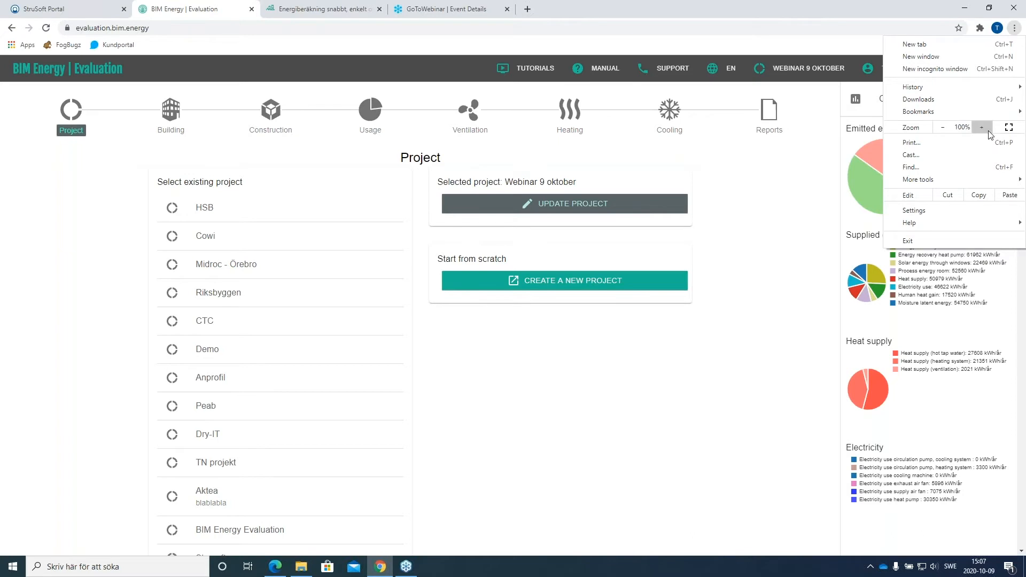
- Show the page in full screen and browse the list of existing projects
left_click(1009, 127)
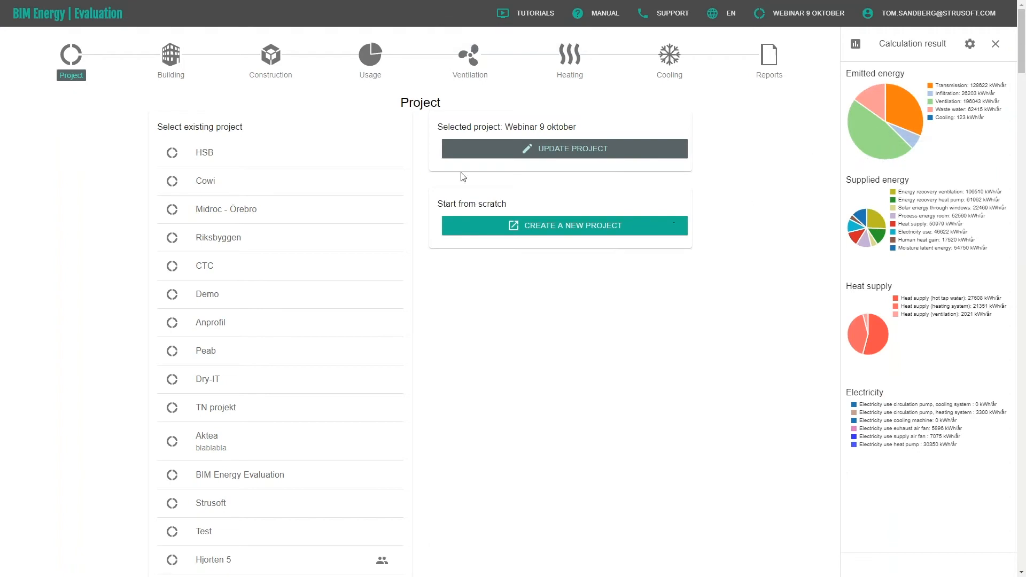
scroll(329, 157, "down", 10)
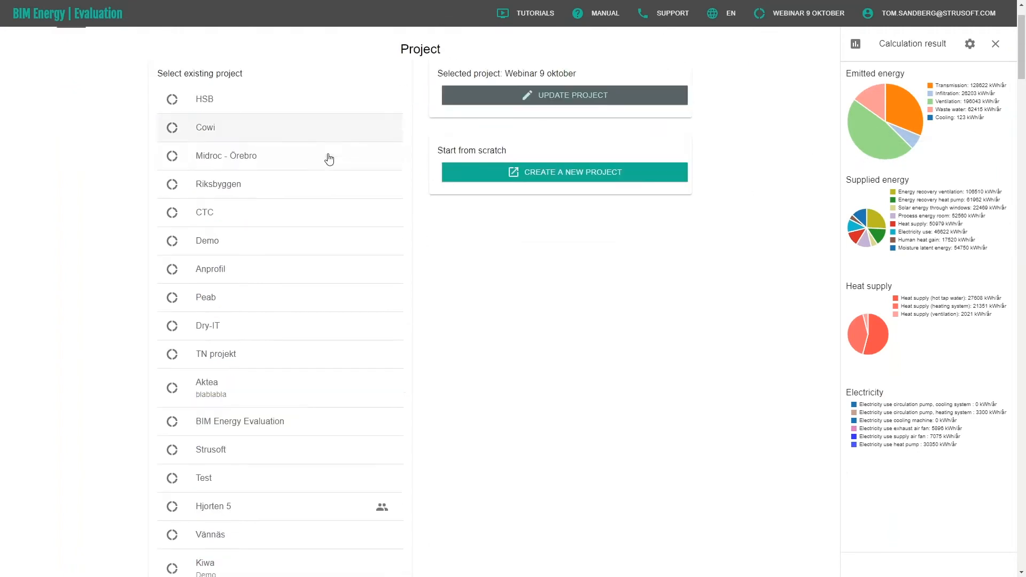
scroll(328, 159, "down", 2)
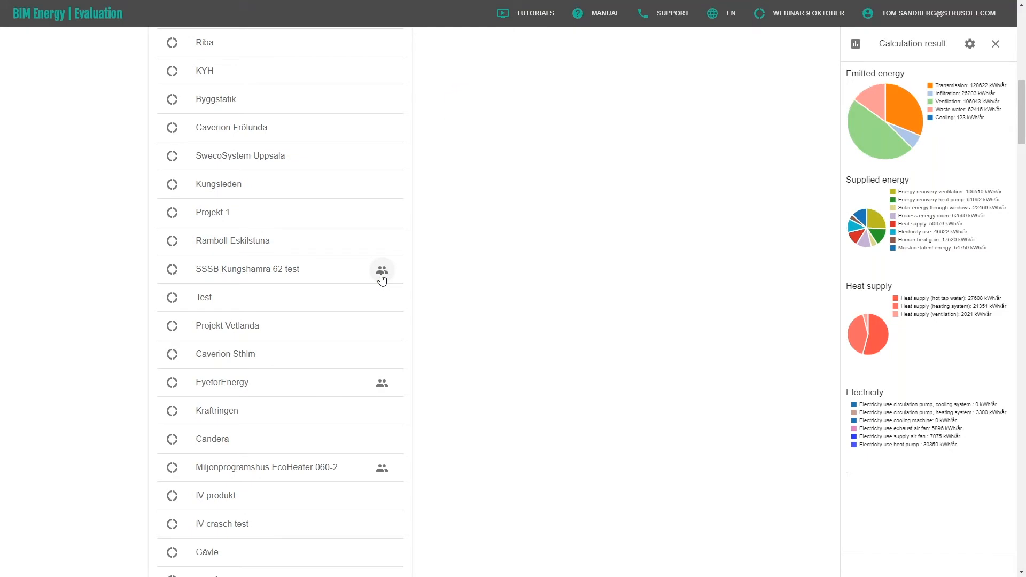
scroll(382, 278, "up", 10)
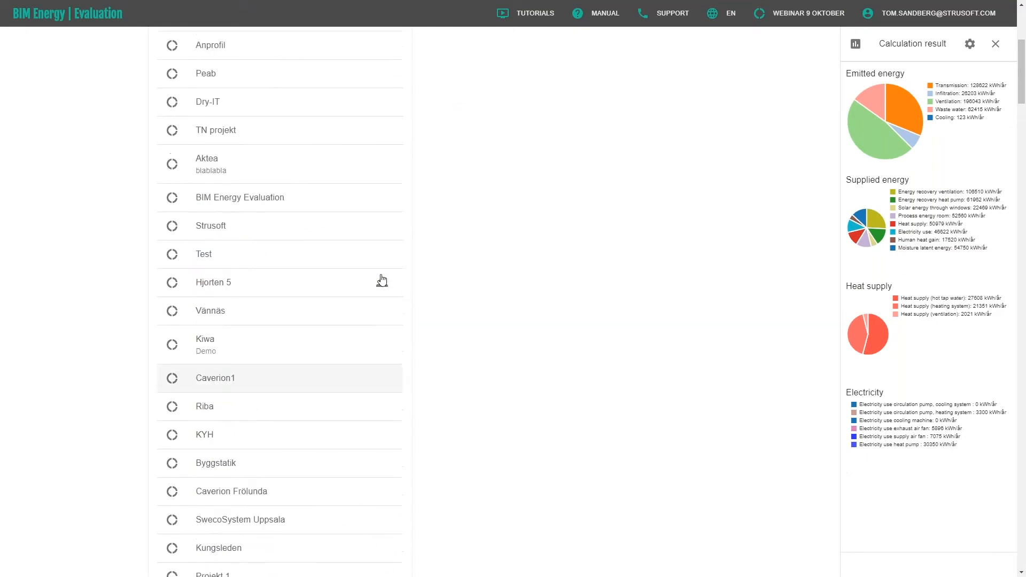
scroll(382, 278, "up", 2)
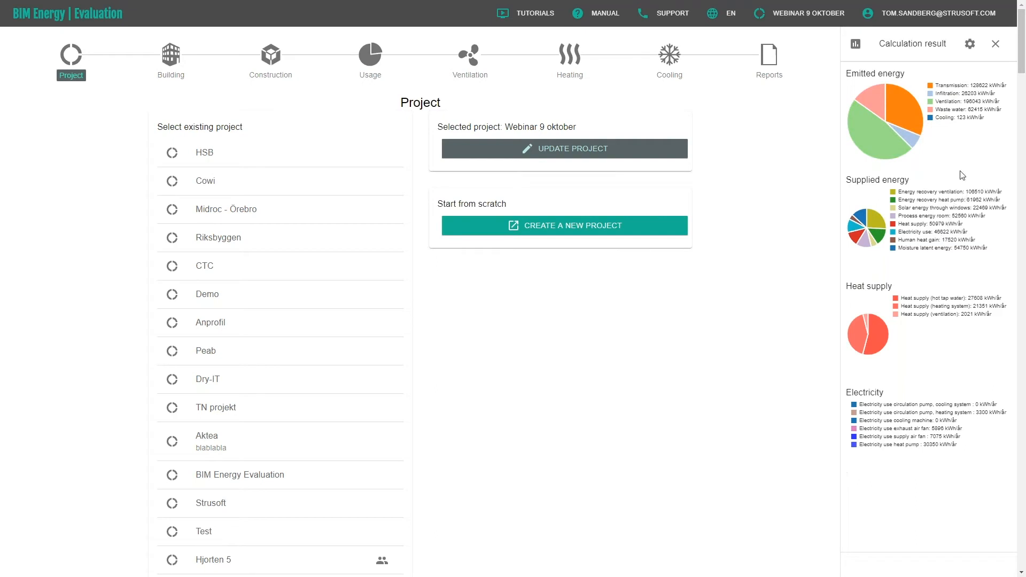
mouse_move(1024, 40)
left_mouse_down()
mouse_move(1025, 67)
mouse_move(1024, 42)
left_mouse_up()
scroll(950, 294, "down", 1)
scroll(951, 294, "up", 1)
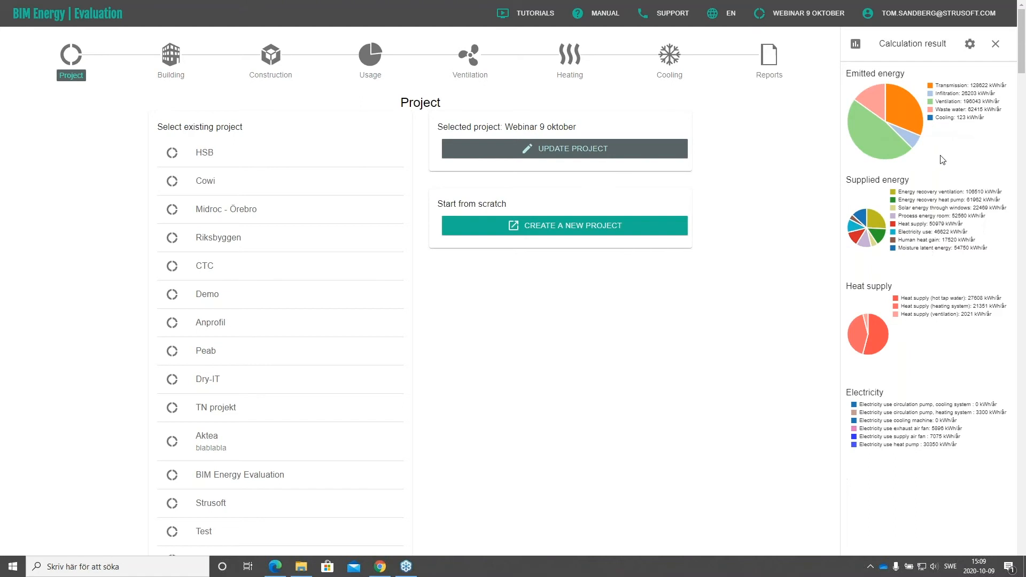
- Enable the Heated floor area indicator under Key values in the calculation result settings
left_click(969, 43)
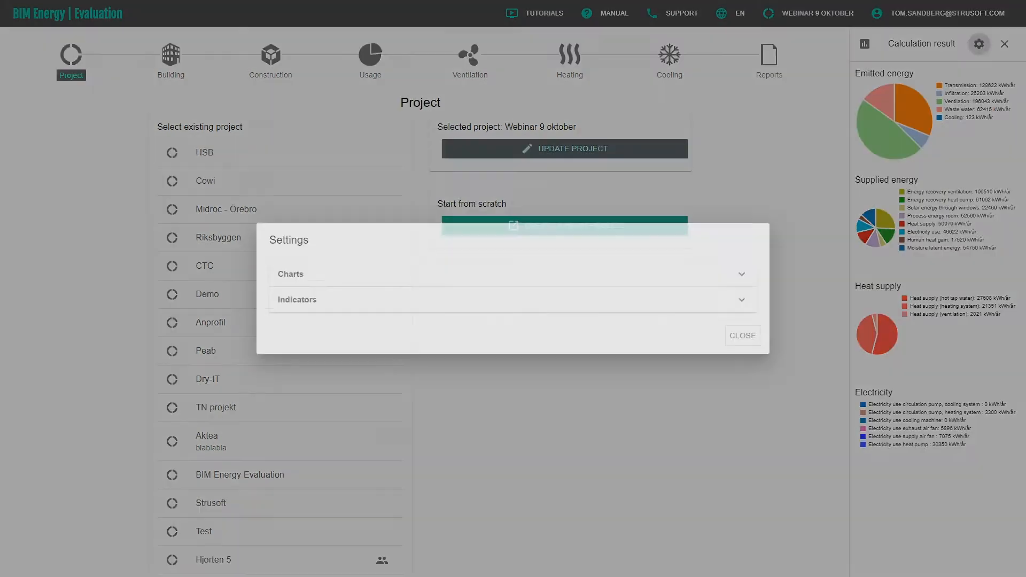
left_click(742, 300)
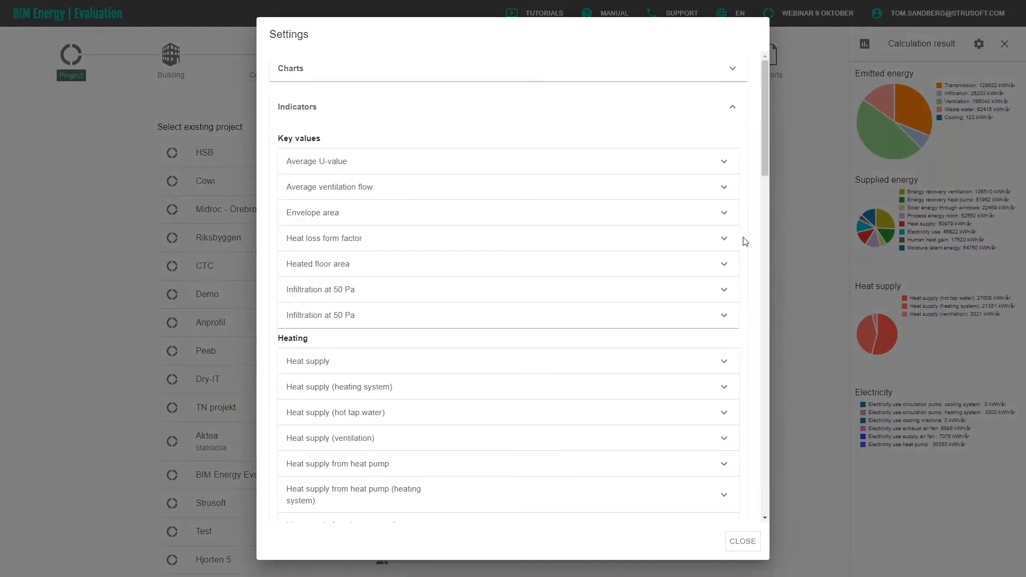
left_click(725, 170)
left_click(727, 170)
left_click(721, 267)
left_click(712, 324)
left_click(724, 273)
- Enable the Heat supply indicators in both the Heating and Specific heating groups, and close the settings
scroll(724, 275, "down", 2)
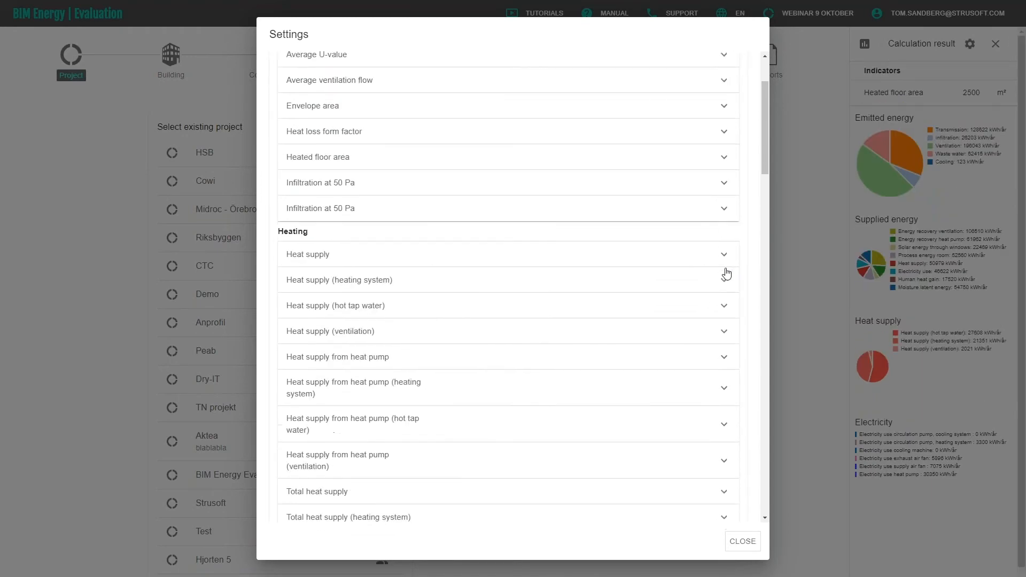
left_click(725, 263)
left_click(715, 314)
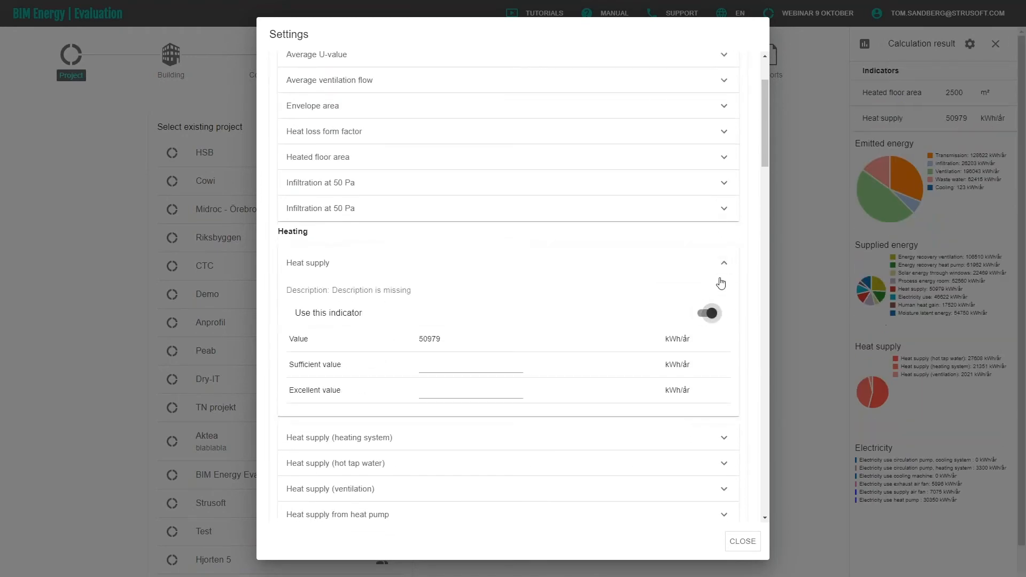
scroll(716, 284, "down", 10)
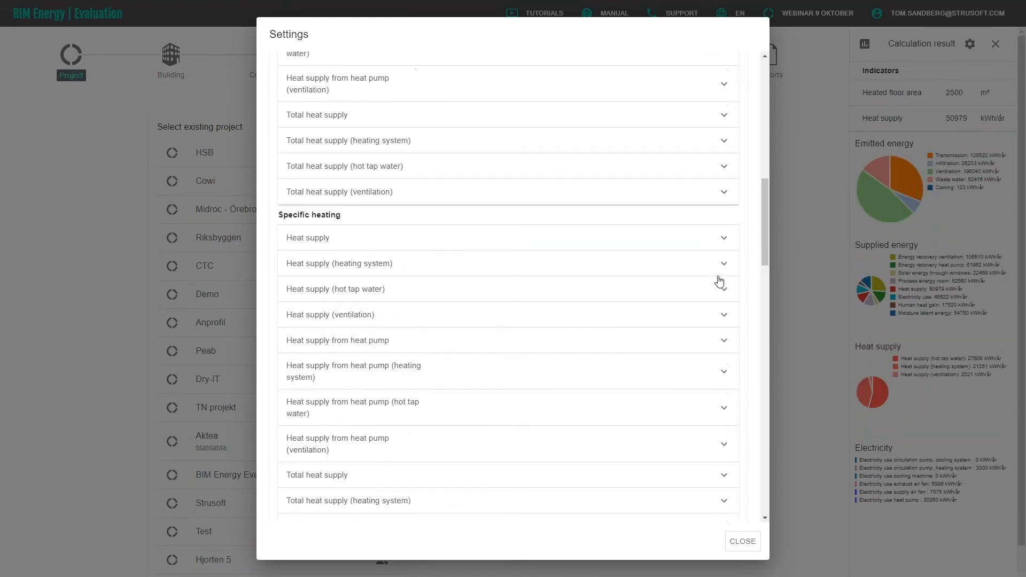
left_click(724, 238)
left_click(717, 297)
left_click_drag(765, 196, 744, 513)
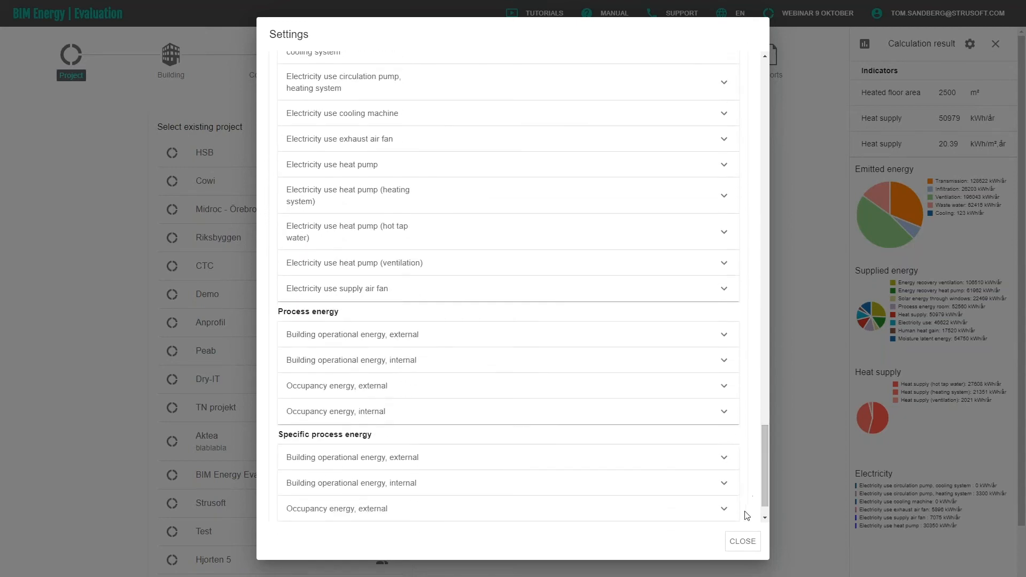
left_click(743, 542)
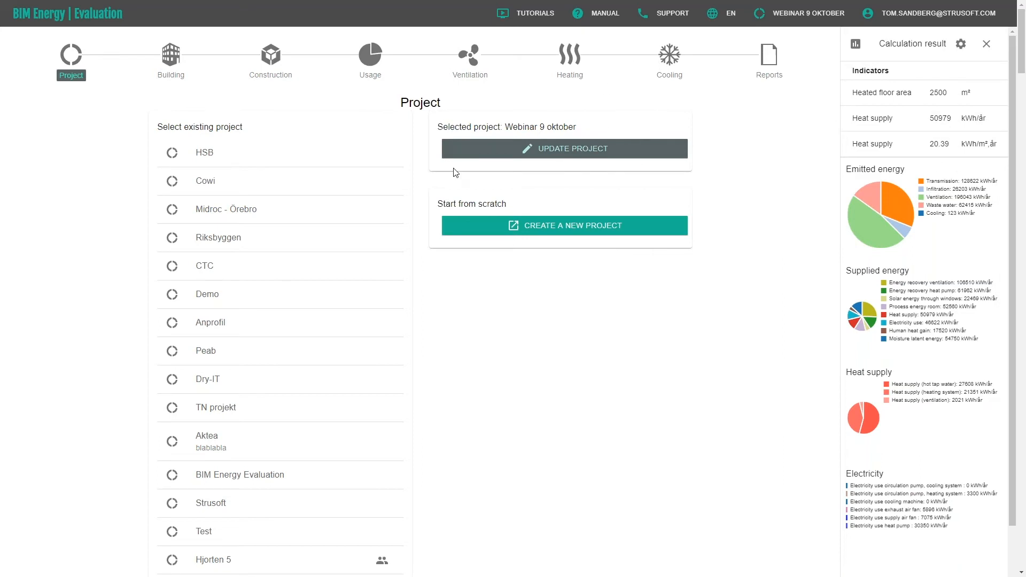
- Start a new project from scratch named "Webinar oktober 9" and proceed to the climate file selection
left_click(584, 230)
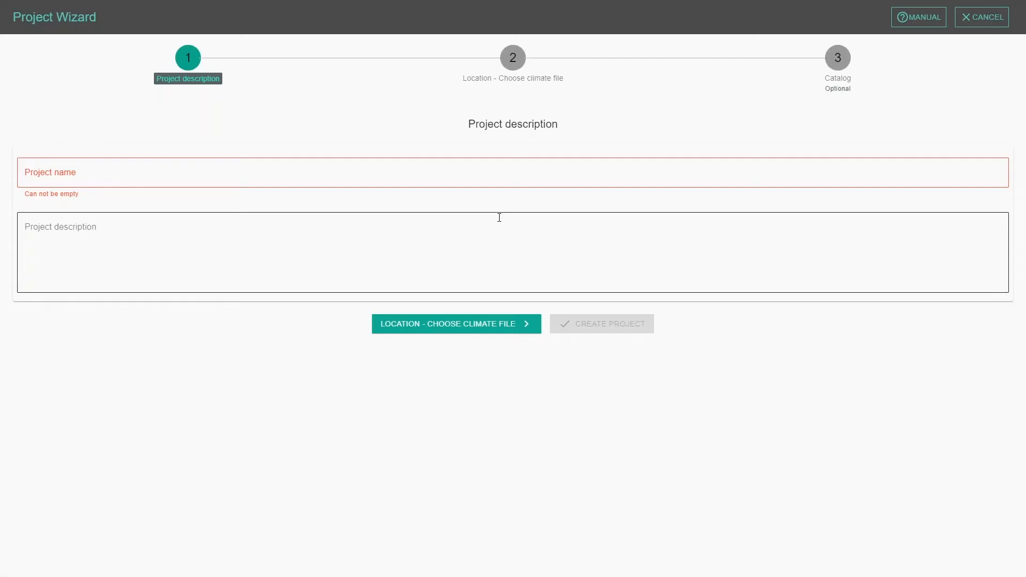
left_click(337, 179)
type("W")
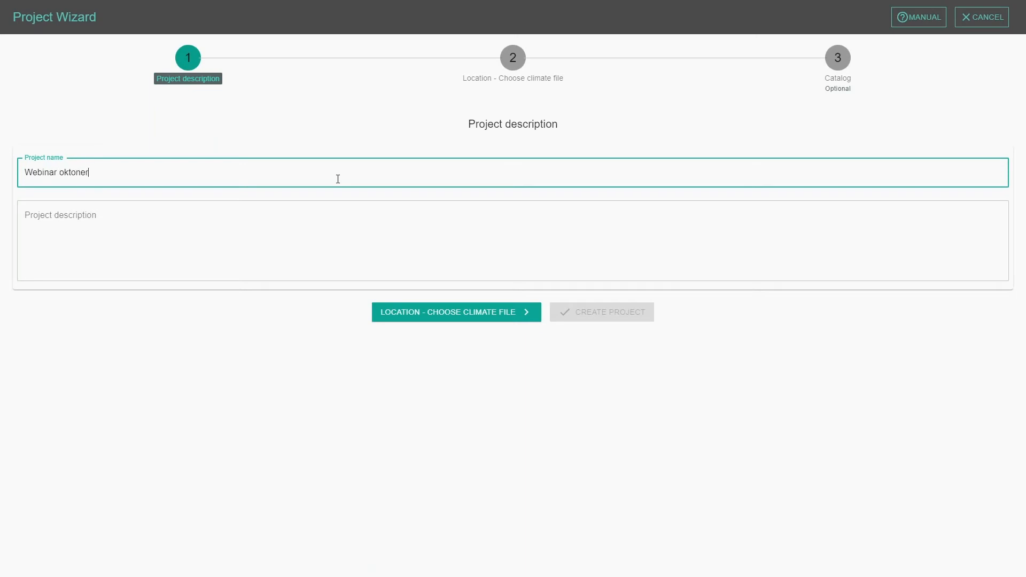
type("ebinar oktober 9")
left_click(503, 319)
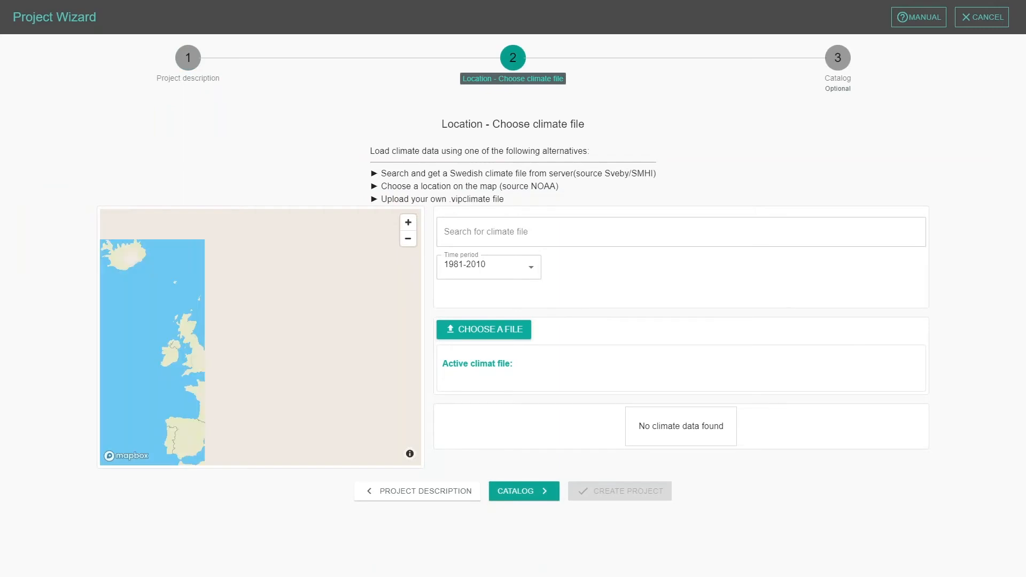
- Load climate data for the project by choosing Helsinki as the location on the map
left_click_drag(299, 347, 309, 394)
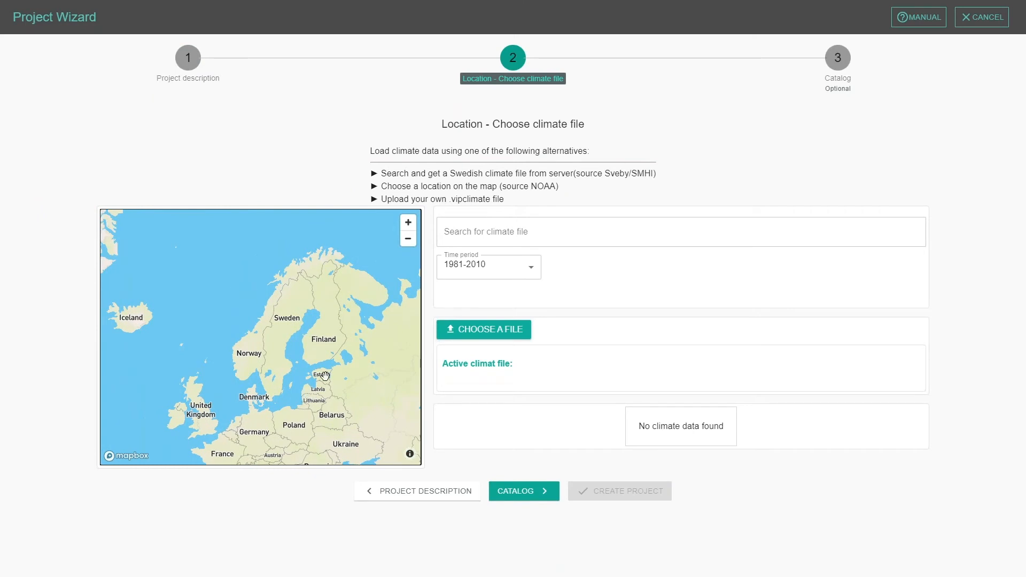
left_click_drag(350, 361, 326, 362)
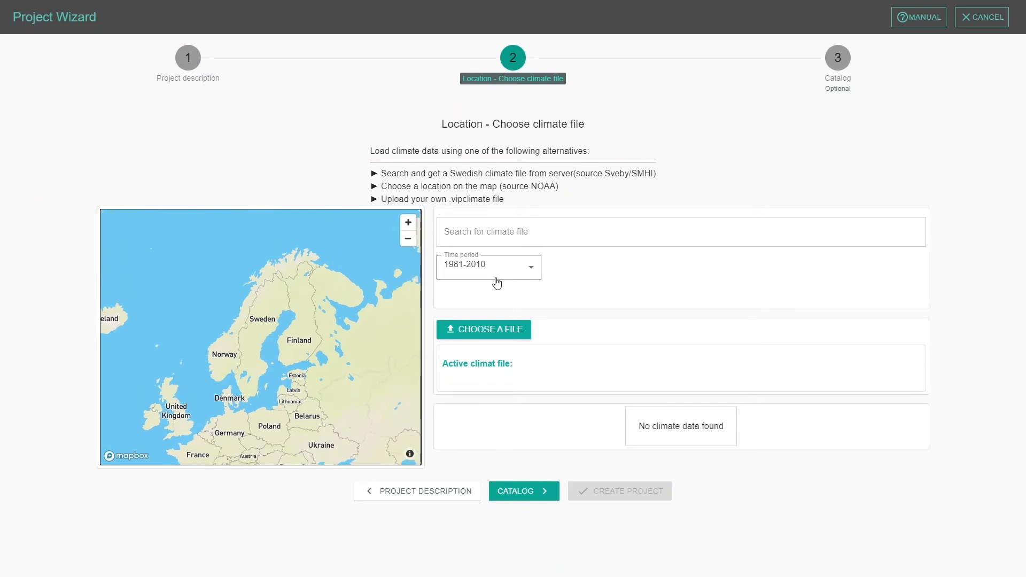
left_click(412, 224)
left_click(414, 226)
left_click(413, 227)
left_click_drag(318, 263, 236, 212)
left_click_drag(368, 326, 387, 289)
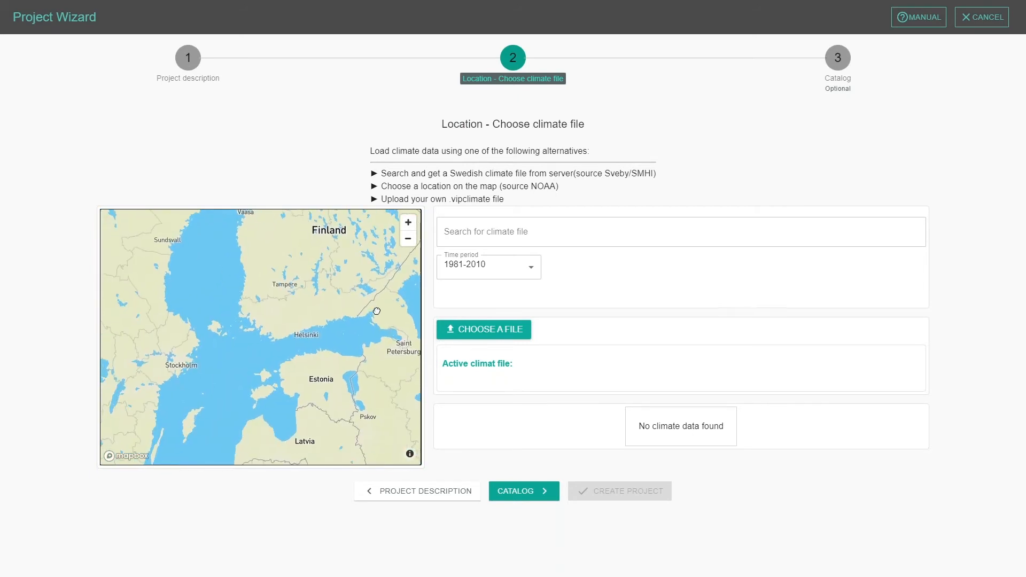
left_click(411, 230)
left_click(411, 231)
left_click_drag(292, 316, 155, 345)
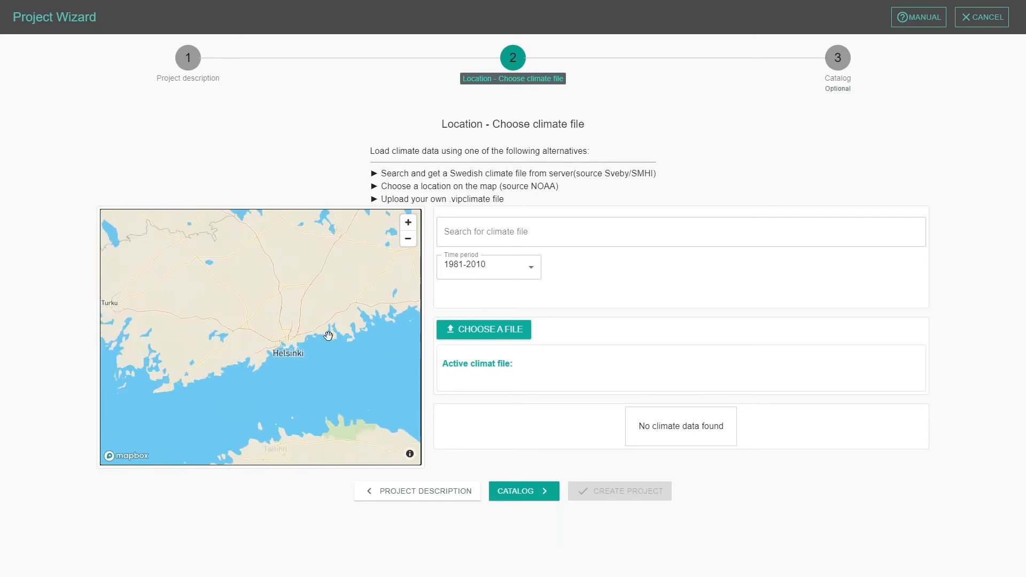
left_click(287, 342)
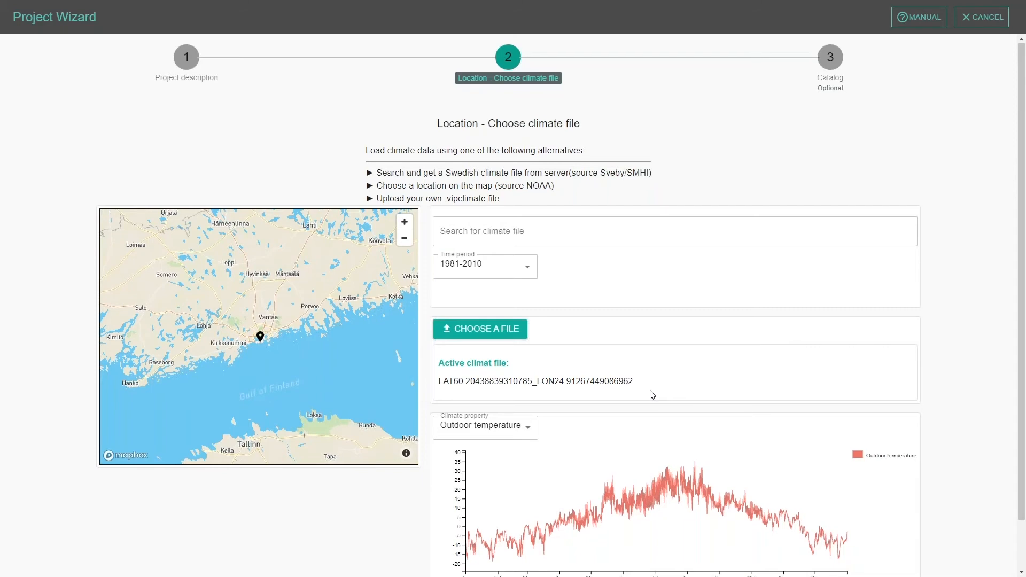
- Examine the climate file's yearly chart for solar radiation and for outdoor temperature
scroll(653, 393, "down", 1)
left_click(529, 372)
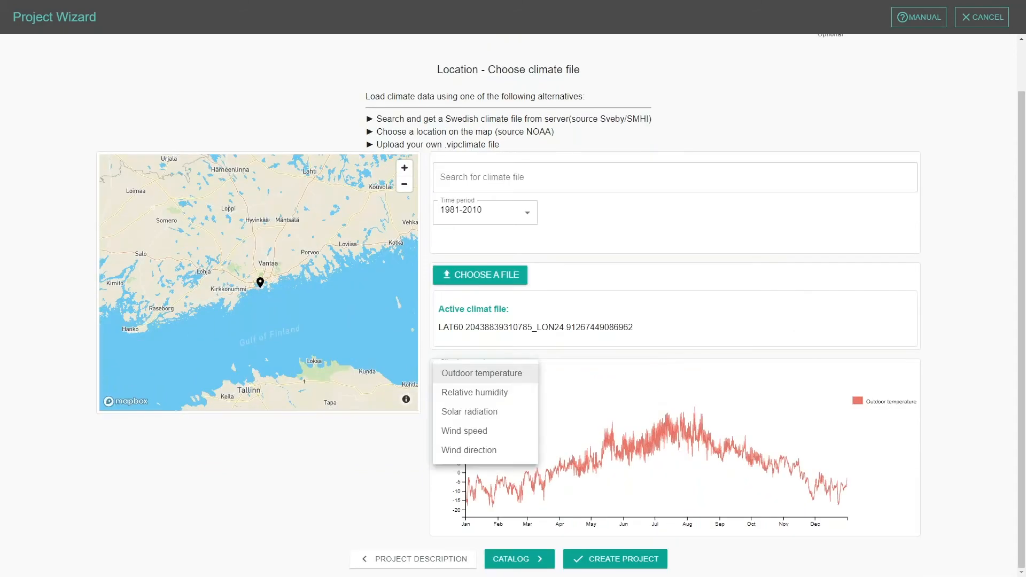
left_click(509, 413)
left_click(529, 377)
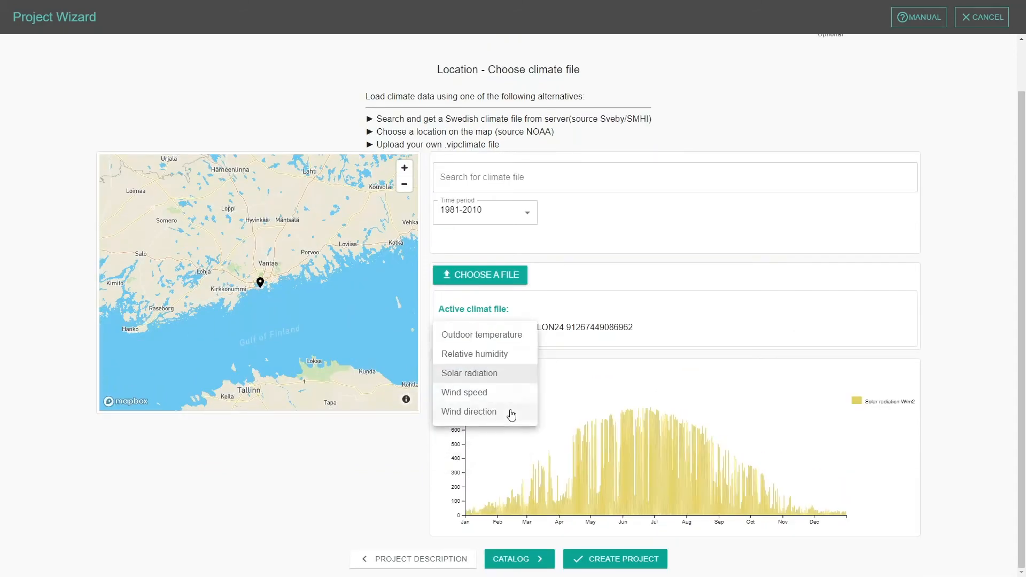
left_click(510, 335)
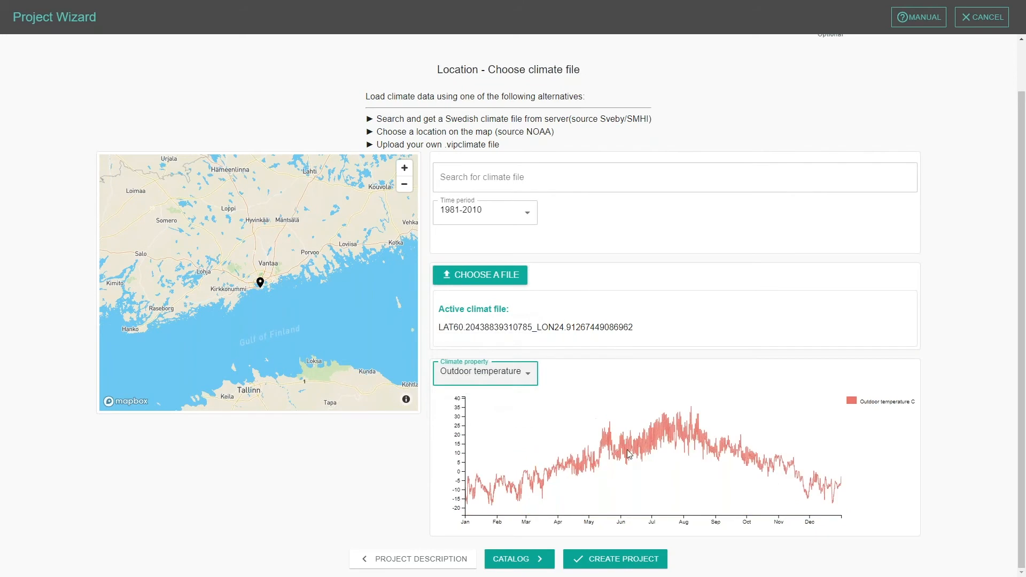
scroll(622, 452, "up", 1)
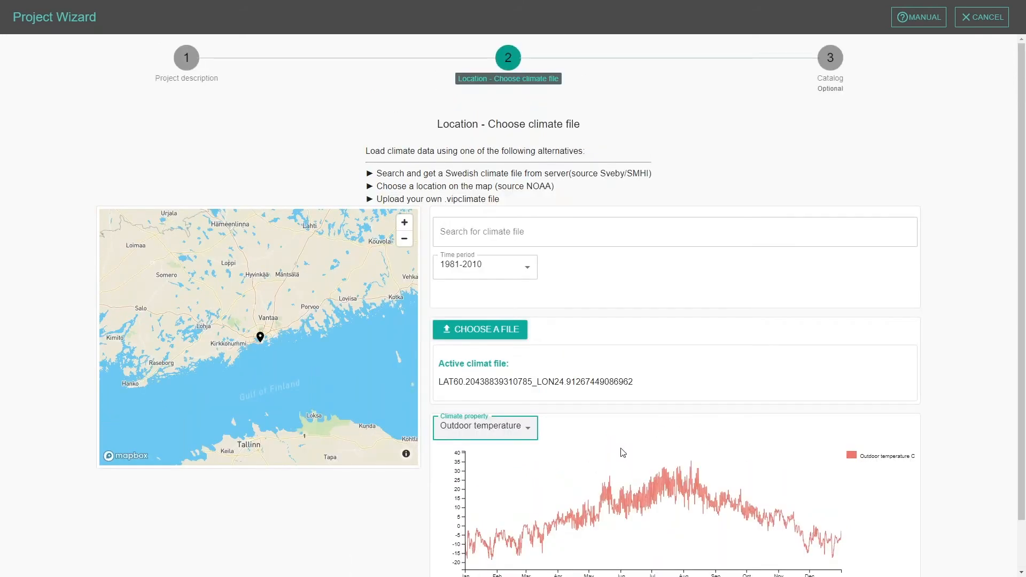
scroll(620, 451, "down", 1)
- Choose the predefined Default catalog for the project and create the project
left_click(513, 557)
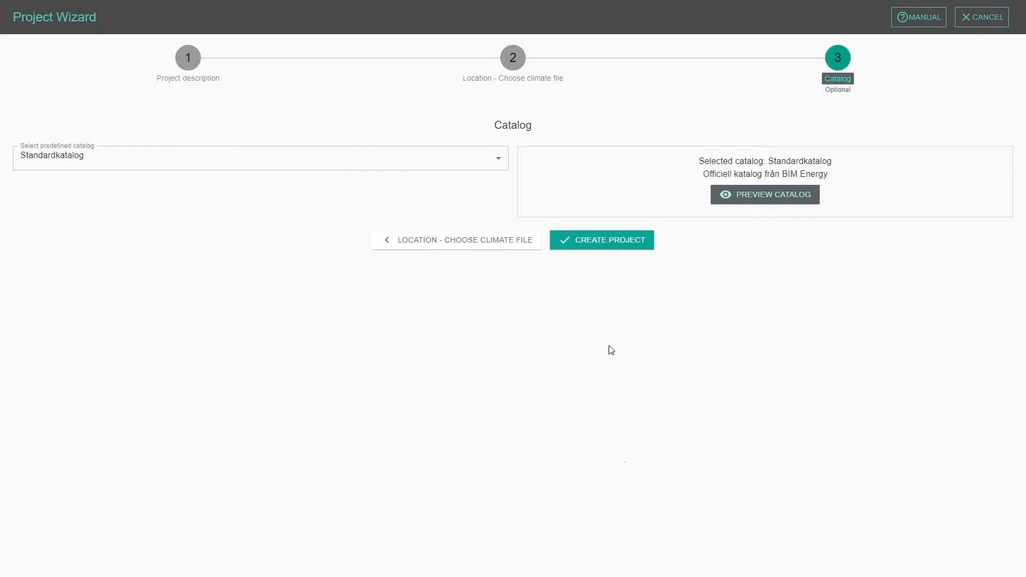
left_click(497, 159)
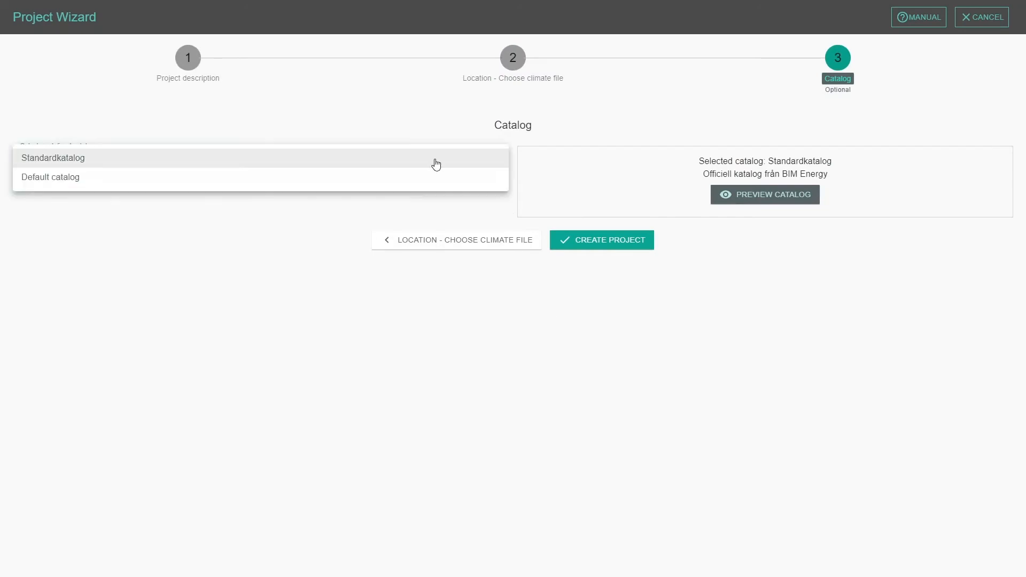
left_click(135, 186)
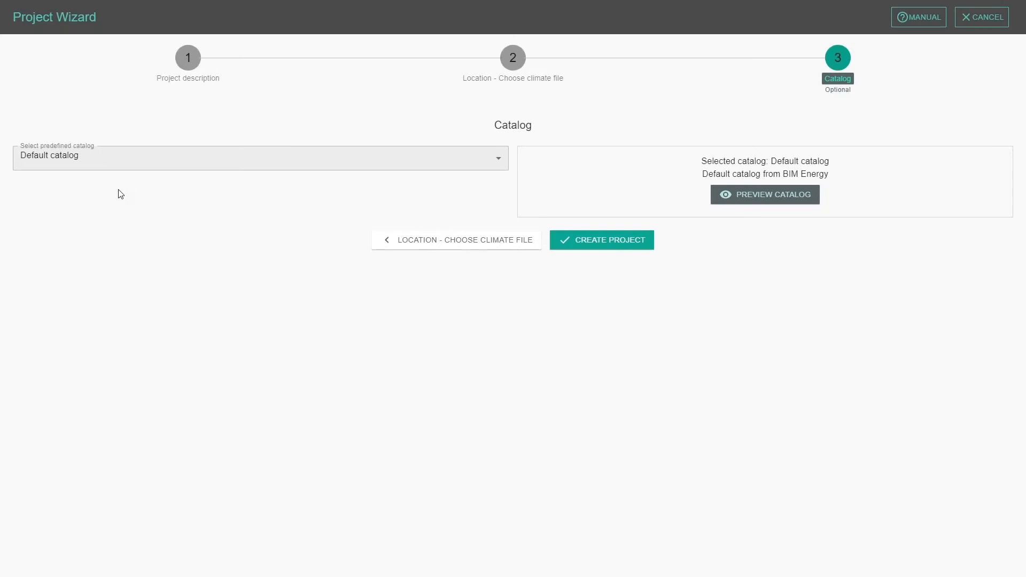
left_click(629, 246)
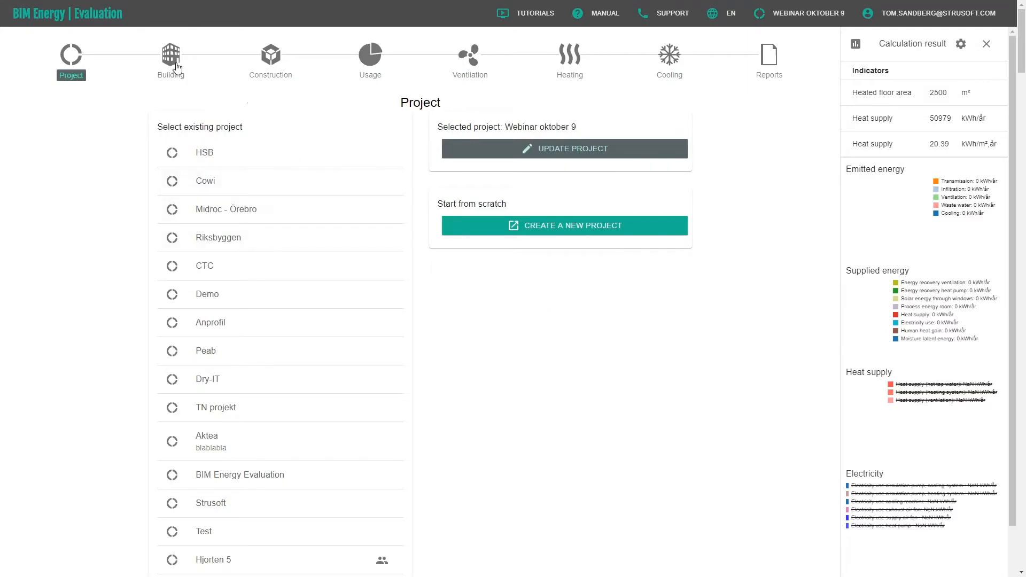
- Create a new building named "Building 1" in the project
left_click(172, 55)
left_click(162, 128)
left_click(543, 291)
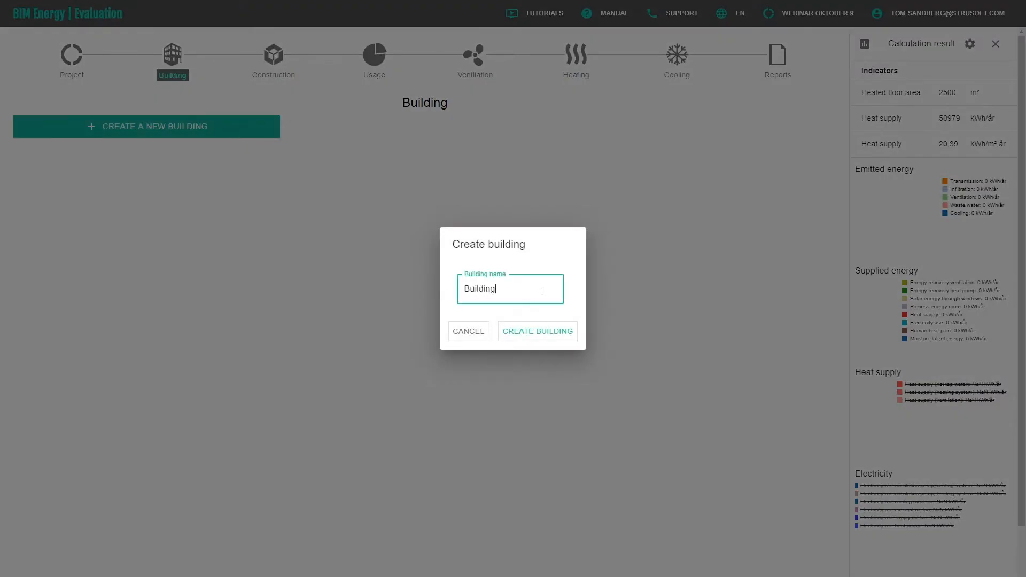
left_click(543, 325)
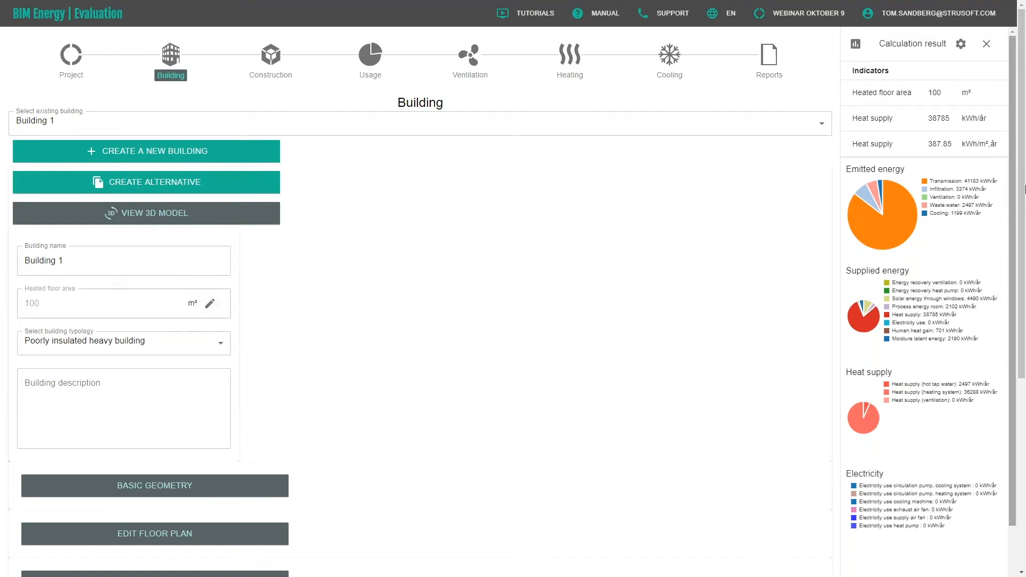
- Review the building typologies and select Poorly insulated heavy building for Building 1
left_click_drag(1023, 137, 1023, 139)
scroll(377, 233, "down", 3)
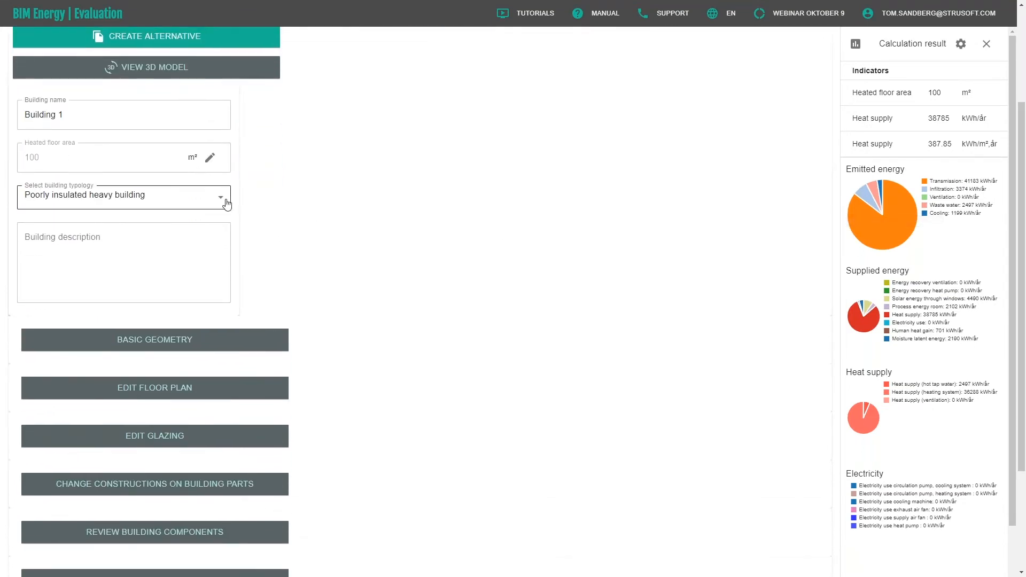
left_click(216, 200)
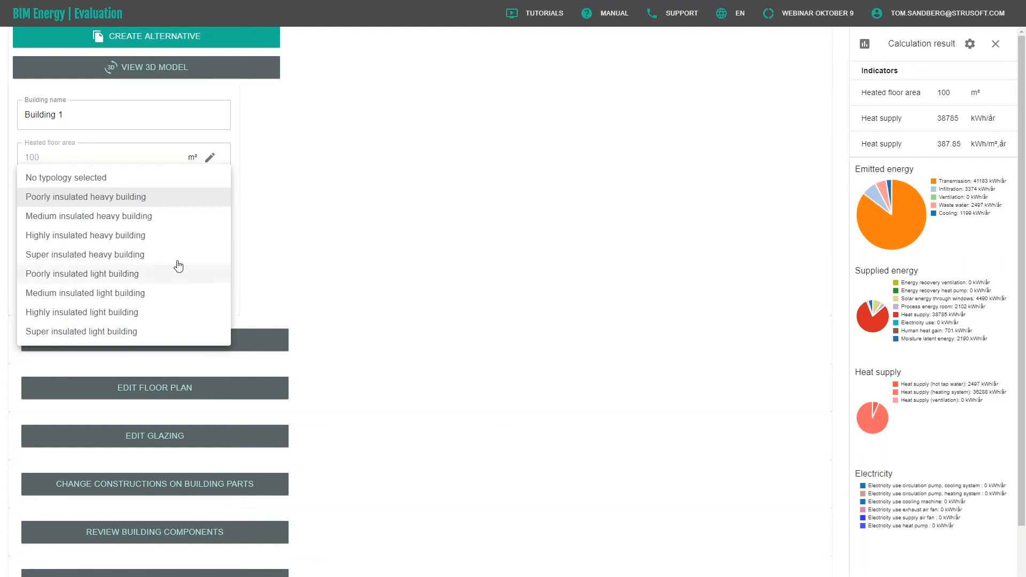
left_click(143, 203)
scroll(293, 222, "up", 3)
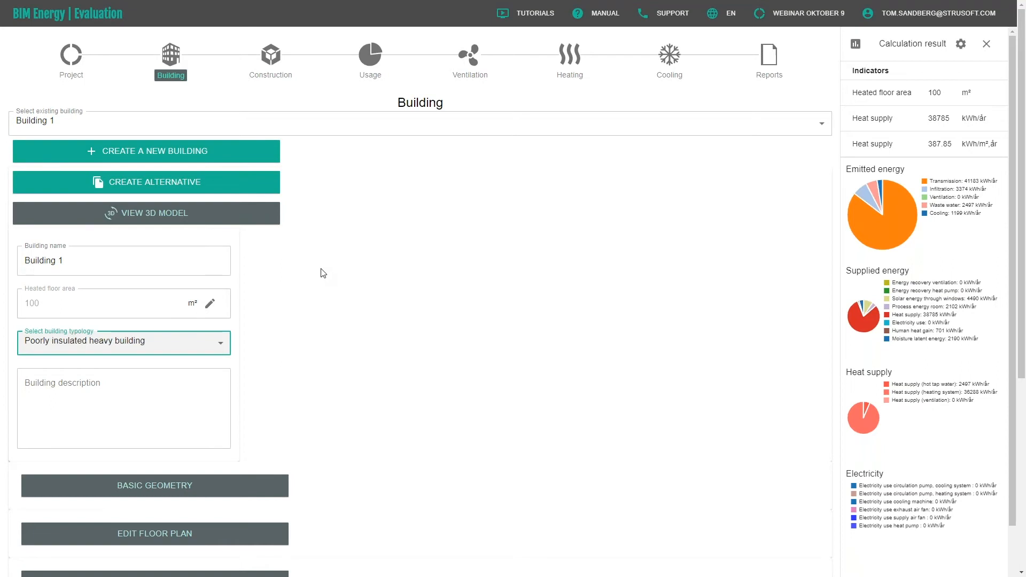
scroll(323, 273, "down", 5)
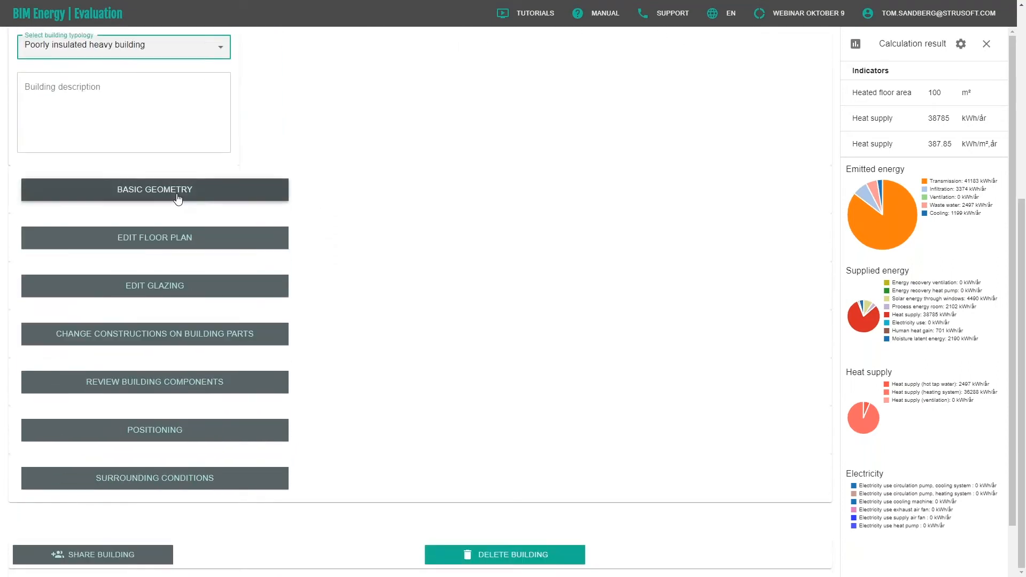
- Open the basic geometry settings and set the story height to 2.5 m and the number of storys to 4
left_click(178, 198)
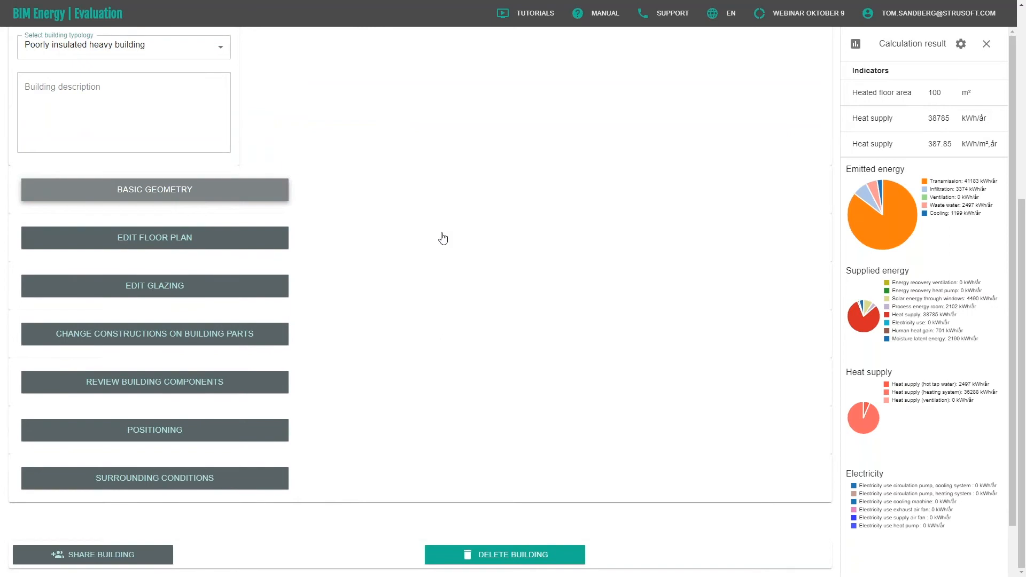
left_click(55, 307)
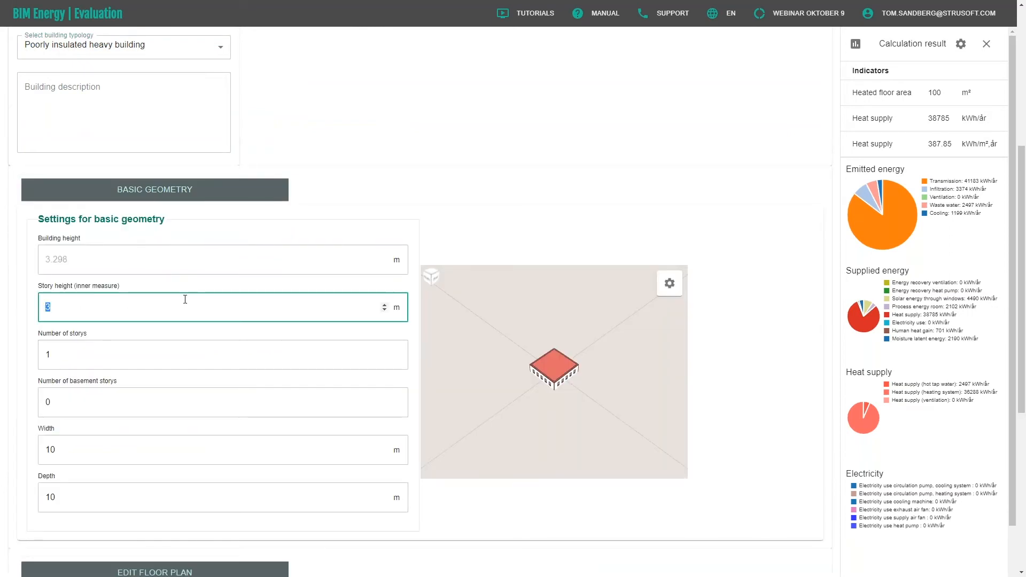
type("2.5")
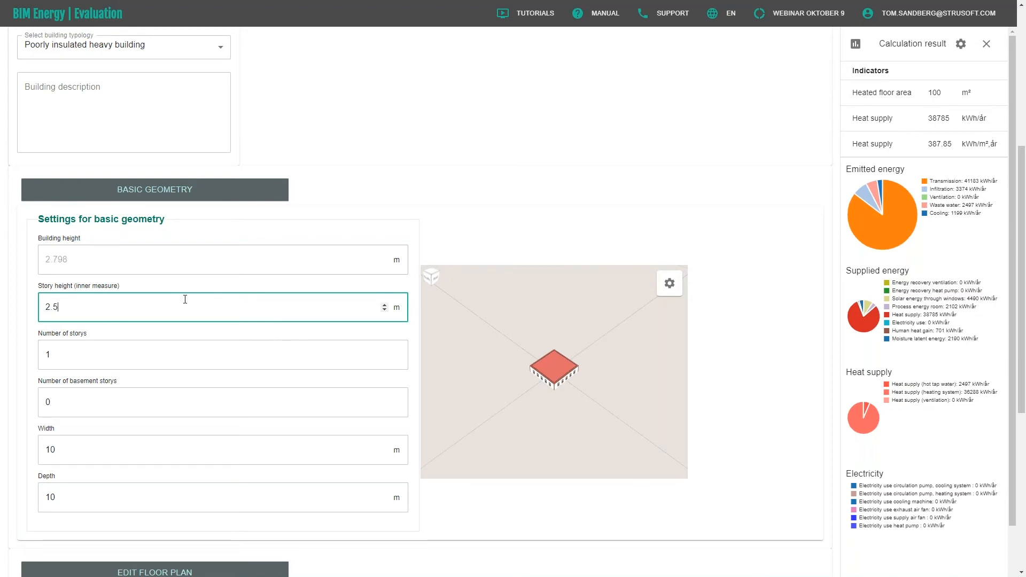
left_click(230, 355)
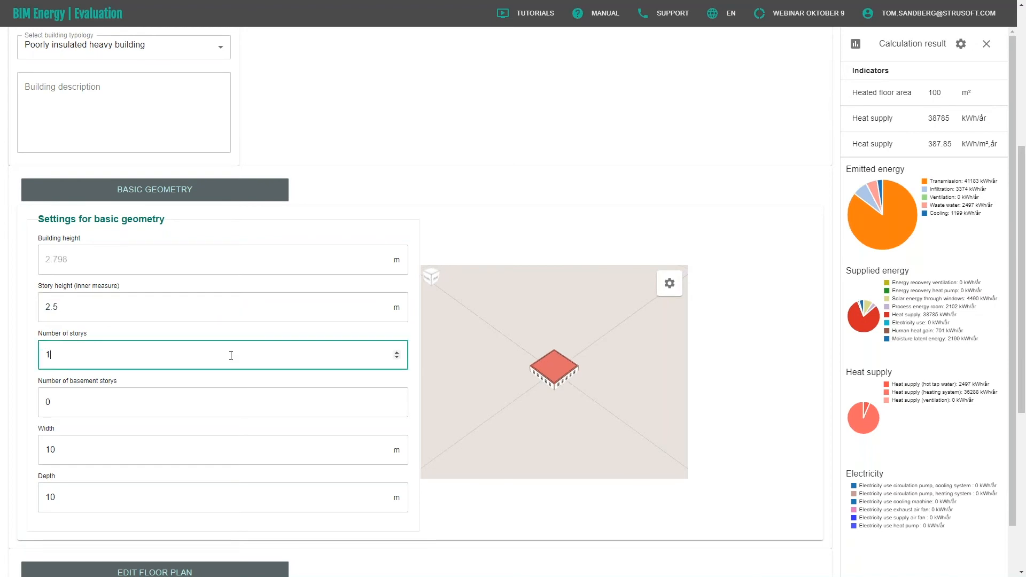
double_click(48, 357)
type("4")
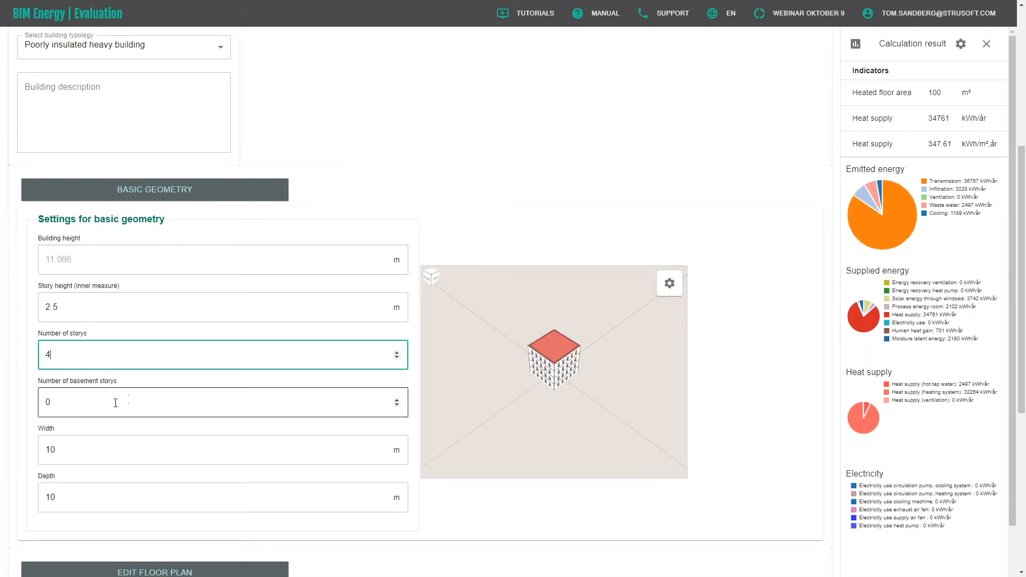
- Set the number of basement storys to 1 and the building depth to 40 m
scroll(115, 403, "down", 1)
left_click(92, 401)
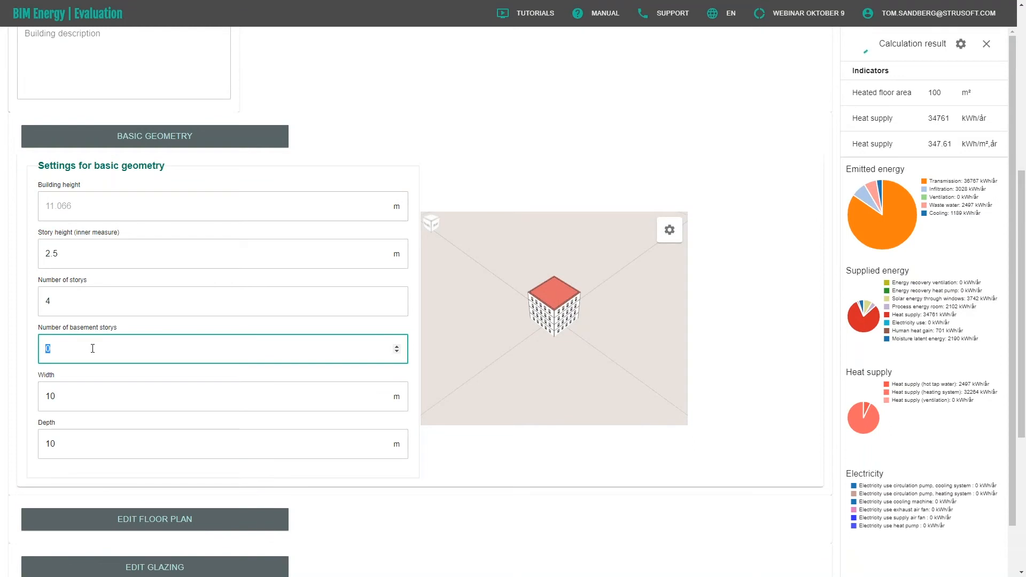
type("1")
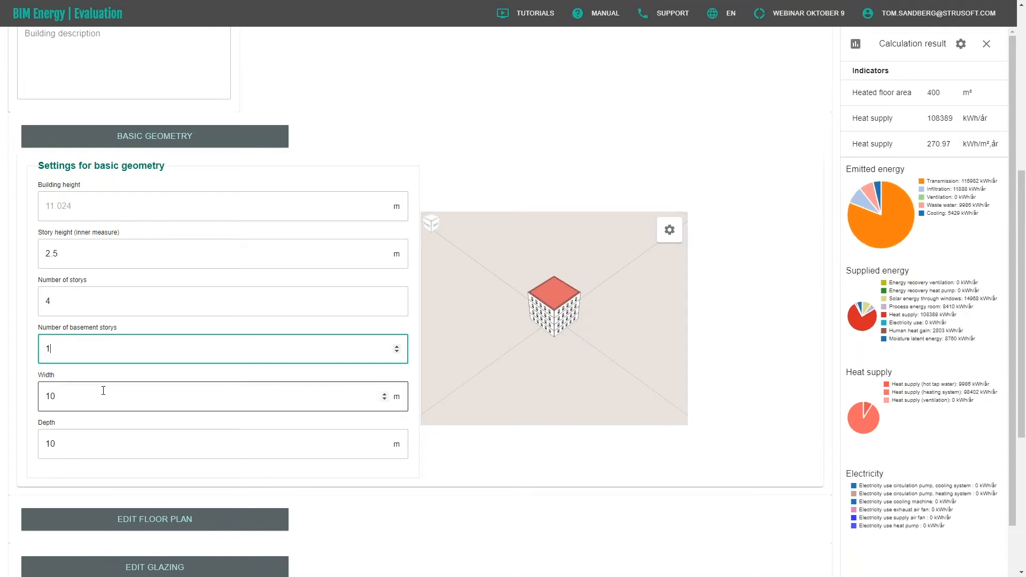
left_click_drag(68, 442, 46, 438)
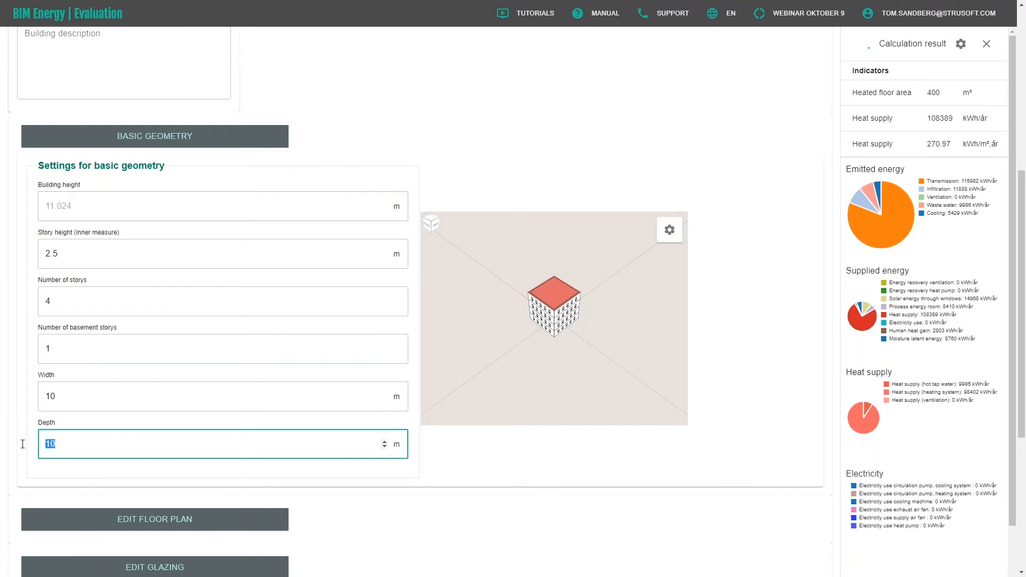
type("40")
left_click_drag(599, 374, 467, 360)
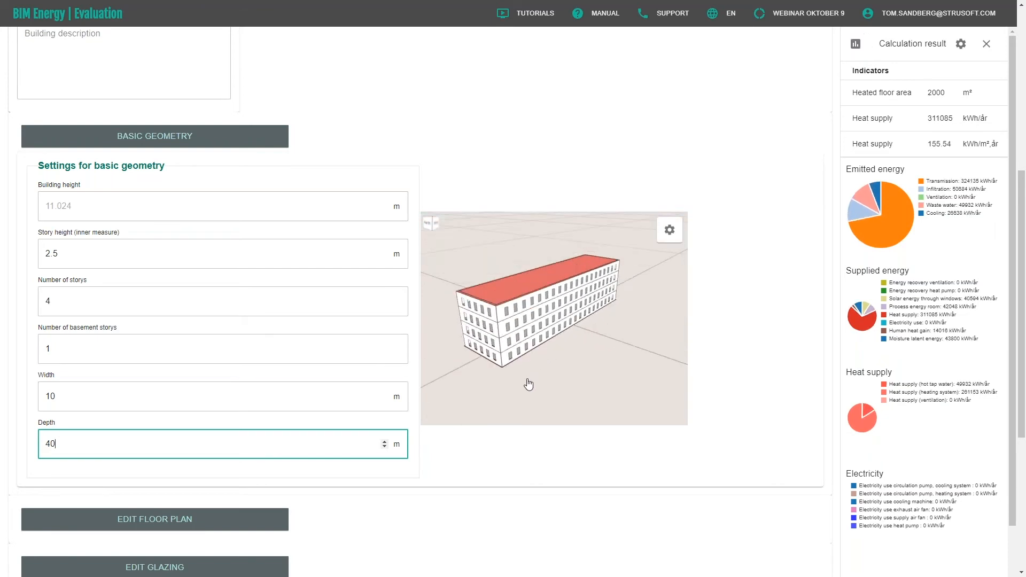
- Open the floor plan section and highlight several stories in the model, ending with Story 1 selected
scroll(1022, 301, "down", 1)
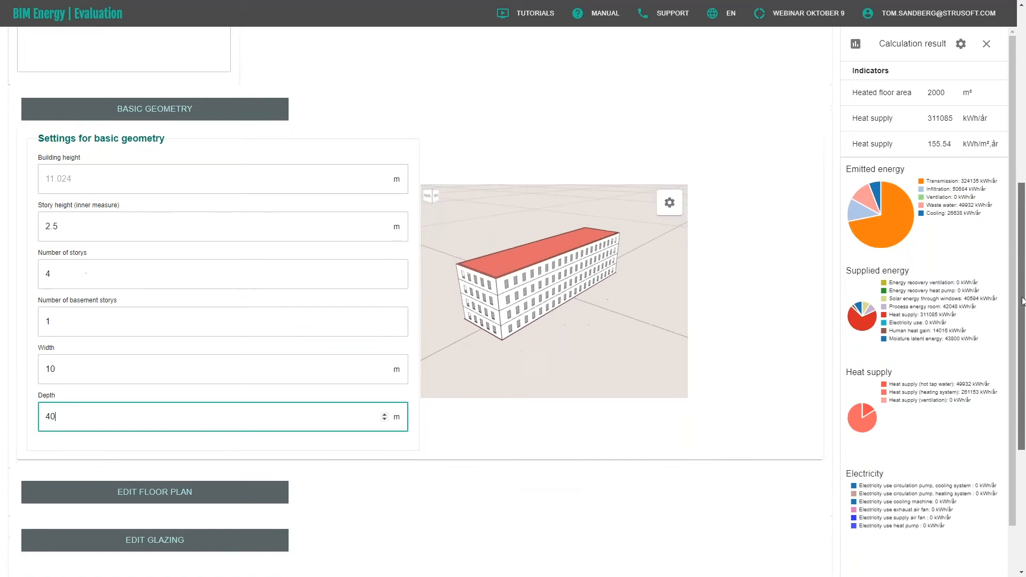
scroll(1022, 301, "down", 3)
left_click(181, 308)
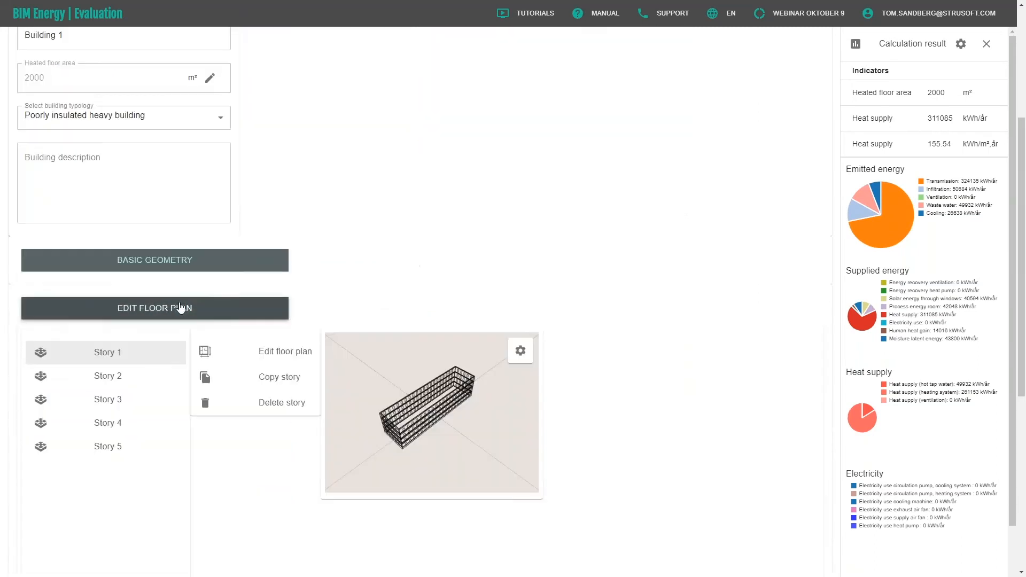
left_click(106, 446)
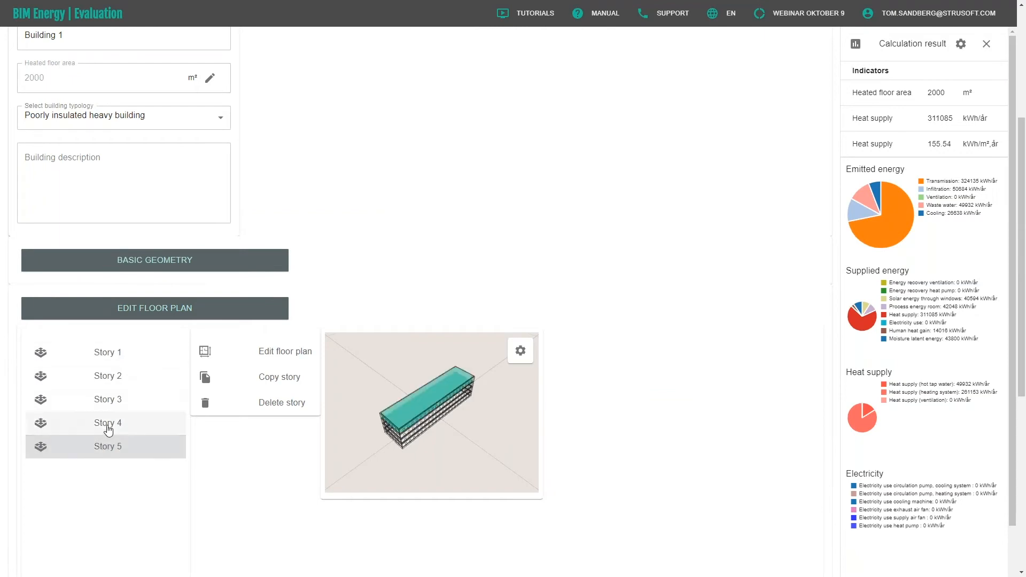
left_click(110, 401)
left_click(118, 386)
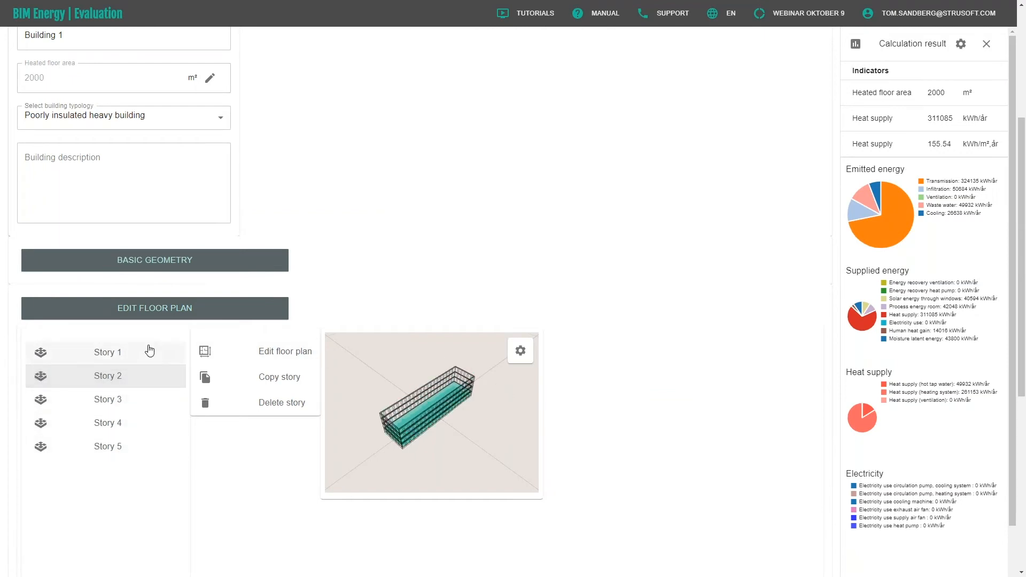
left_click(138, 353)
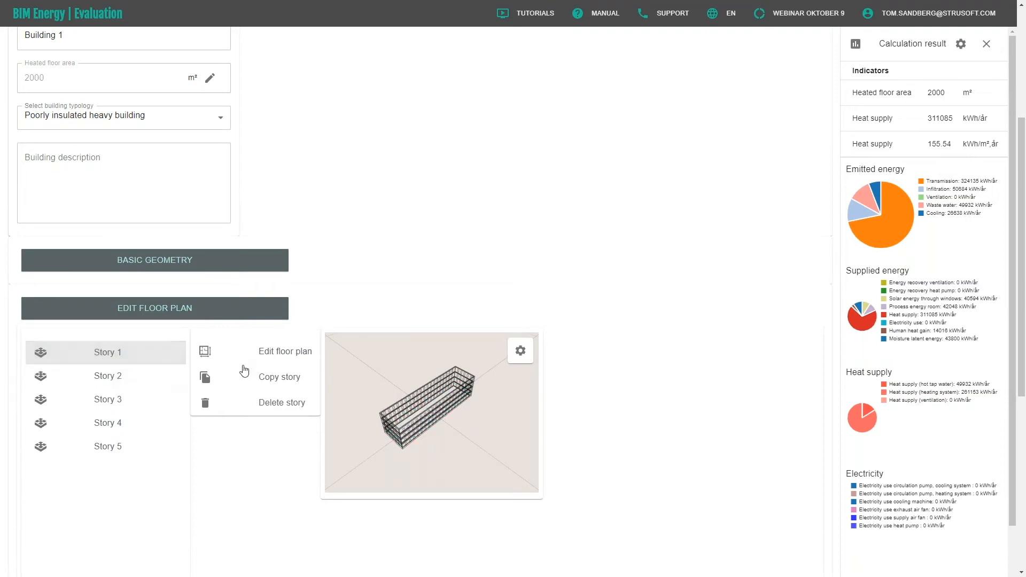
- Open Story 1's floor plan for editing and view the snap interval and grid options
left_click(298, 357)
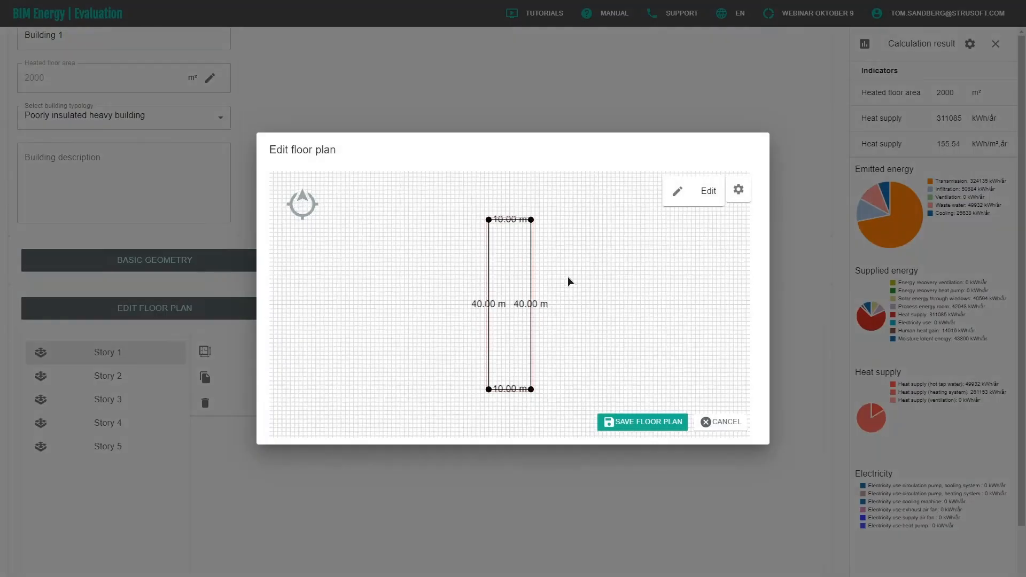
scroll(579, 302, "up", 5)
left_click_drag(614, 244, 580, 377)
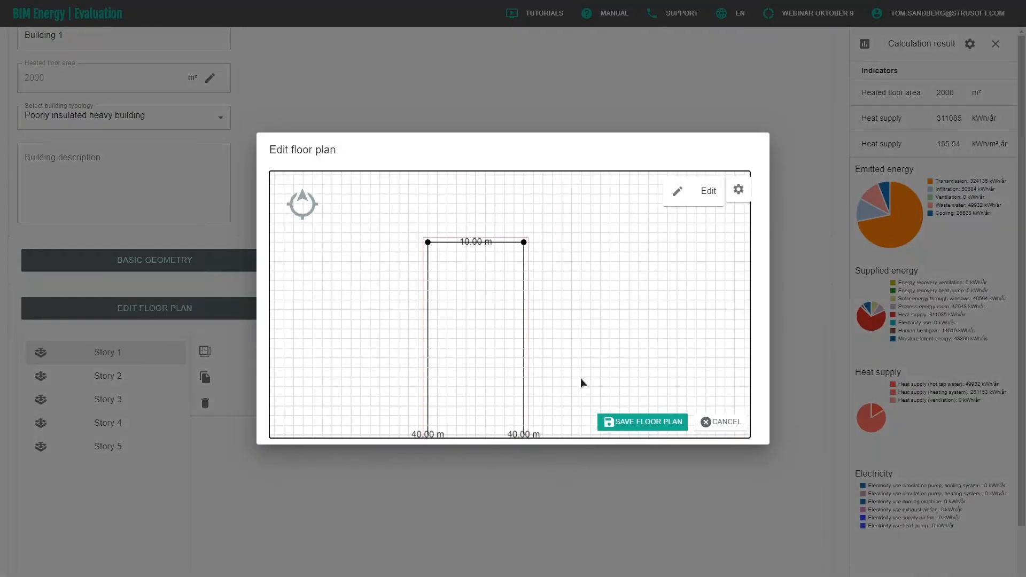
left_click(738, 192)
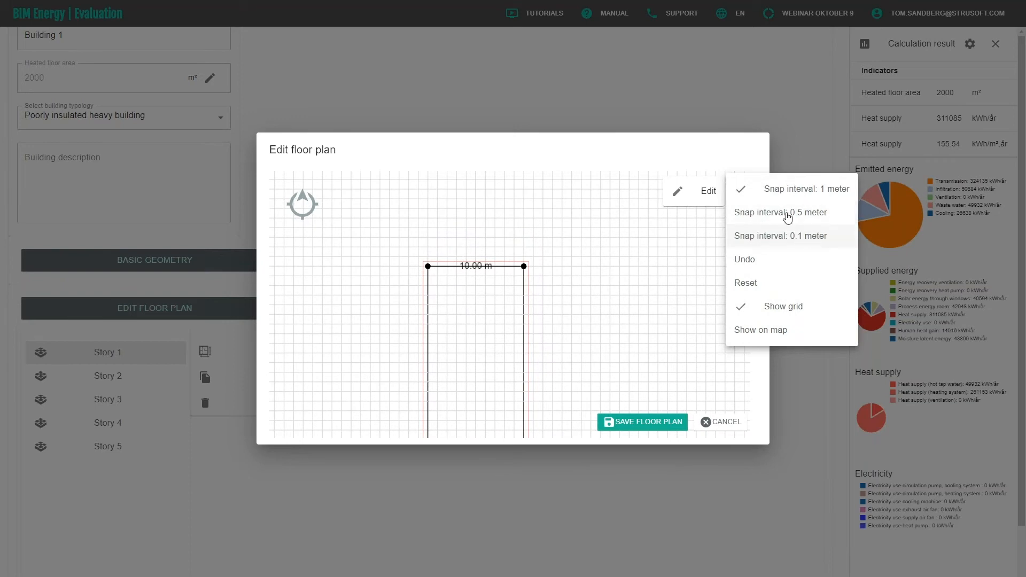
left_click(625, 325)
- Add a 10 x 10 m wing at the north end of Story 1's east wall, forming an L-shape, and save the floor plan
left_click_drag(625, 325, 566, 310)
left_click_drag(466, 333, 466, 353)
left_click(465, 310)
left_click_drag(465, 311, 560, 347)
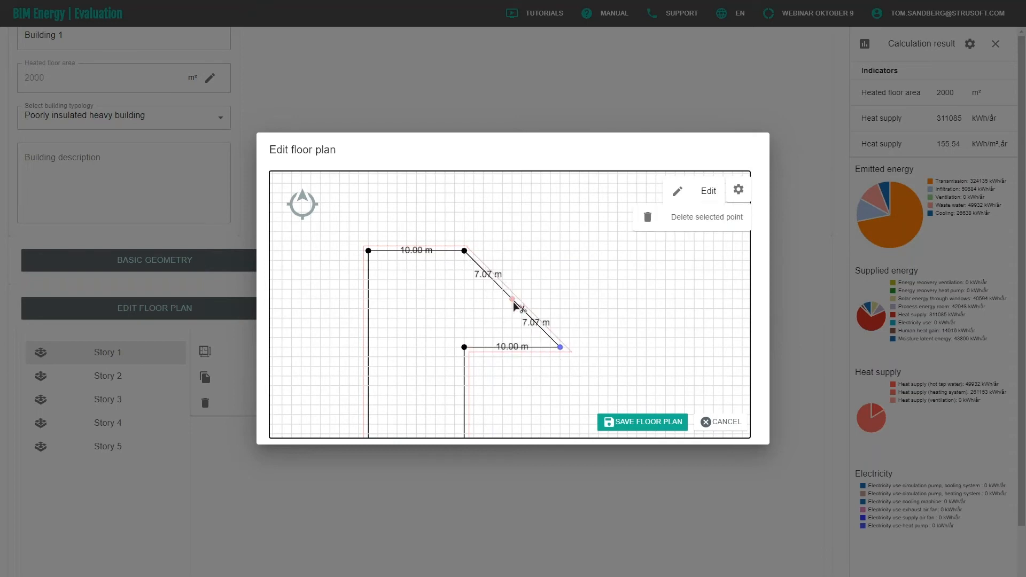
left_click(513, 301)
left_click_drag(513, 301, 561, 252)
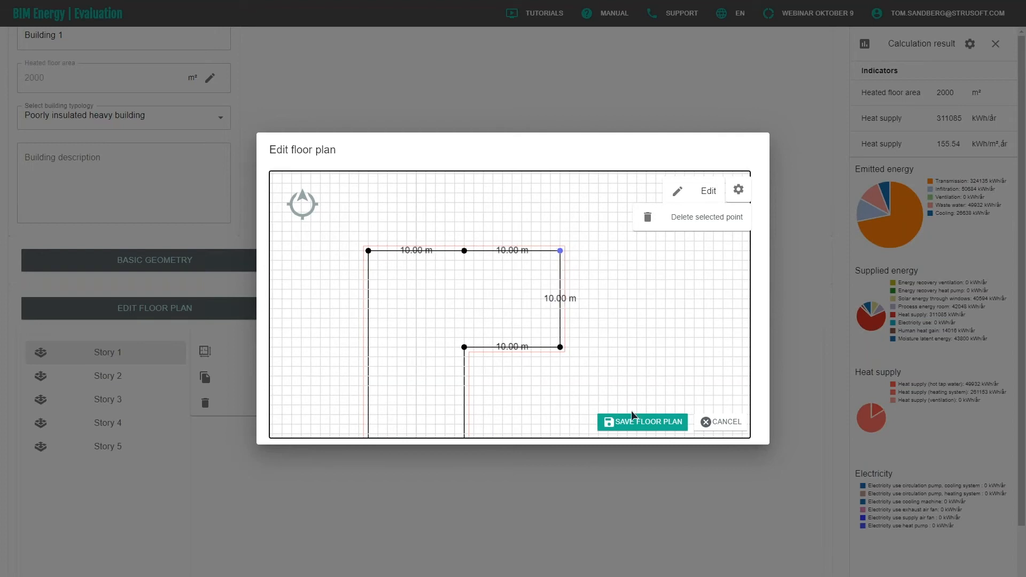
left_click(651, 427)
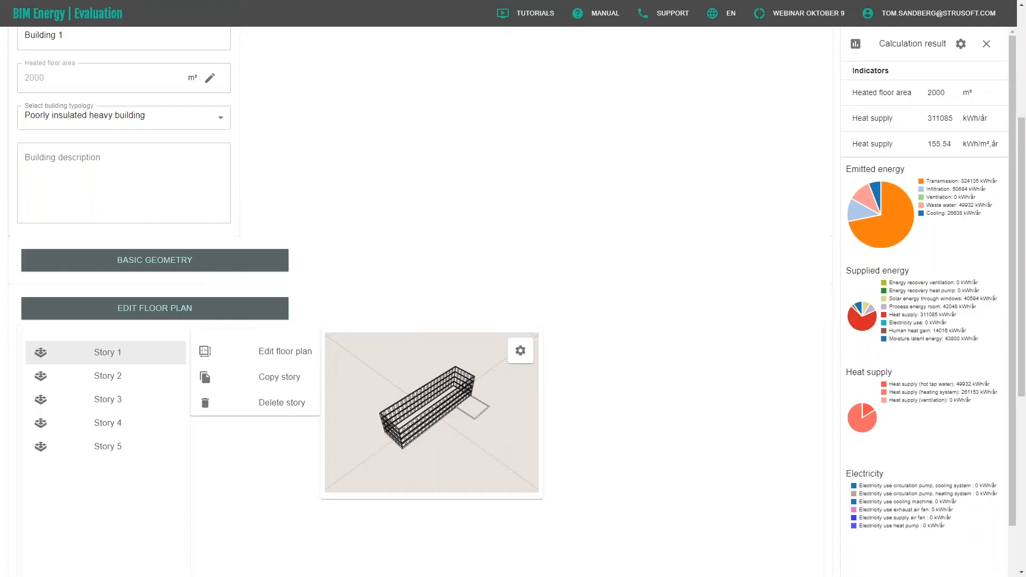
- Copy Story 1's L-shaped floor plan to the building's other stories
left_click(288, 378)
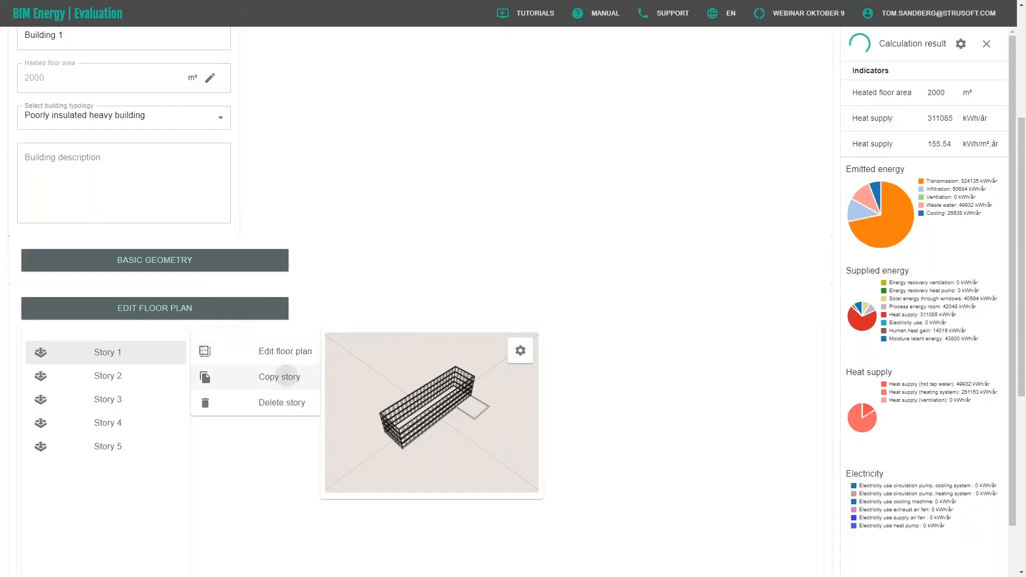
left_click(552, 276)
left_click(506, 334)
left_click(516, 301)
left_click(556, 333)
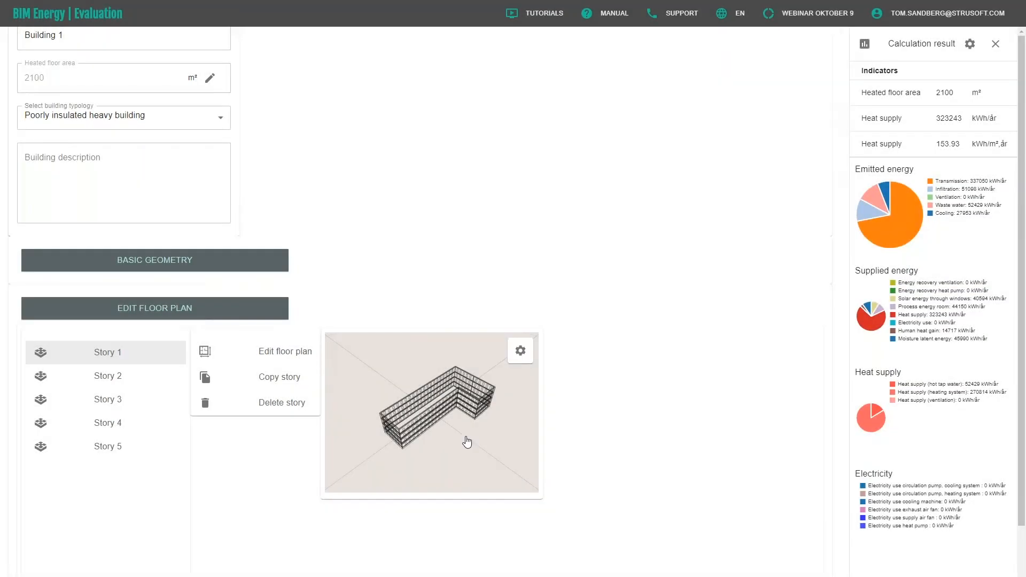
mouse_move(501, 440)
left_mouse_down()
mouse_move(441, 425)
mouse_move(517, 430)
mouse_move(499, 431)
left_mouse_up()
scroll(499, 431, "up", 2)
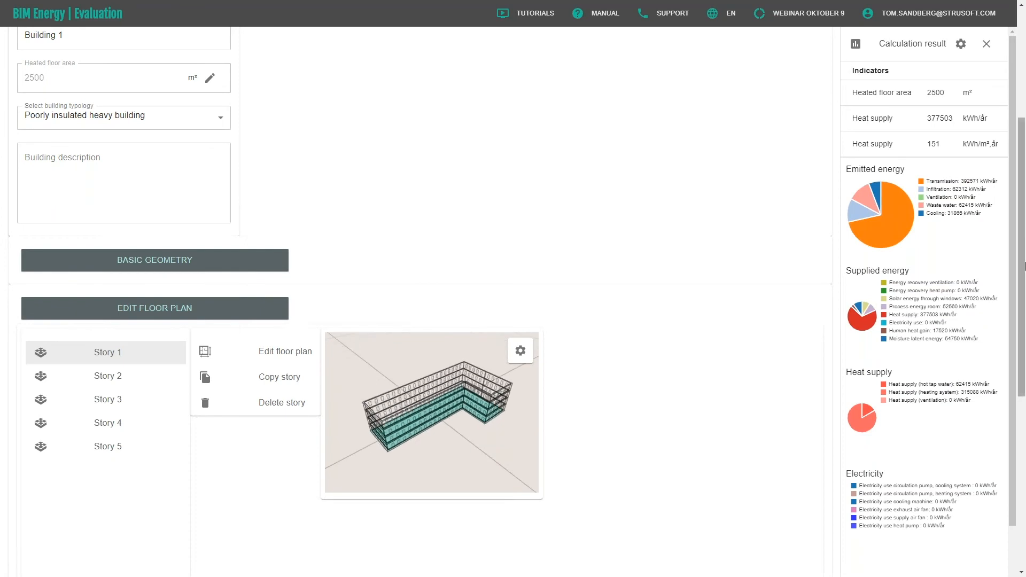
- Open the glazing settings and examine the windows on the building's facades in the 3D view
scroll(1023, 241, "down", 7)
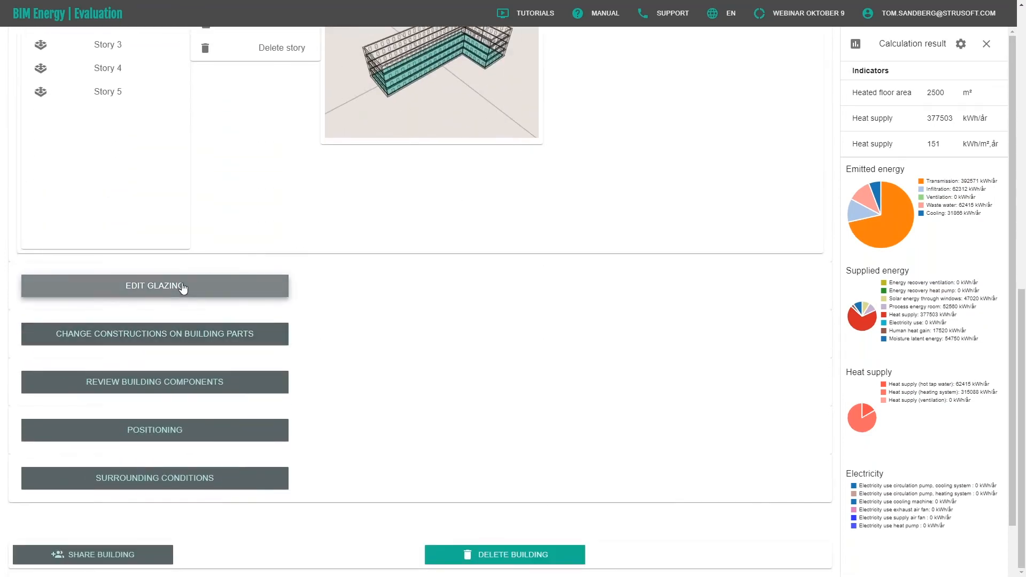
left_click(182, 289)
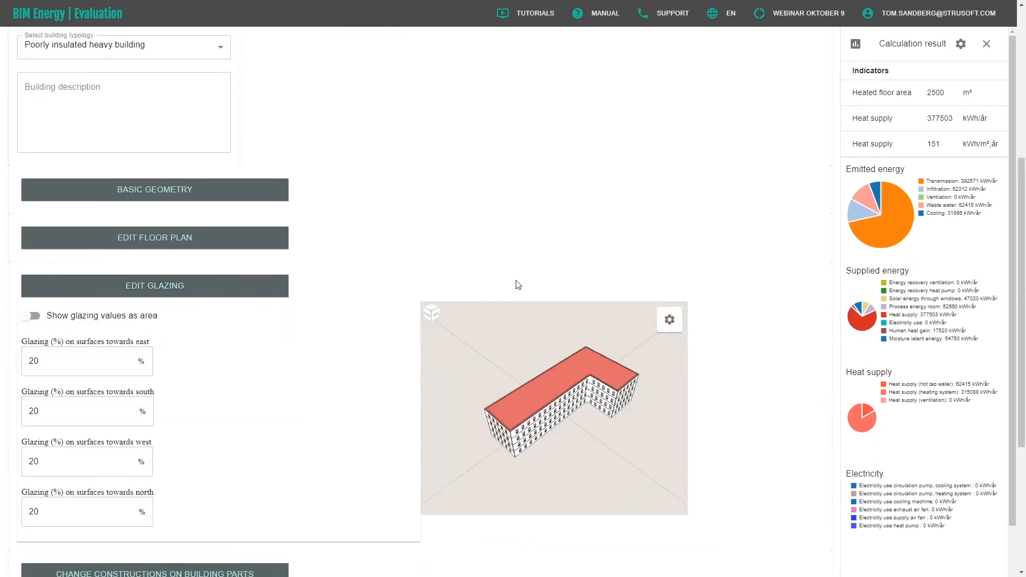
left_click_drag(598, 436, 488, 411)
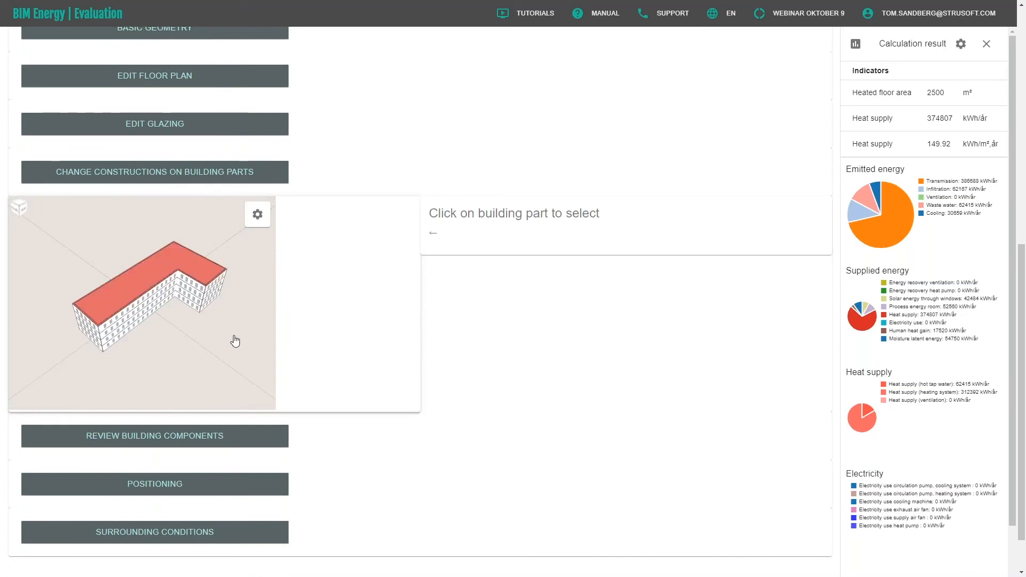
- Select the lowest above-ground exterior wall at the end of the wing and view its available constructions, leaving its assignment as is
left_click_drag(230, 343, 165, 324)
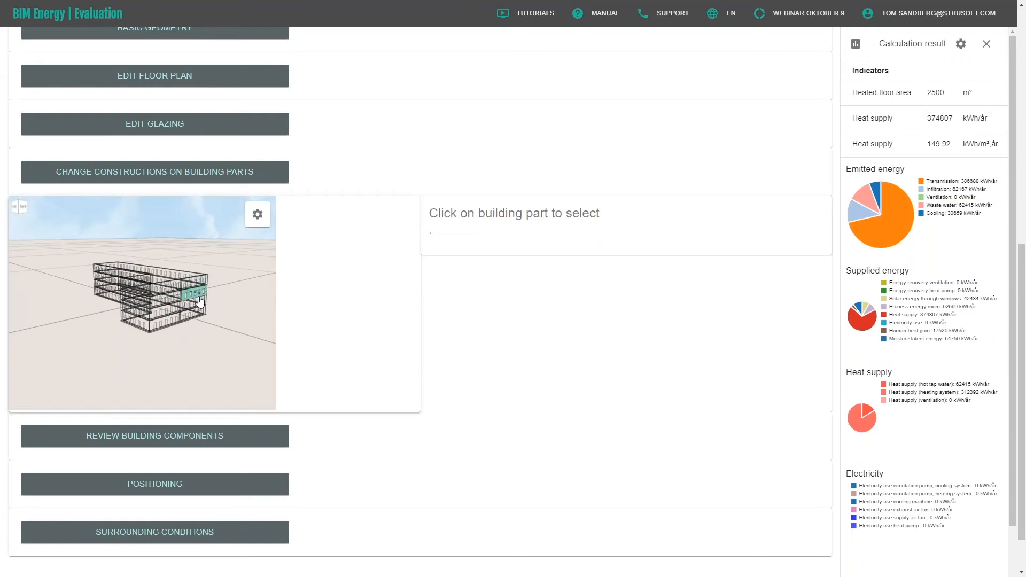
left_click(177, 321)
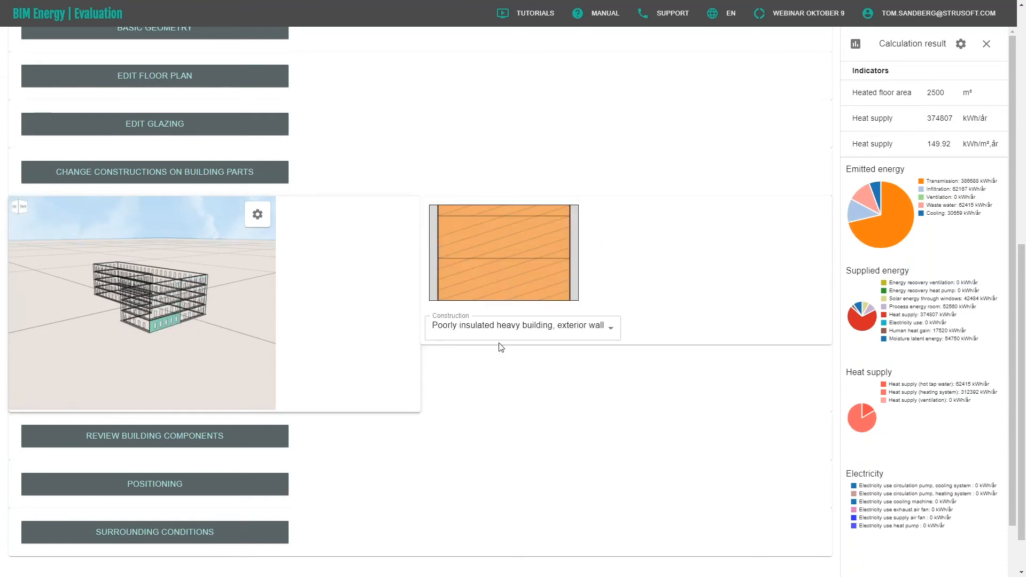
left_click(610, 333)
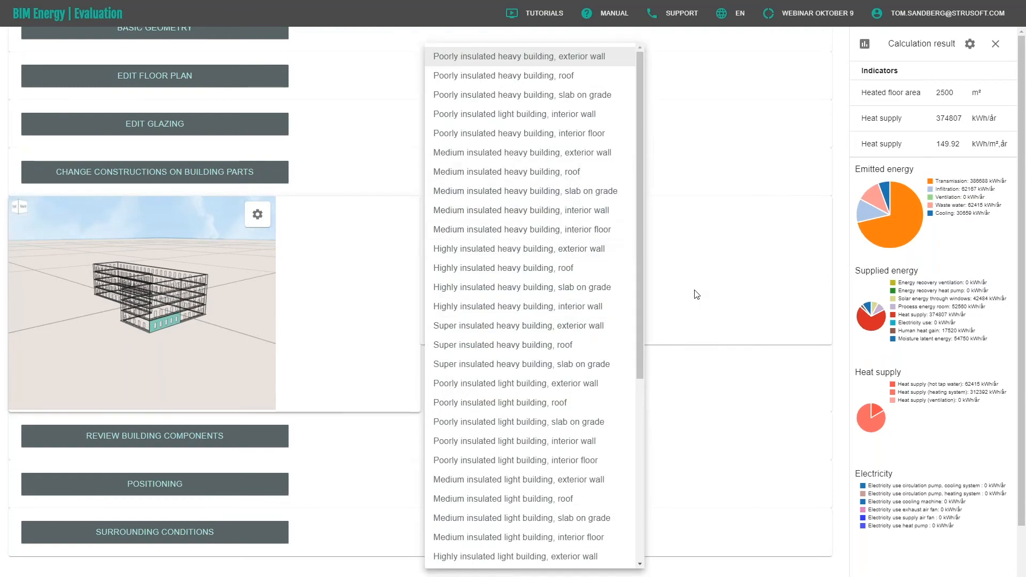
left_click(696, 295)
mouse_move(229, 360)
left_mouse_down()
mouse_move(220, 360)
mouse_move(246, 362)
left_mouse_up()
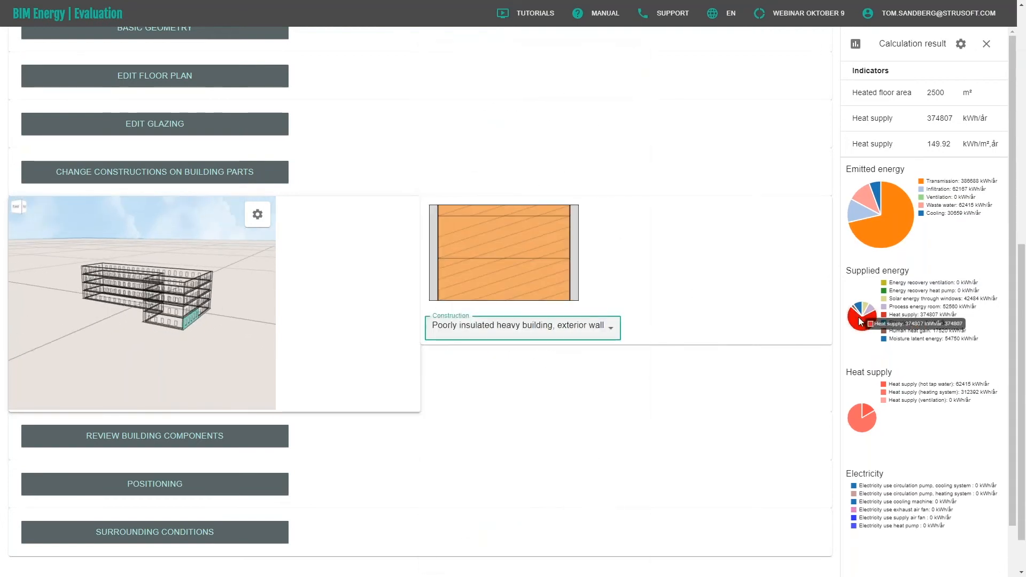
- Review the building components list for Building 1, from basement parts through walls and windows to the thermal bridges
left_click_drag(1025, 286, 1025, 316)
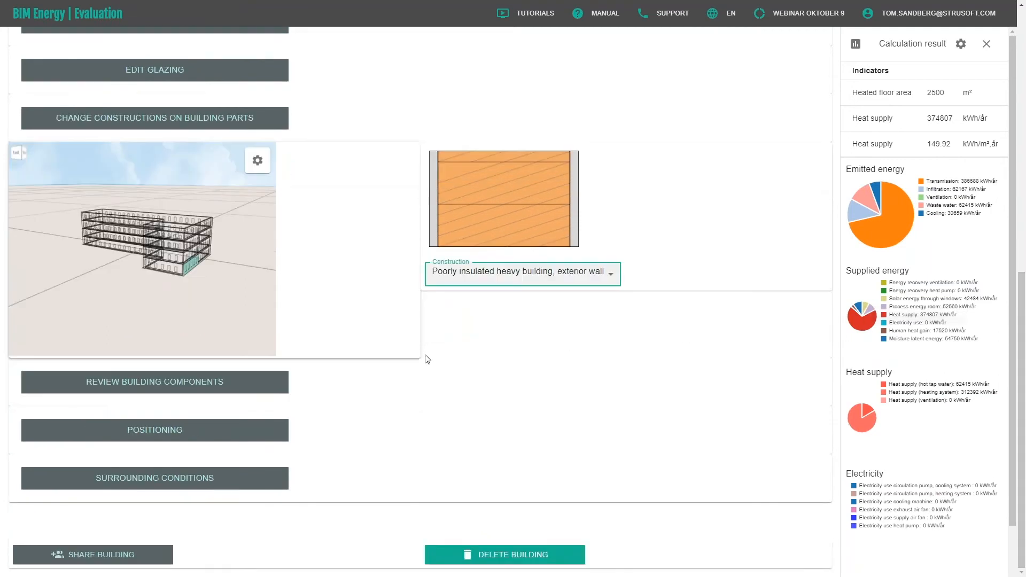
left_click(169, 380)
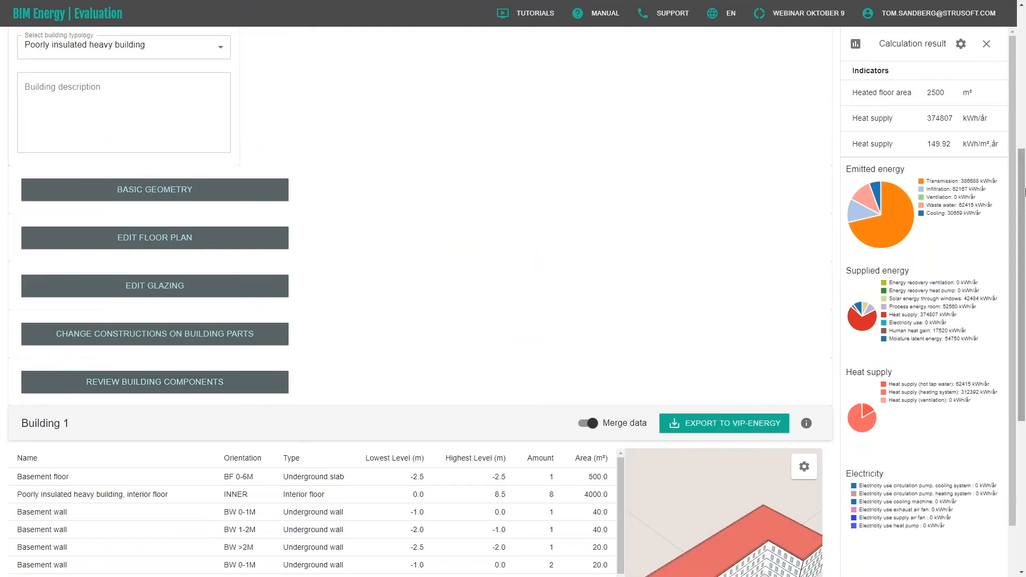
left_click_drag(1025, 195, 1024, 331)
left_click_drag(769, 357, 698, 332)
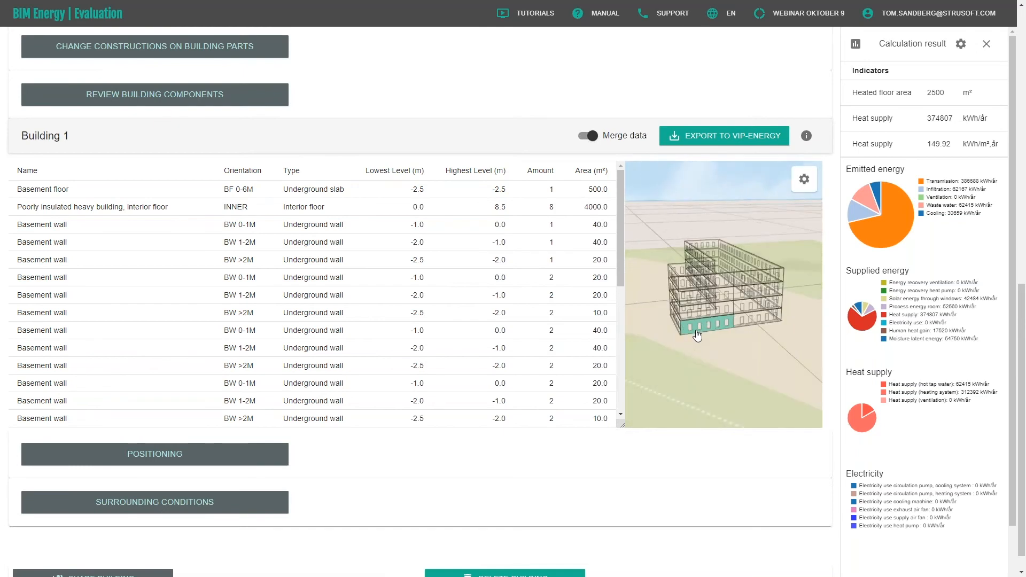
left_click_drag(620, 193, 620, 287)
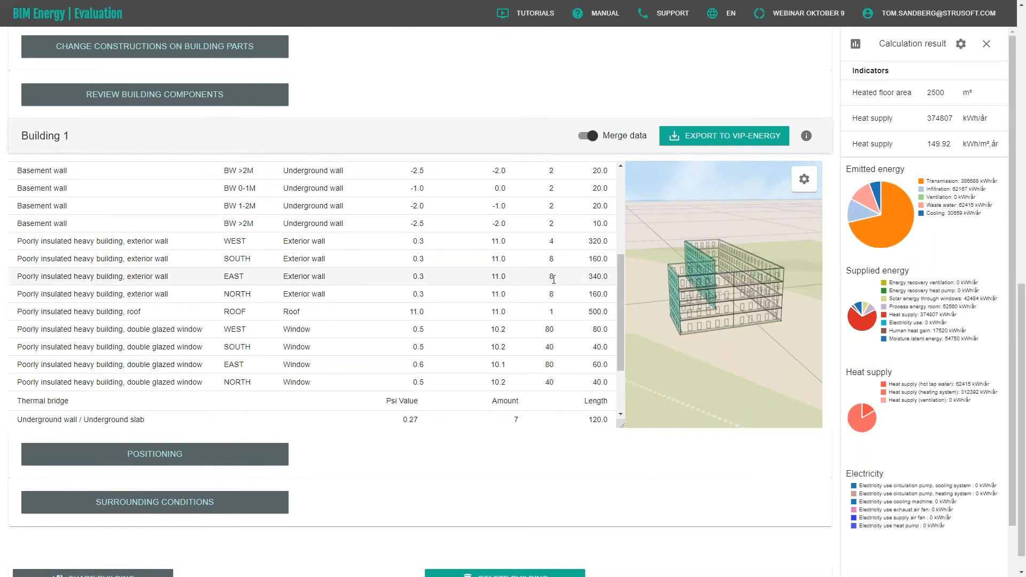
left_click_drag(621, 291, 621, 332)
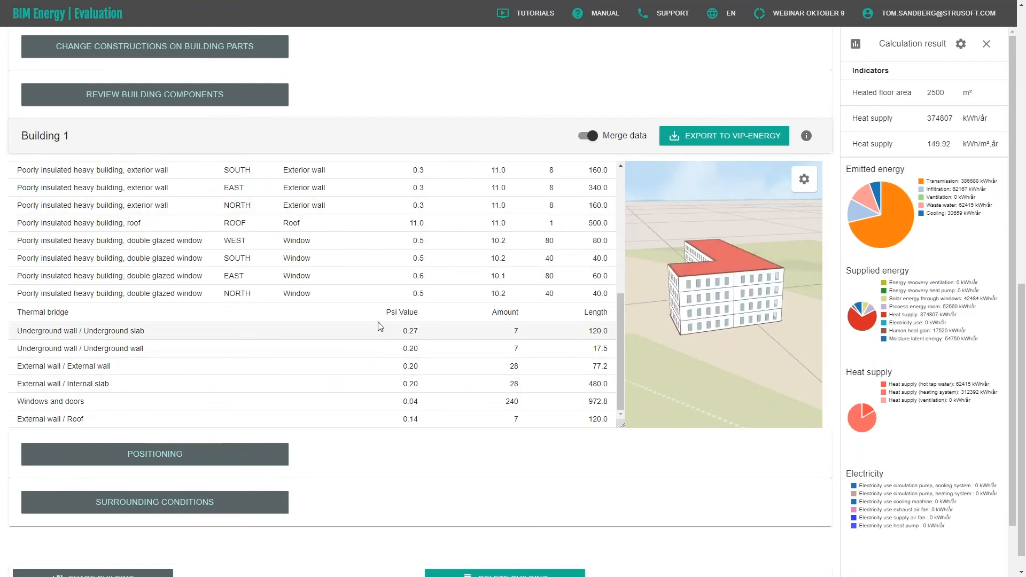
- Open the positioning settings and place Building 1 on the map at the L-shaped building footprint beside the park in Pikku Huopalahti
scroll(377, 322, "down", 1)
left_click(219, 431)
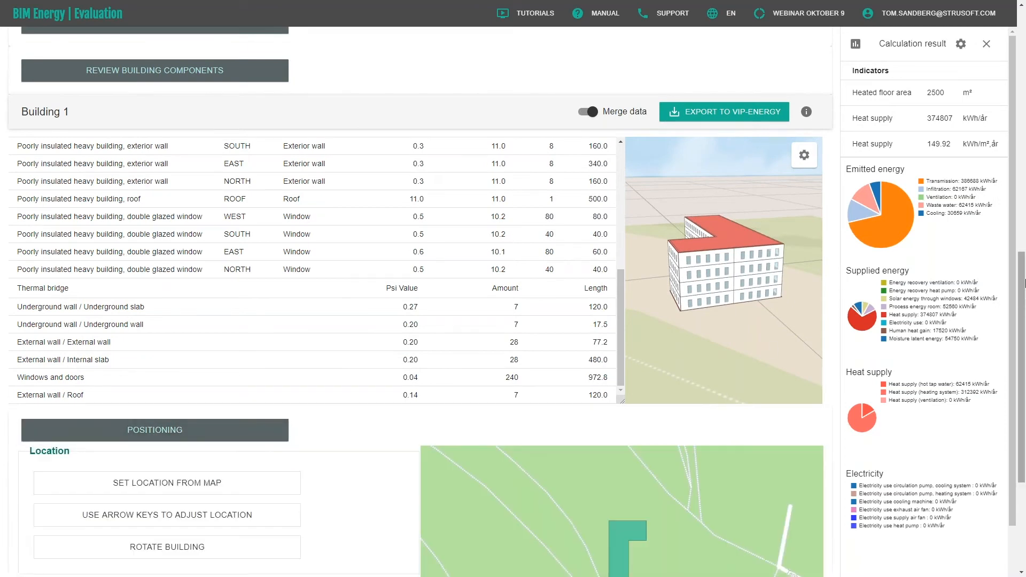
scroll(773, 376, "down", 4)
scroll(748, 335, "down", 5)
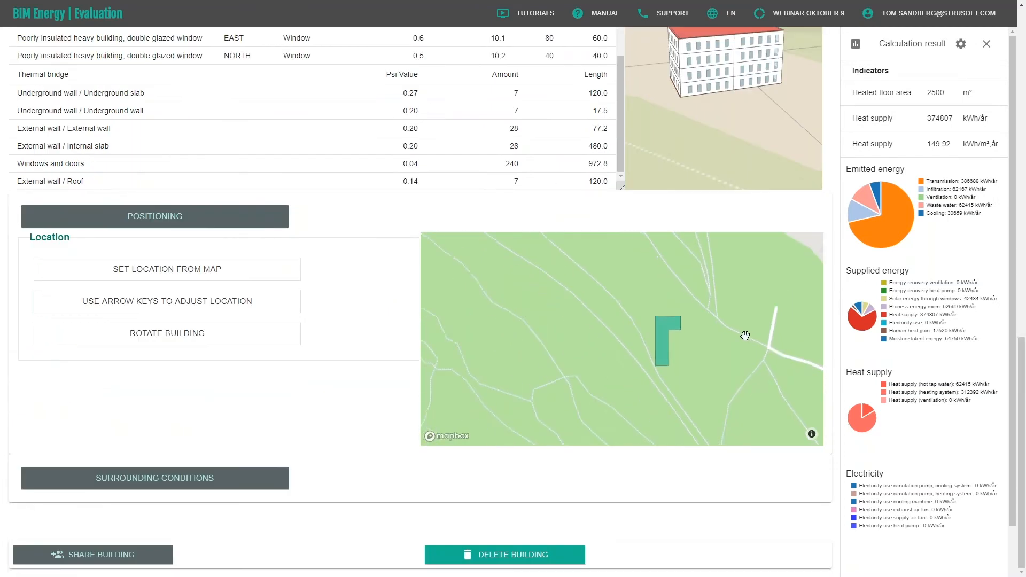
scroll(652, 367, "up", 5)
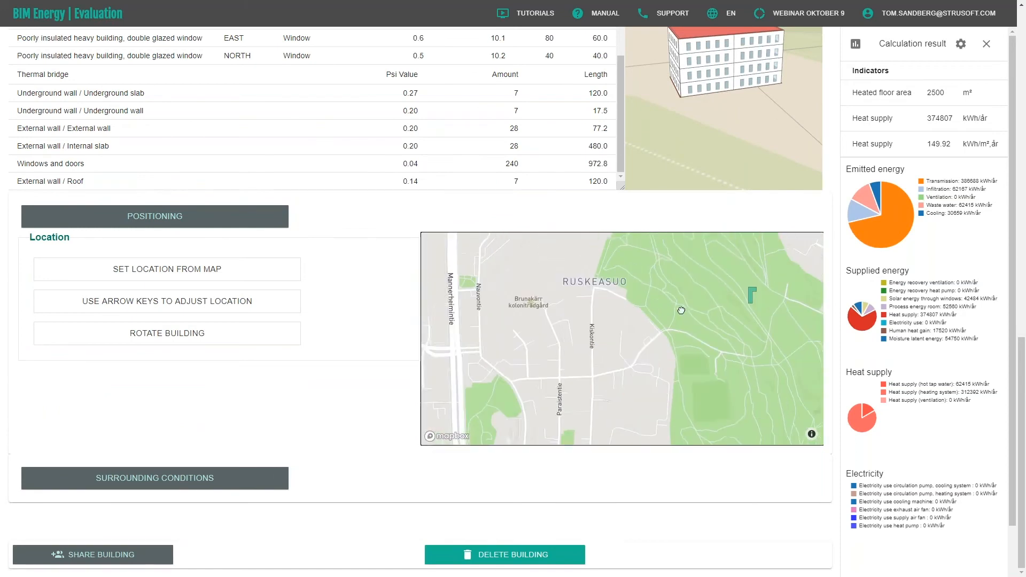
left_click_drag(652, 322, 699, 399)
left_click_drag(630, 410, 745, 432)
left_click_drag(627, 383, 804, 337)
left_click_drag(596, 347, 713, 345)
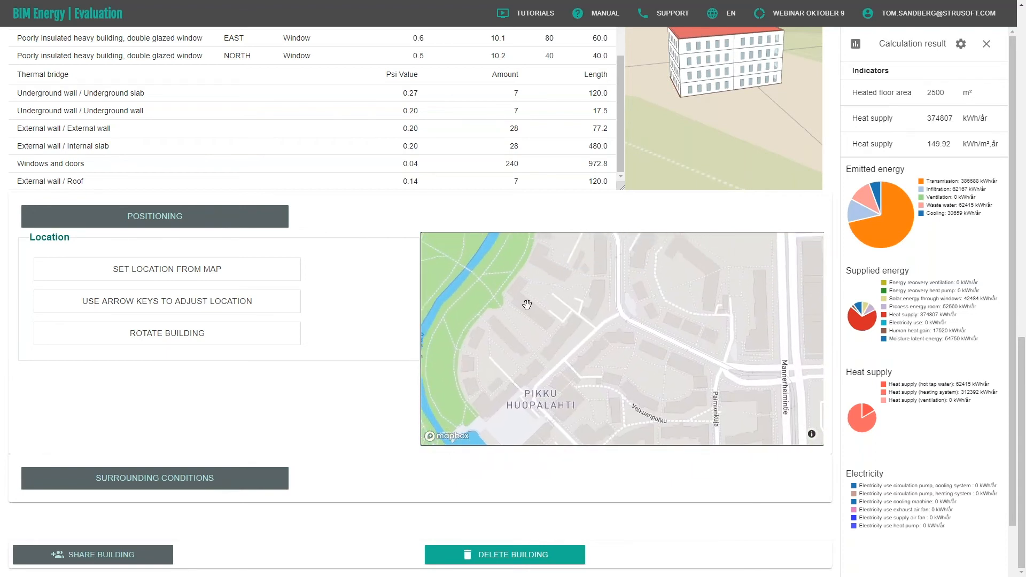
left_click(163, 270)
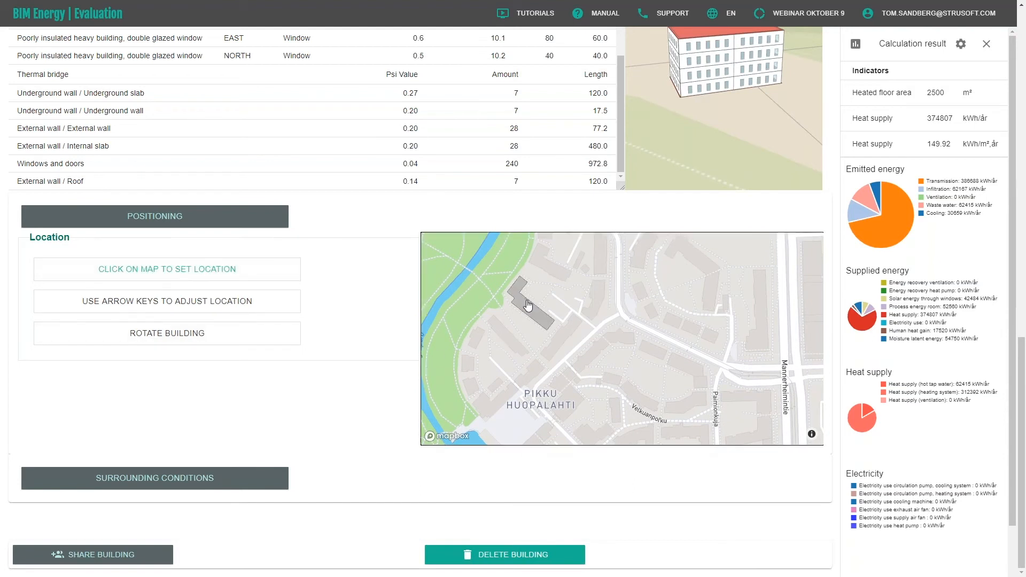
left_click(577, 368)
left_click_drag(612, 392, 561, 386)
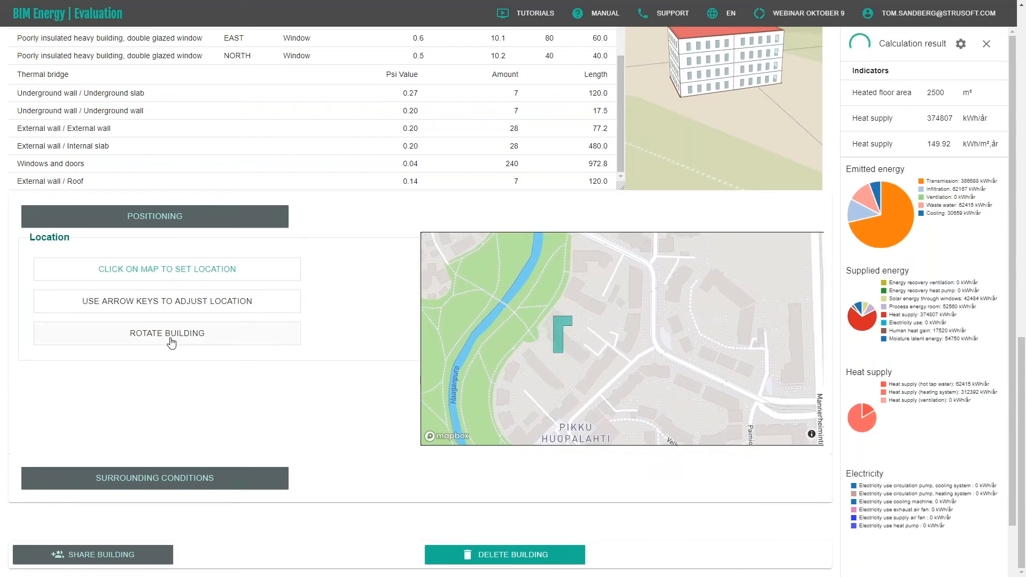
- Rotate the building to 308 degrees from North, aligning it with the existing footprint on the map
left_click(195, 334)
double_click(182, 378)
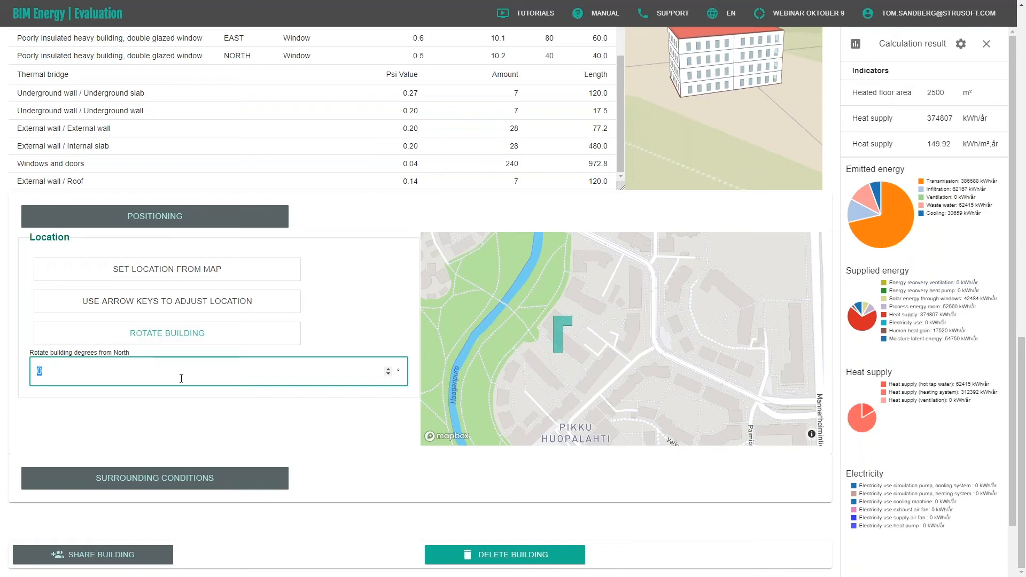
type("300")
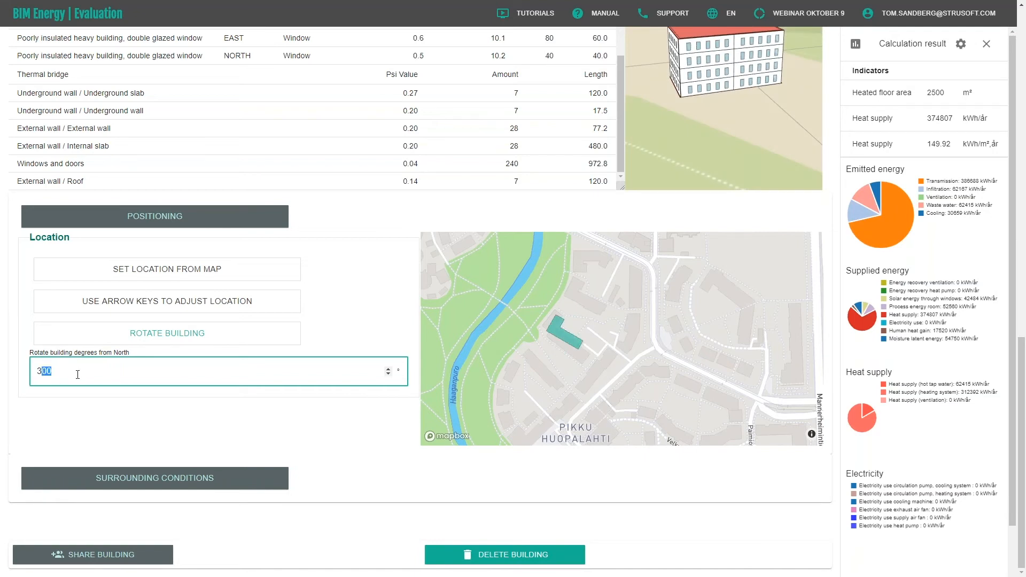
type("05")
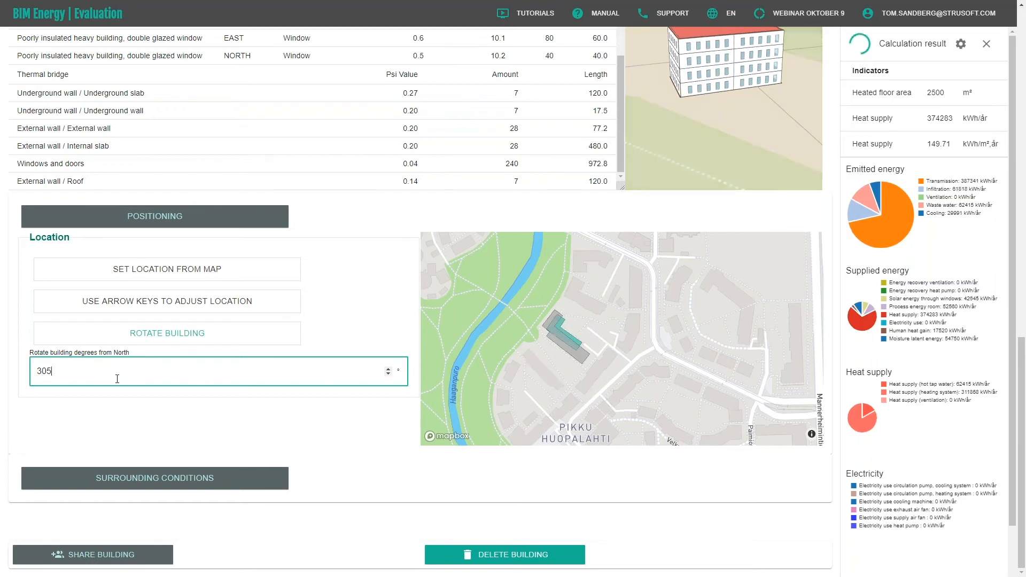
left_click_drag(51, 378, 46, 377)
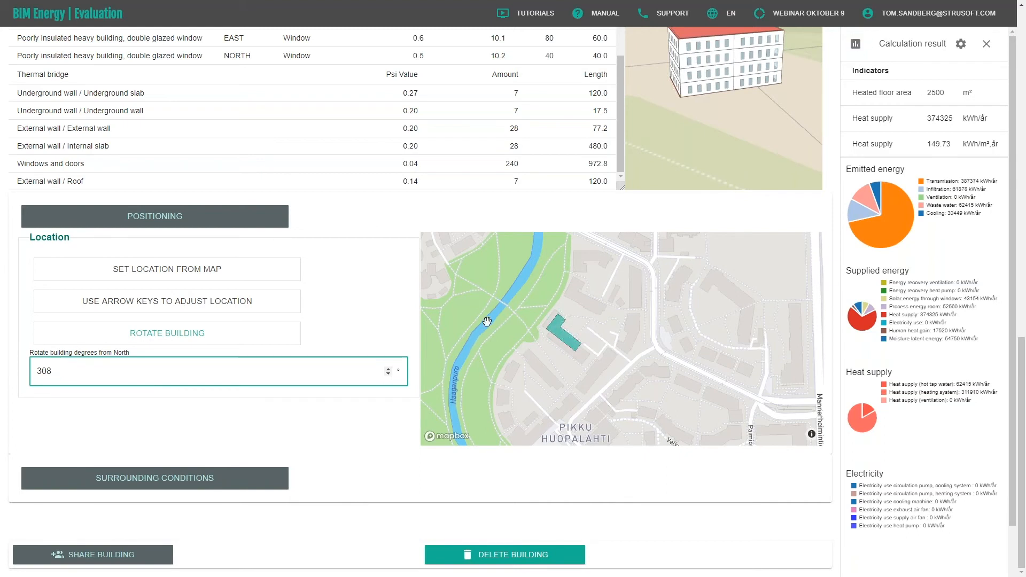
- Open the surrounding conditions and set the azimuth angles for South and South east to 40 degrees
left_click(269, 474)
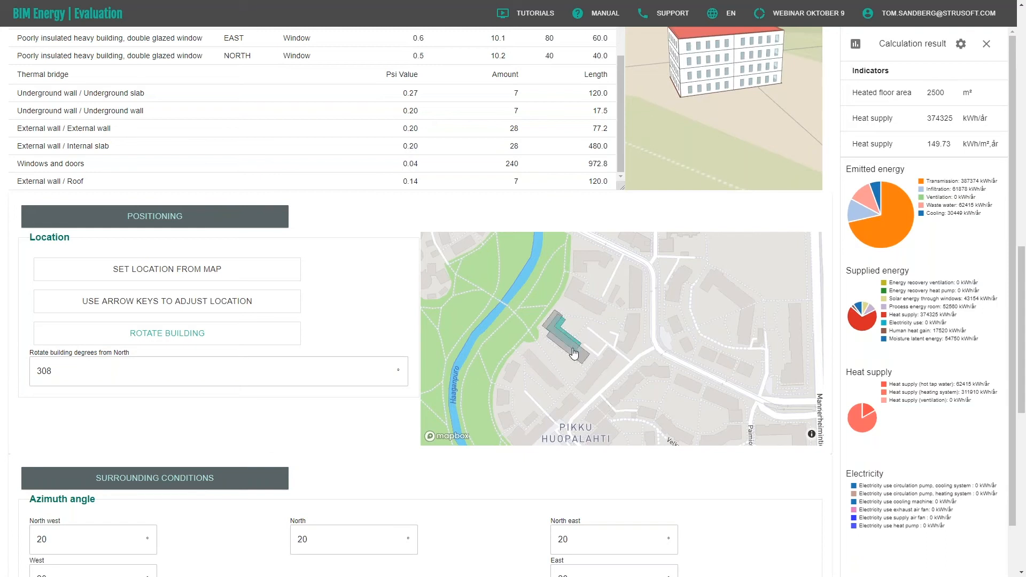
scroll(368, 429, "down", 4)
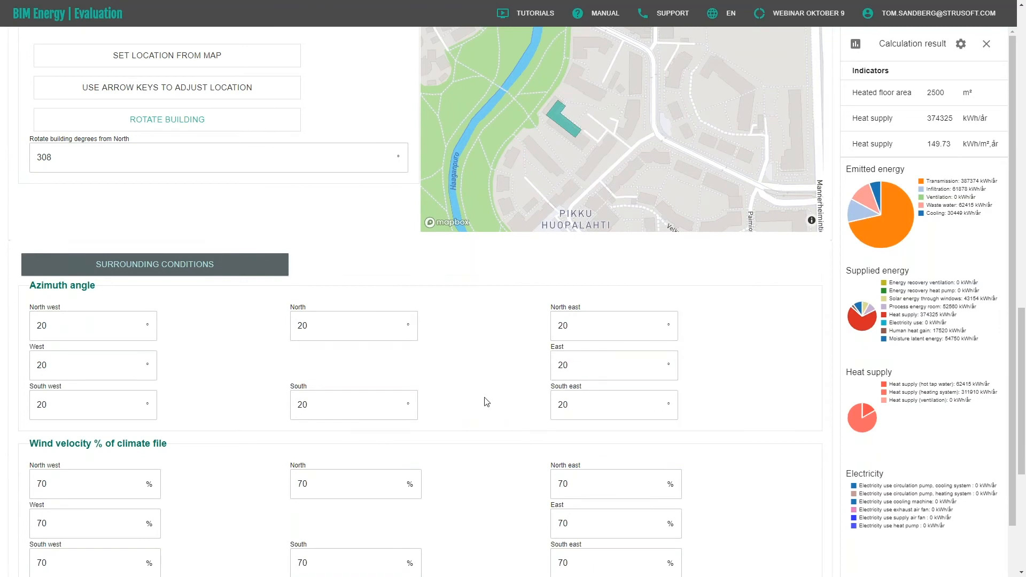
scroll(497, 398, "up", 1)
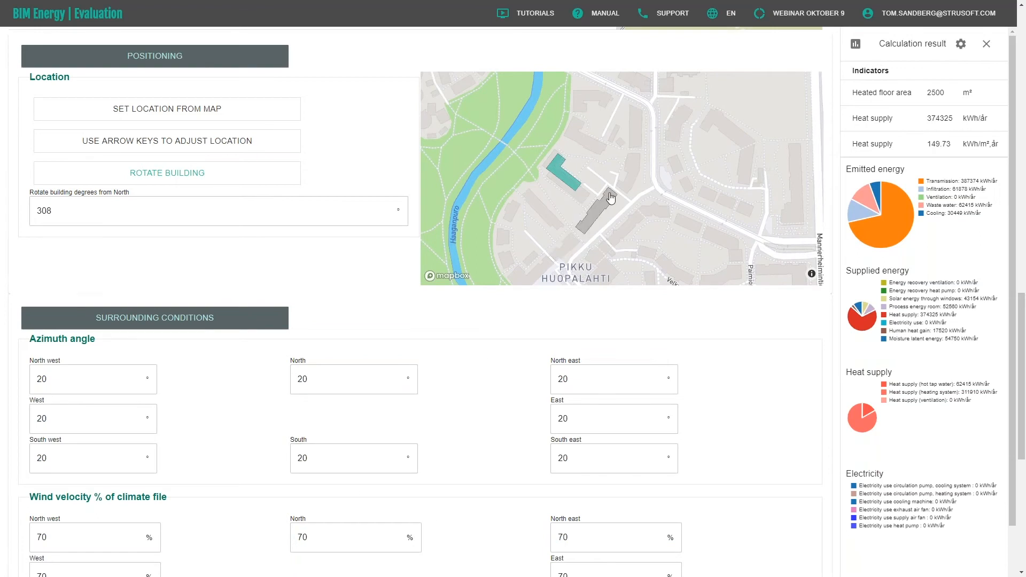
left_click(309, 458)
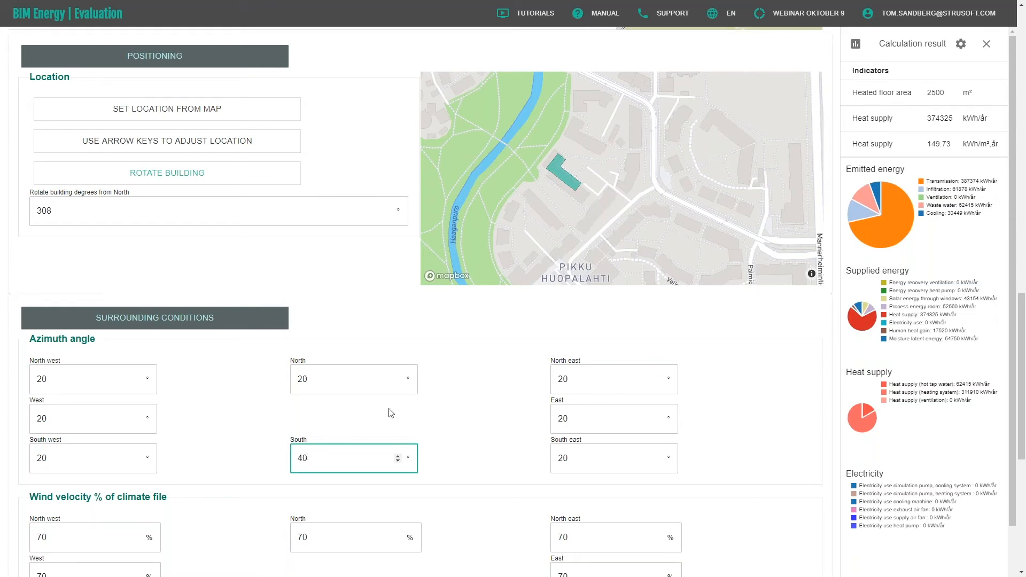
double_click(562, 459)
type("40")
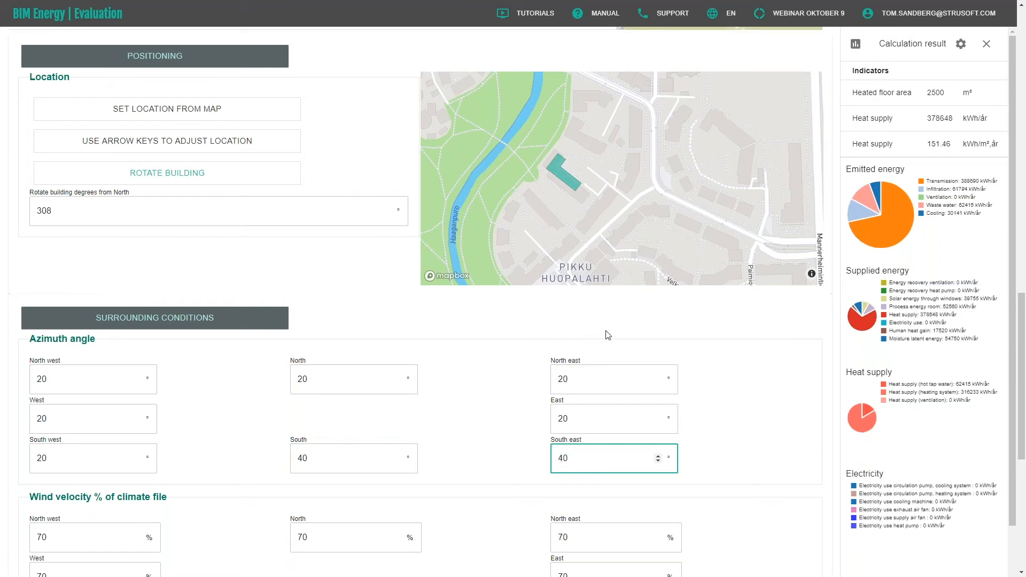
- Examine the wind velocity, air pressure and solar reflection settings and view the soil property options, leaving the soil selection as is
scroll(607, 335, "down", 5)
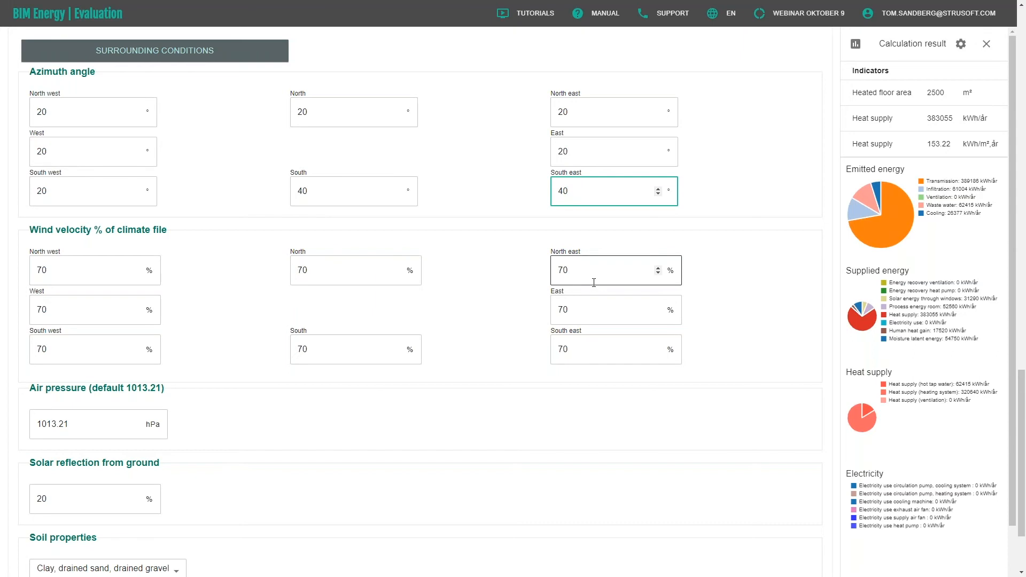
scroll(594, 282, "up", 2)
scroll(593, 282, "down", 4)
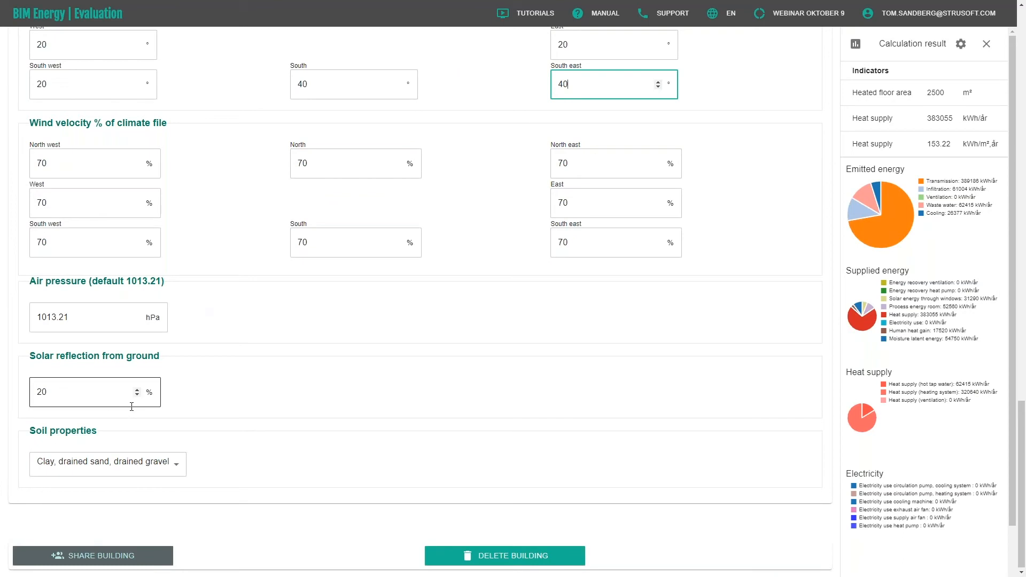
left_click(176, 469)
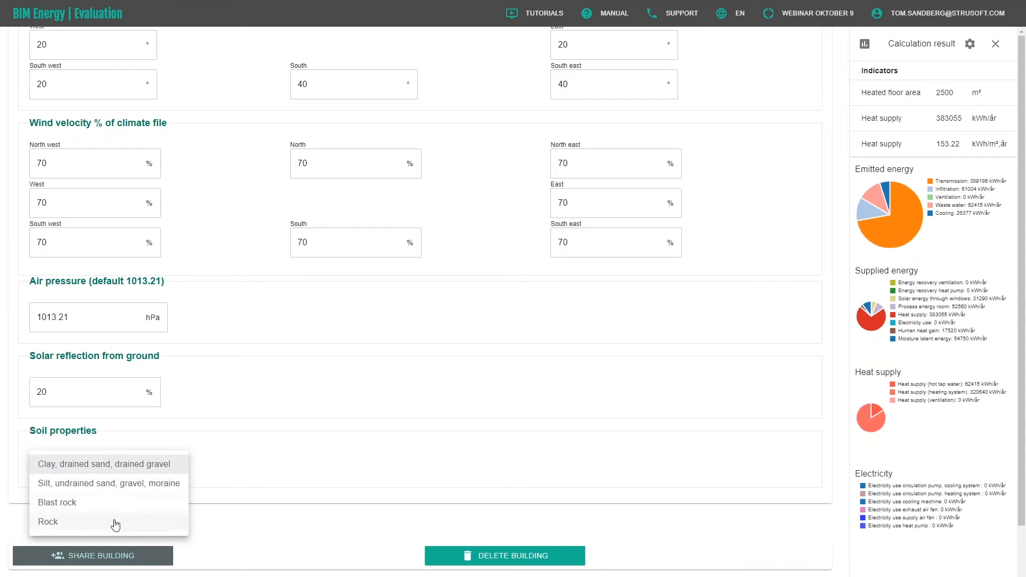
left_click(272, 407)
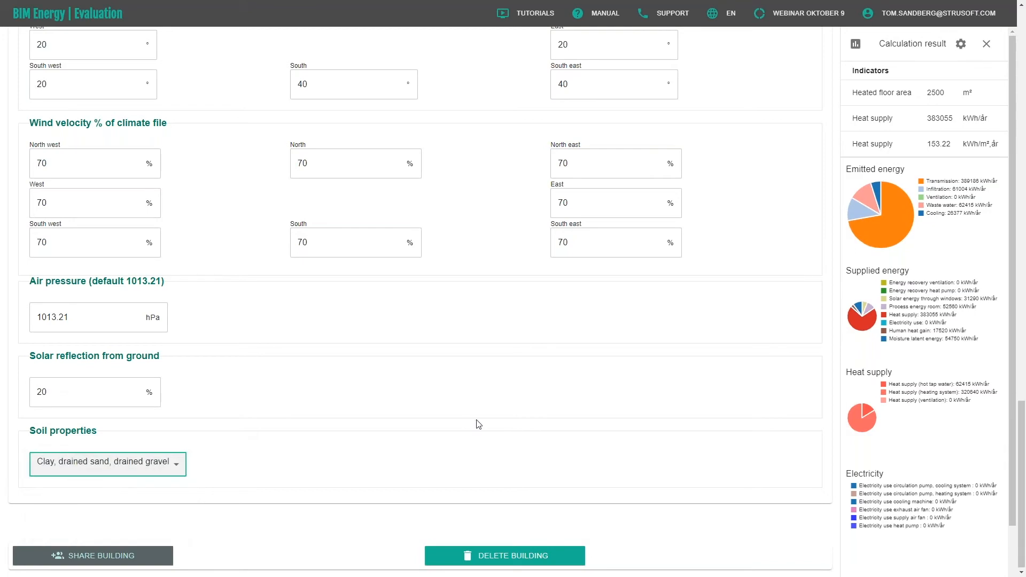
- Go to the Construction stage and examine the constructions set of the Poorly insulated heavy building typology, including layers, thicknesses and U-values
scroll(479, 425, "up", 5)
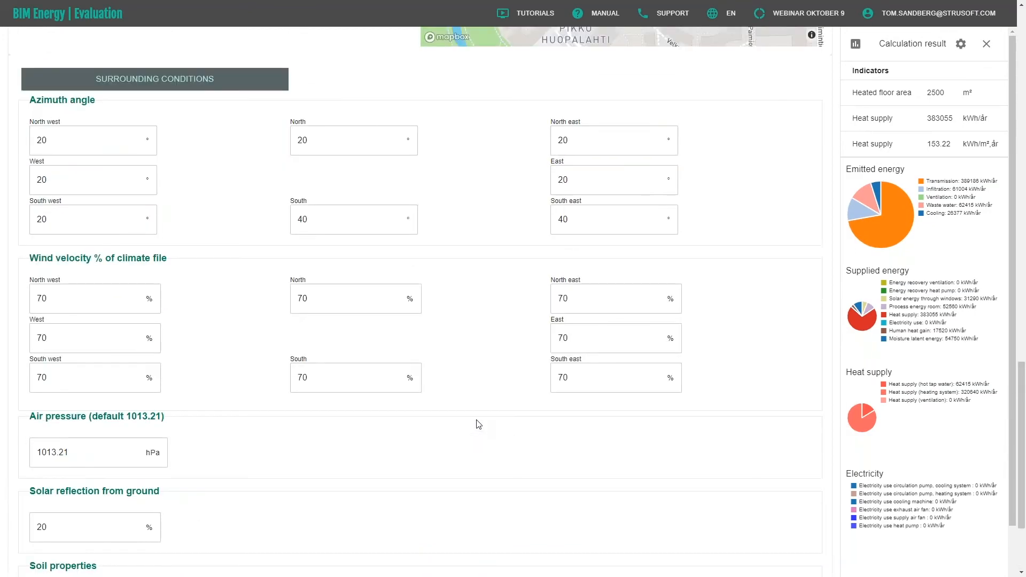
scroll(478, 425, "up", 15)
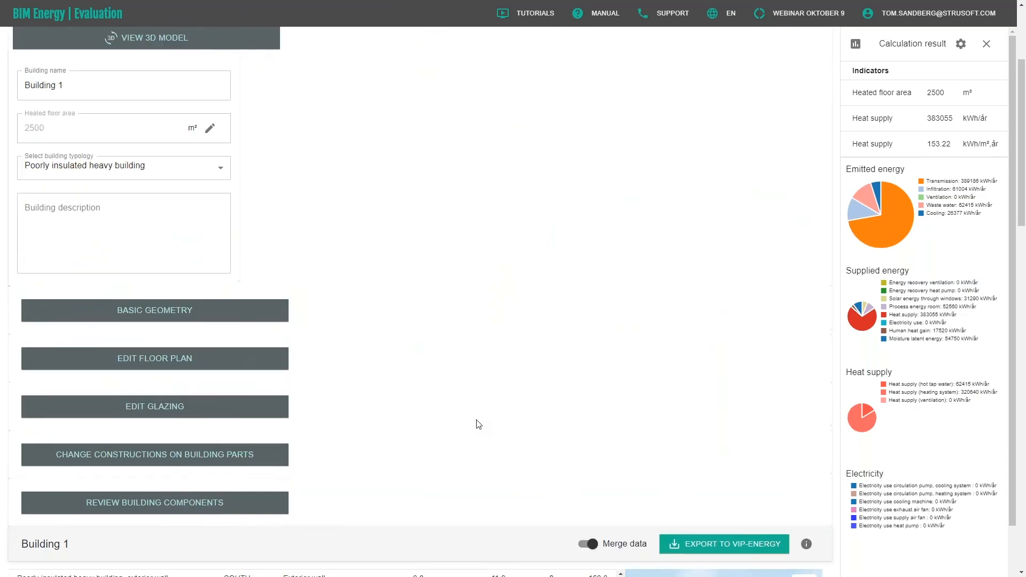
scroll(271, 197, "up", 3)
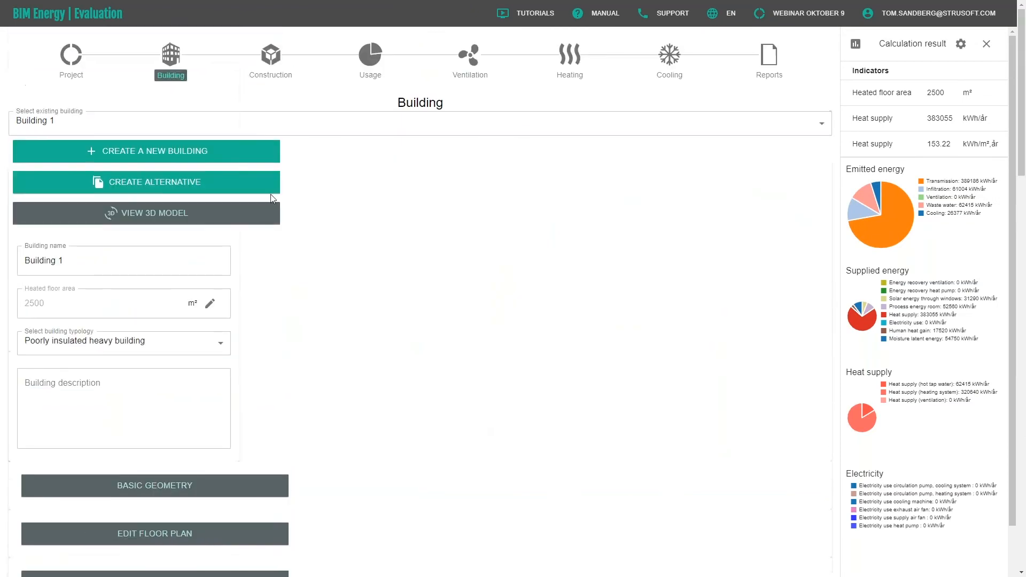
left_click(279, 78)
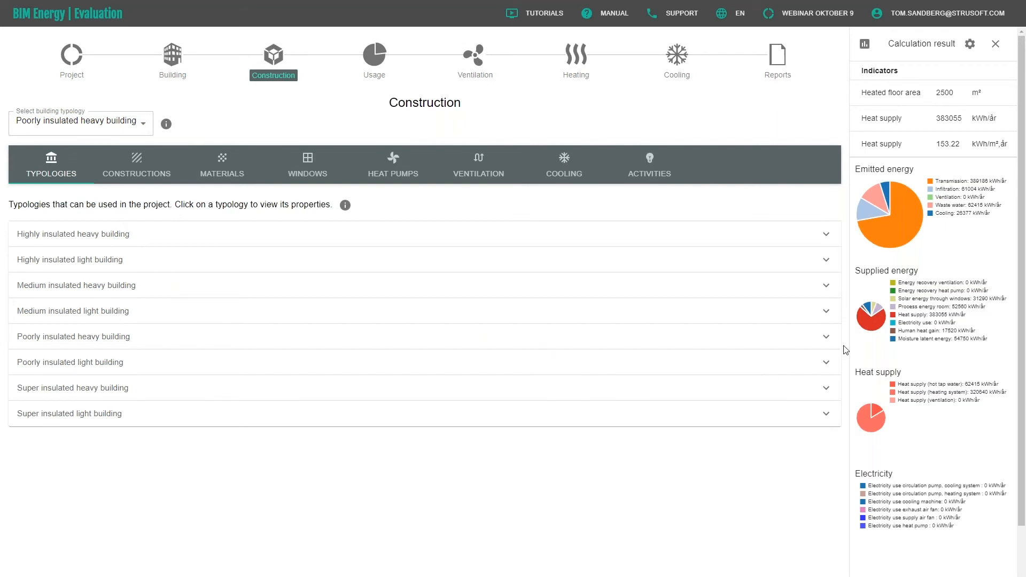
left_click(826, 337)
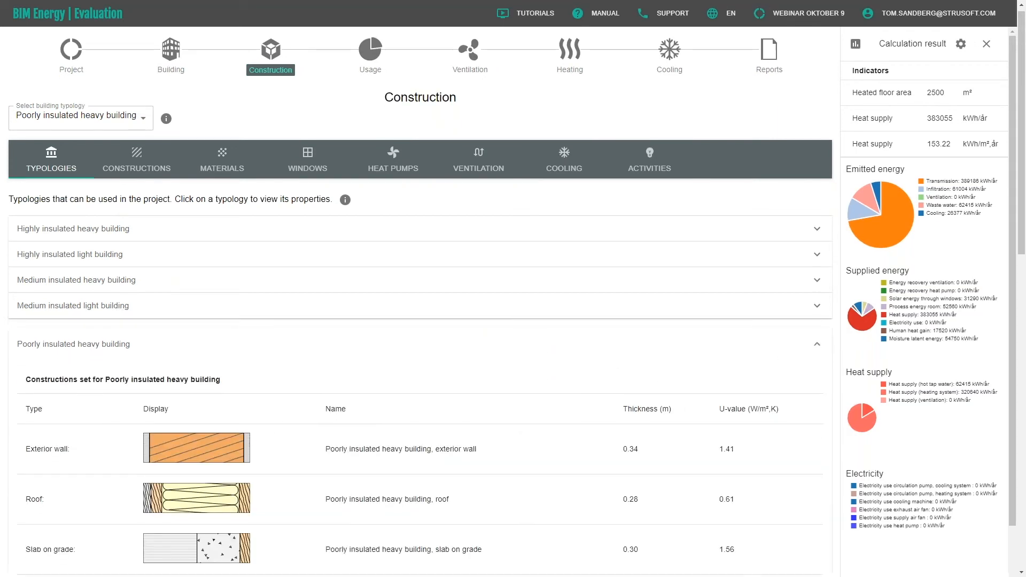
scroll(615, 359, "down", 6)
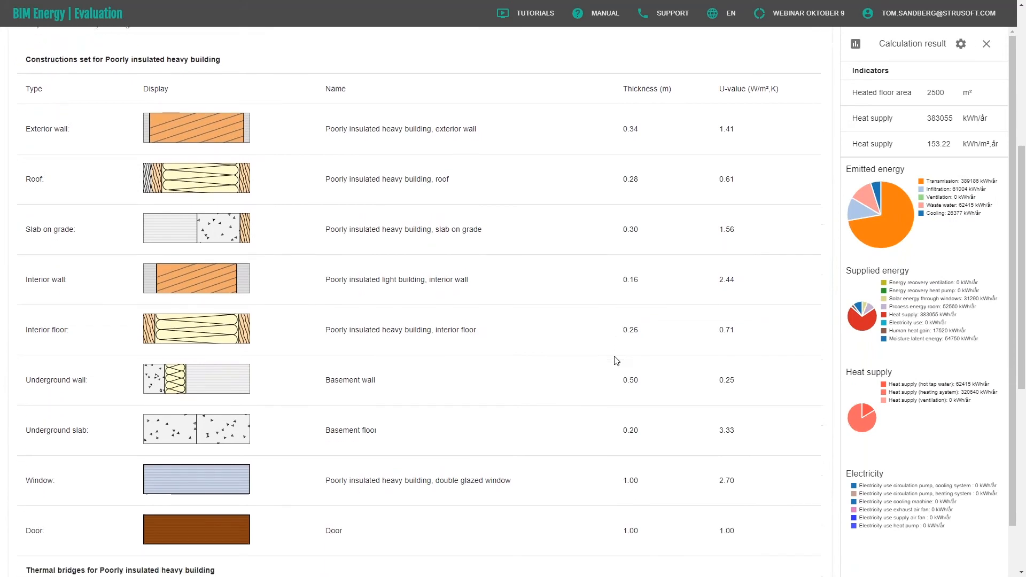
scroll(617, 361, "down", 1)
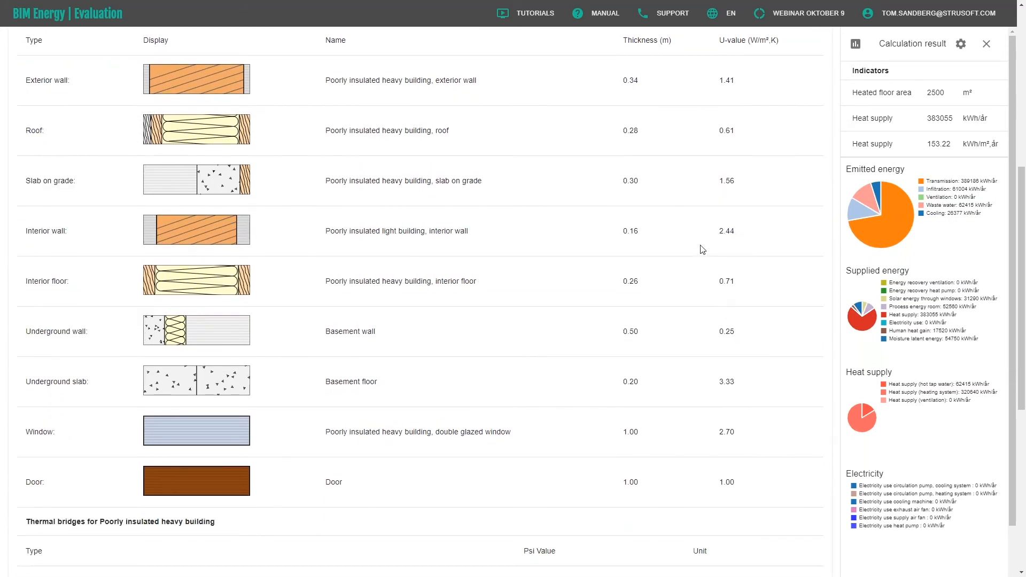
scroll(333, 171, "down", 3)
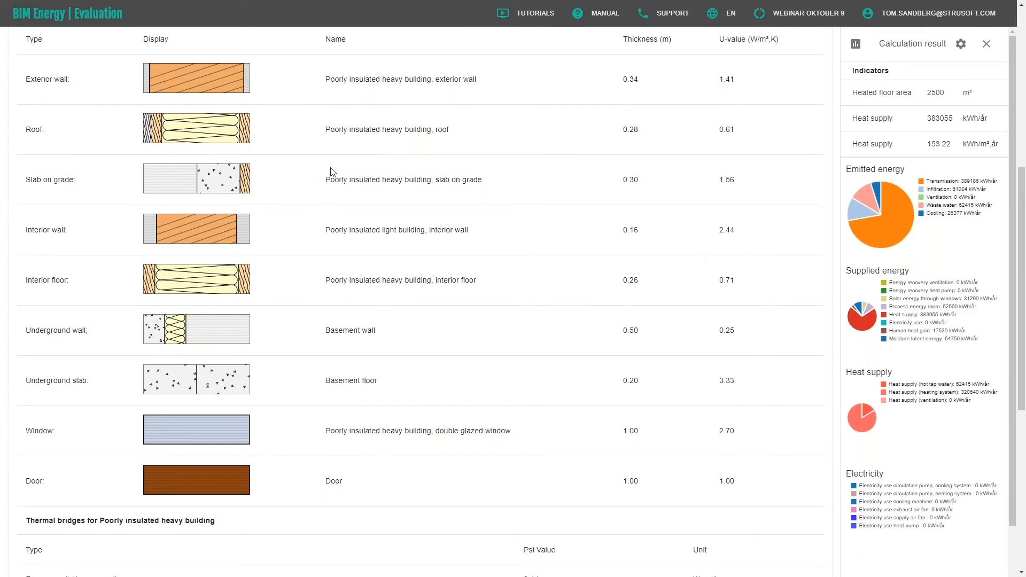
scroll(332, 169, "up", 4)
scroll(332, 168, "up", 4)
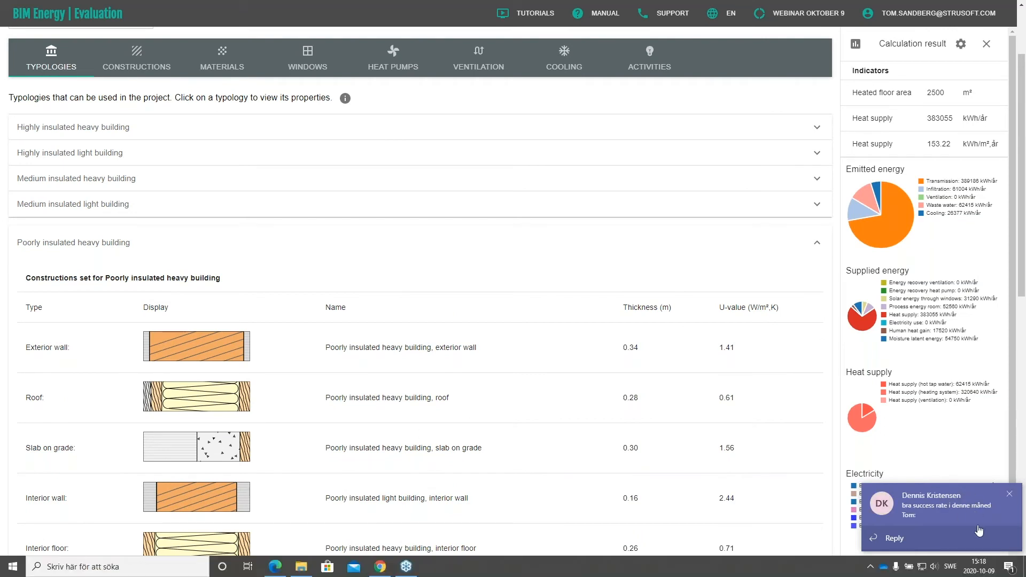
left_click(1009, 496)
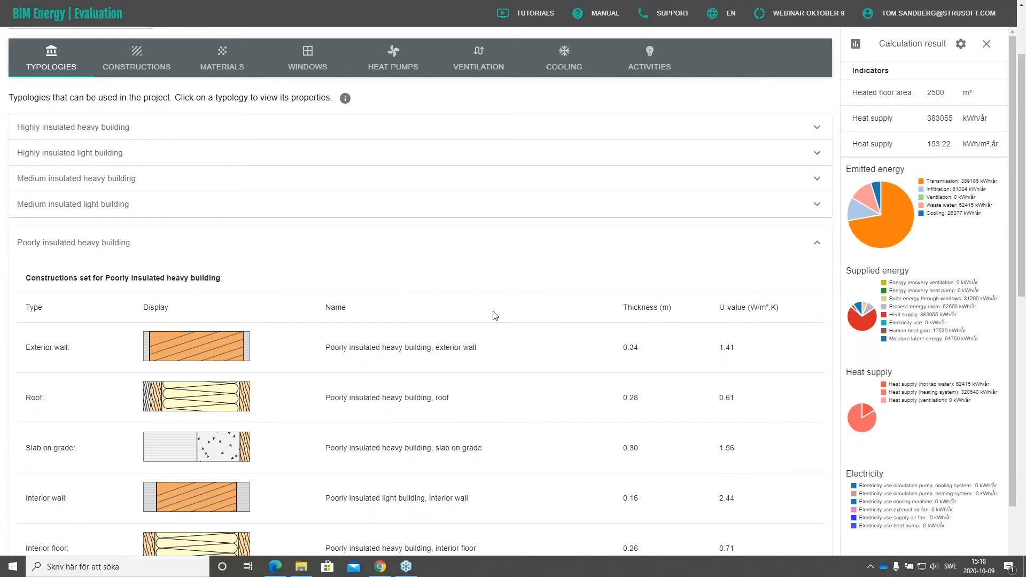
scroll(495, 315, "down", 1)
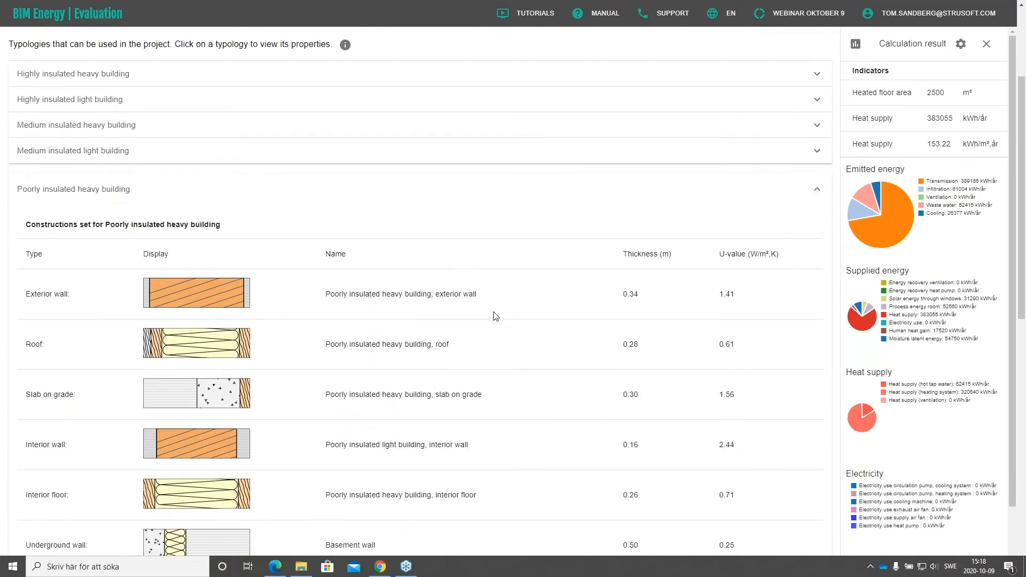
scroll(481, 315, "down", 2)
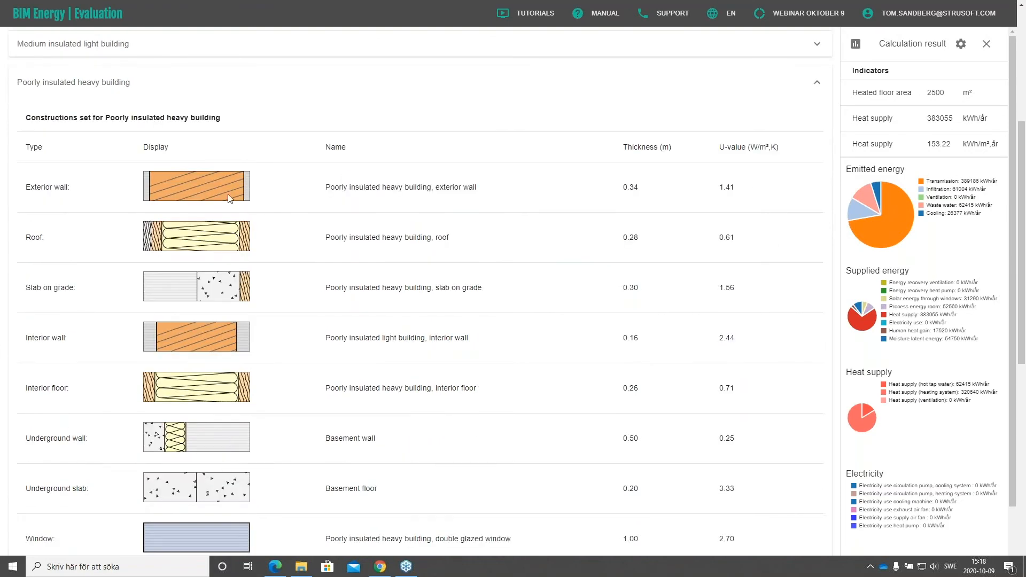
scroll(319, 313, "up", 3)
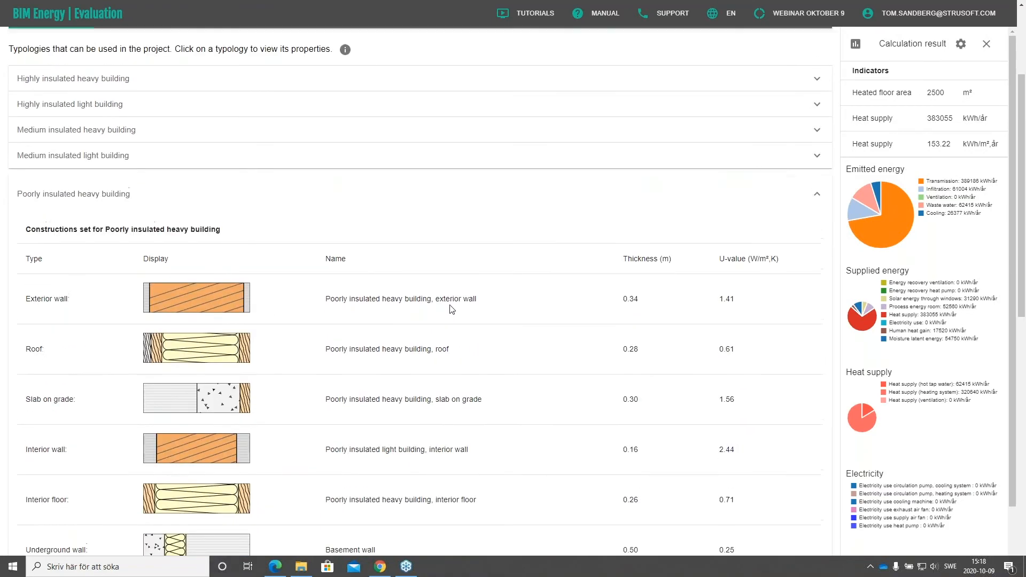
scroll(452, 309, "up", 2)
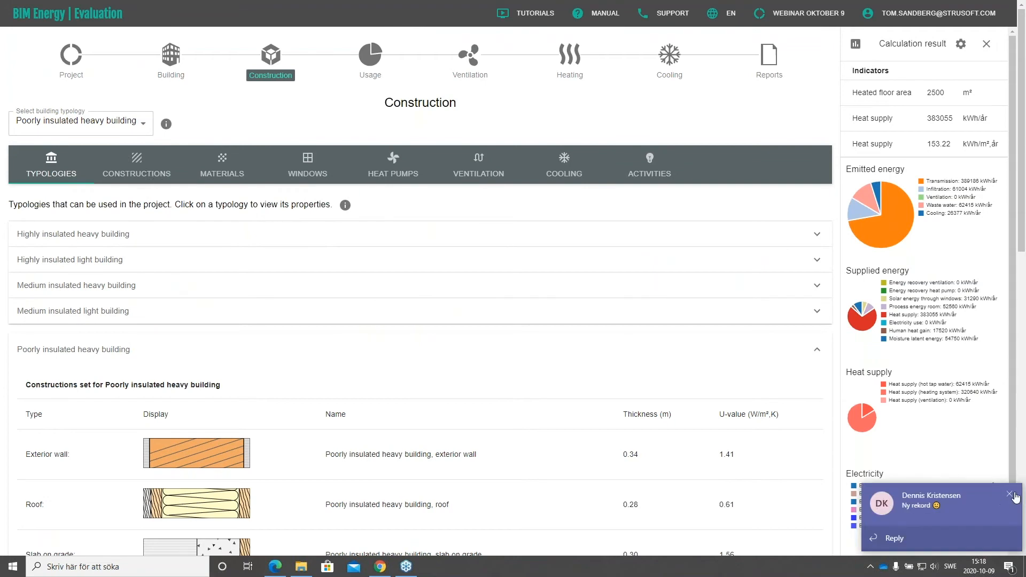
- Dismiss the chat notification and view the project's list of available constructions, followed by its list of materials
left_click(1010, 497)
left_click(168, 179)
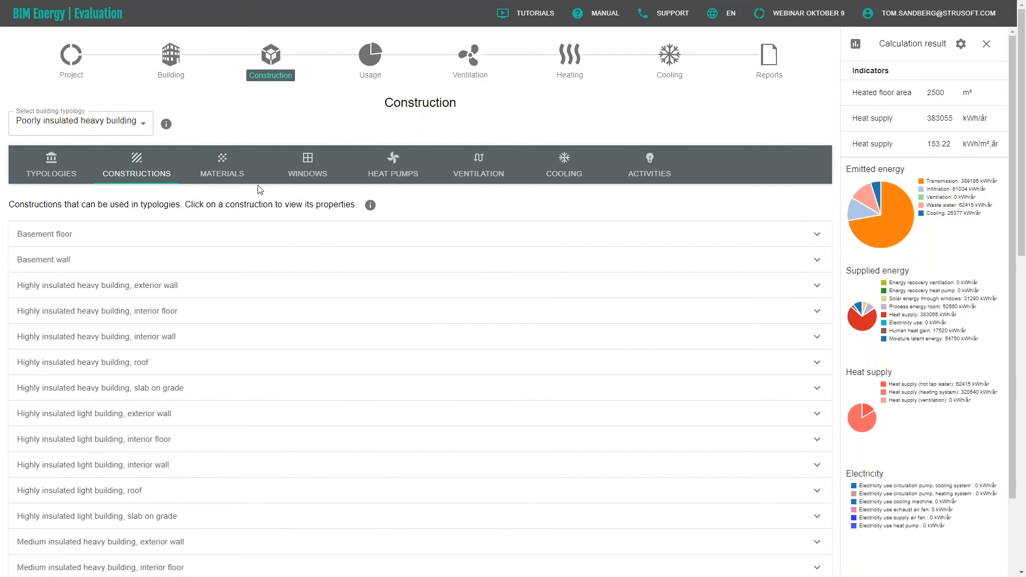
left_click(219, 170)
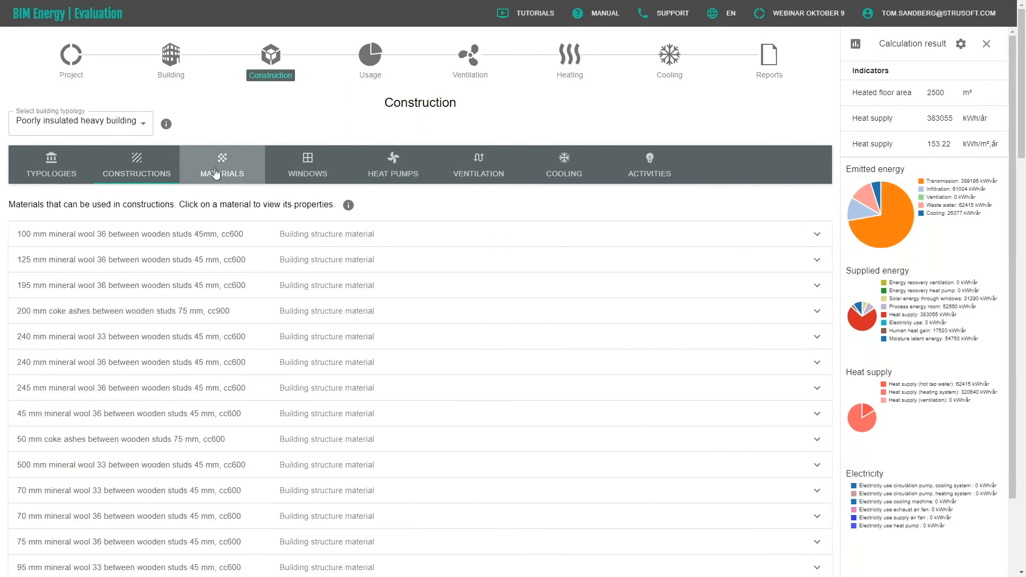
- Examine the list of available materials by category, including the thermal properties of Asbestos cement sheeting
scroll(271, 302, "down", 7)
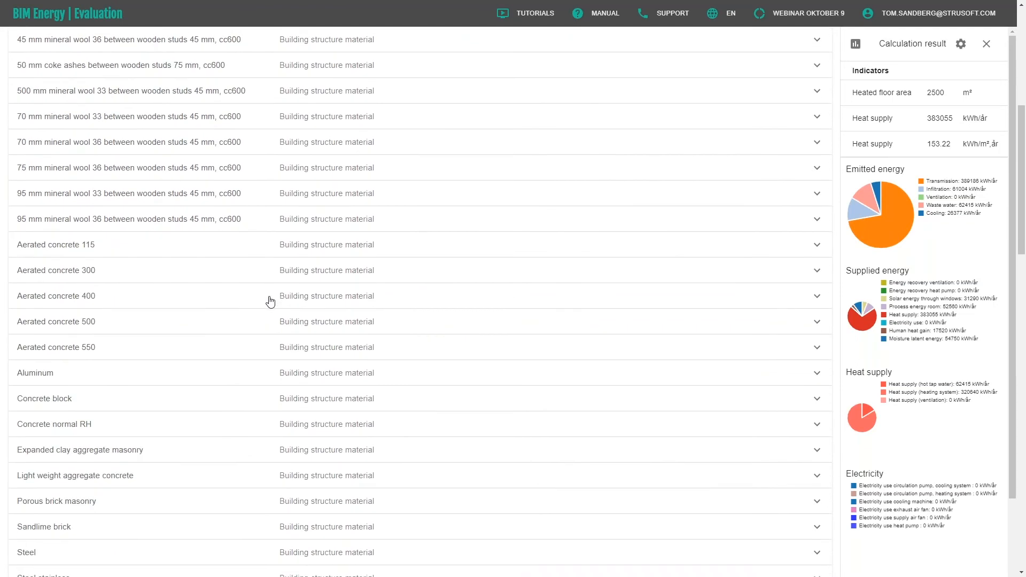
scroll(269, 300, "up", 7)
scroll(396, 290, "down", 9)
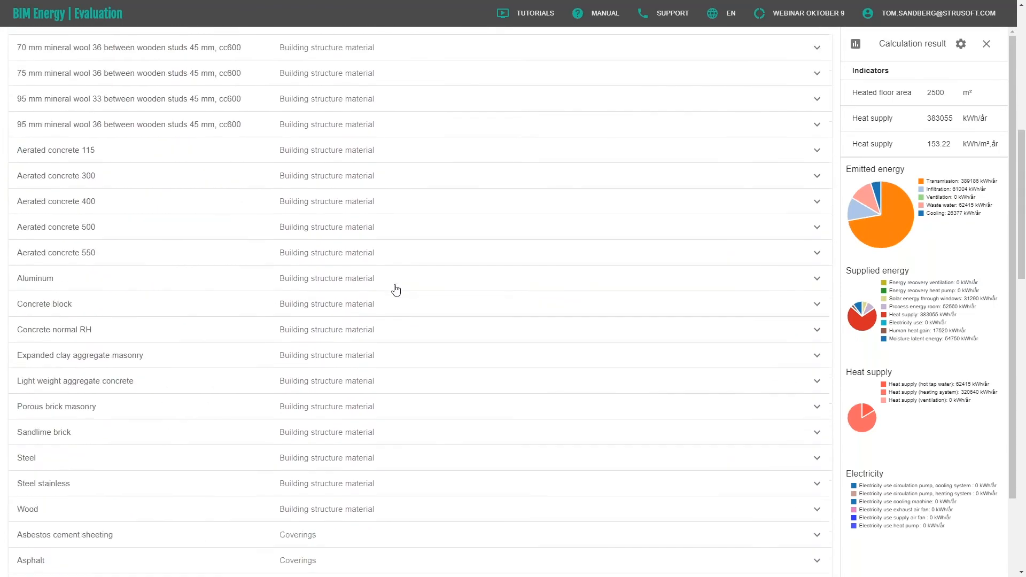
scroll(396, 290, "down", 5)
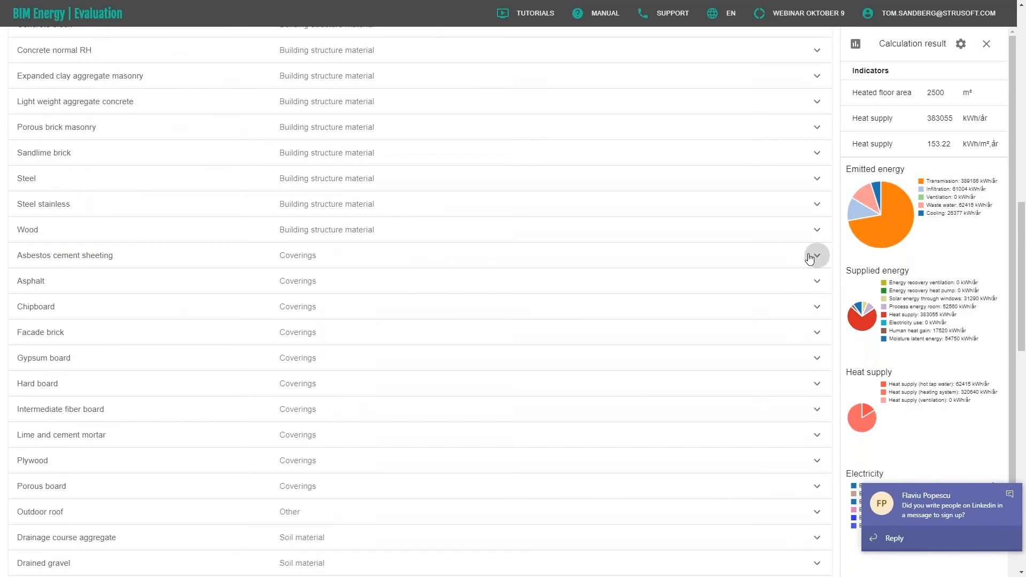
left_click(816, 256)
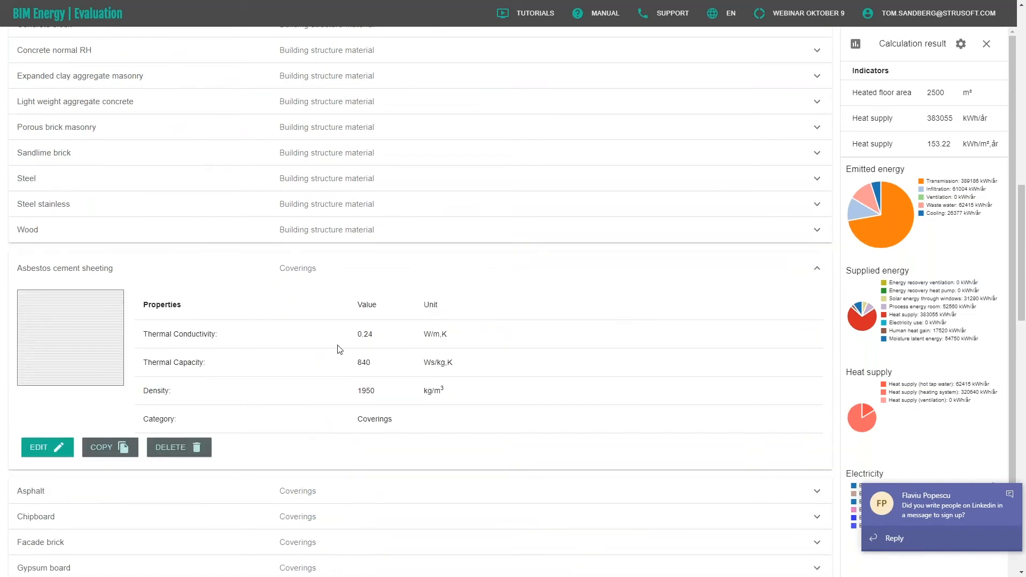
scroll(488, 335, "down", 1)
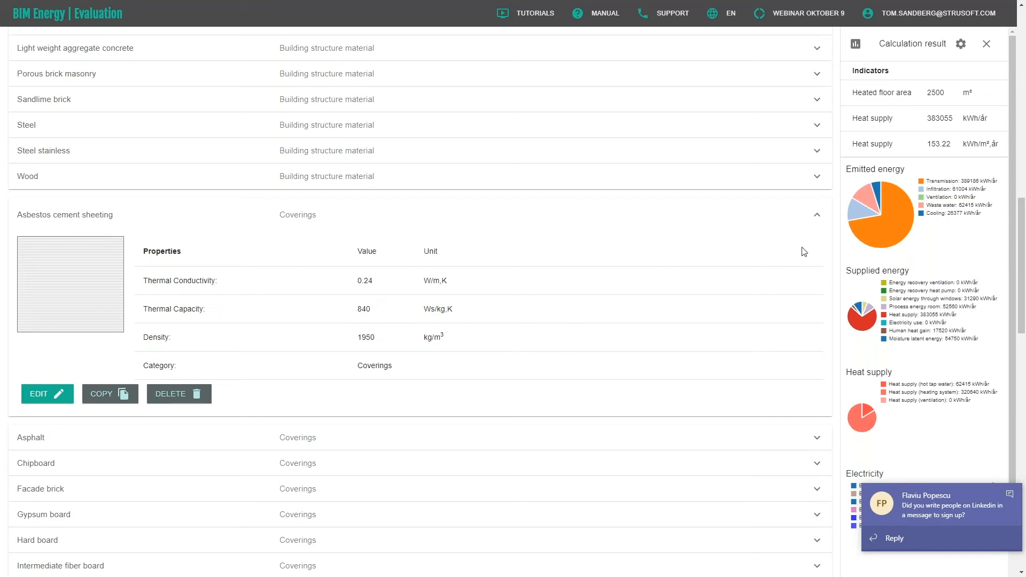
left_click(816, 214)
scroll(323, 298, "down", 14)
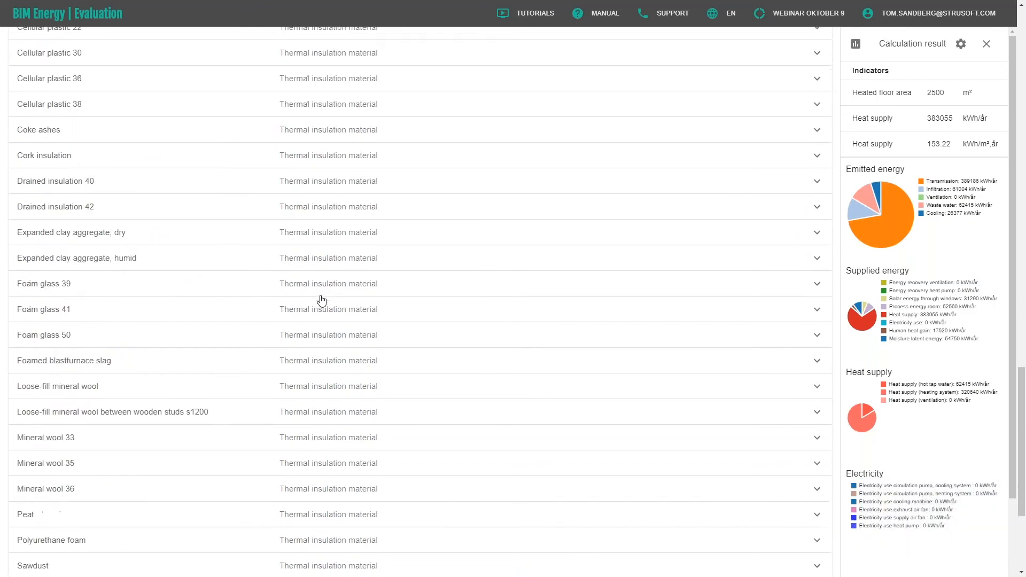
scroll(322, 301, "up", 5)
scroll(322, 299, "up", 10)
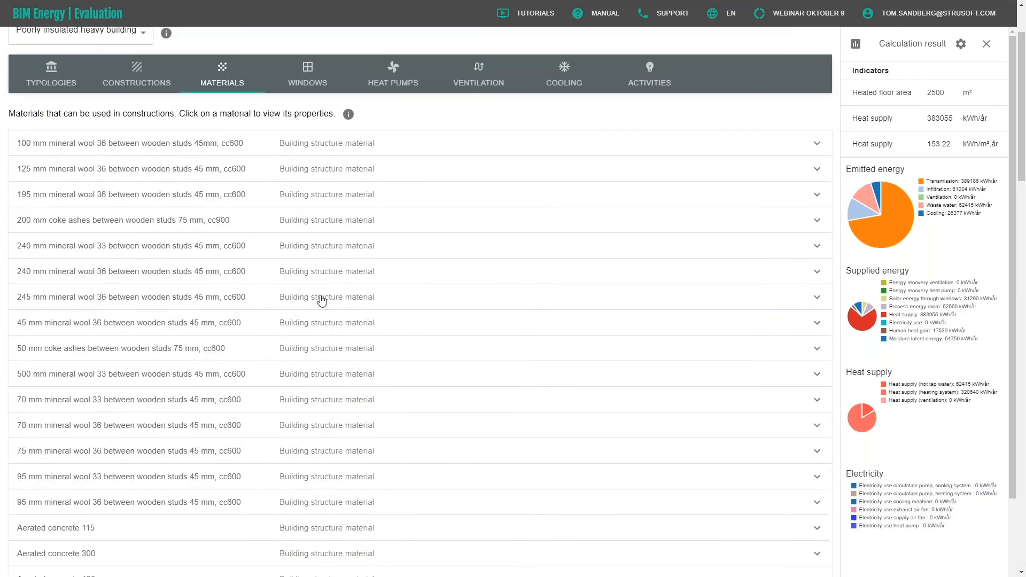
- Return to the constructions list, copy the "Highly insulated heavy building, exterior wall" construction and expand the copy
left_click(151, 166)
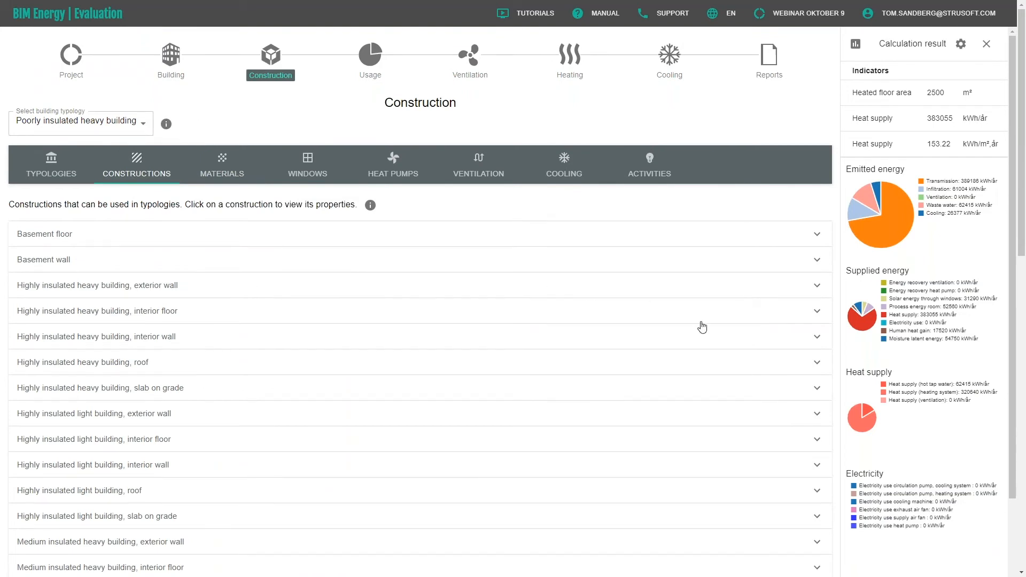
left_click(814, 289)
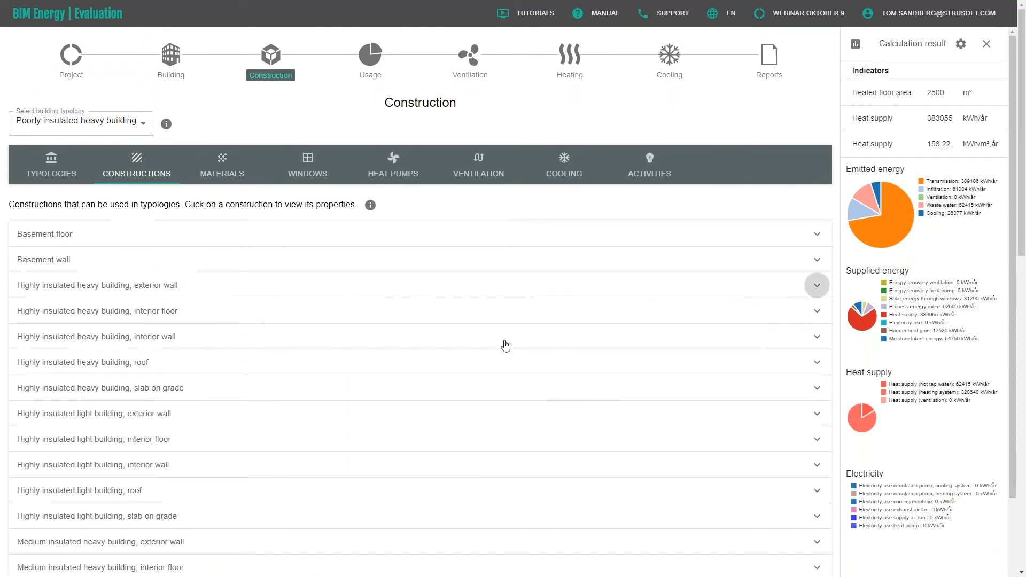
scroll(491, 337, "down", 5)
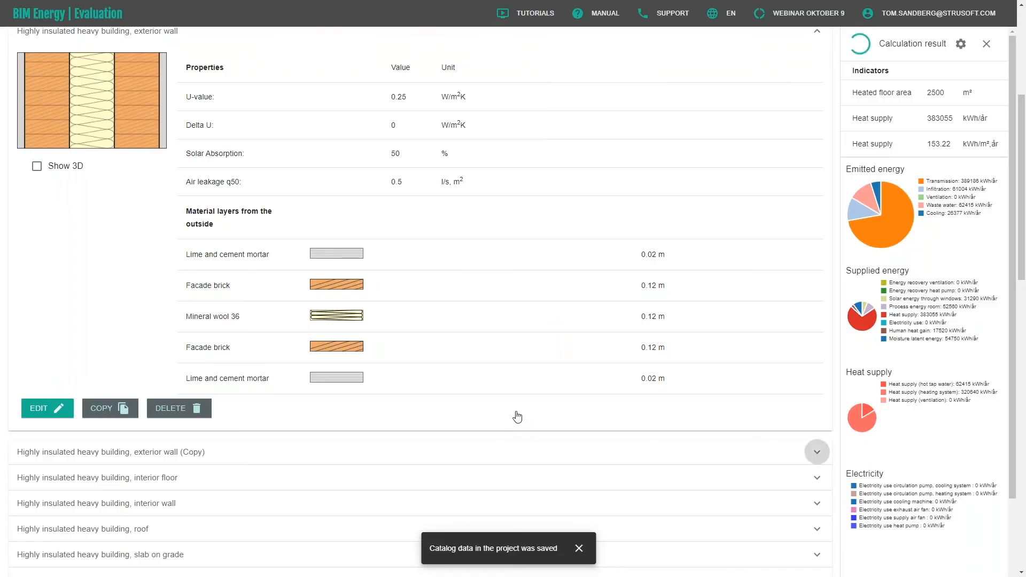
left_click(460, 452)
scroll(458, 413, "down", 7)
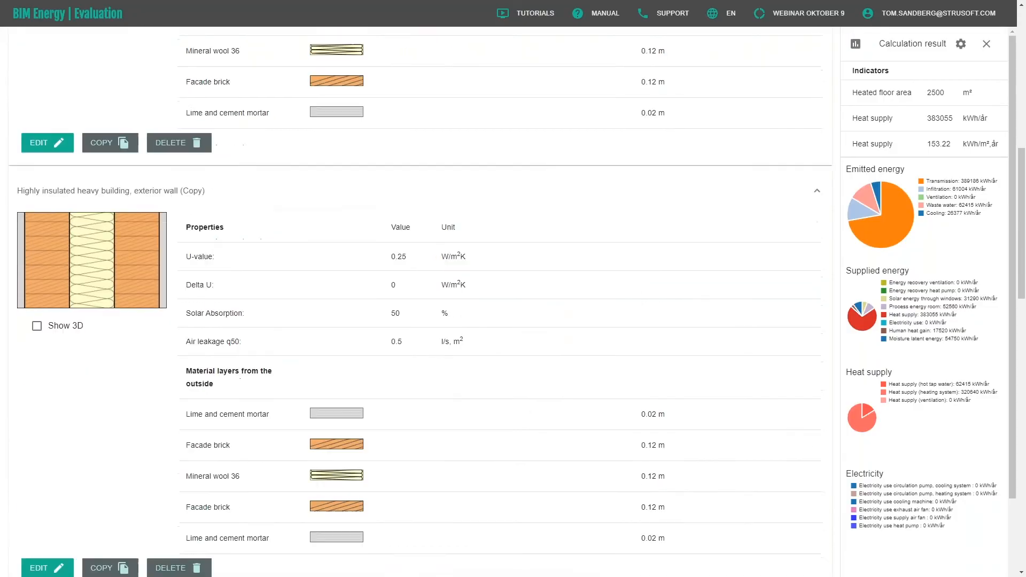
- Start editing the copied exterior wall construction and rename it "Outer wall 1"
left_click(55, 459)
left_click(149, 126)
triple_click(150, 126)
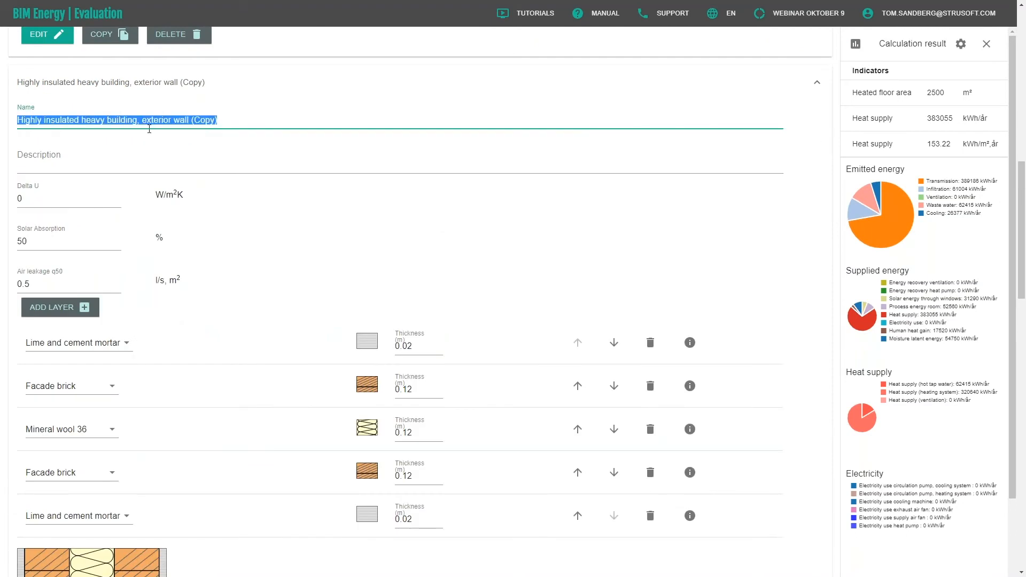
type("Outer wall 1")
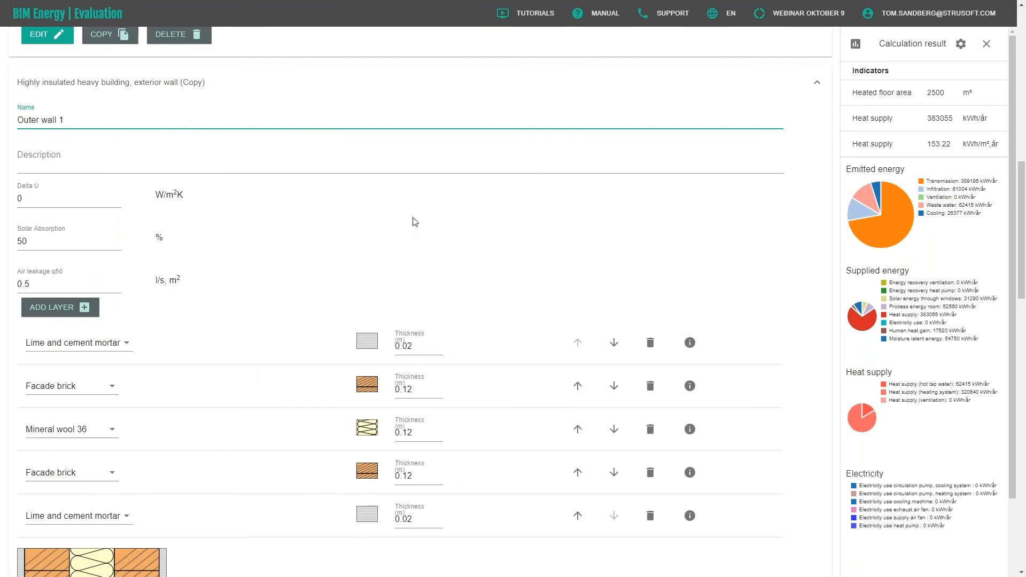
scroll(415, 220, "down", 2)
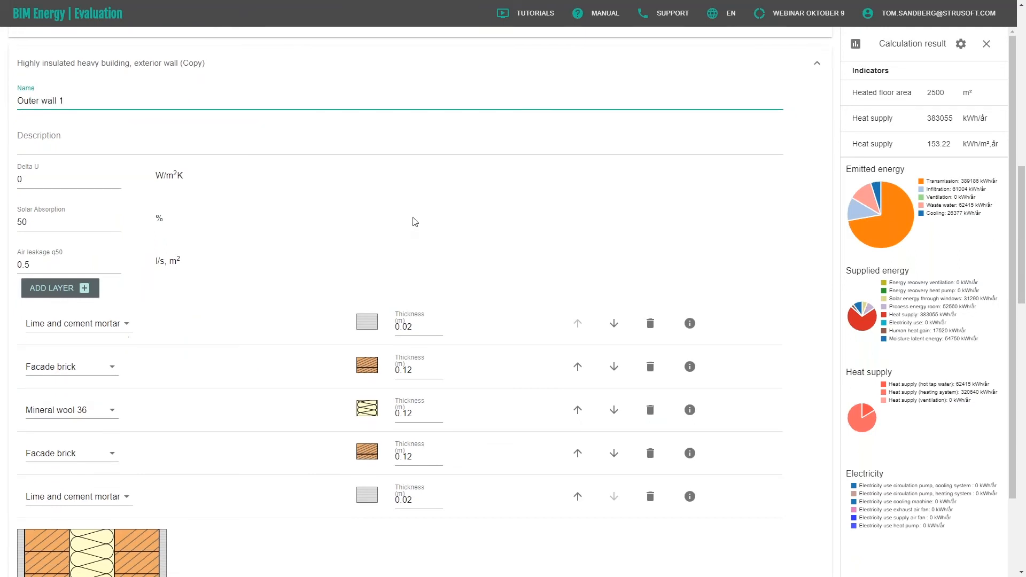
scroll(374, 163, "up", 1)
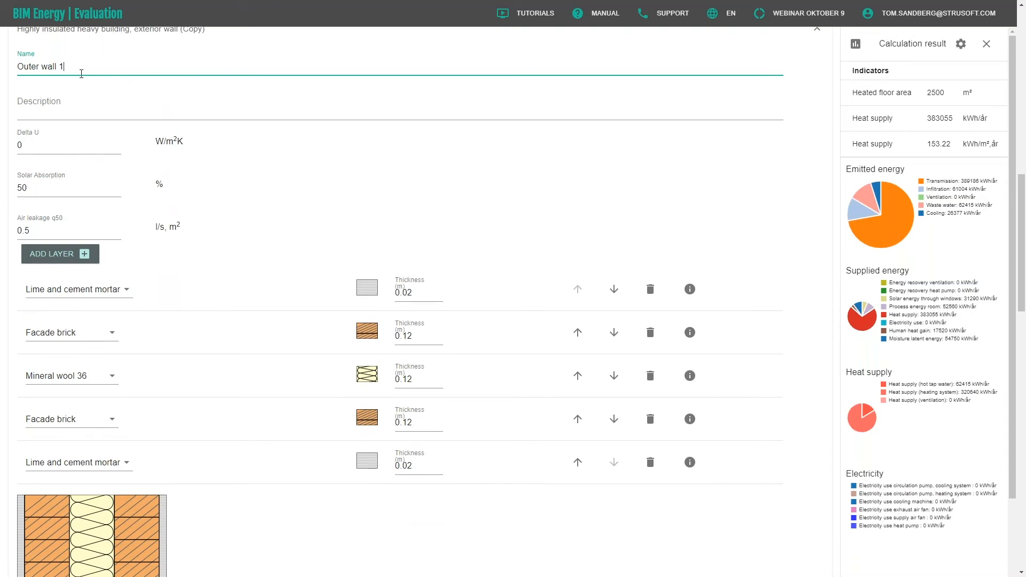
- Delete all the existing mortar, facade brick and mineral wool layers from the Outer wall 1 construction
scroll(423, 163, "down", 2)
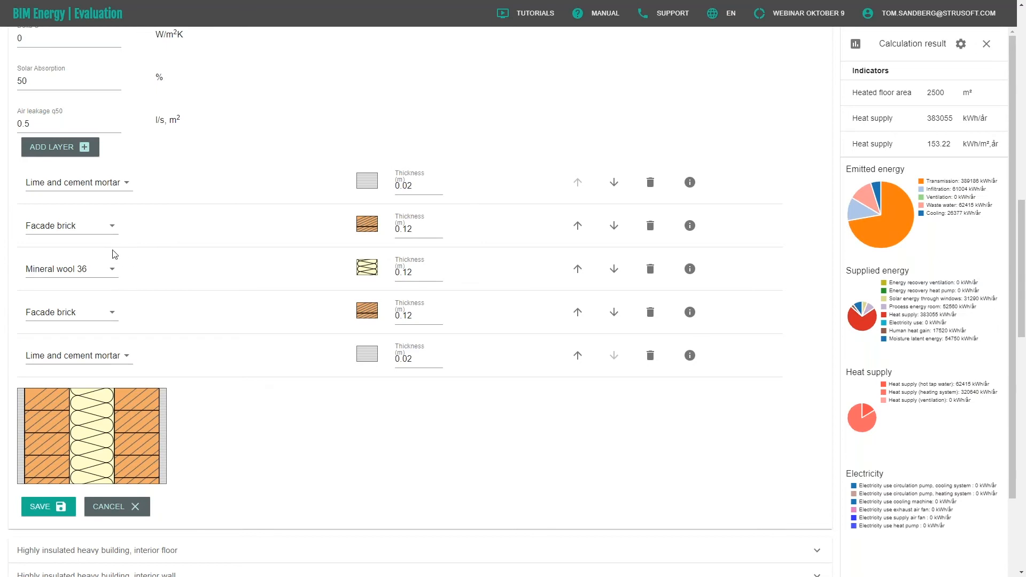
left_click(111, 272)
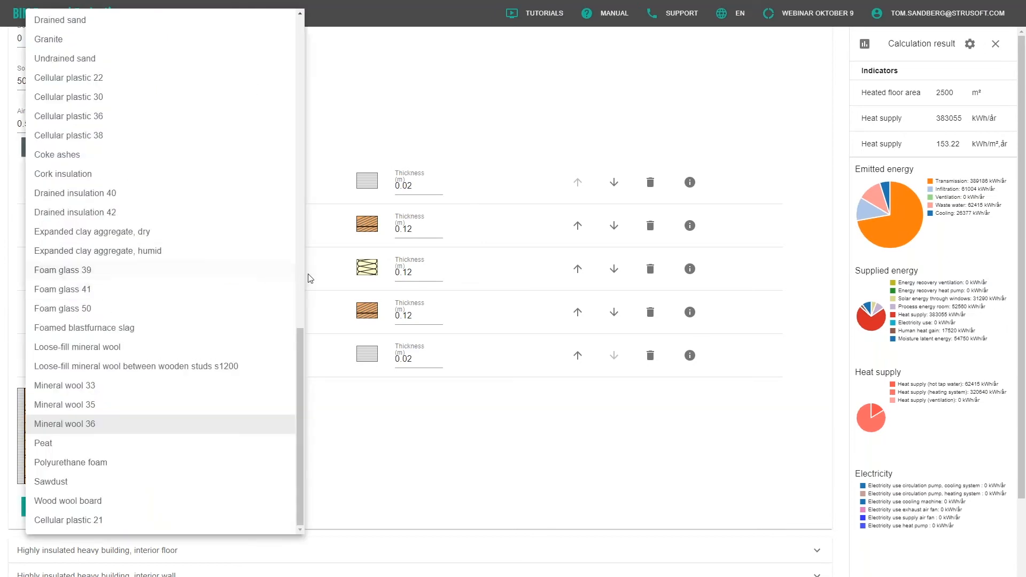
left_click(321, 278)
left_click(650, 269)
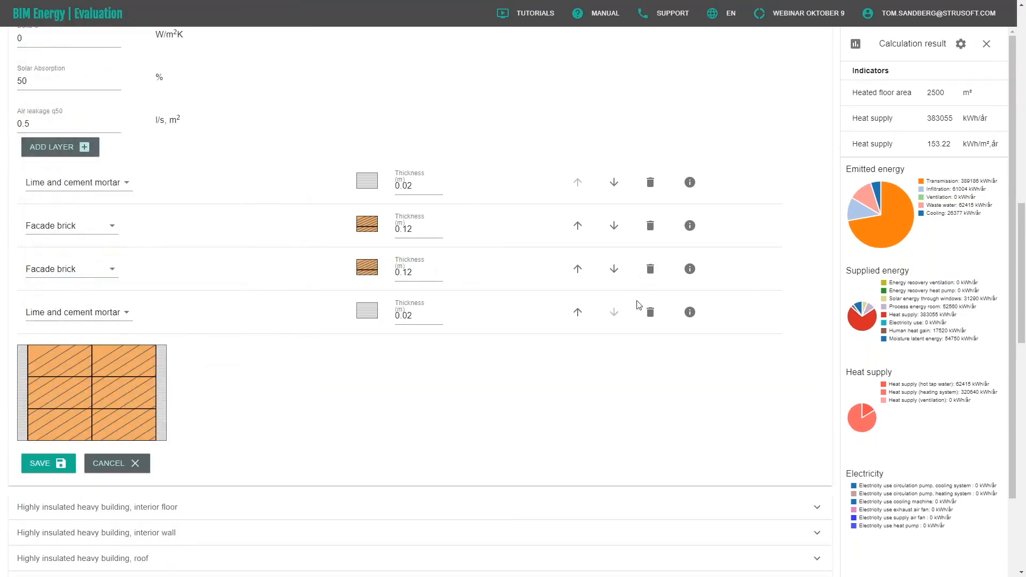
left_click(652, 271)
left_click(651, 270)
left_click(652, 228)
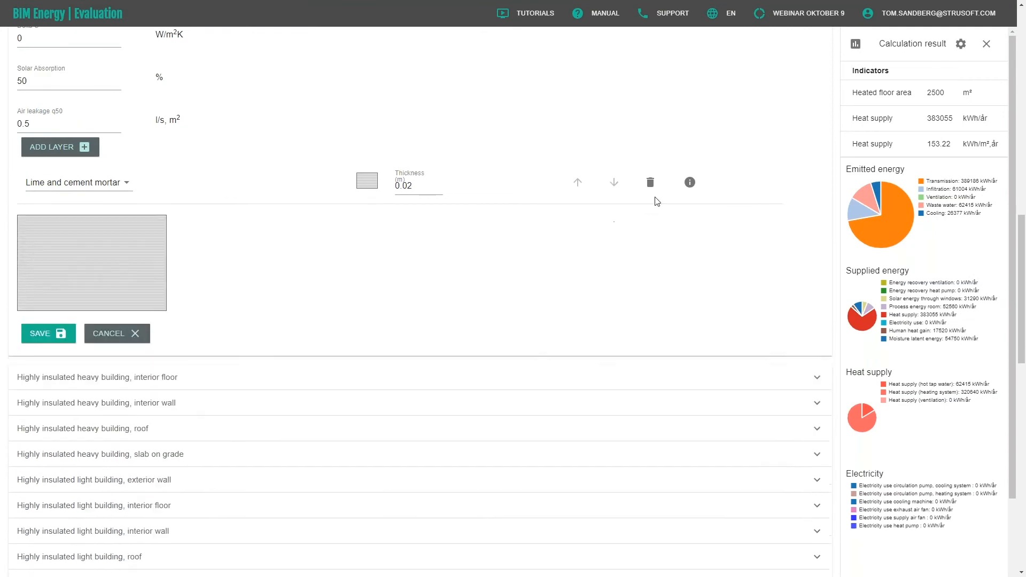
left_click(650, 183)
- Add a Wood layer with a thickness of 0.075 m to Outer wall 1
left_click(73, 146)
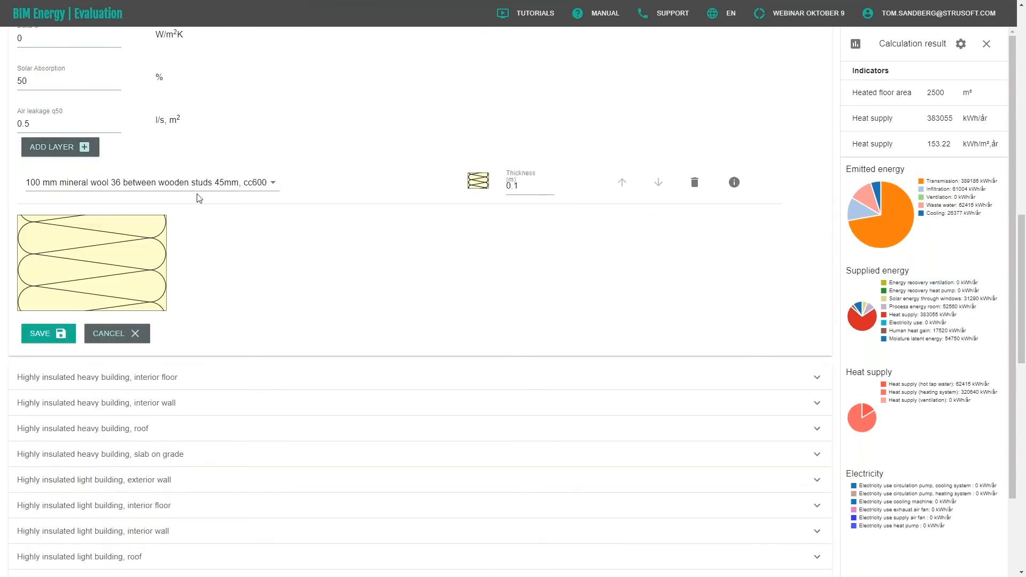
left_click(270, 182)
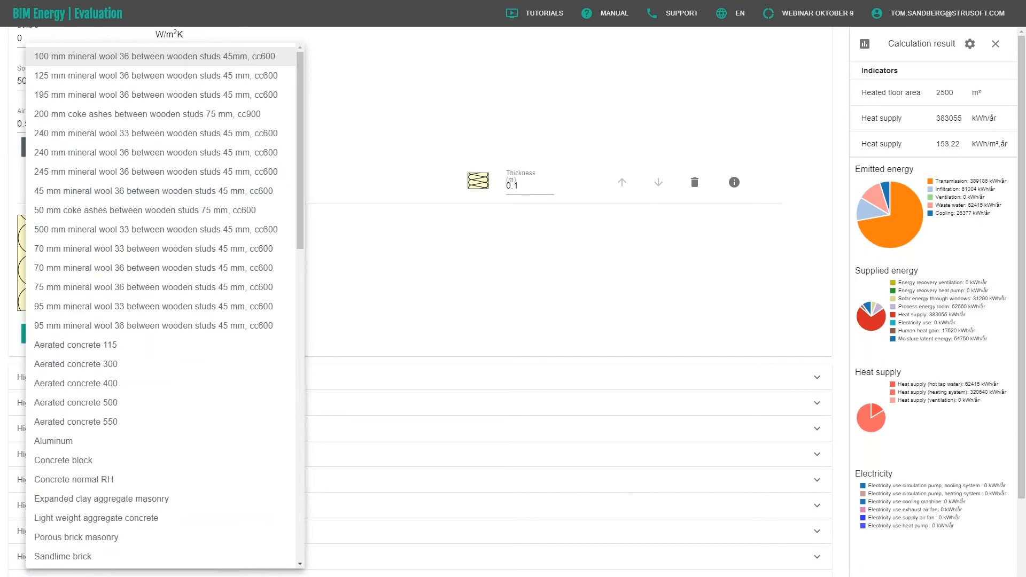
scroll(160, 305, "down", 5)
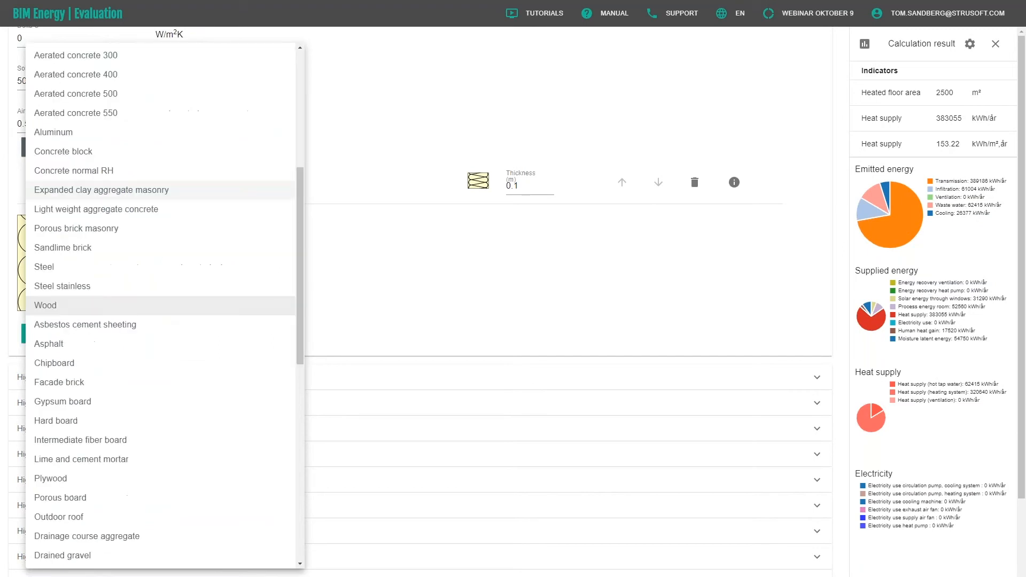
left_click(203, 306)
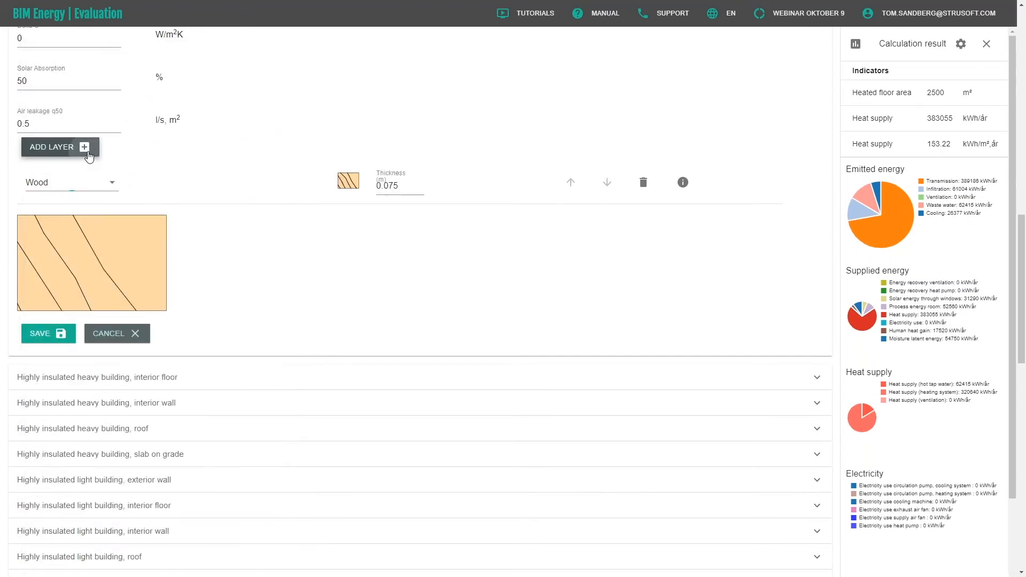
- Add a layer of 100 mm mineral wool 36 between wooden studs 45mm, cc600 and a Plywood layer, then save the construction
left_click(75, 148)
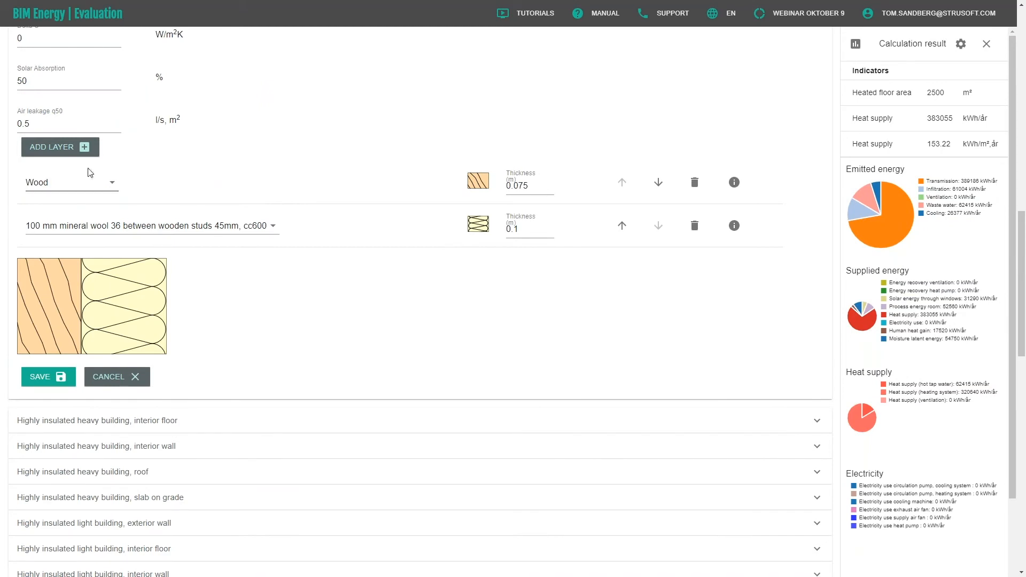
left_click(87, 150)
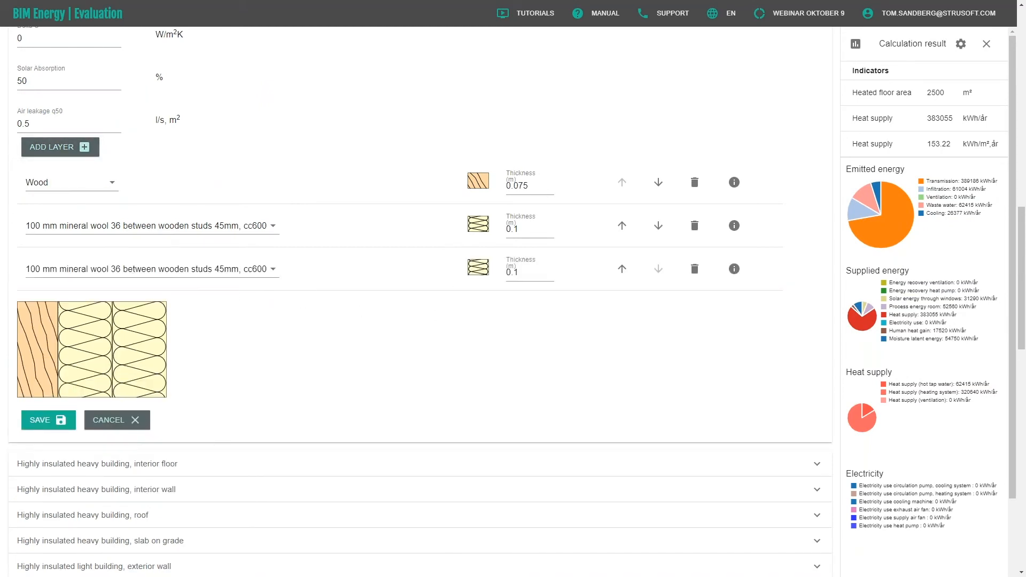
left_click(270, 269)
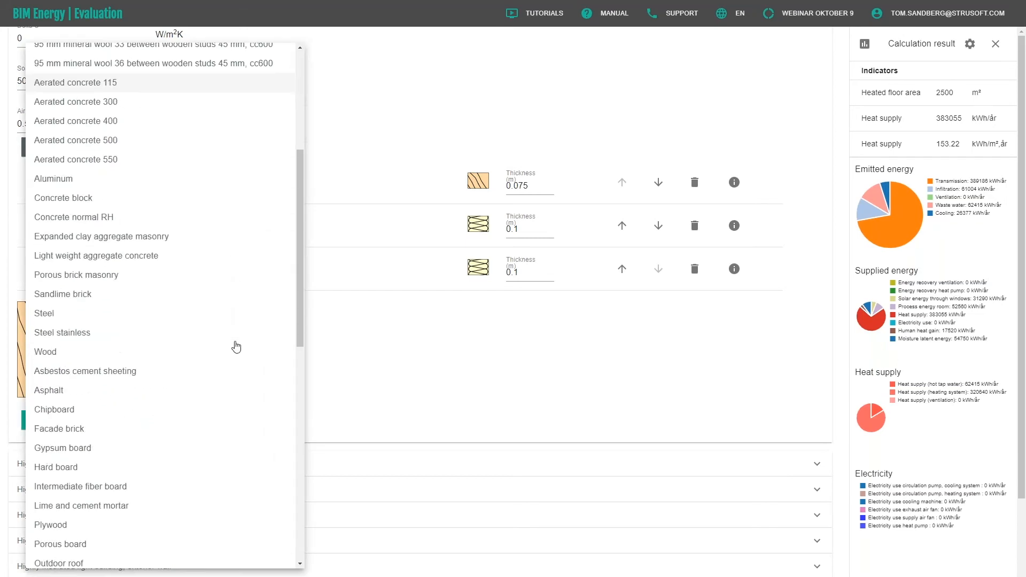
scroll(236, 346, "down", 3)
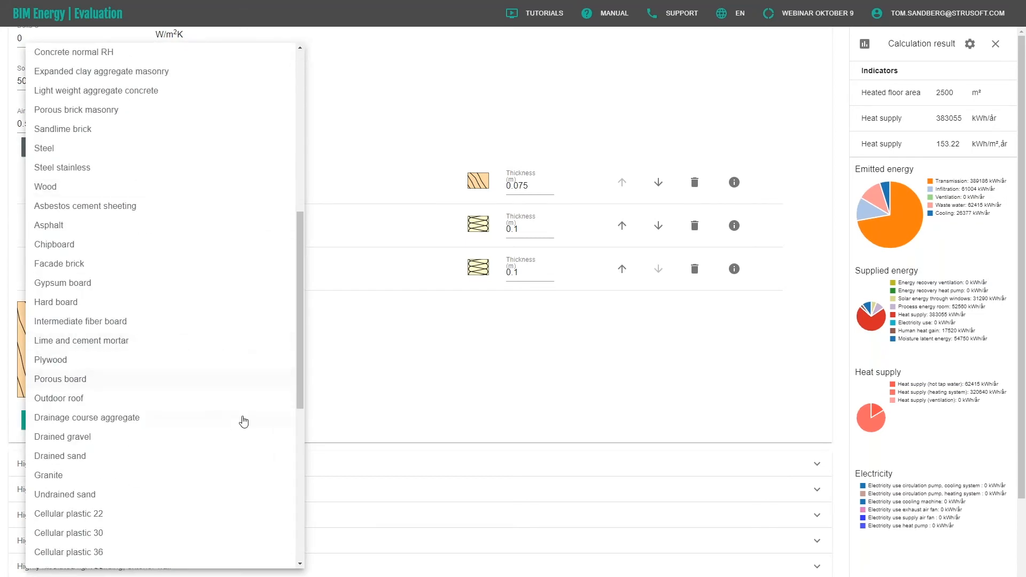
left_click(110, 361)
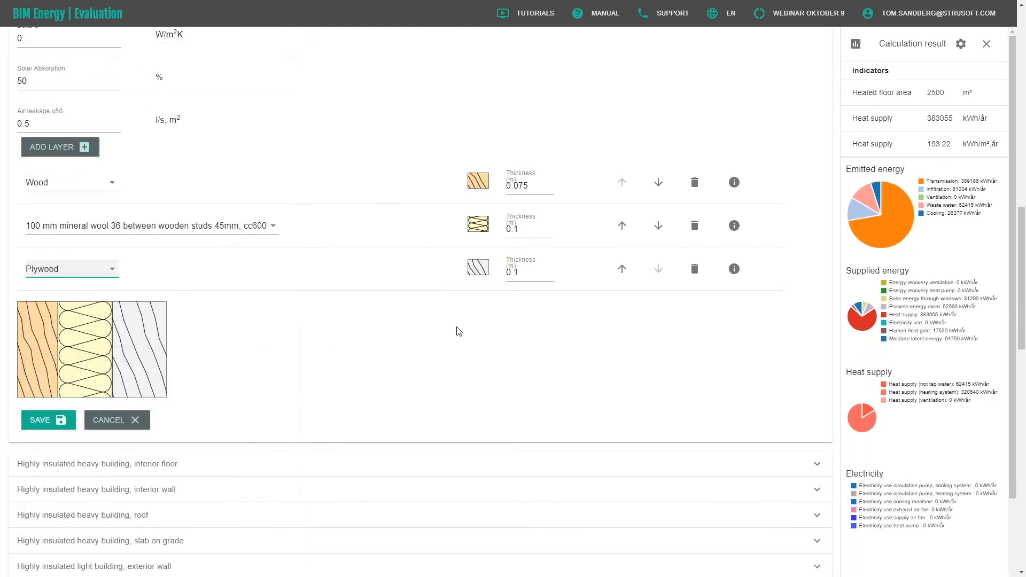
left_click(45, 420)
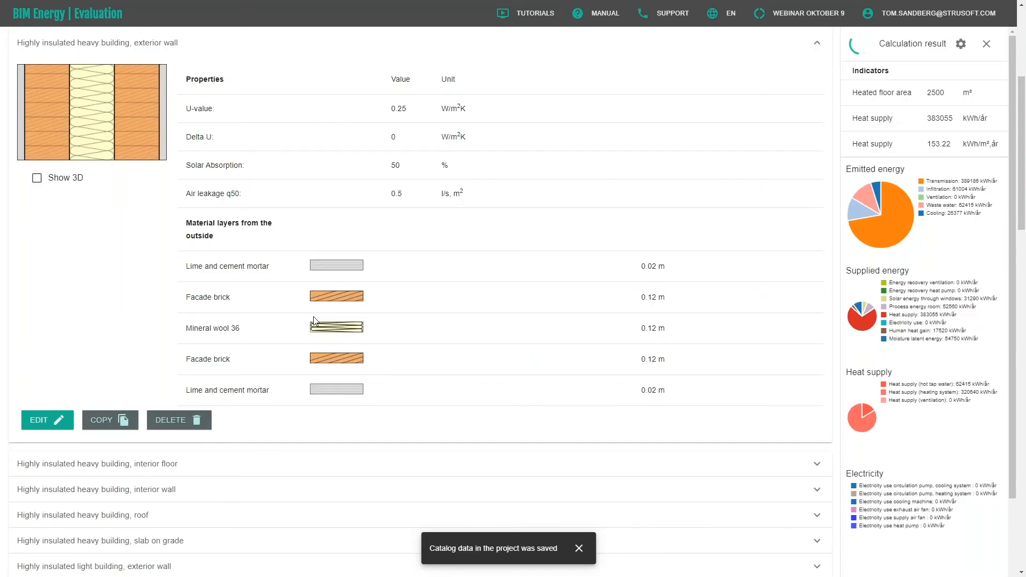
- Reopen Outer wall 1 for editing, set its Plywood layer's thickness to 0.01 m and save it
scroll(497, 433, "down", 1)
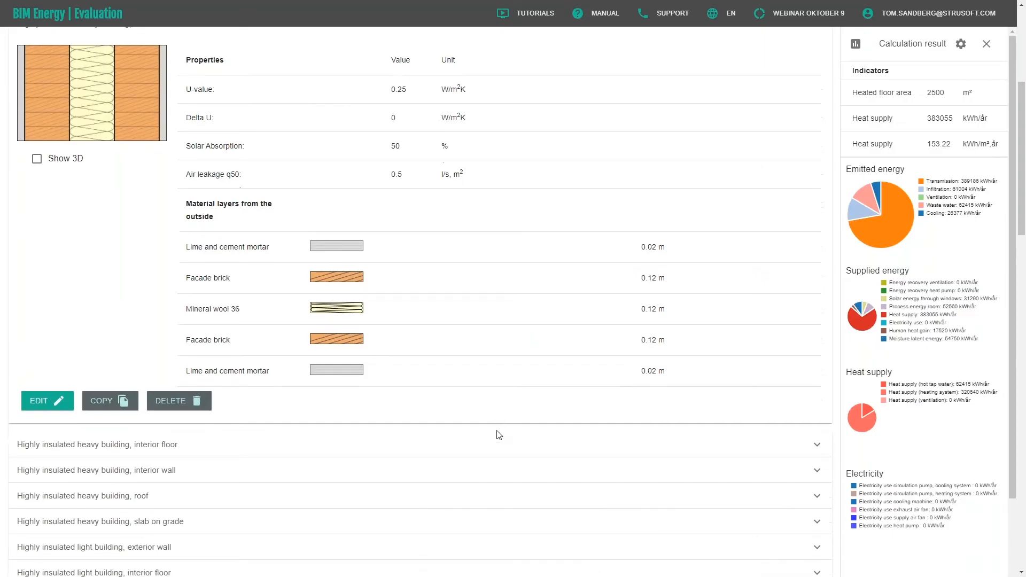
scroll(497, 435, "down", 15)
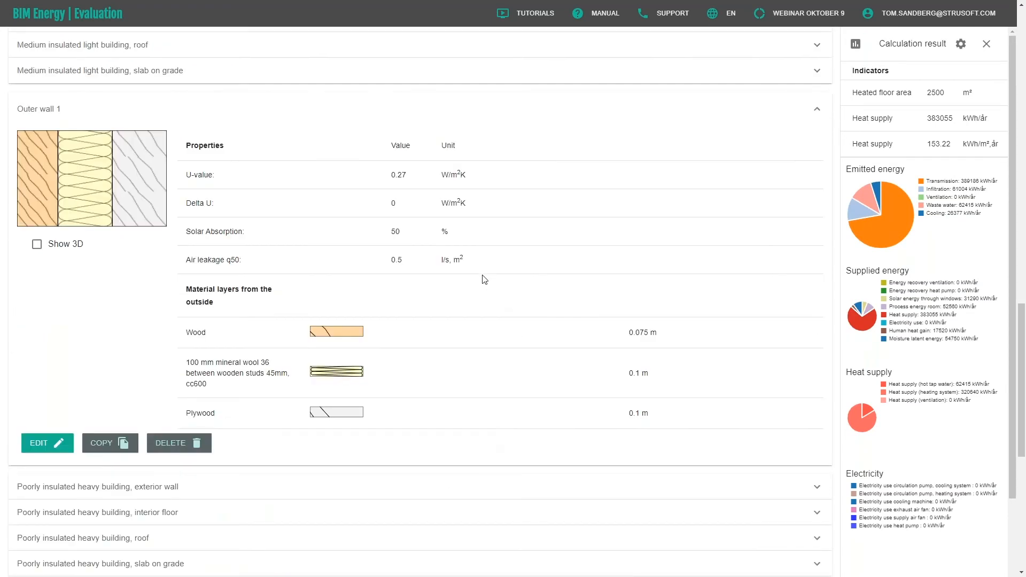
left_click(60, 446)
left_click(515, 461)
type("0.01")
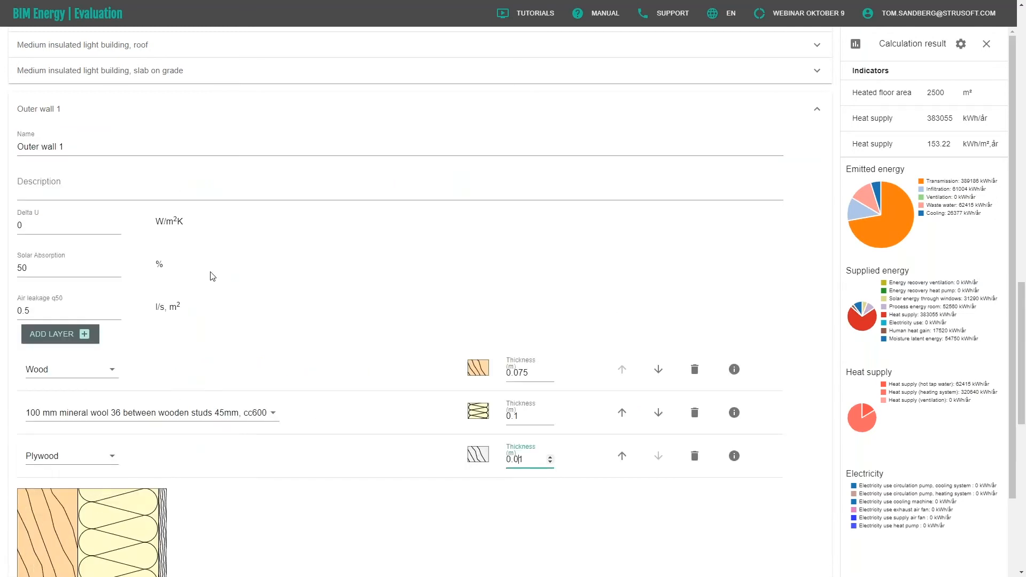
scroll(213, 275, "down", 4)
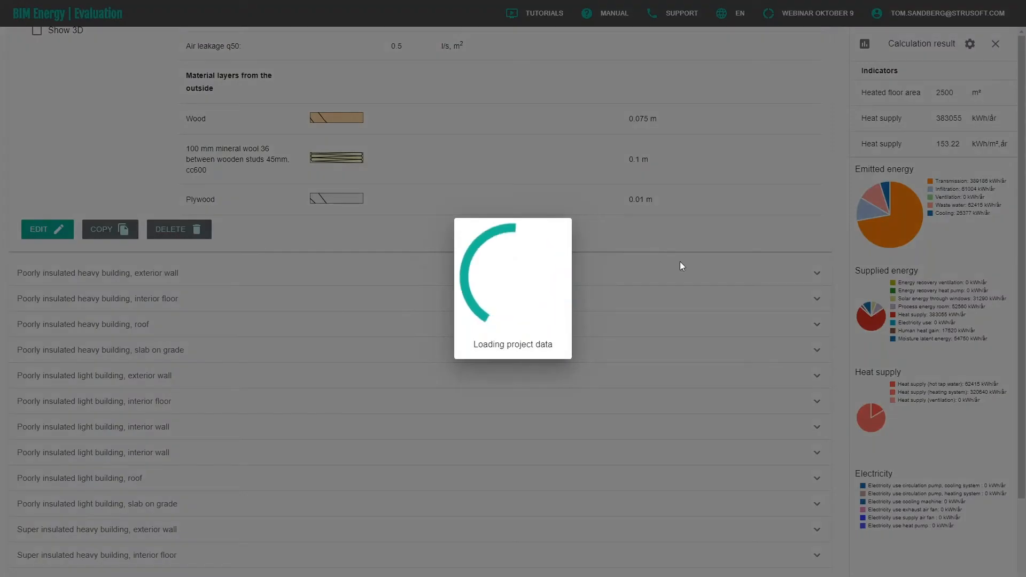
scroll(680, 292, "down", 4)
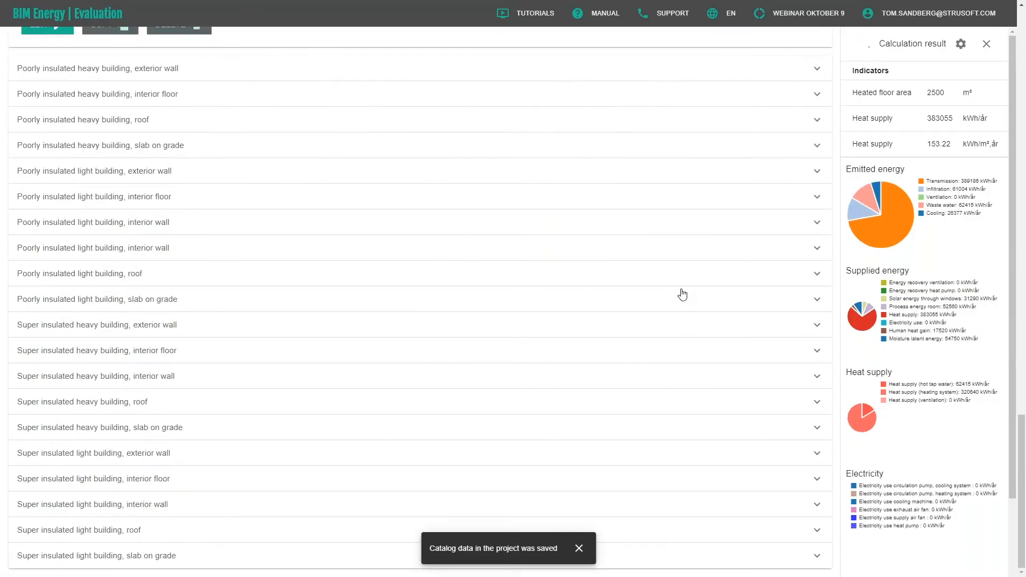
scroll(682, 293, "up", 9)
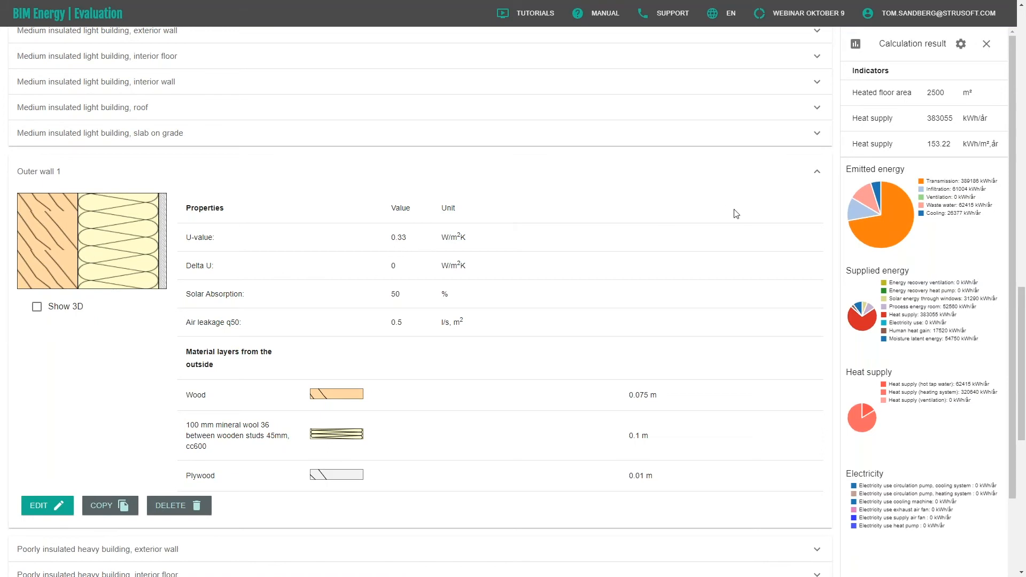
- Close the Outer wall 1 details and open the Poorly insulated heavy building typology for editing
left_click(817, 171)
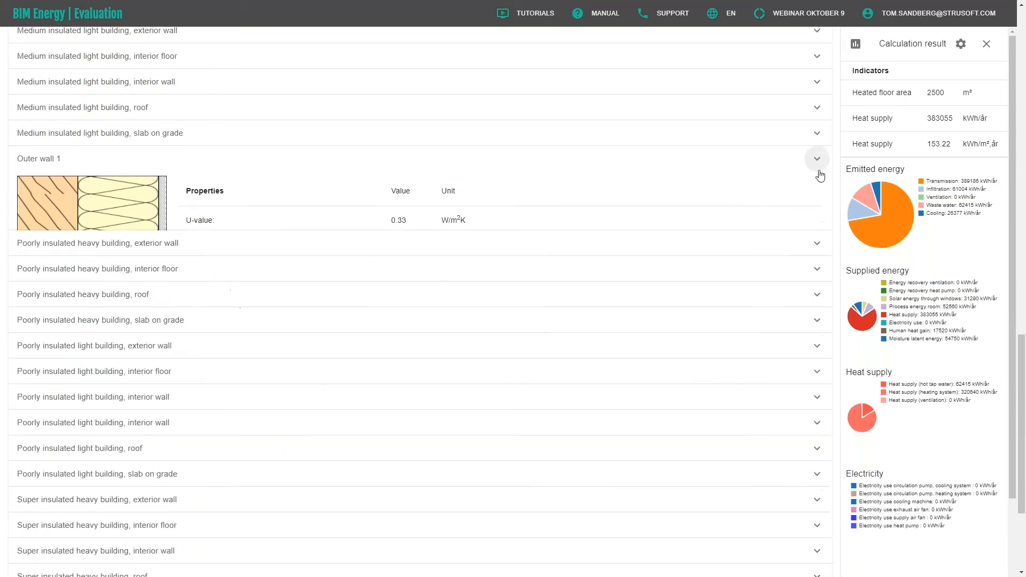
scroll(278, 191, "up", 20)
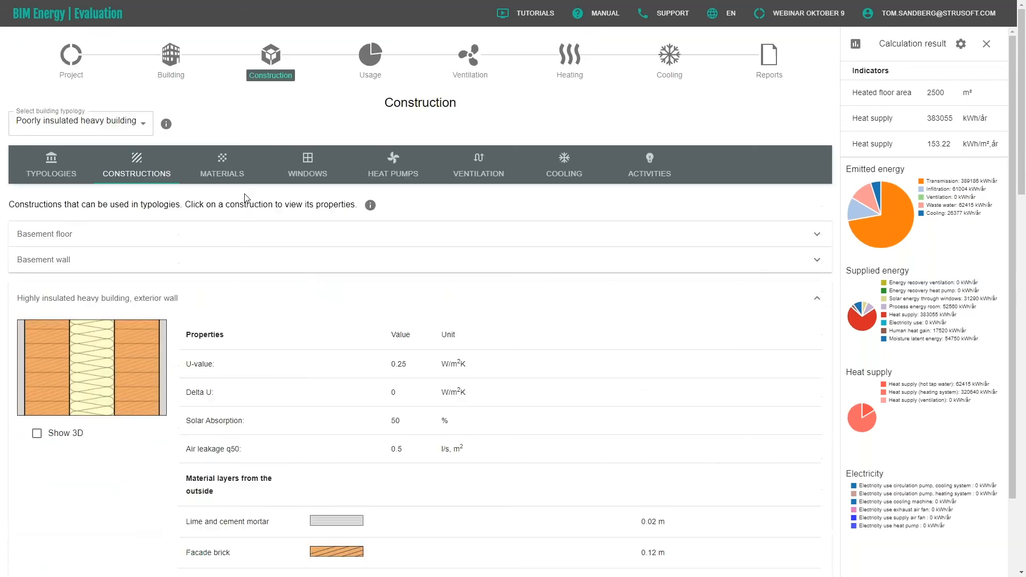
left_click(63, 175)
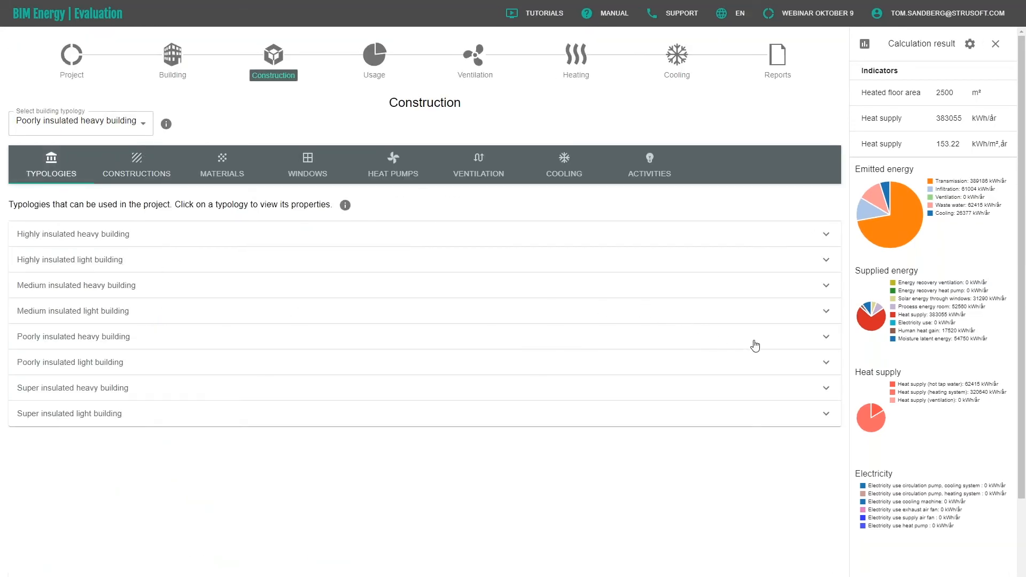
left_click(826, 337)
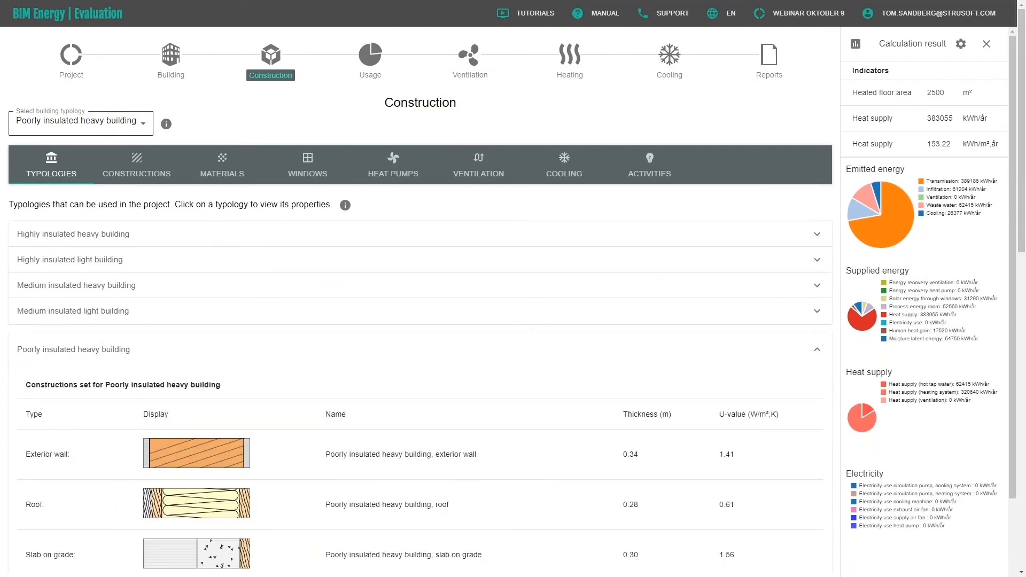
scroll(439, 331, "down", 13)
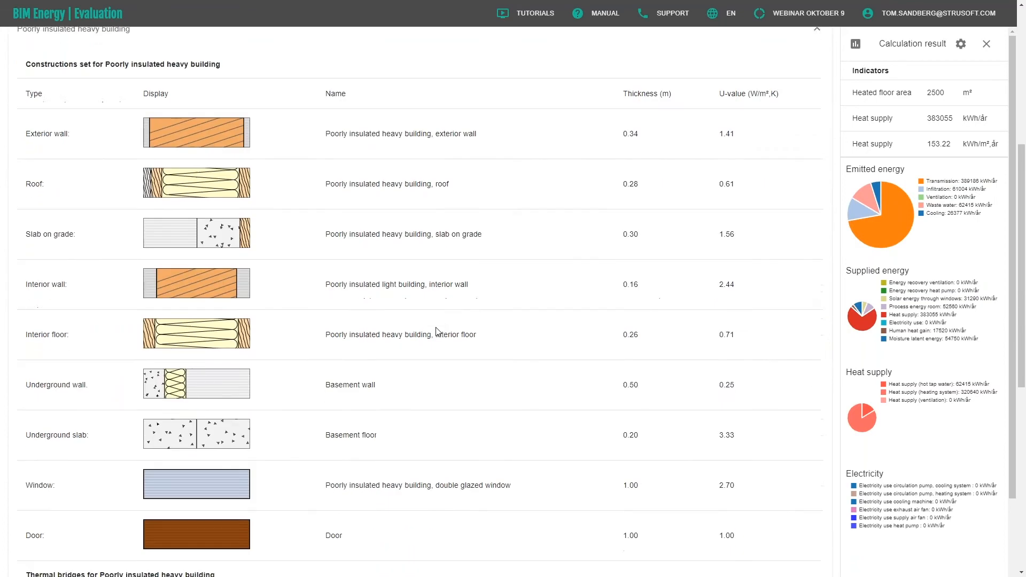
left_click(63, 460)
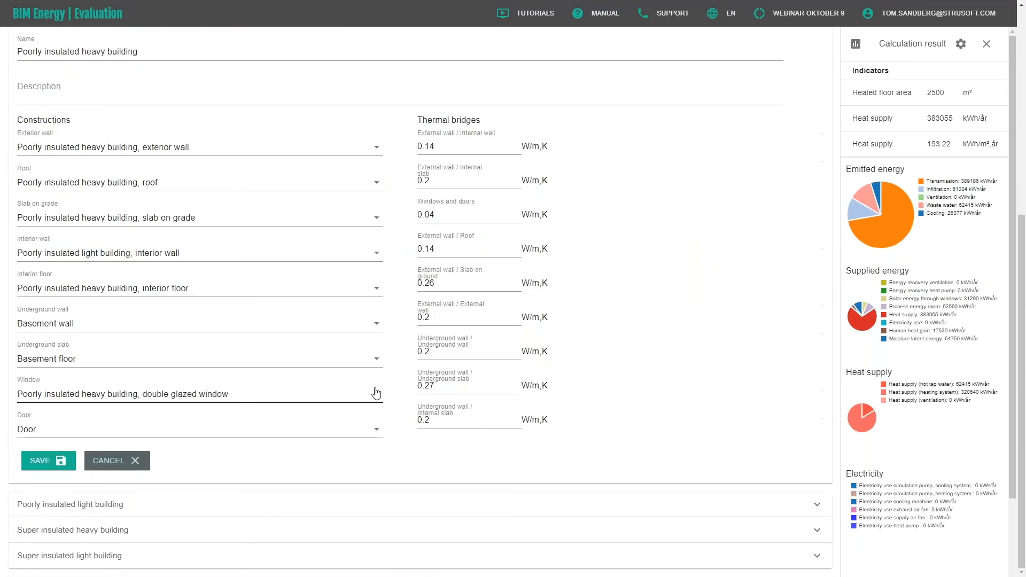
- Set the typology's exterior wall construction to Outer wall 1, save it and collapse the typology
scroll(376, 394, "up", 2)
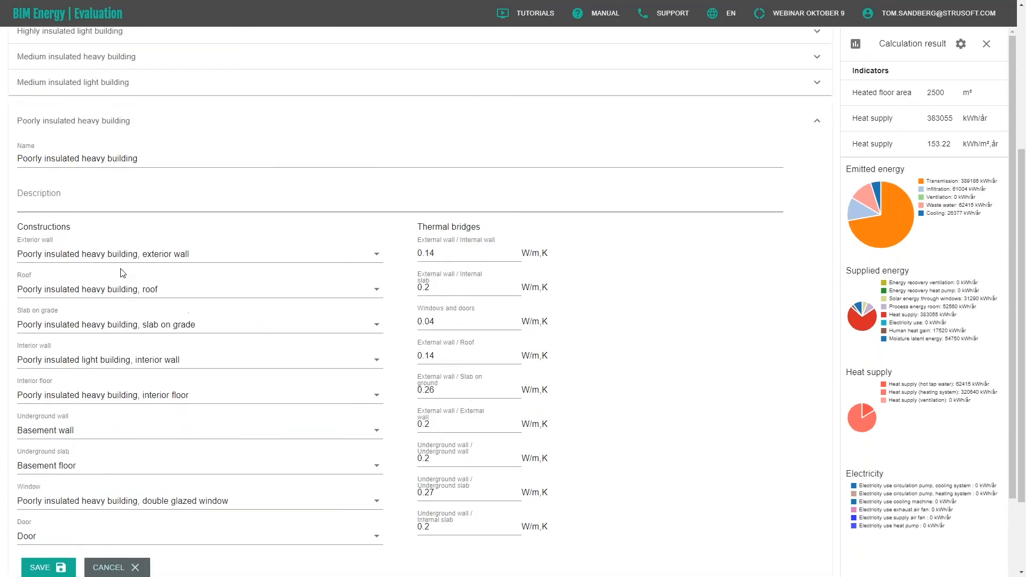
left_click(377, 255)
left_click(119, 58)
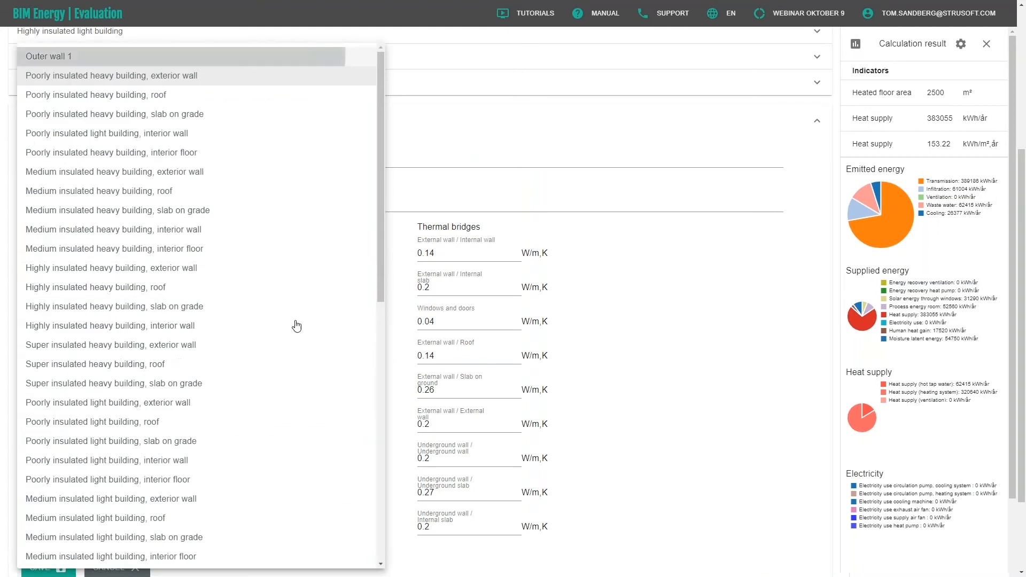
scroll(339, 330, "down", 2)
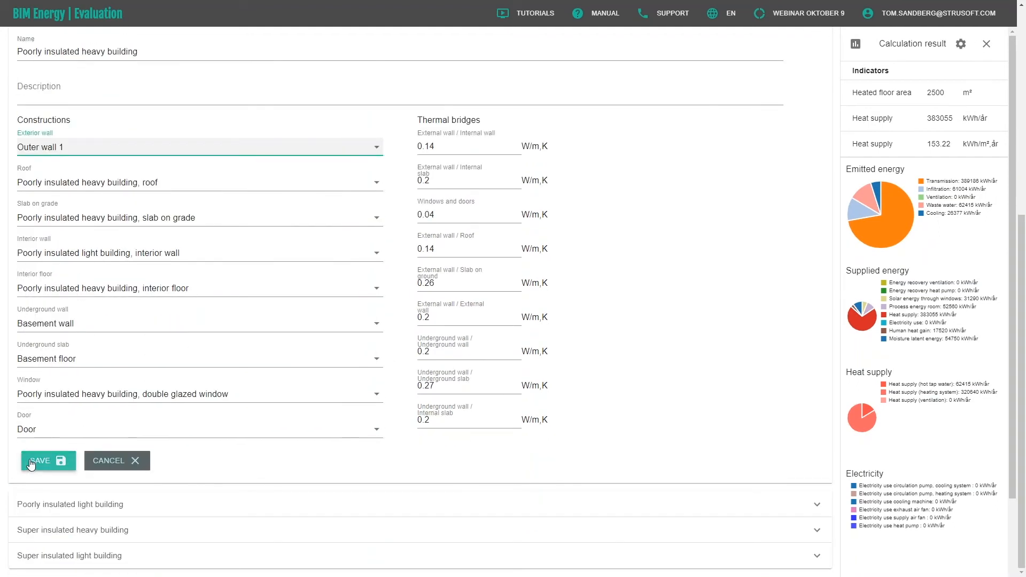
left_click(34, 461)
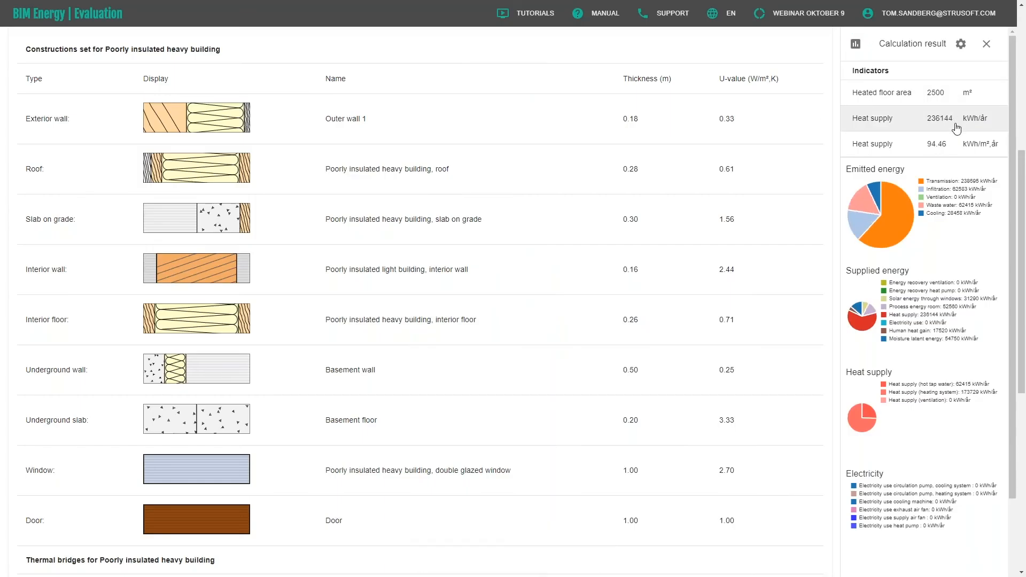
scroll(581, 290, "up", 4)
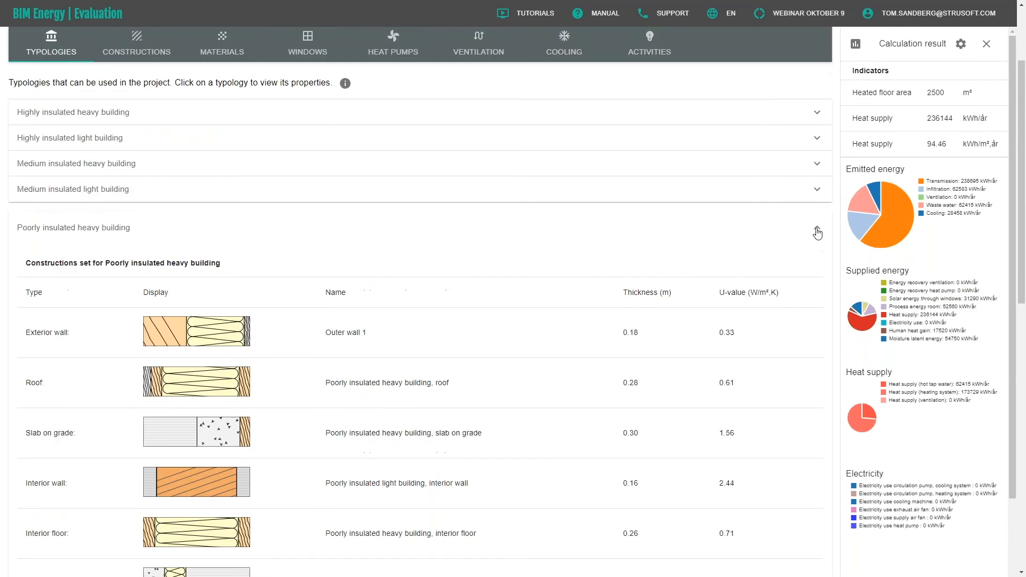
left_click(817, 229)
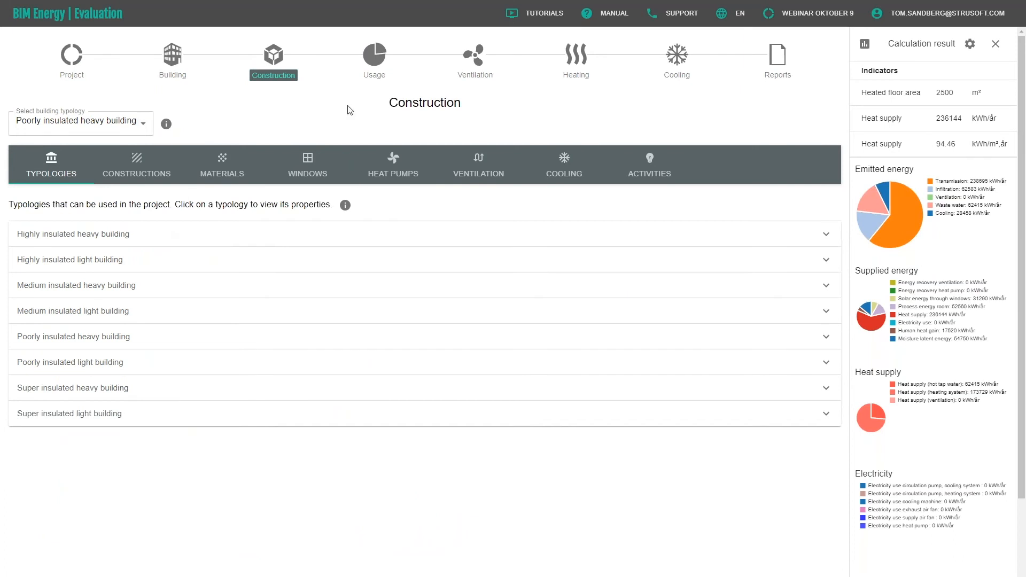
- Review the properties of the double glazed window with constant solar shading and browse the available heat pumps
left_click(308, 160)
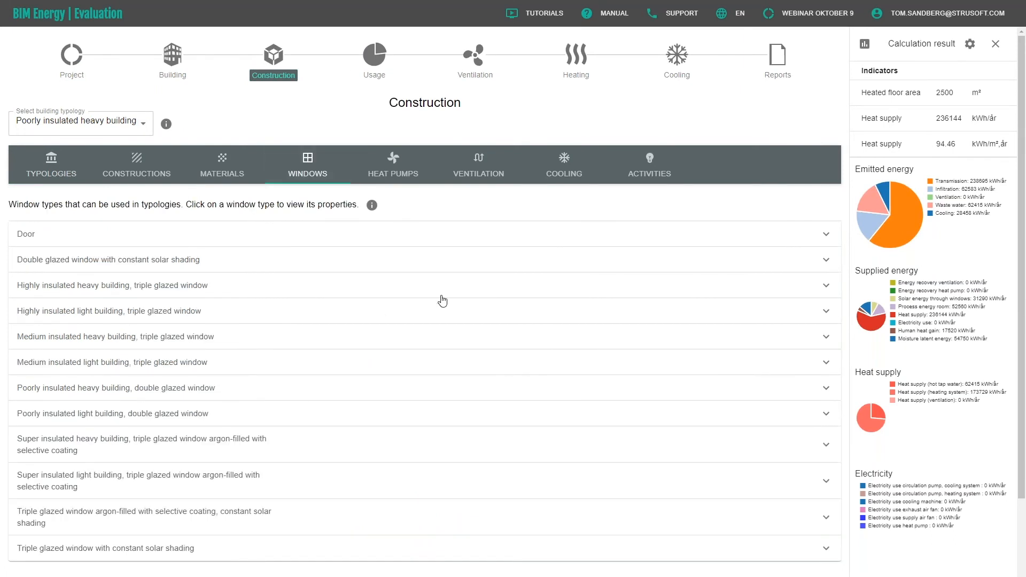
left_click(826, 262)
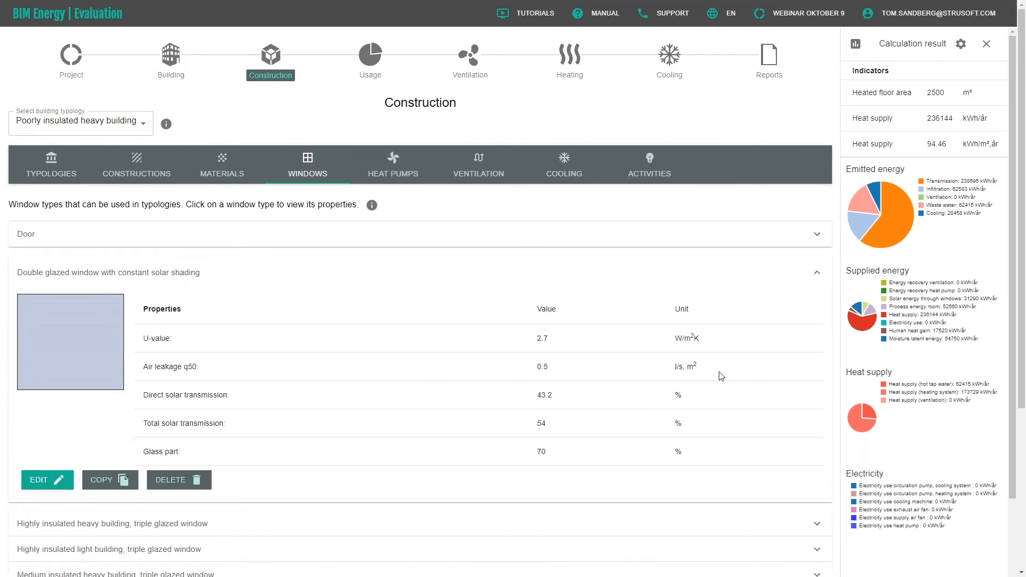
left_click(818, 275)
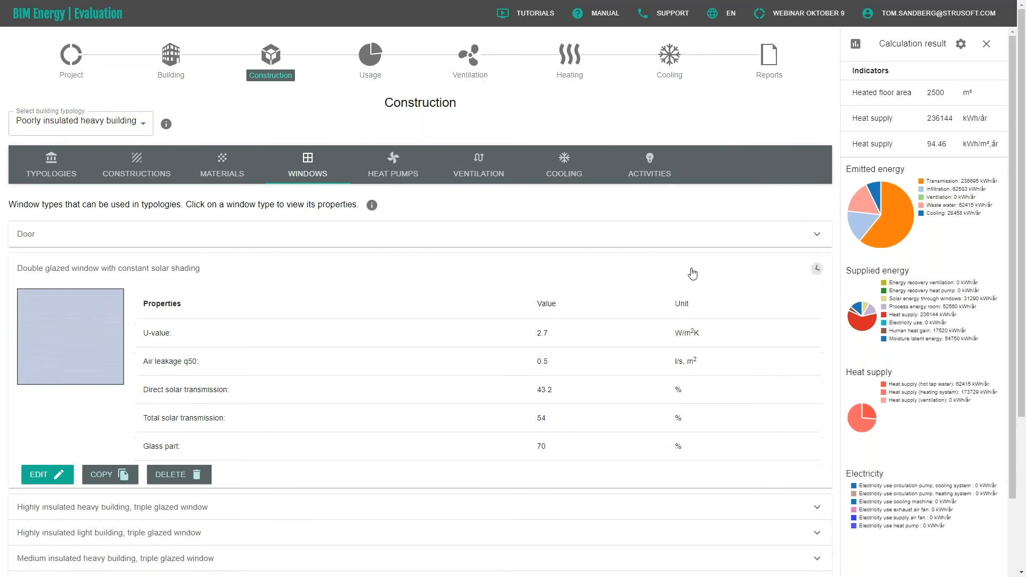
left_click(419, 164)
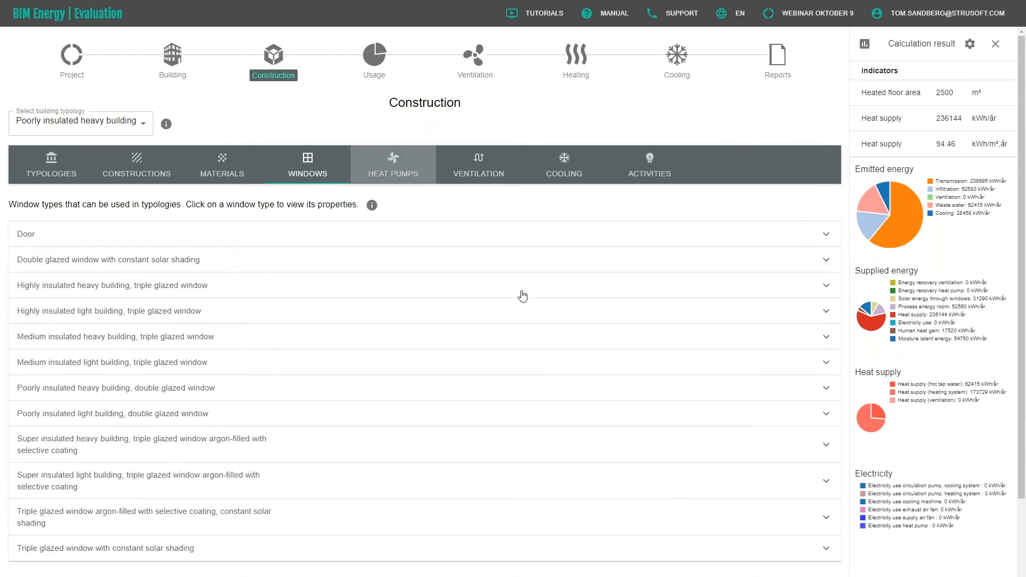
scroll(506, 278, "down", 20)
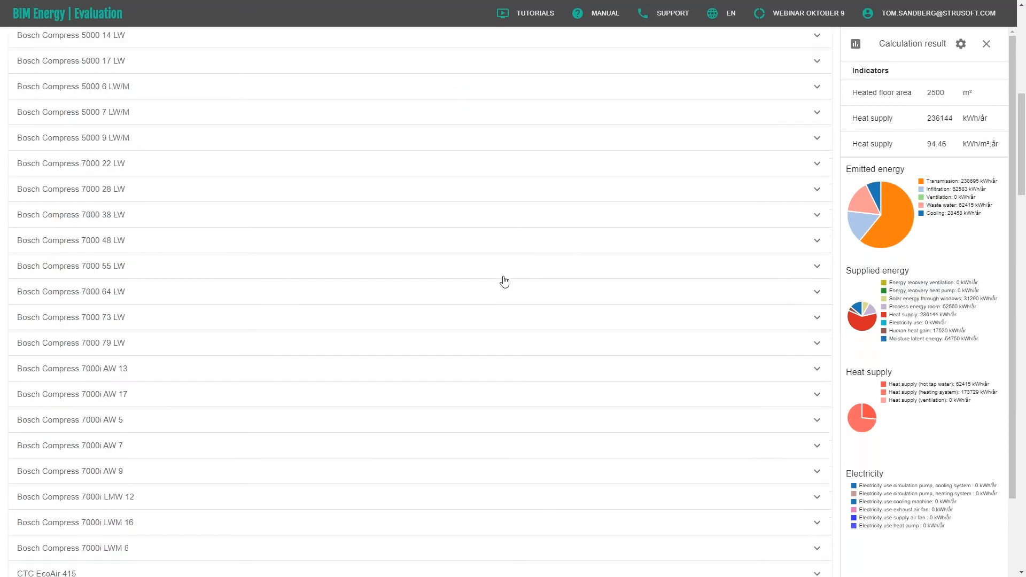
scroll(504, 281, "up", 20)
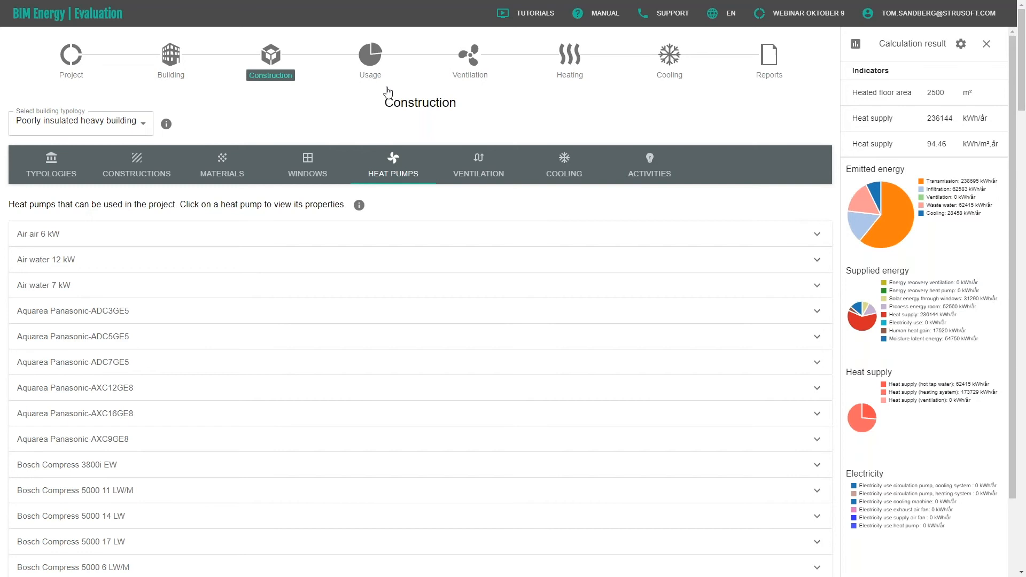
- Create a new usage template named Building 1 with values copied from Apartment house
left_click(372, 76)
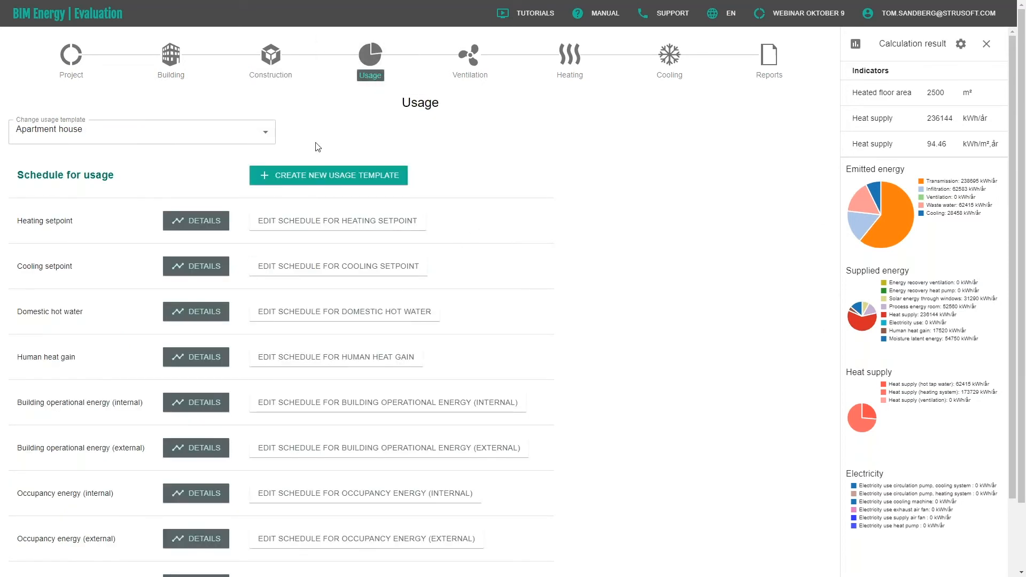
left_click(264, 136)
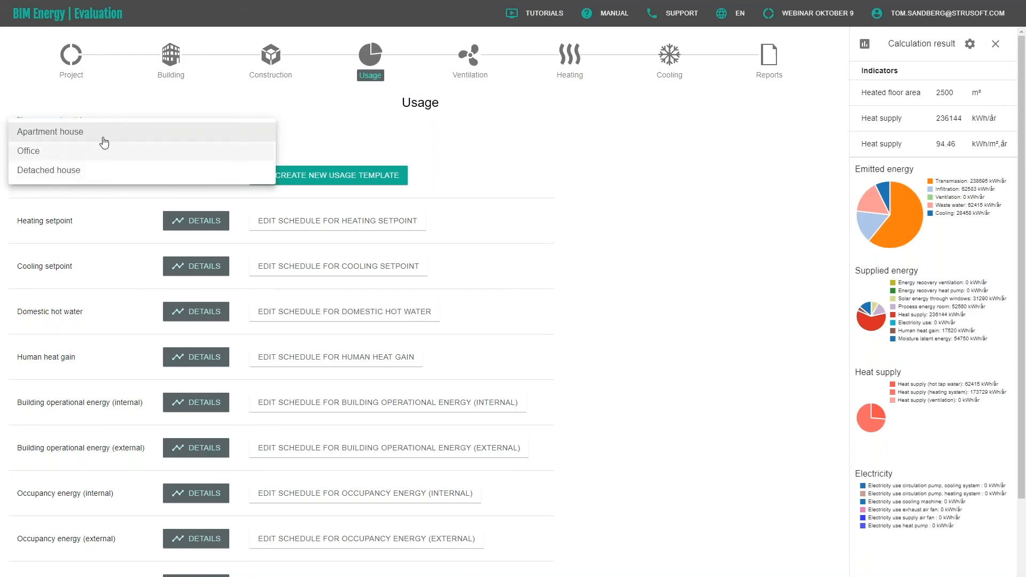
left_click(305, 106)
left_click(342, 175)
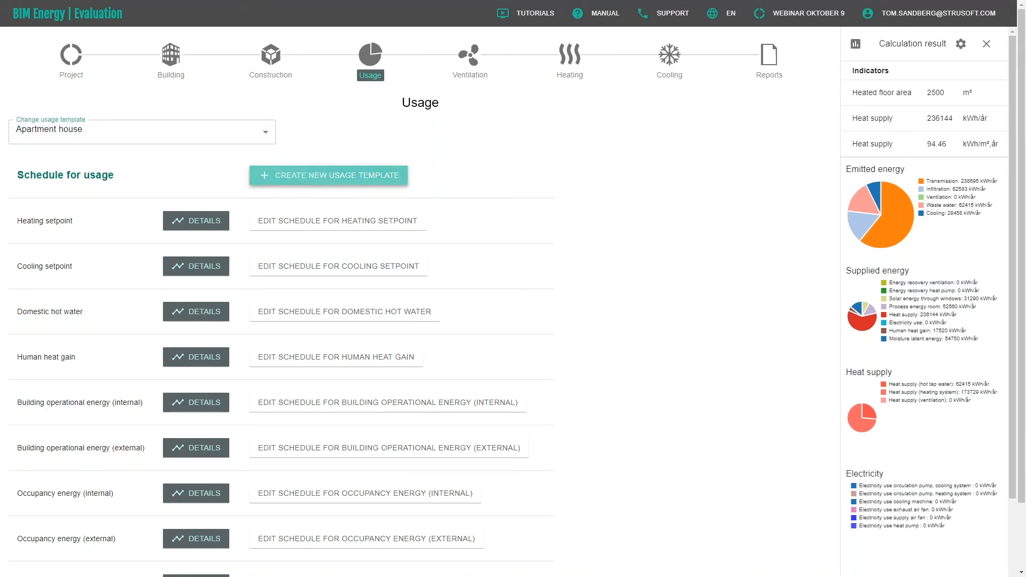
left_click(505, 273)
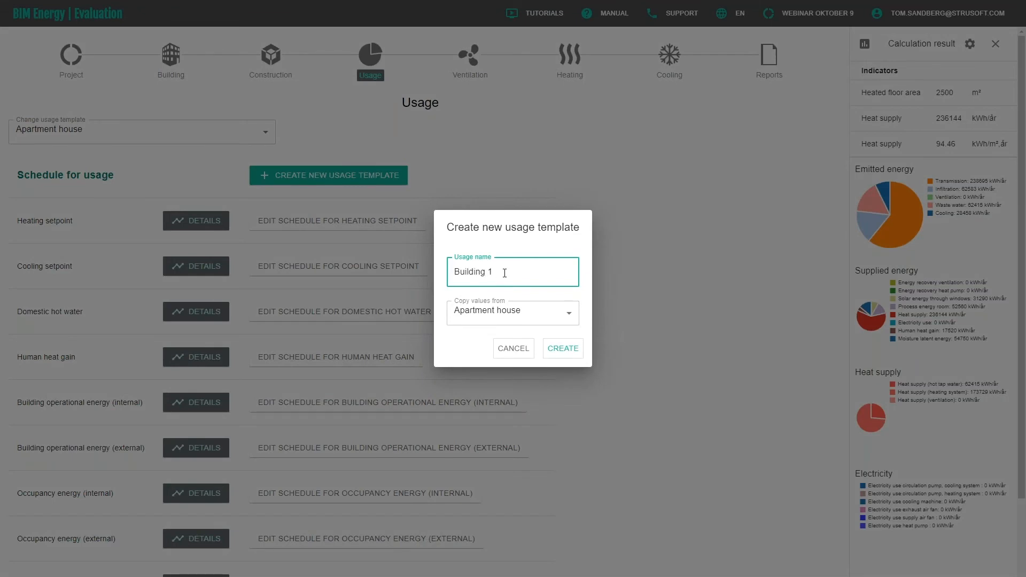
left_click(558, 350)
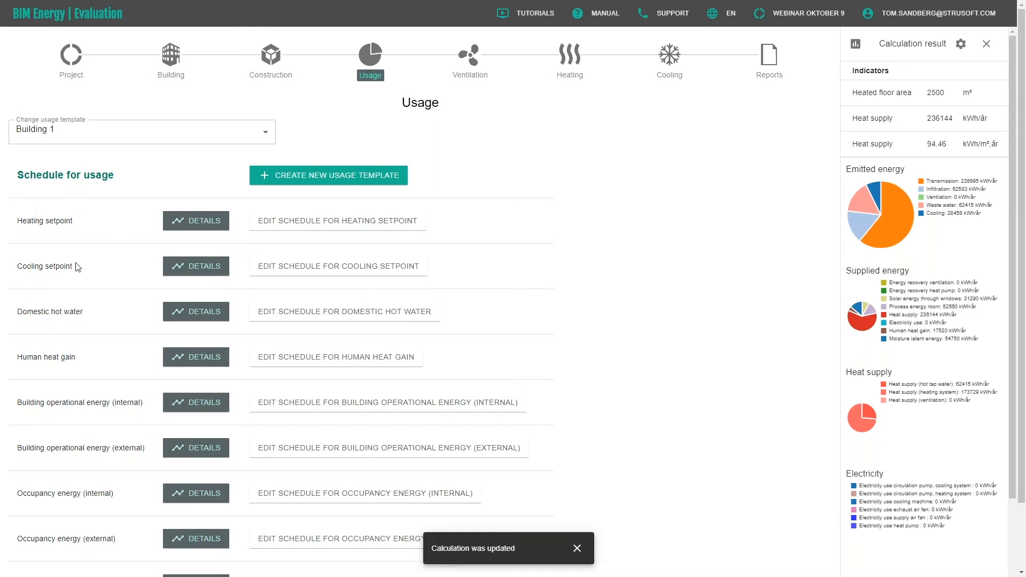
scroll(104, 261, "down", 2)
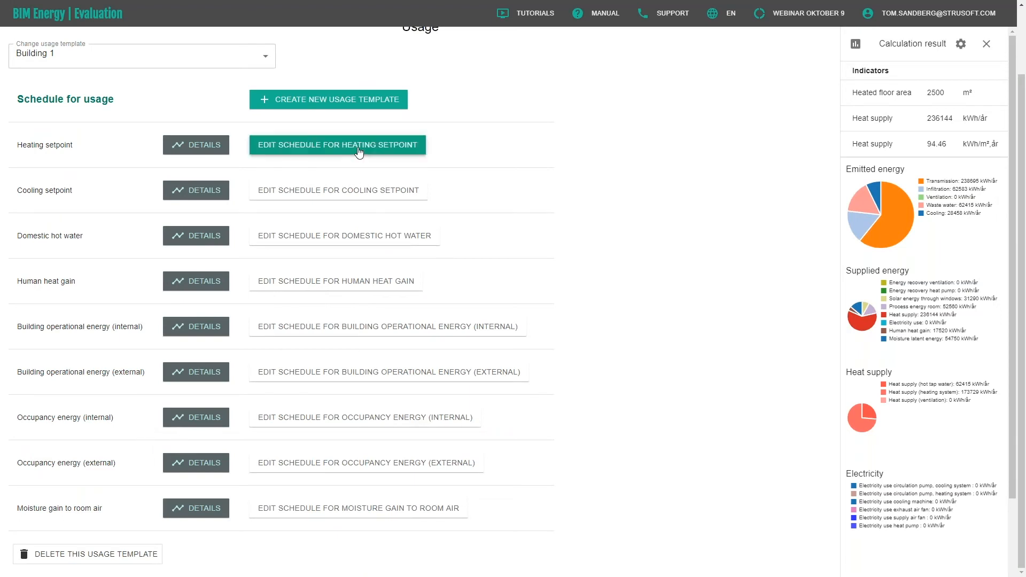
left_click(331, 145)
left_click(409, 325)
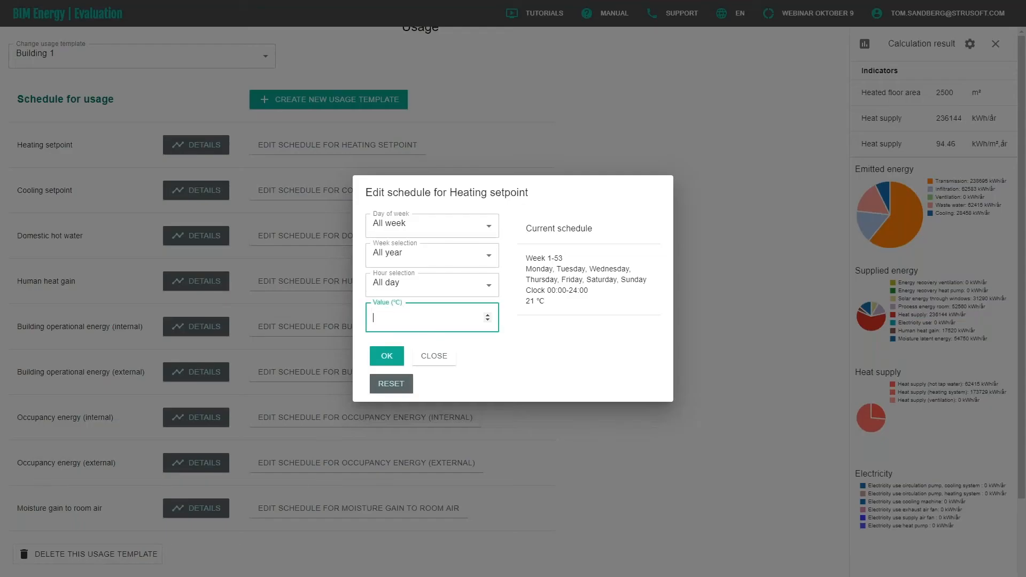
left_click(483, 232)
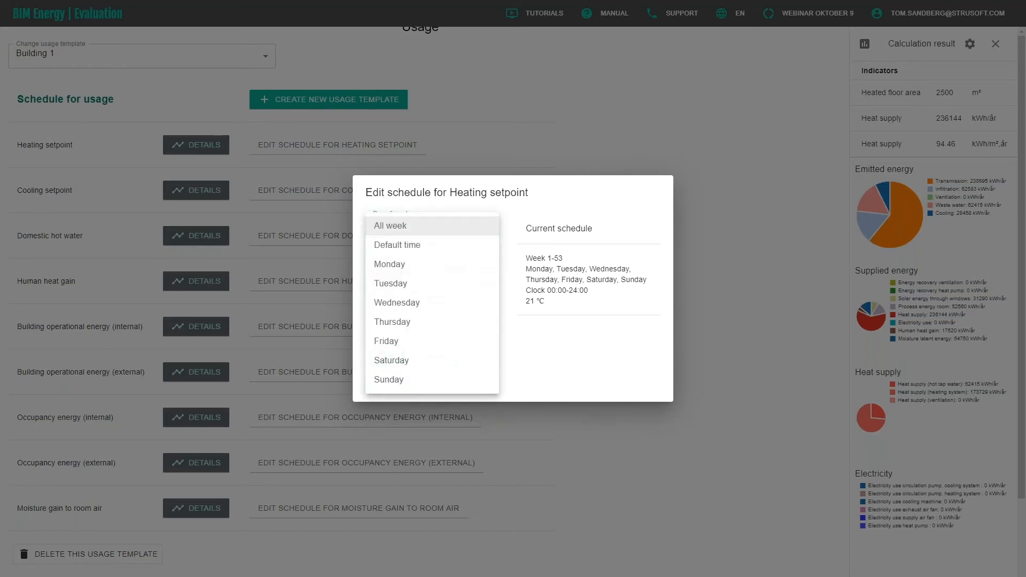
left_click(452, 267)
left_click(459, 229)
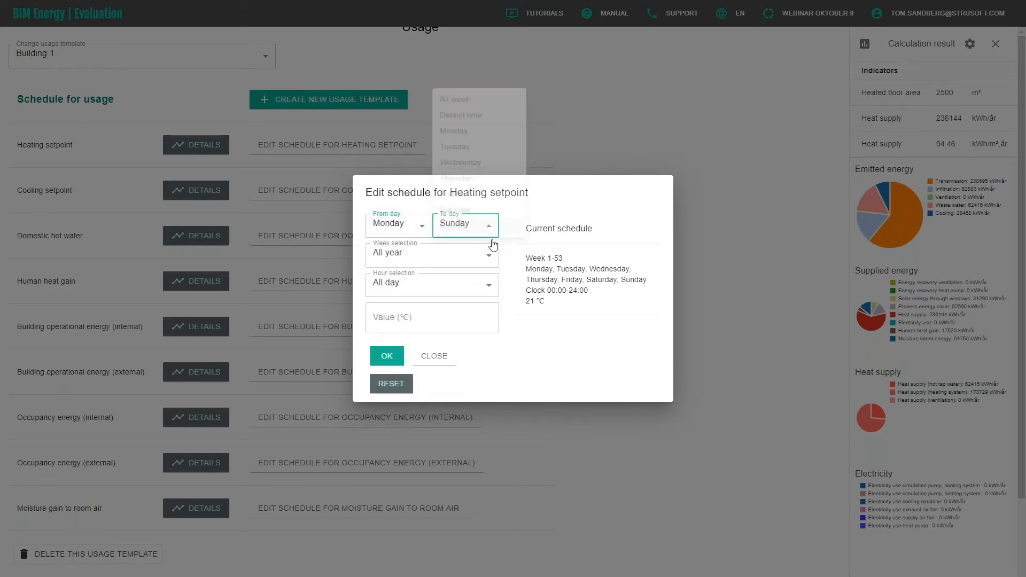
left_click(482, 187)
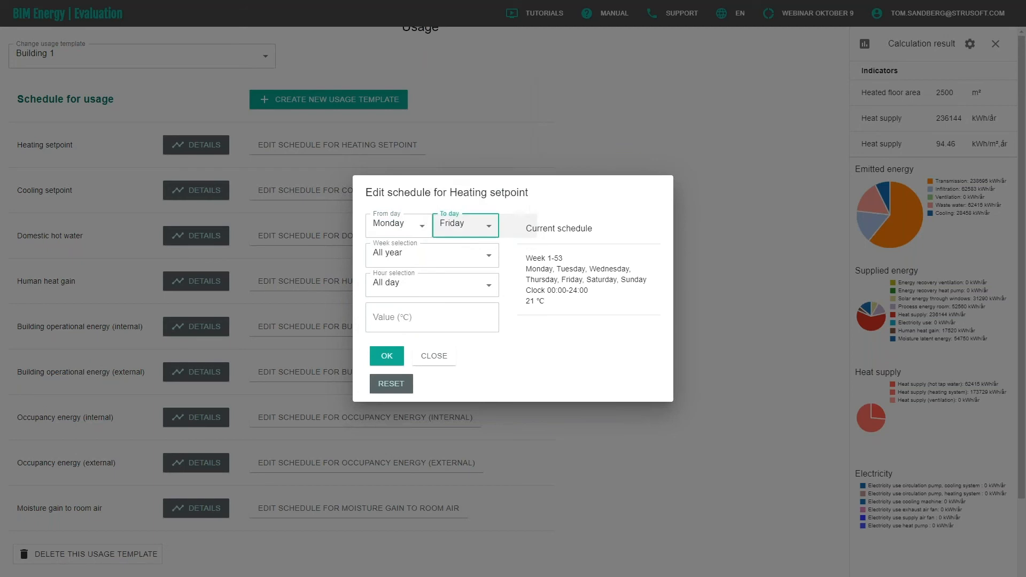
left_click(488, 285)
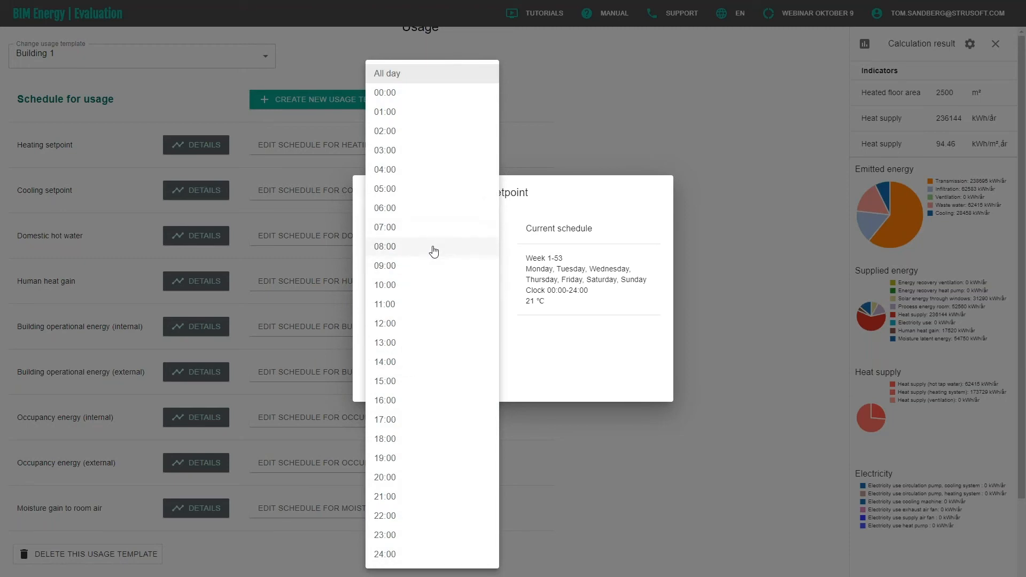
left_click(525, 352)
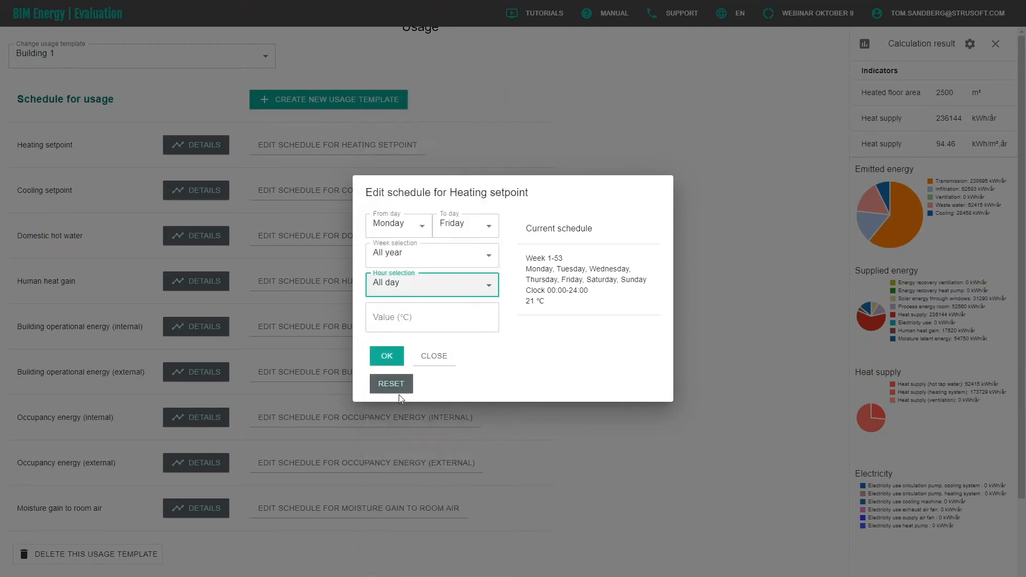
left_click(433, 367)
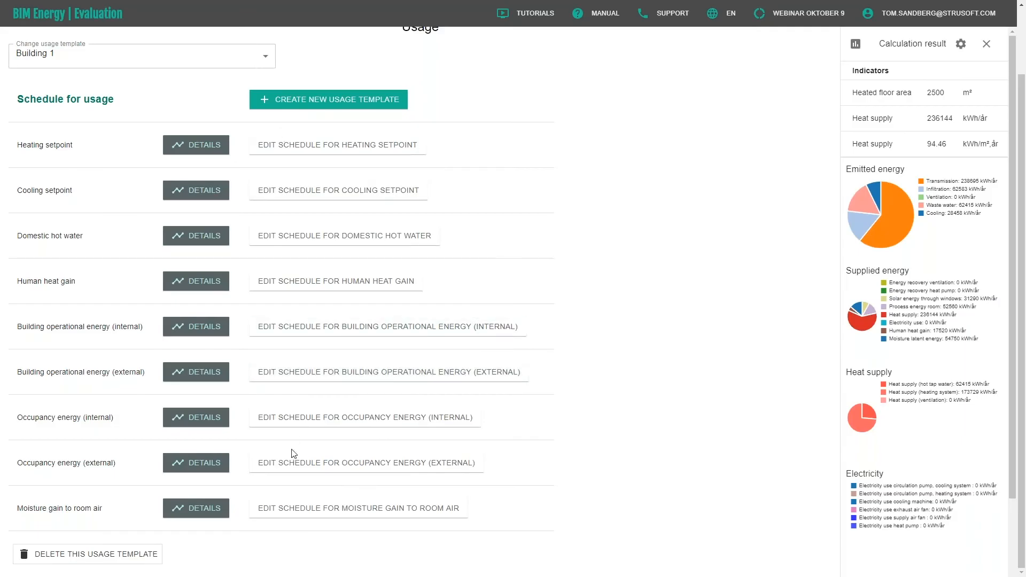
- Create a ventilation system named LB01 with values copied from Exhaust and supply air ventilation with heat exchanger
scroll(293, 463, "up", 1)
scroll(293, 464, "up", 1)
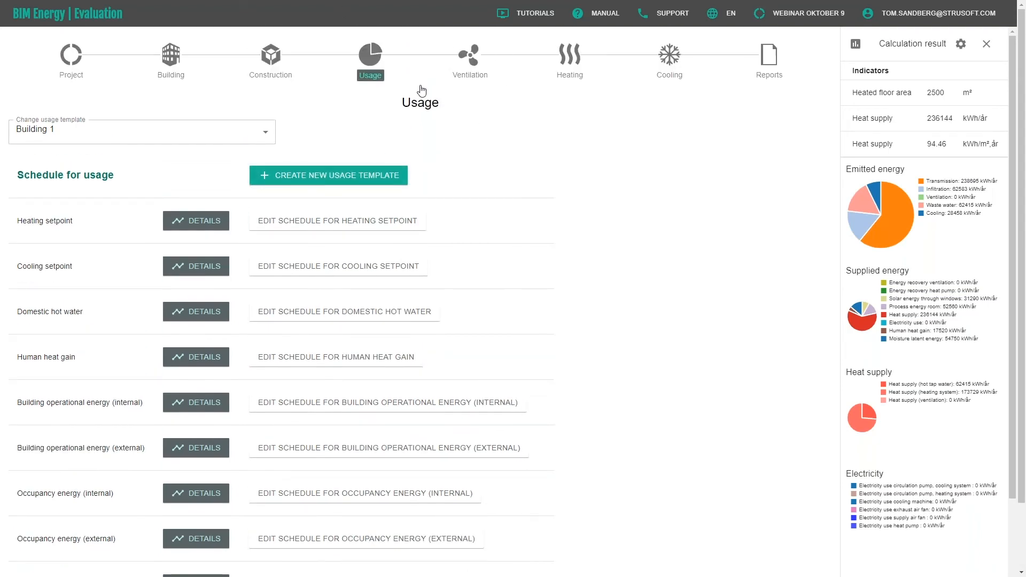
left_click(472, 68)
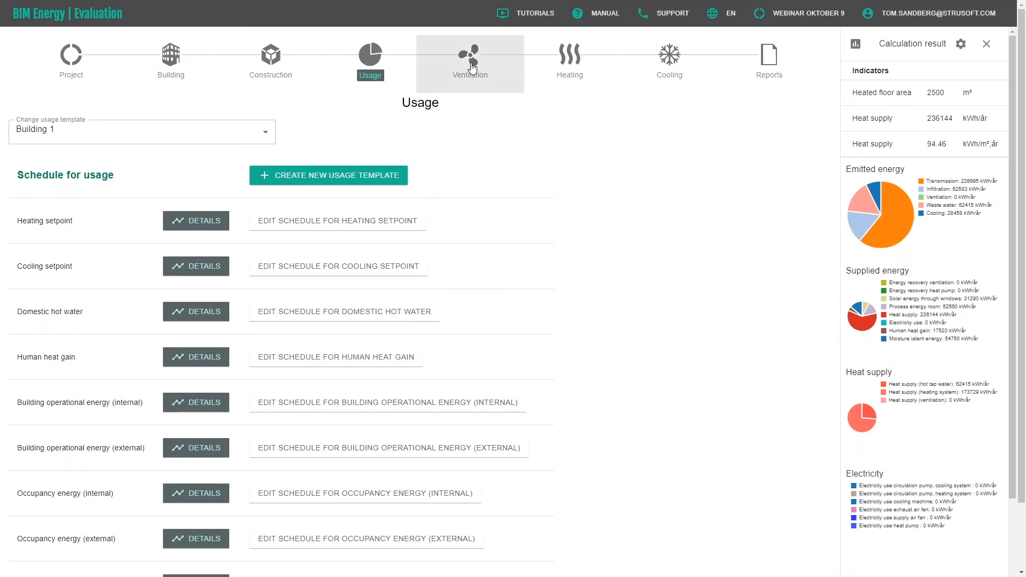
left_click(89, 134)
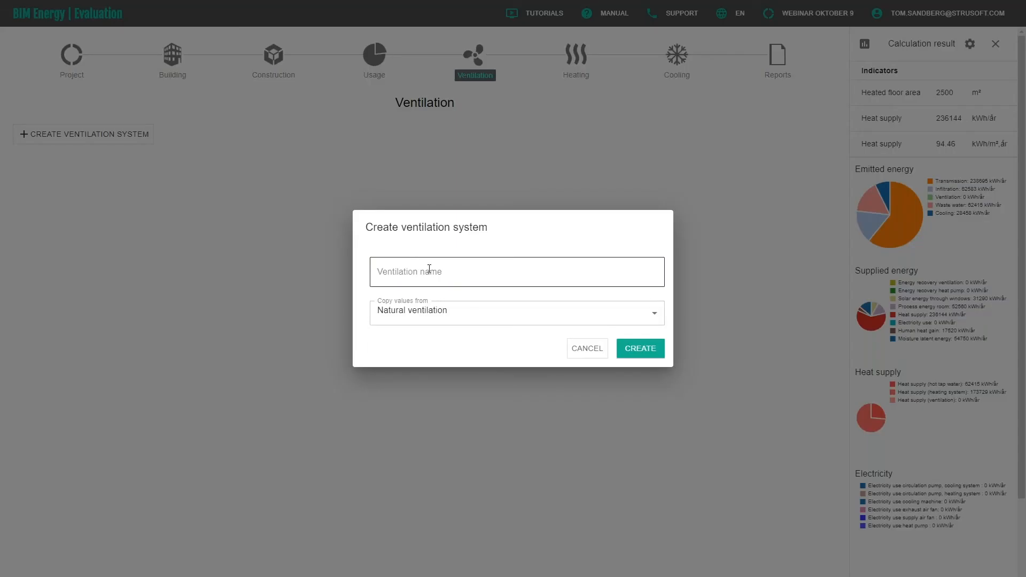
left_click(428, 271)
left_click(428, 322)
left_click(655, 316)
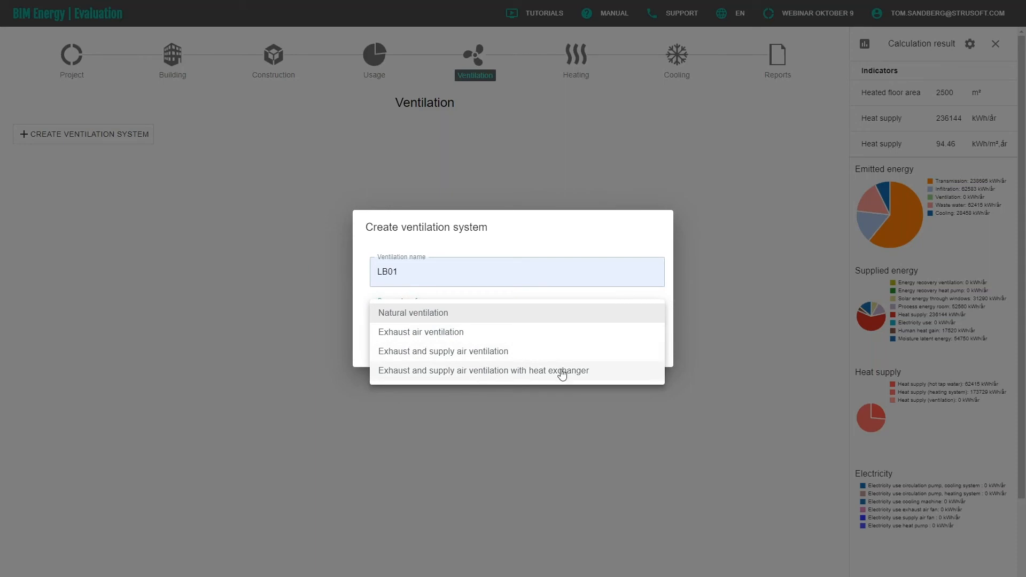
left_click(593, 373)
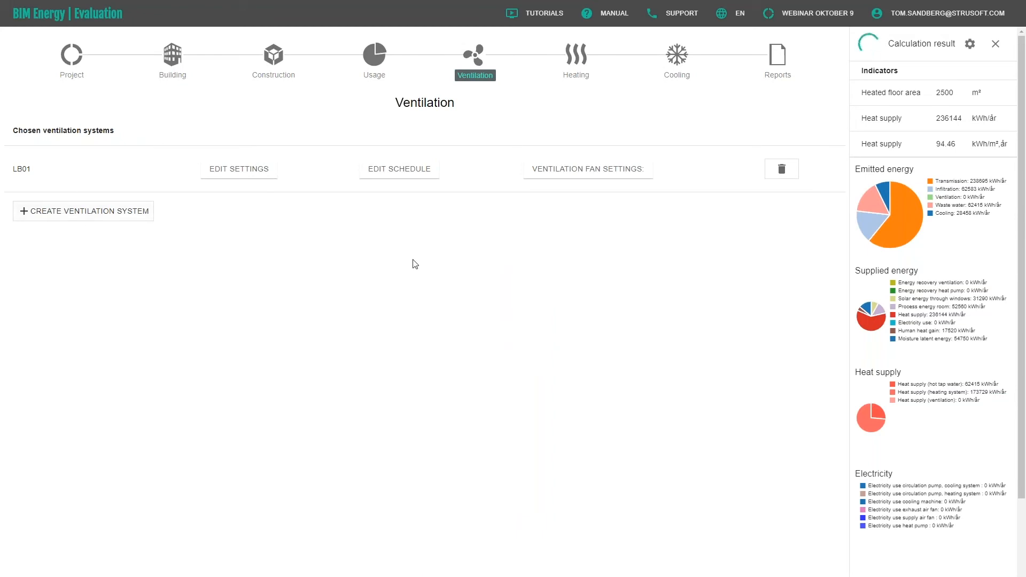
- Review LB01's fan pressures and efficiencies and its supply air flow schedule, leaving both without changes
left_click(568, 180)
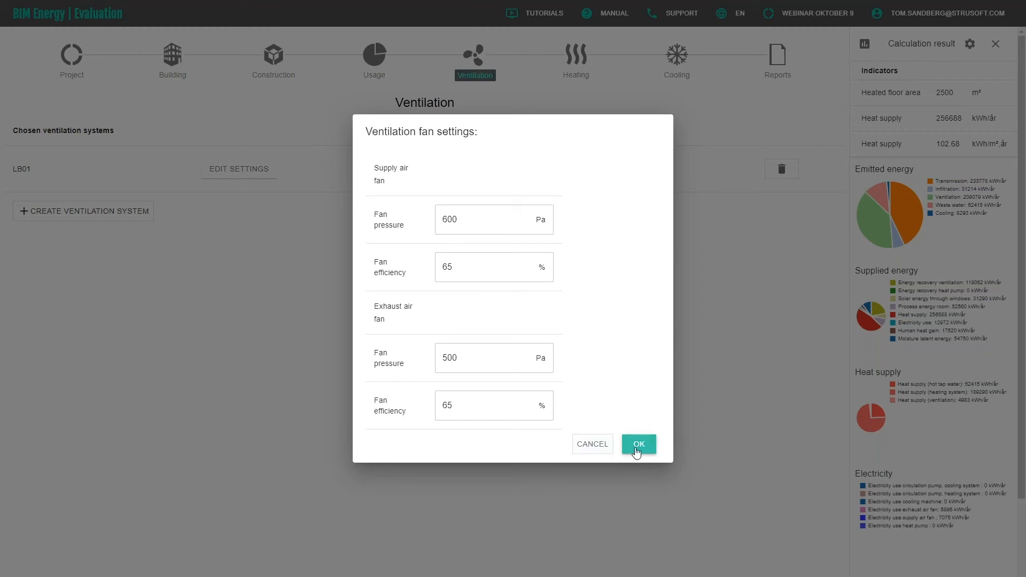
left_click(600, 451)
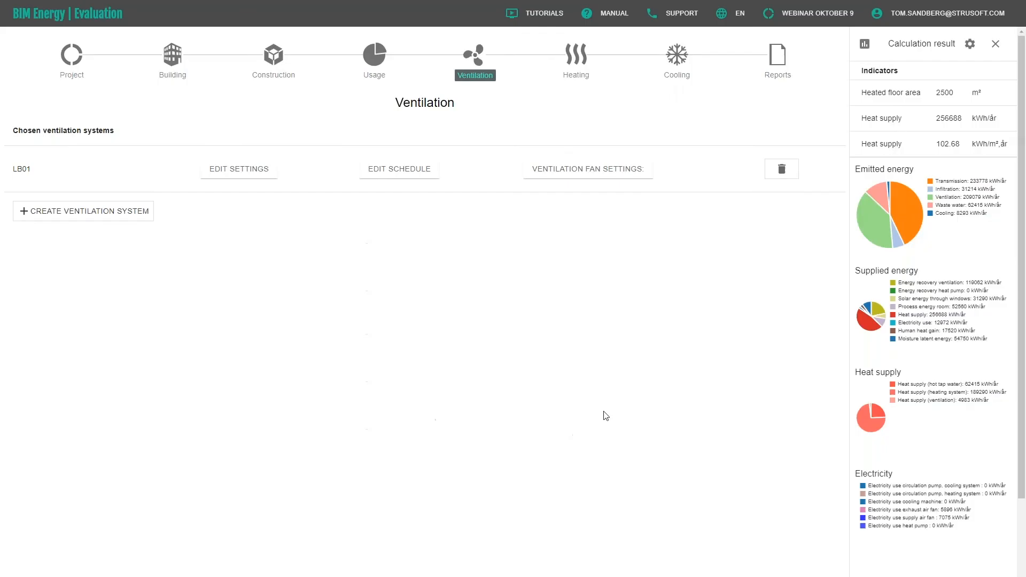
left_click(428, 178)
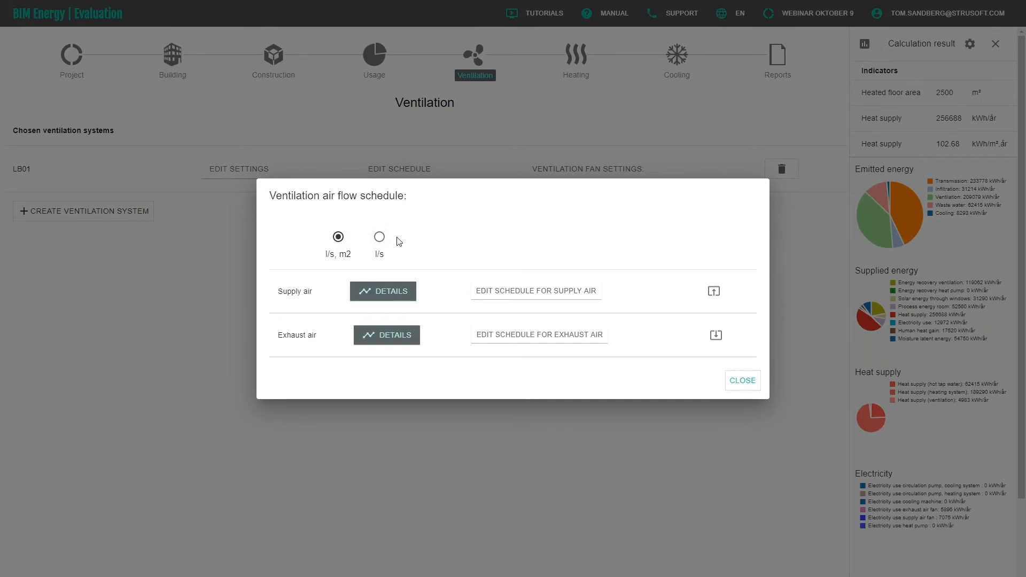
left_click(525, 290)
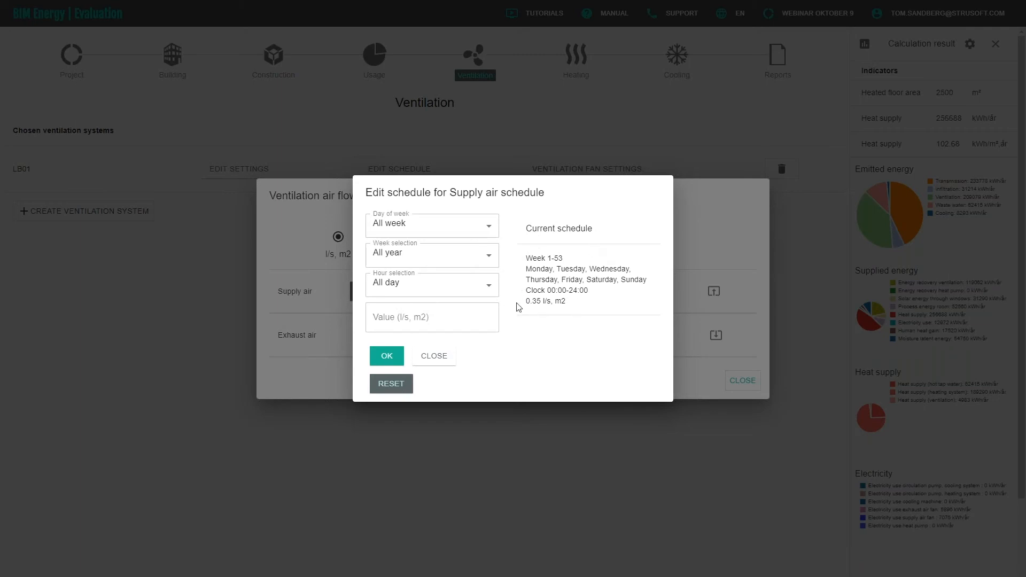
left_click(452, 359)
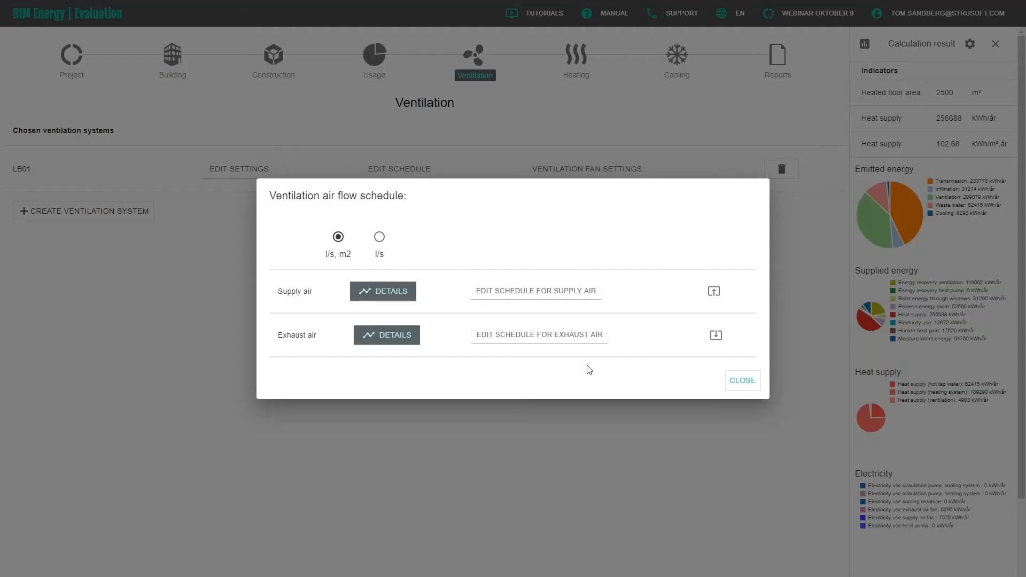
left_click(739, 380)
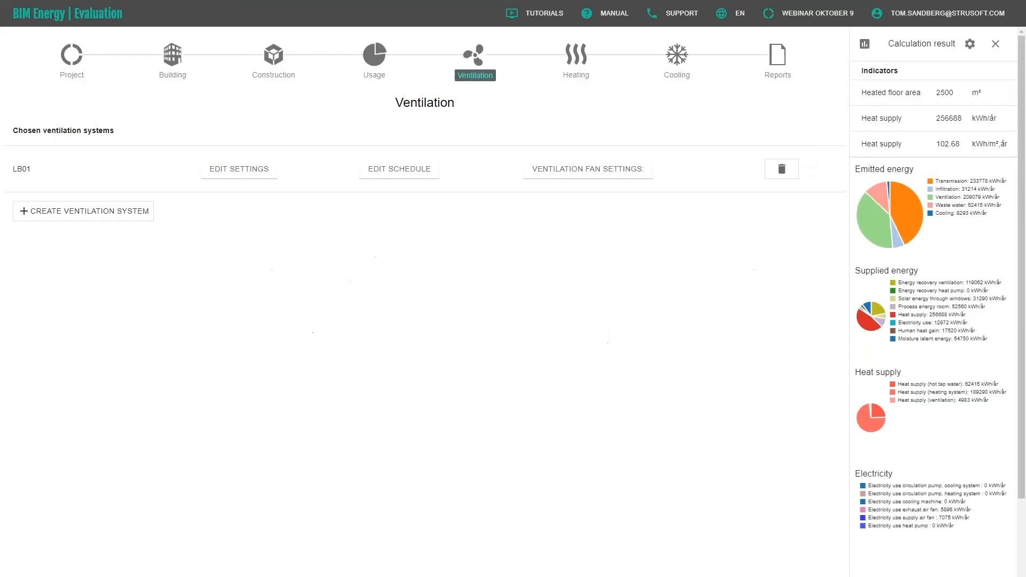
- Open LB01's settings and deactivate the highest supply air temperature limit
left_click(238, 170)
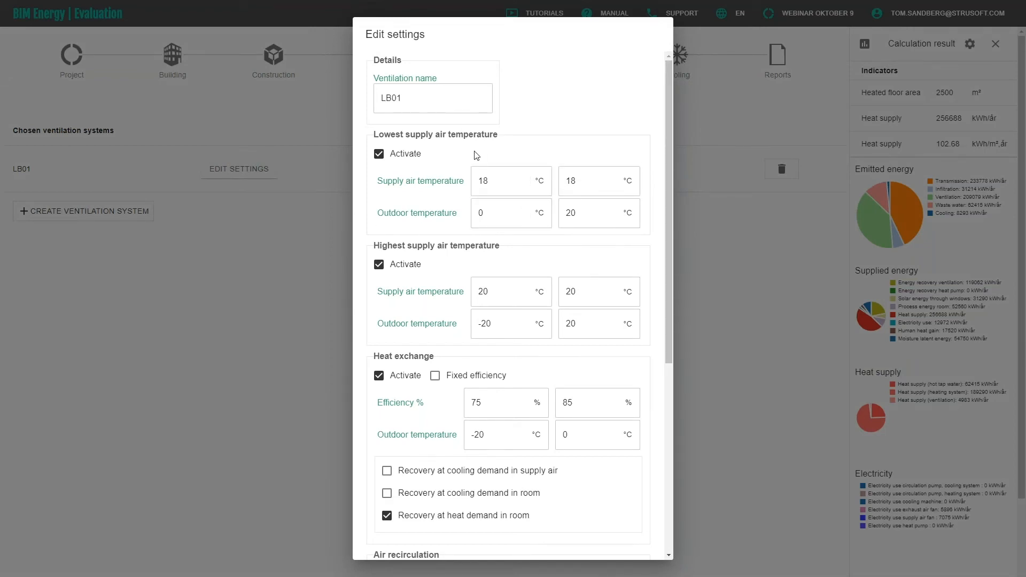
left_click(491, 178)
left_click_drag(666, 159, 665, 221)
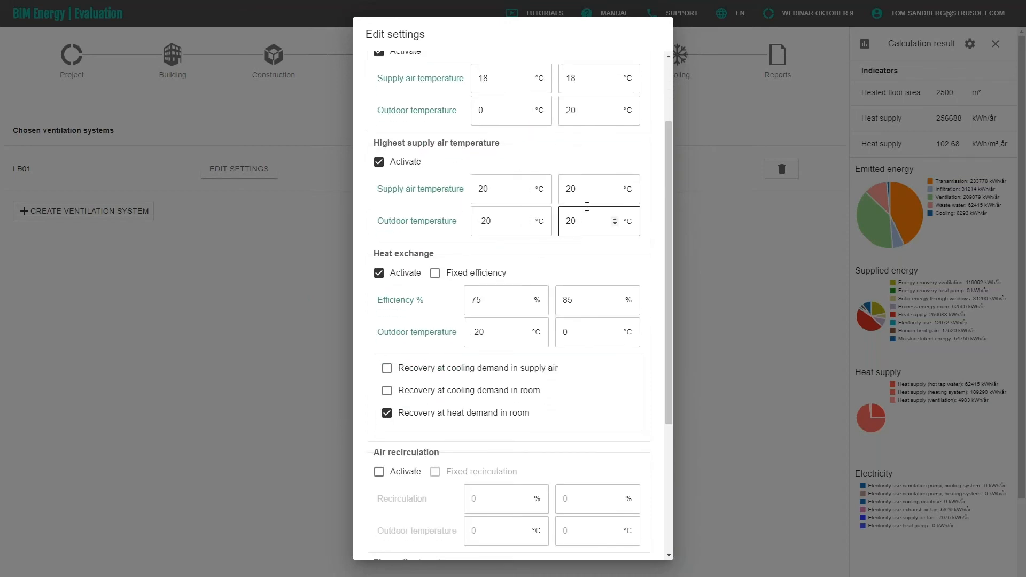
left_click(379, 163)
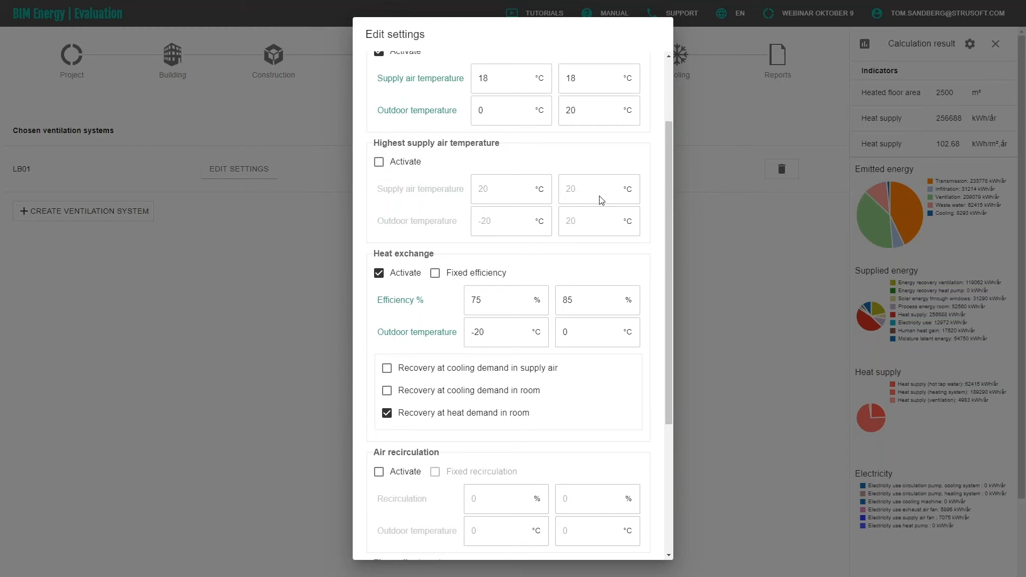
- Set LB01's heat exchange efficiency to 40 % at the lower outdoor temperature and 50 % at the higher one, and save the settings
left_click_drag(667, 220, 666, 301)
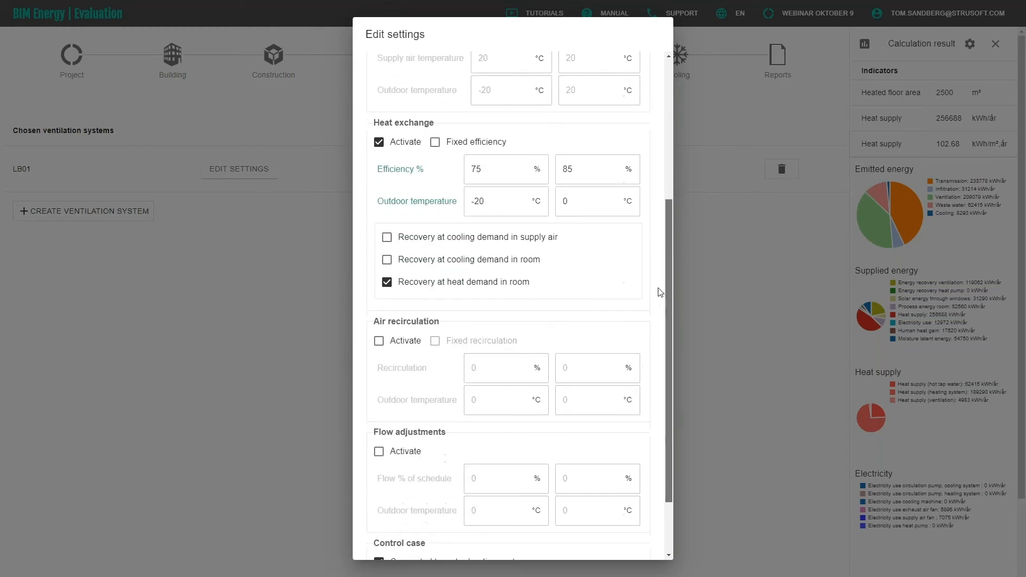
left_click(590, 171)
left_click_drag(590, 171, 556, 171)
type("50")
left_click(494, 159)
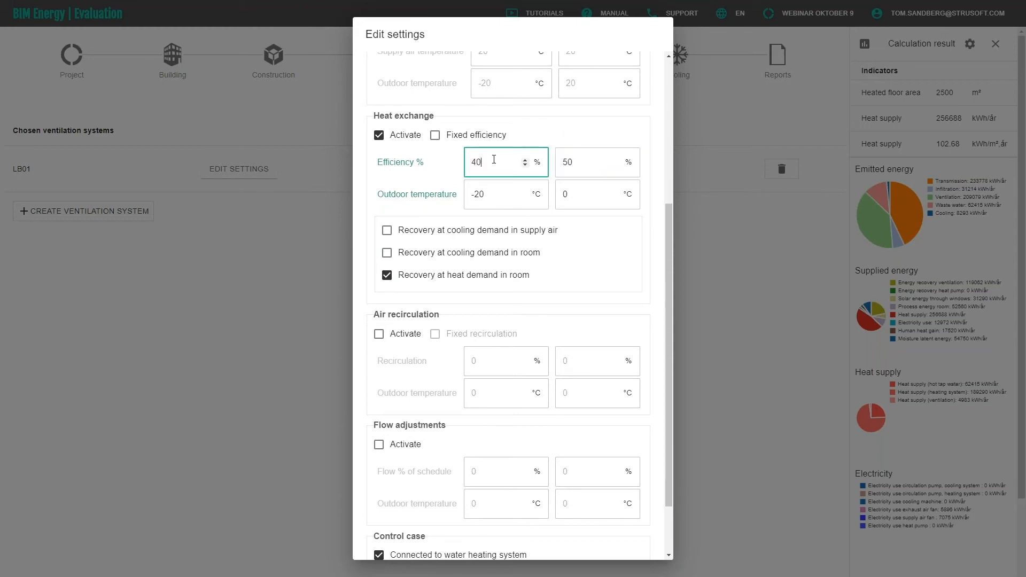
left_click(657, 246)
left_click_drag(669, 235, 669, 296)
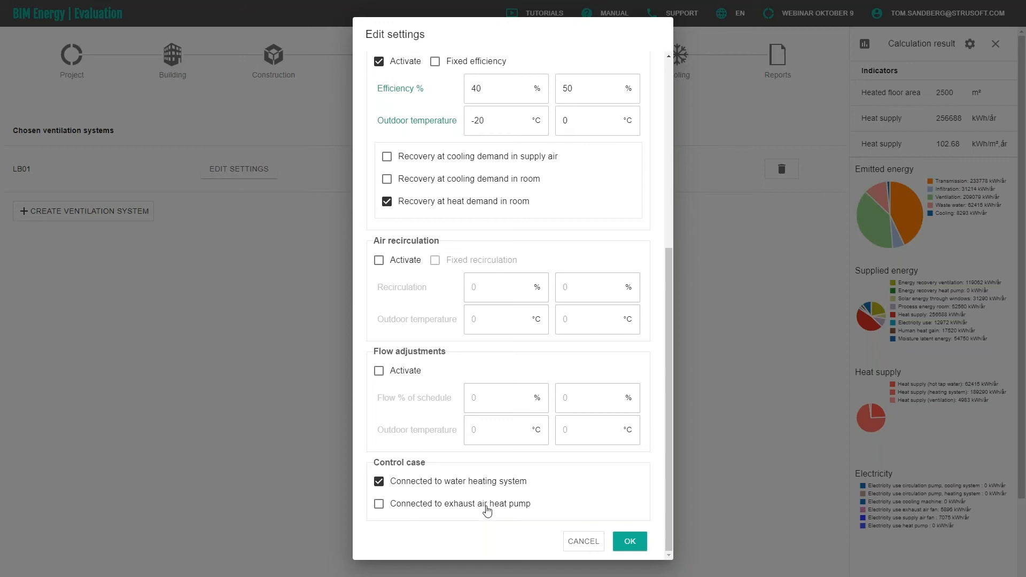
left_click(636, 541)
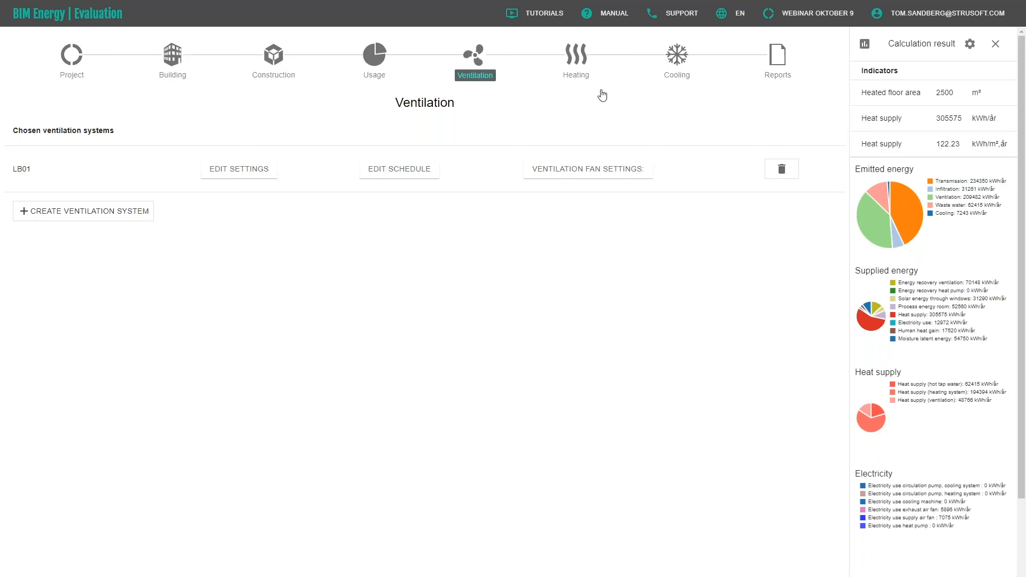
- Set the heating system's circulation pump power to 300 W plus 2 % of room heating
left_click(581, 58)
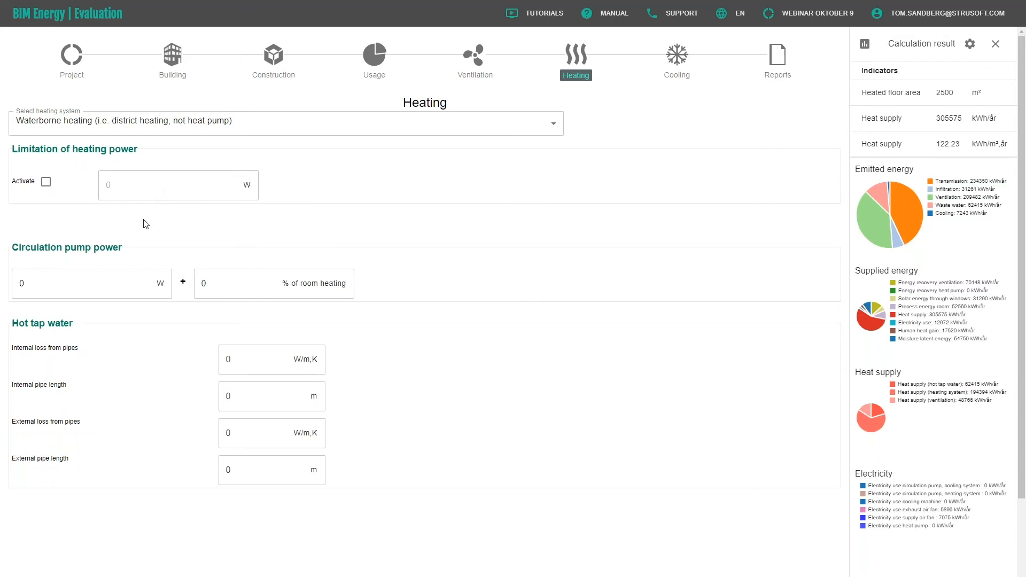
left_click(22, 288)
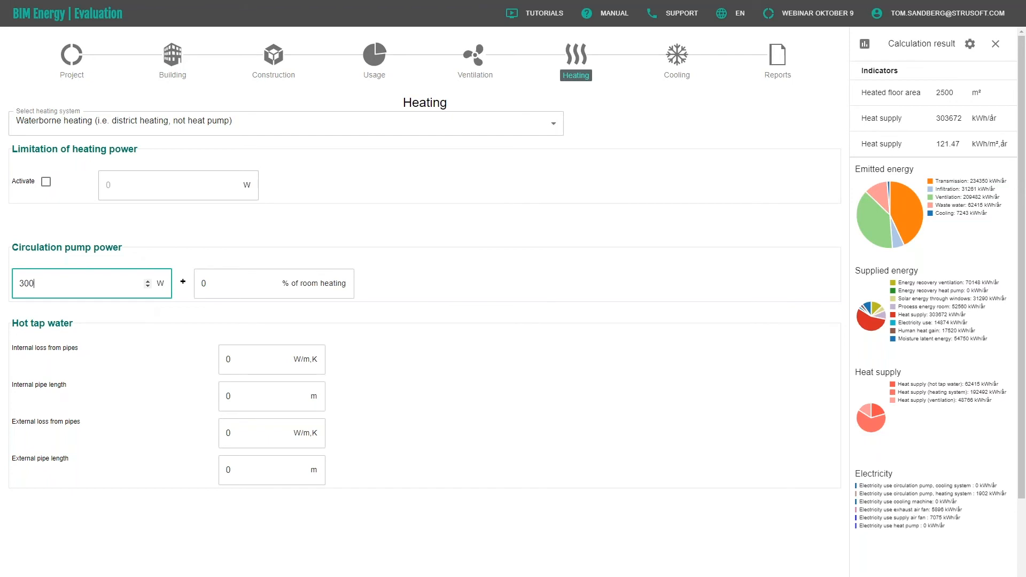
left_click(254, 289)
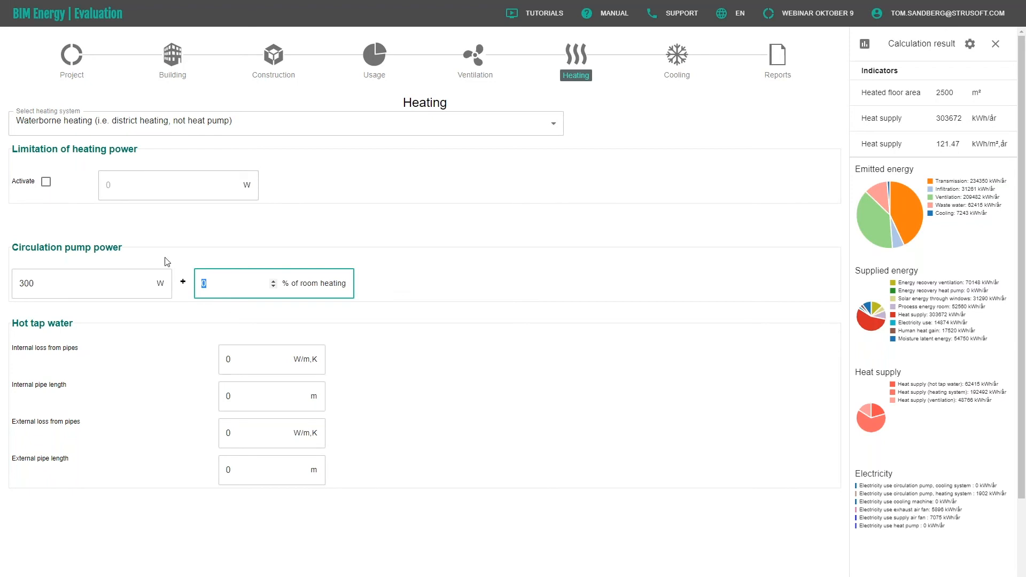
type("2")
- Change the heating system to Heat pump and add the Geothermal, Rock model Thermia MEGA L
left_click(553, 127)
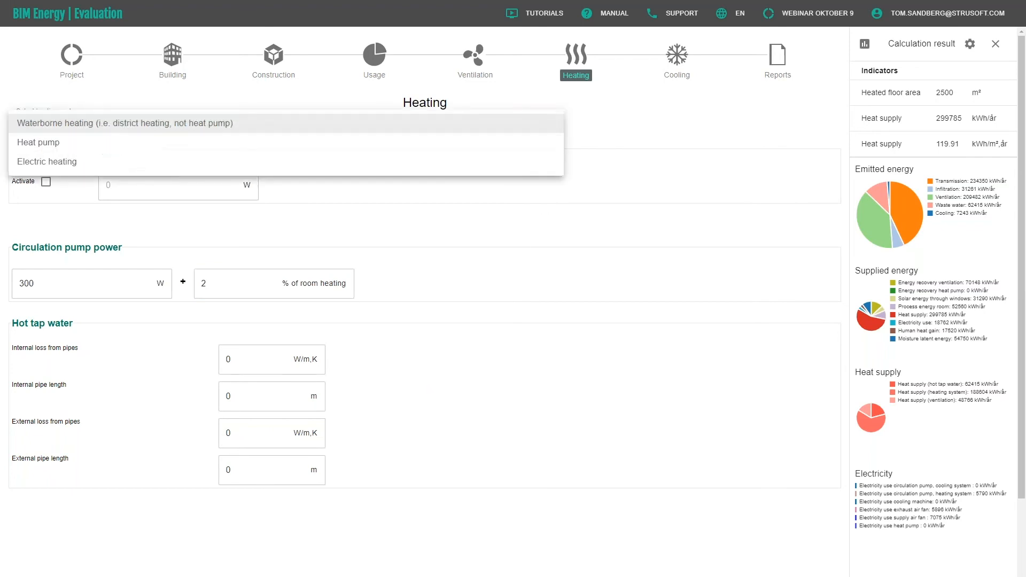
left_click(99, 145)
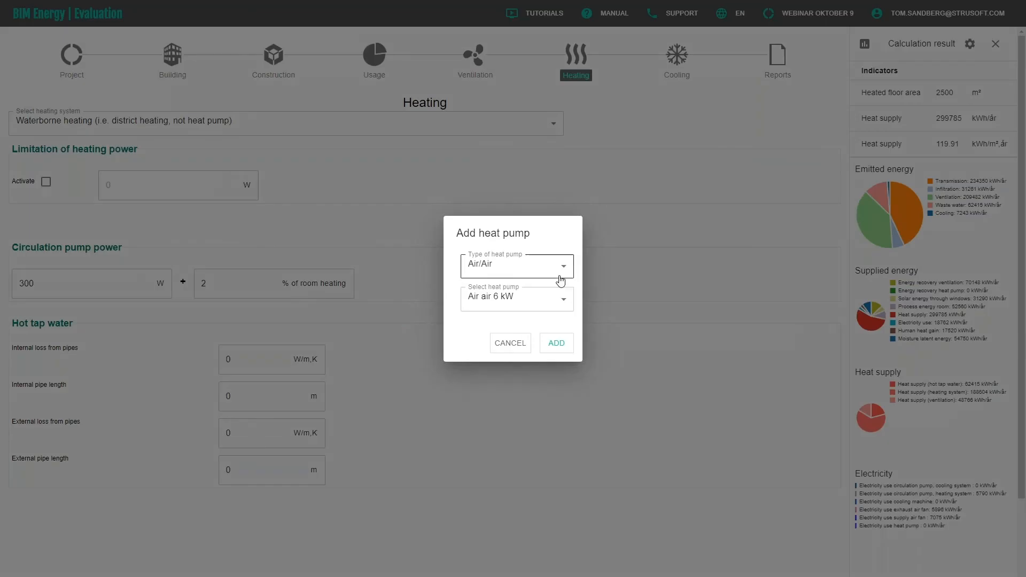
left_click(561, 272)
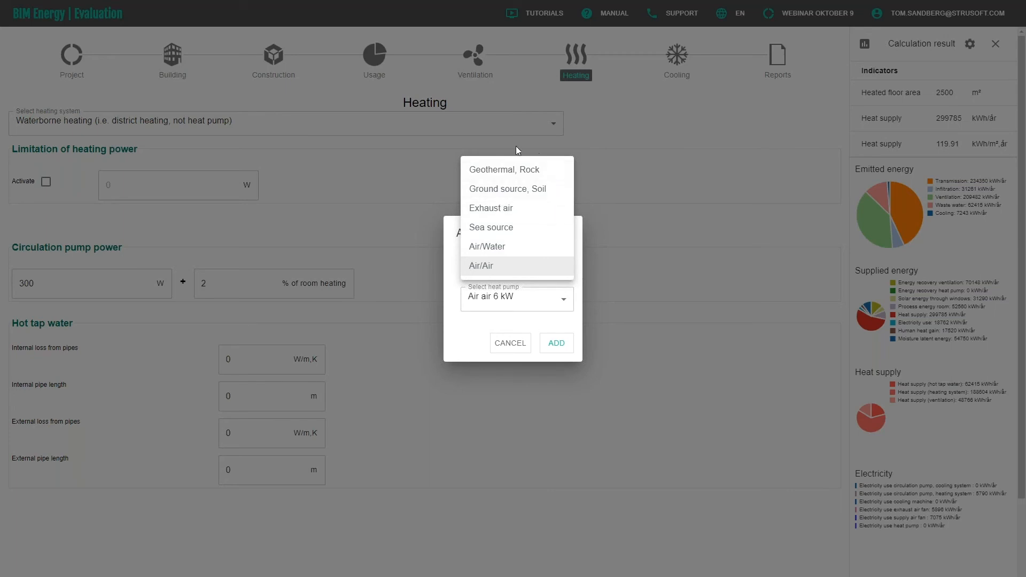
left_click(534, 170)
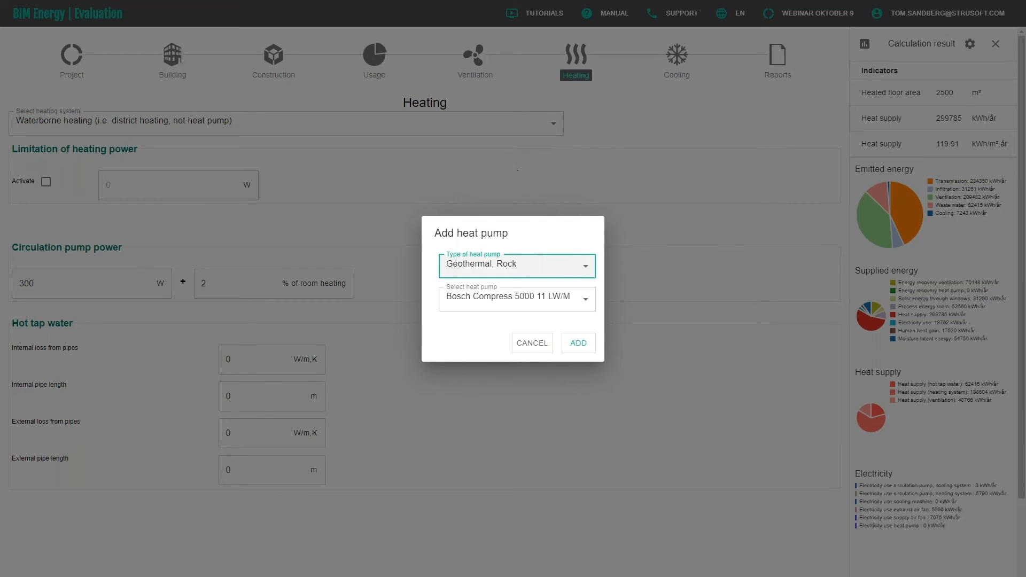
left_click(587, 303)
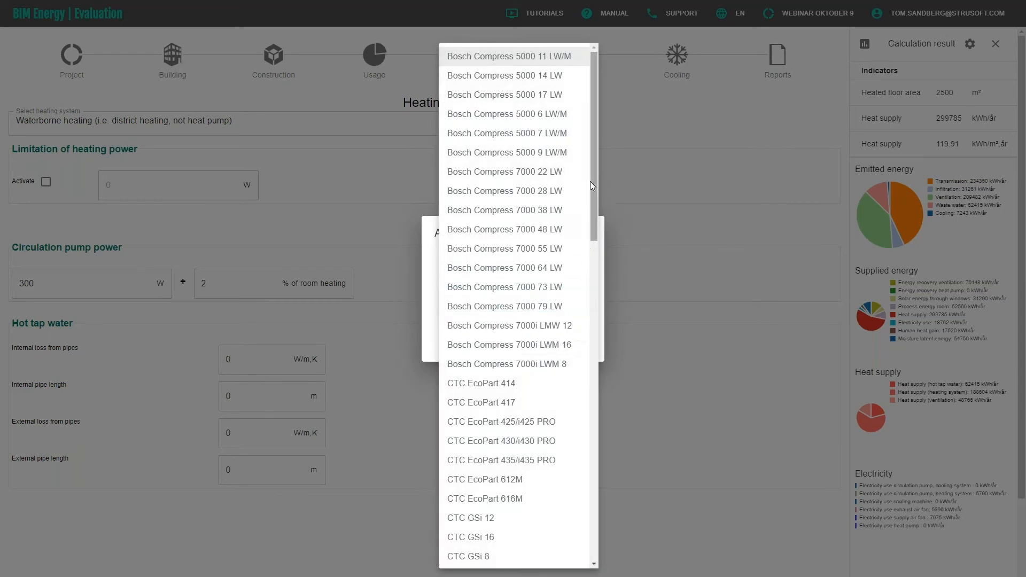
left_click_drag(591, 153, 582, 248)
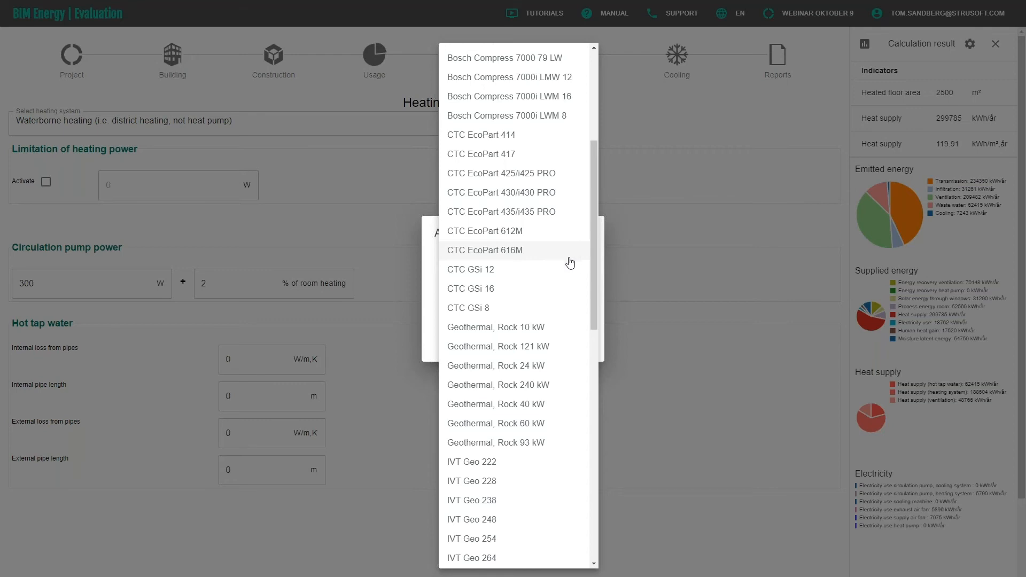
left_click_drag(594, 207, 592, 453)
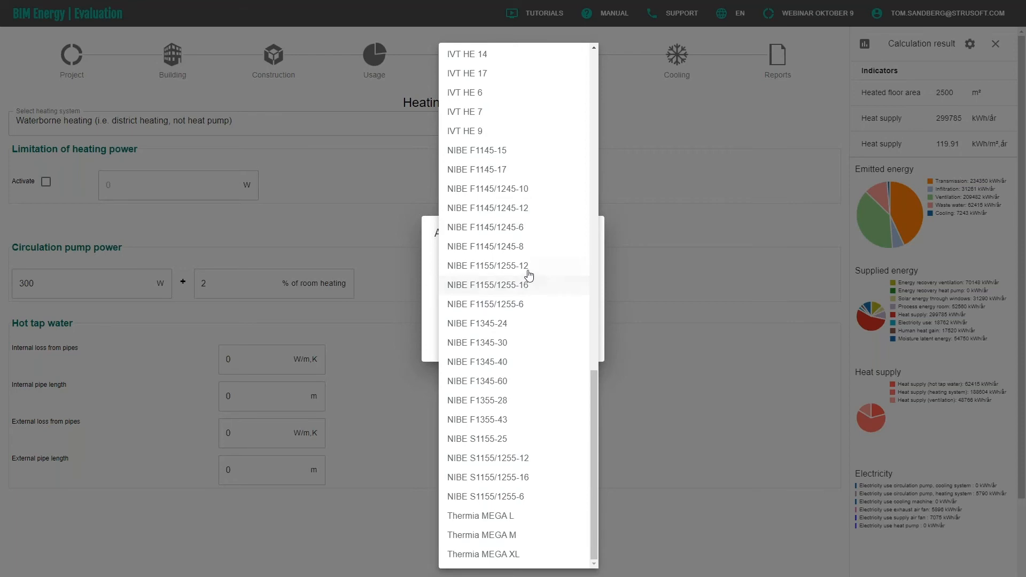
left_click(543, 516)
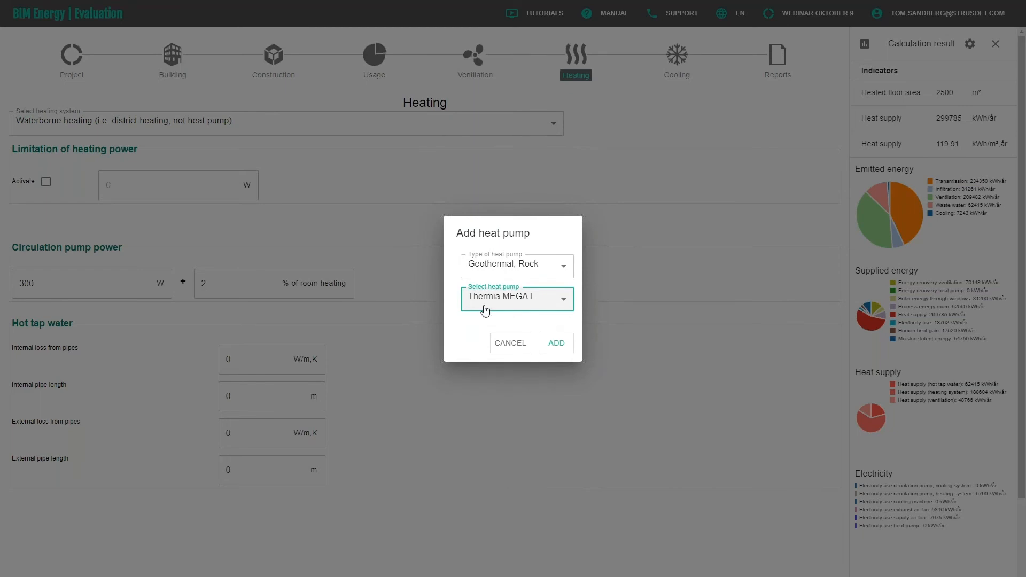
left_click(559, 350)
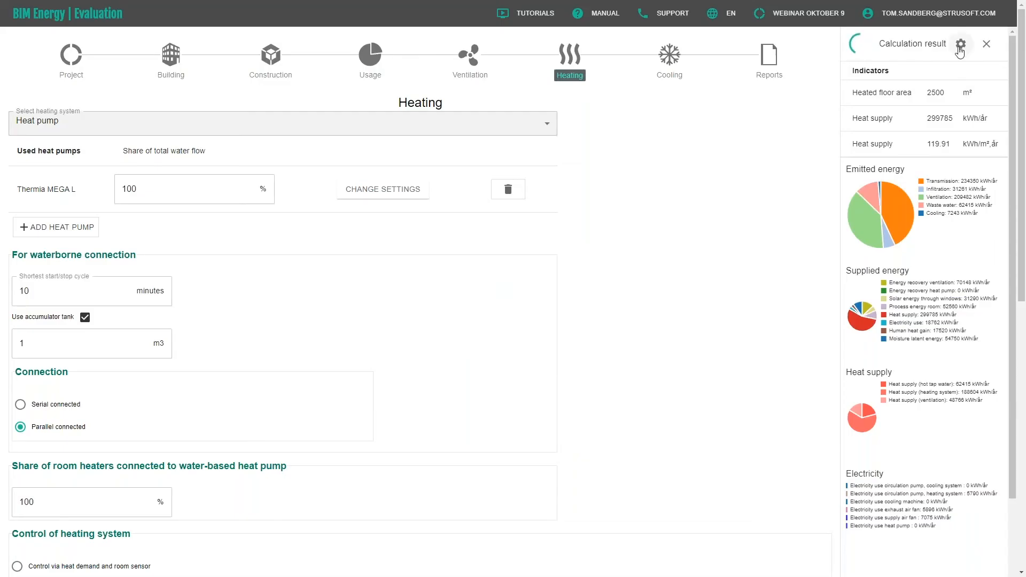
- Enable the Heat supply from heat pump indicator in the calculation result settings and check the heating group's Heat supply indicator
left_click(960, 45)
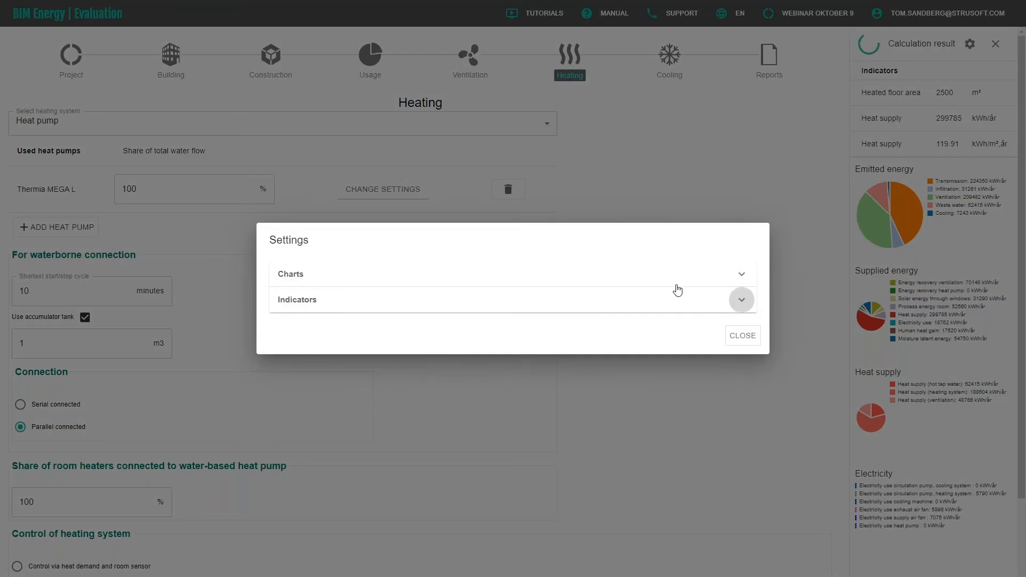
left_click(678, 290)
scroll(652, 267, "down", 5)
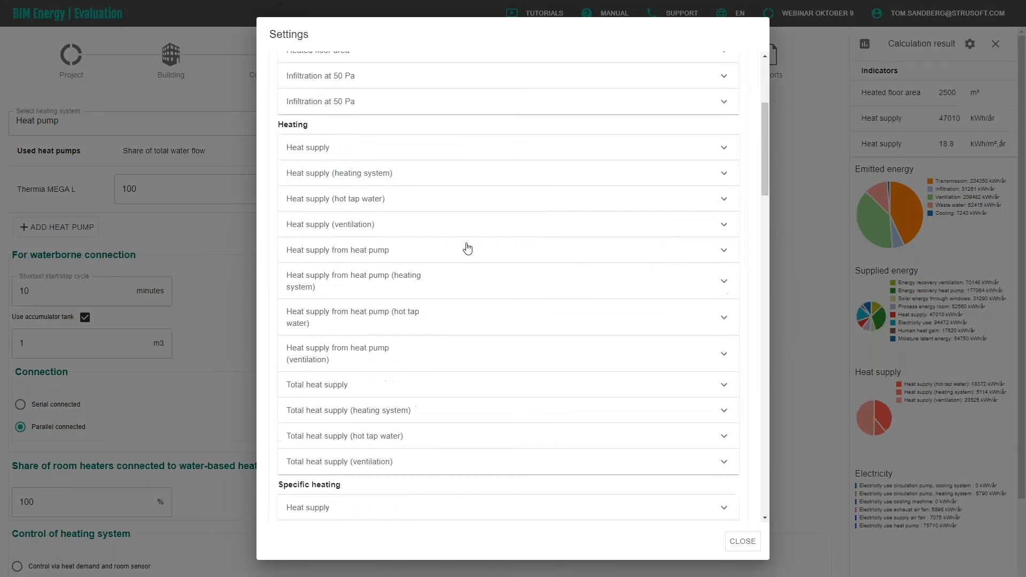
left_click(708, 252)
left_click(707, 312)
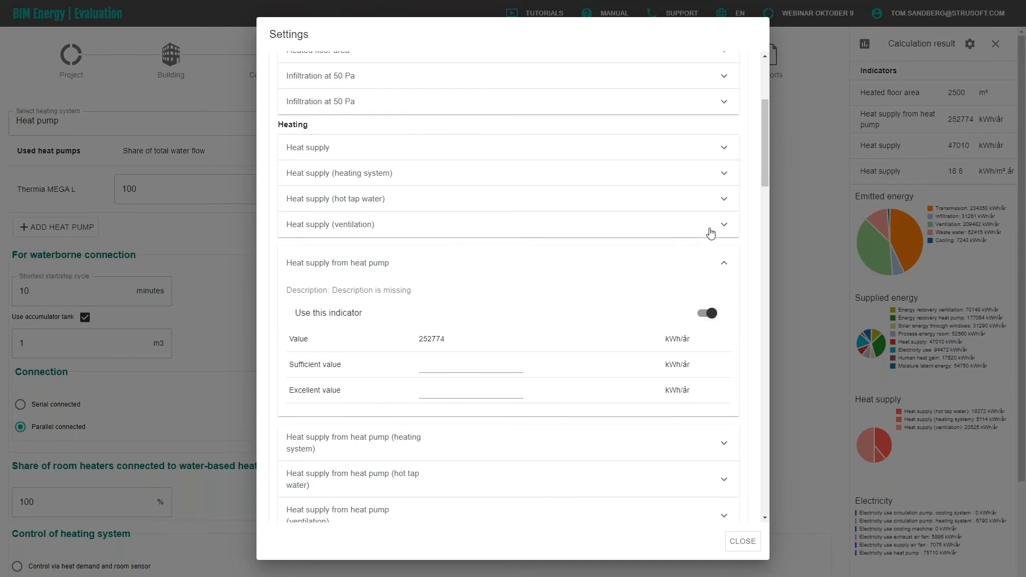
left_click(725, 150)
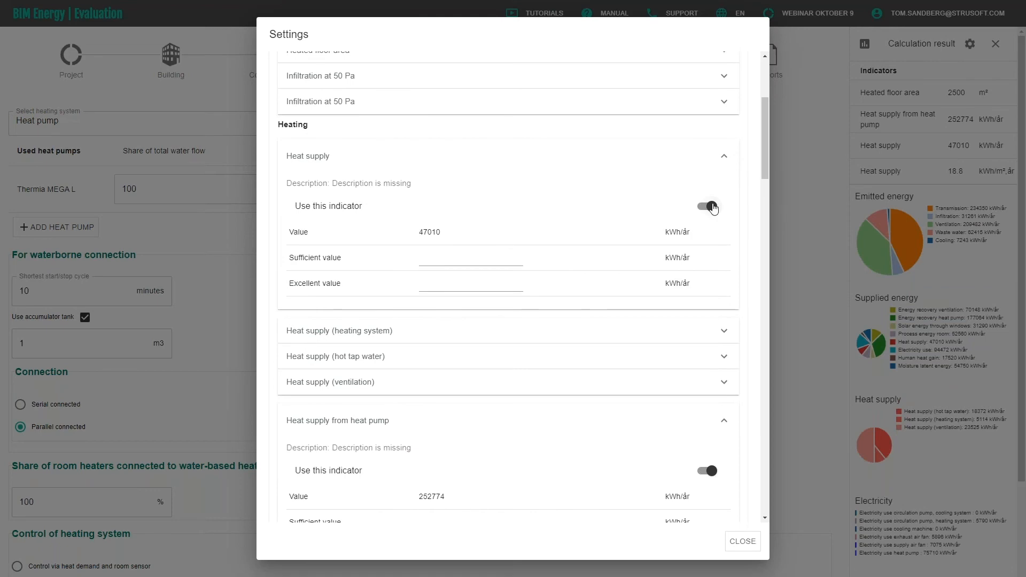
left_click(724, 155)
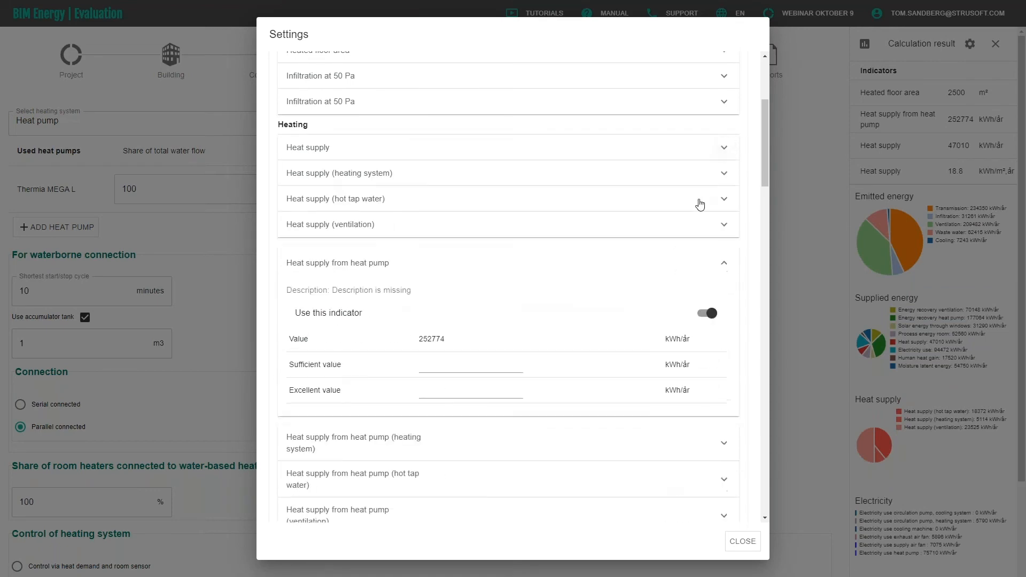
- Enable the Total heat supply indicator in the heating group and close the calculation result settings
scroll(700, 205, "down", 2)
scroll(700, 205, "down", 2)
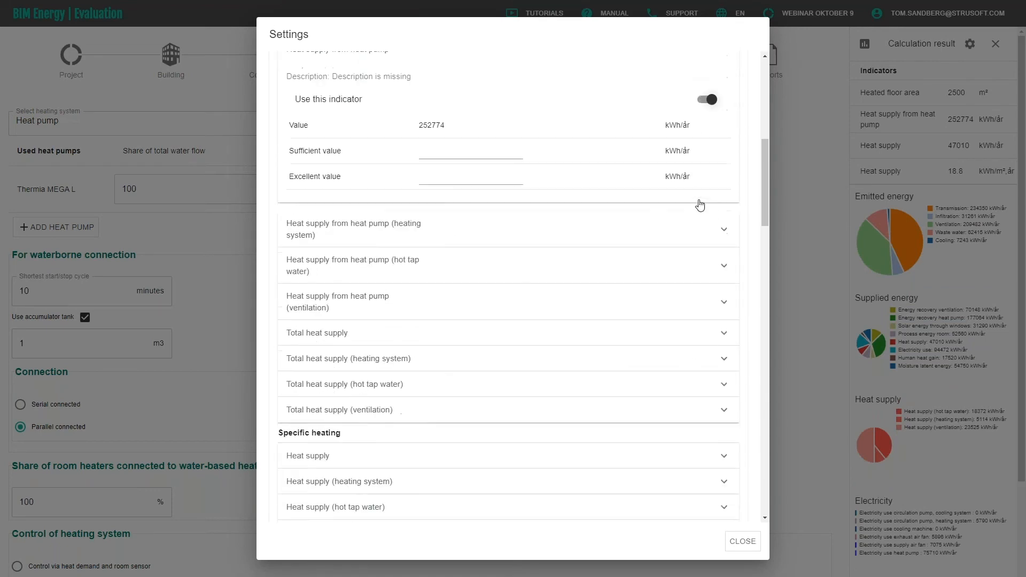
left_click(722, 334)
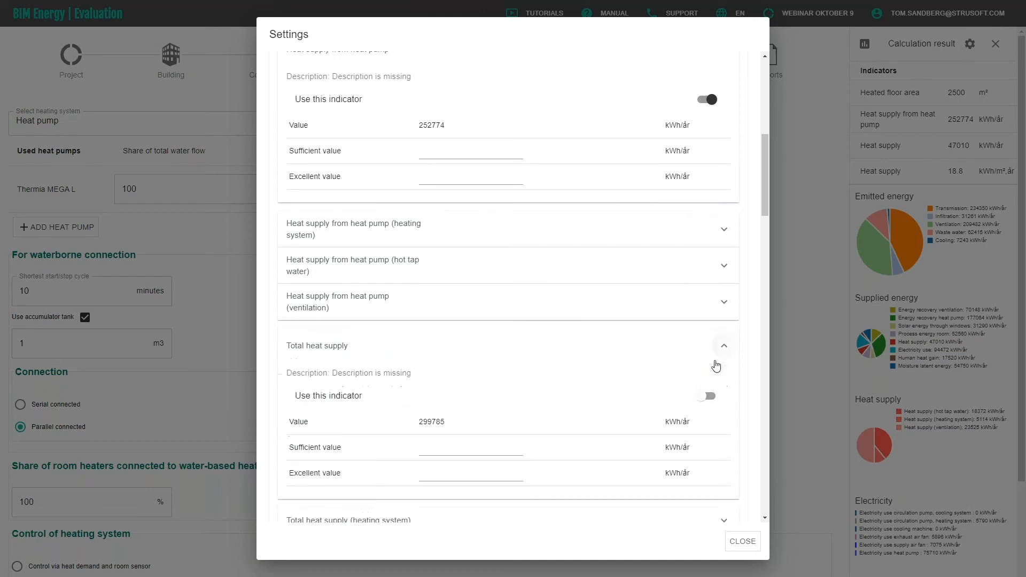
left_click(715, 399)
left_click(738, 541)
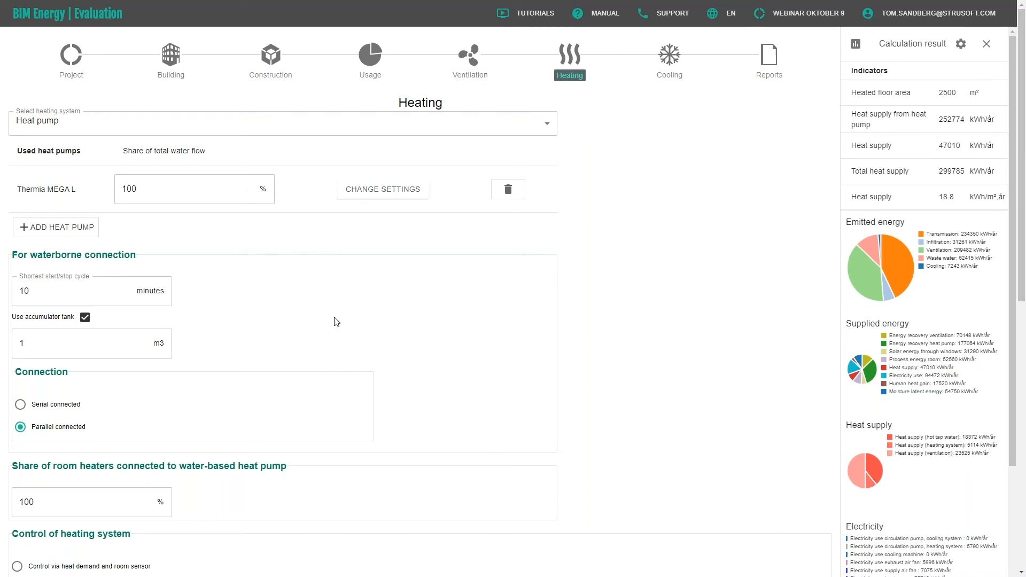
- Review the heating page's waterborne connection, share of room heaters, heating control, circulation pump and hot tap water settings
scroll(336, 322, "down", 2)
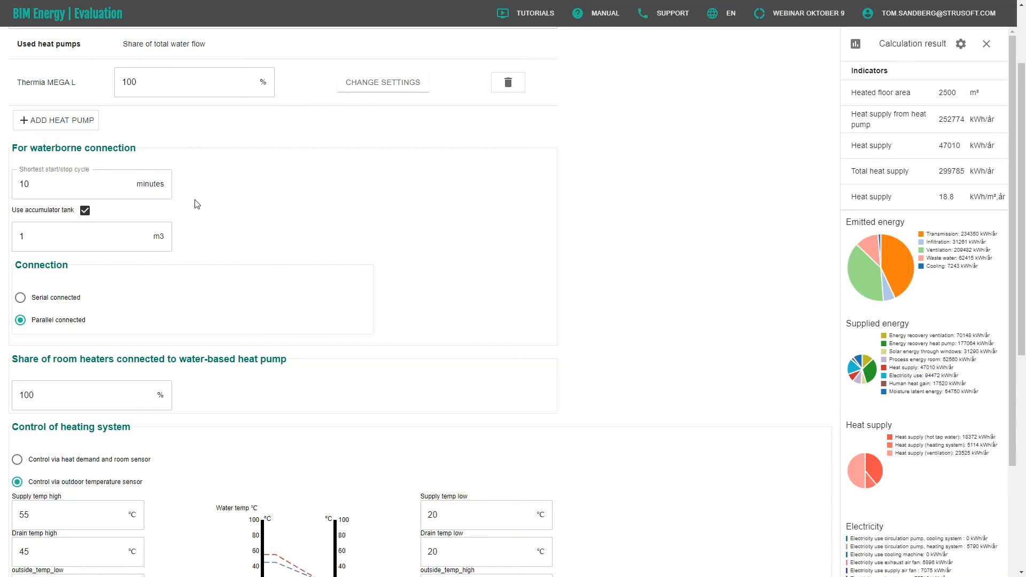
scroll(197, 204, "up", 1)
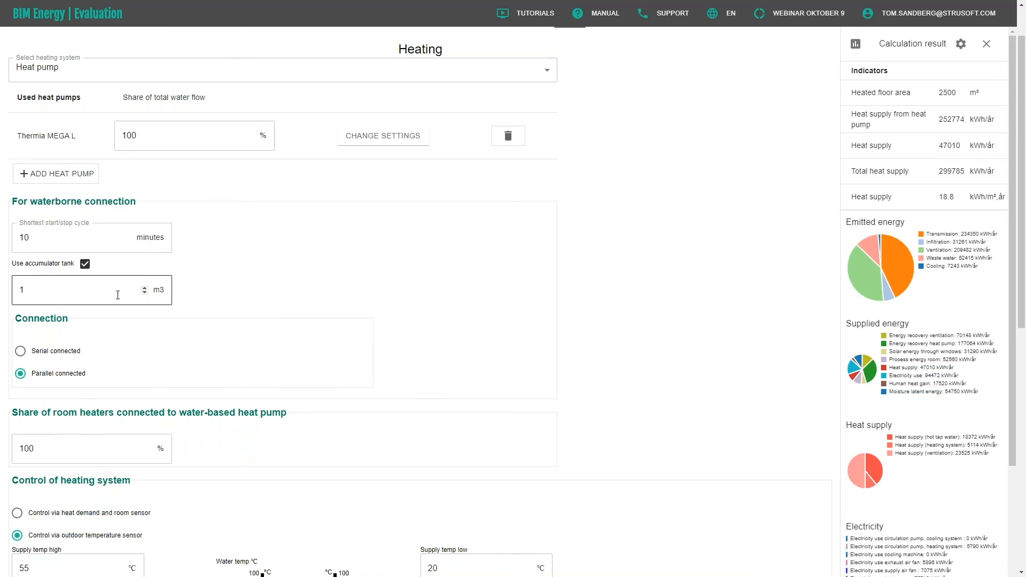
scroll(224, 300, "down", 4)
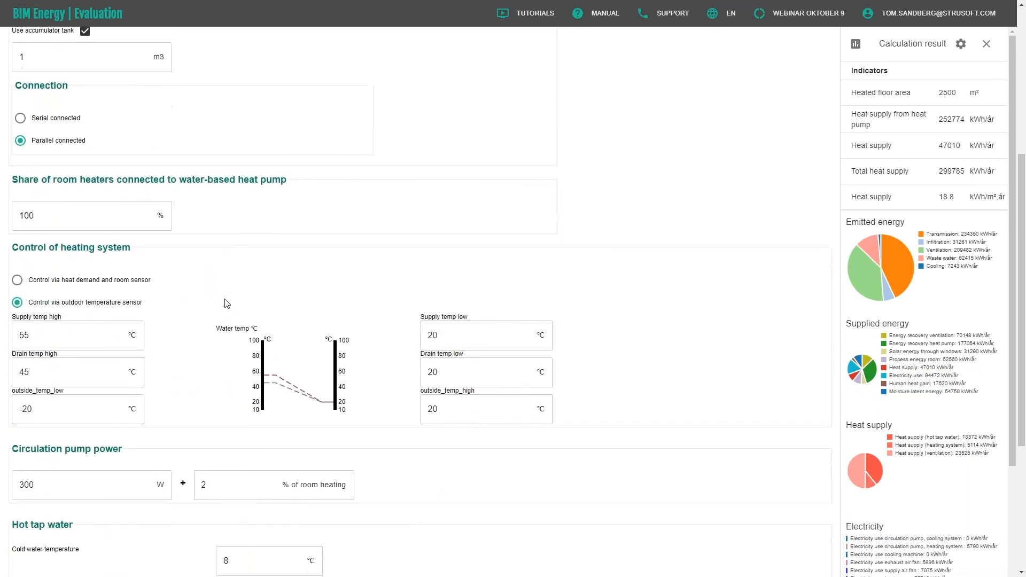
scroll(227, 304, "down", 2)
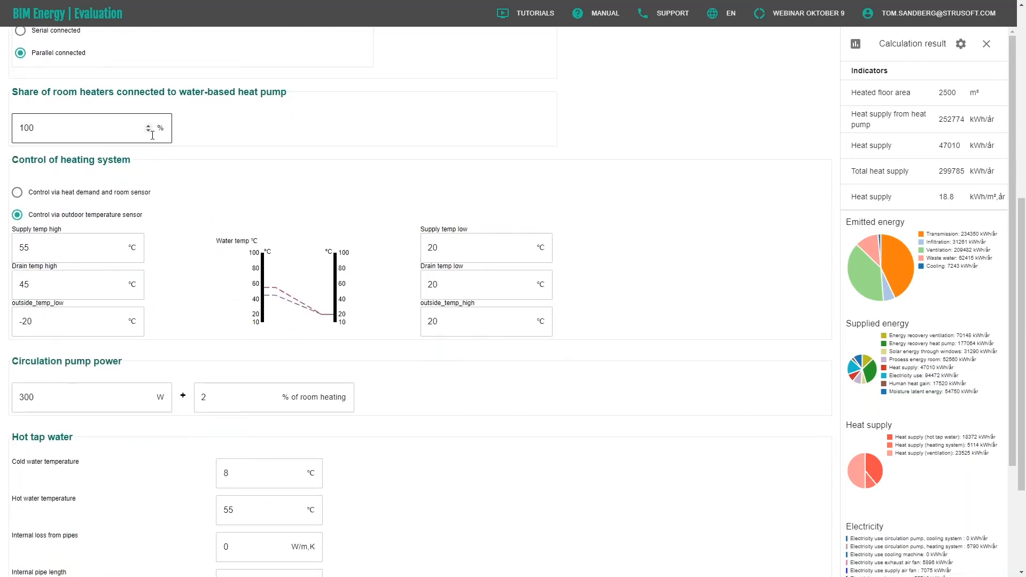
left_click(62, 130)
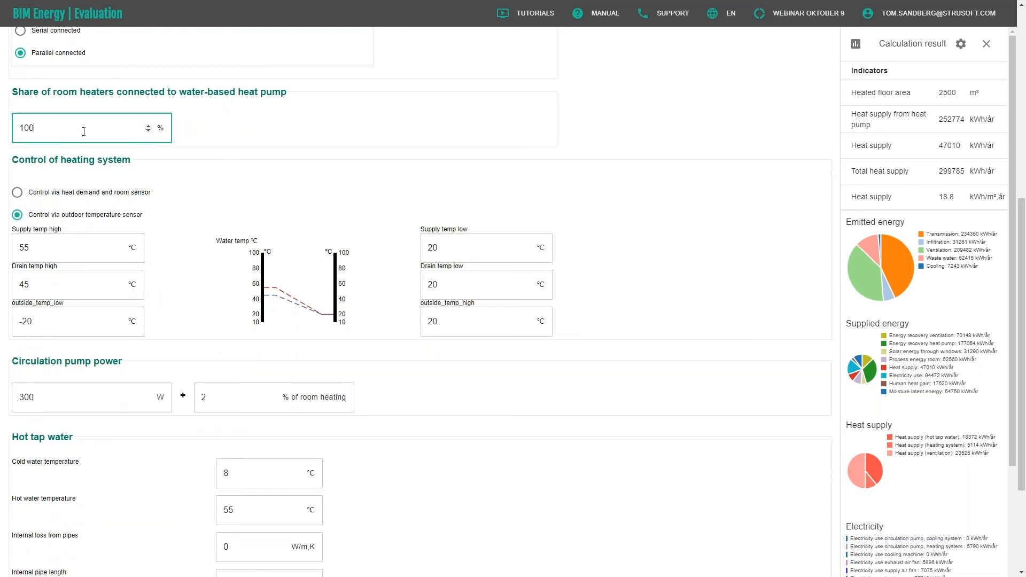
left_click(230, 139)
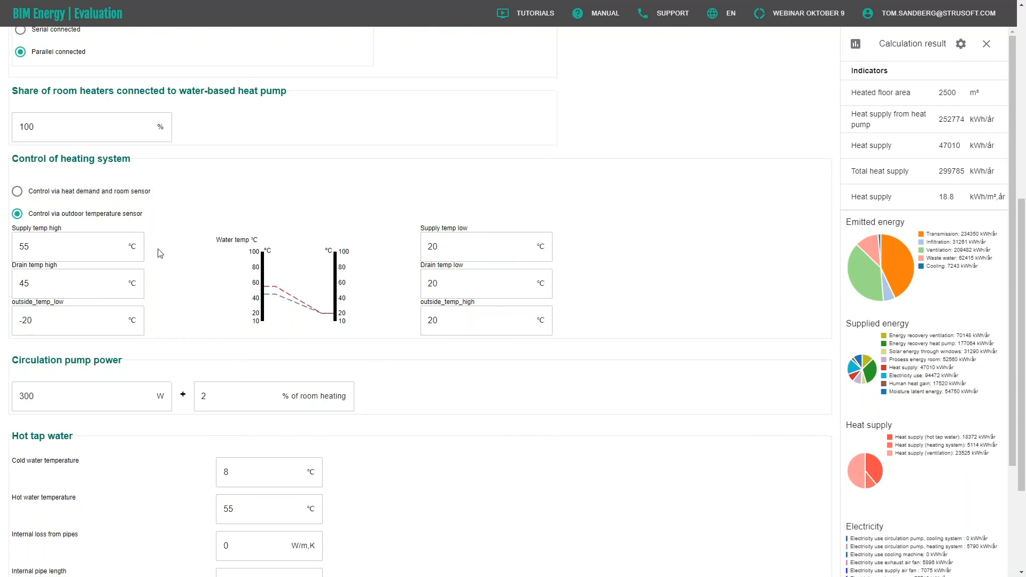
scroll(158, 252, "down", 1)
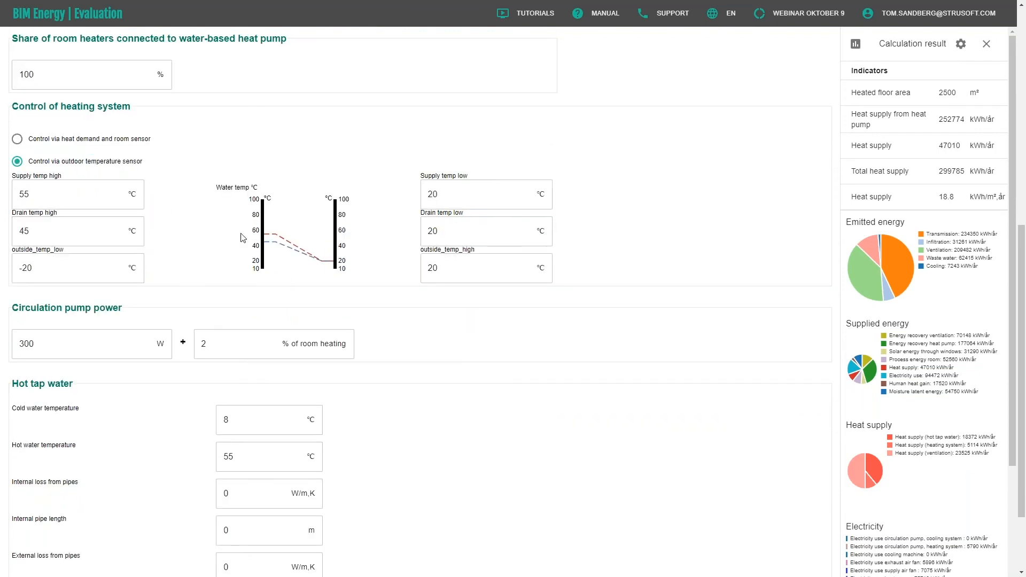
scroll(194, 253, "down", 2)
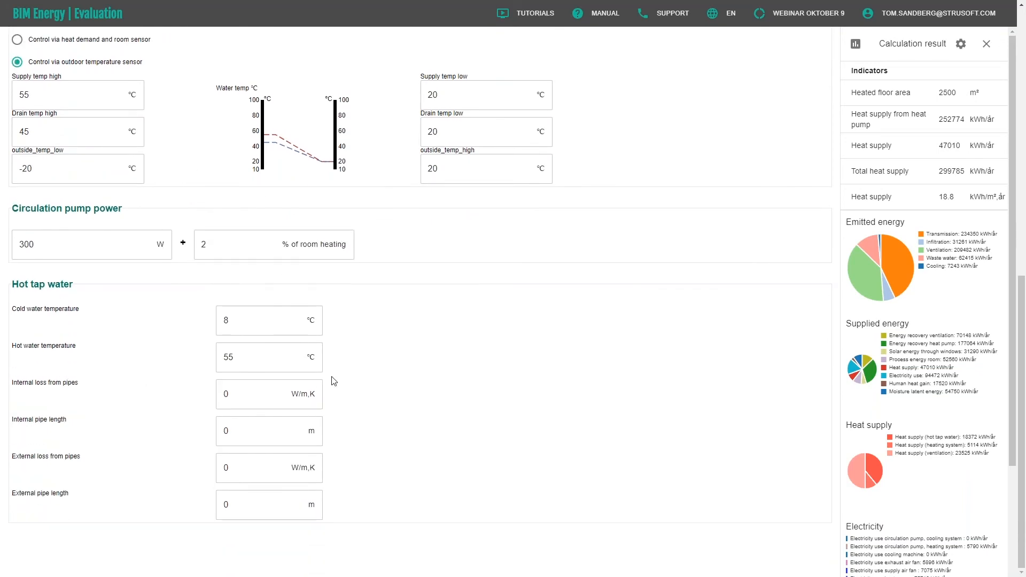
scroll(334, 380, "up", 4)
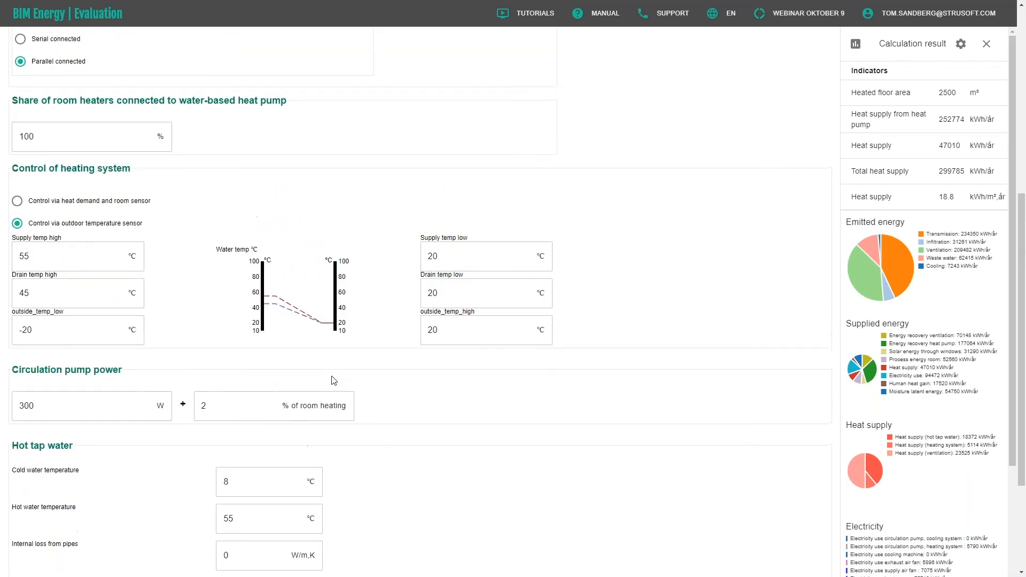
scroll(334, 380, "up", 1)
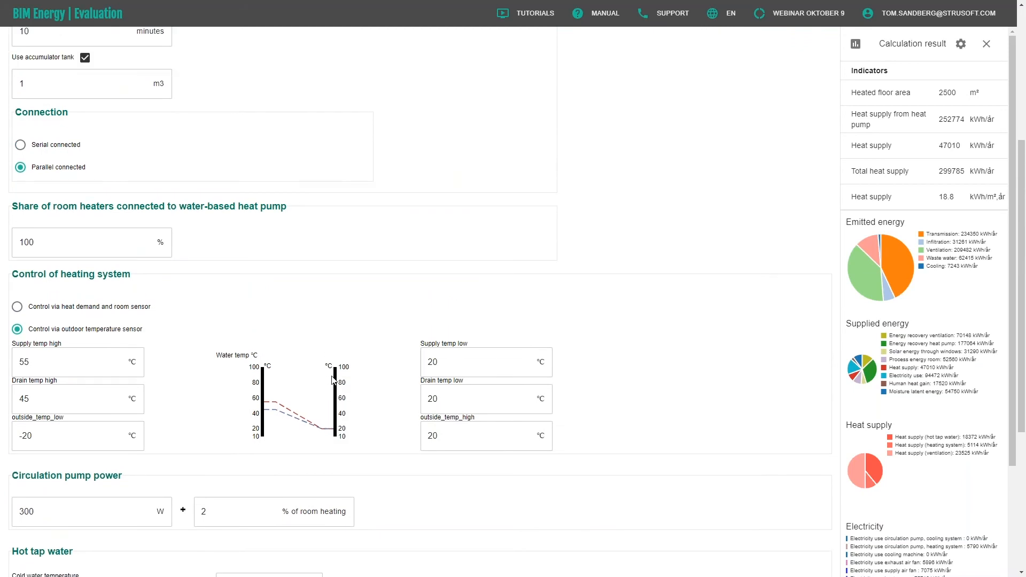
scroll(333, 380, "up", 5)
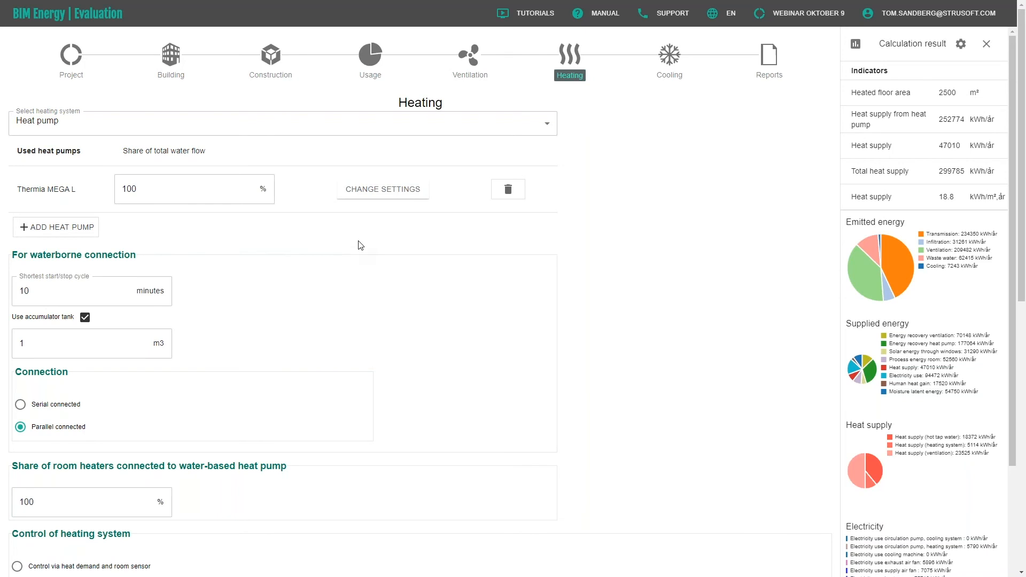
- Open the Thermia MEGA L heat pump settings and examine the available heat source types, keeping Geothermal, Rock
left_click(394, 190)
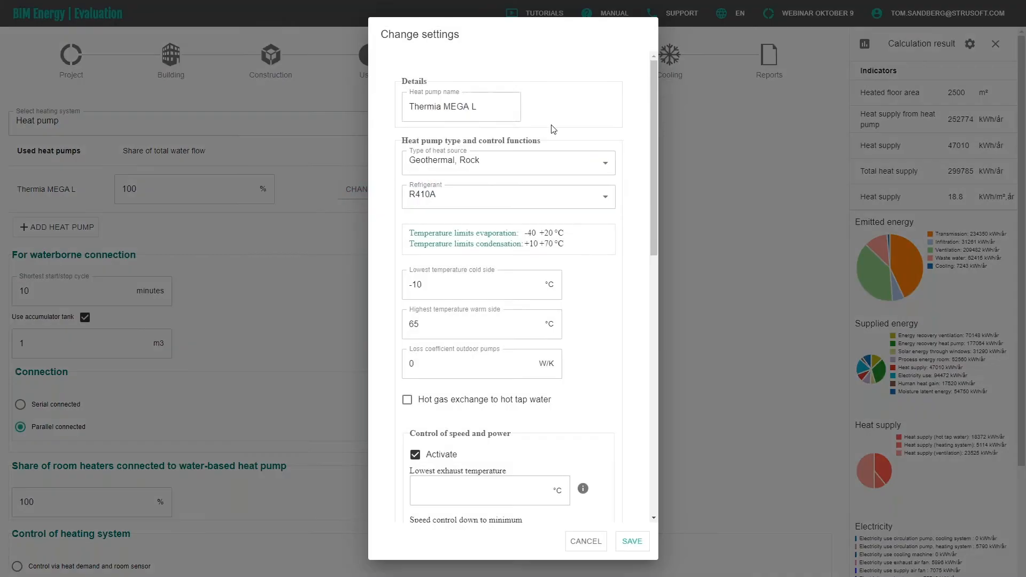
triple_click(505, 107)
left_click(553, 109)
left_click_drag(652, 157, 651, 187)
left_click(562, 92)
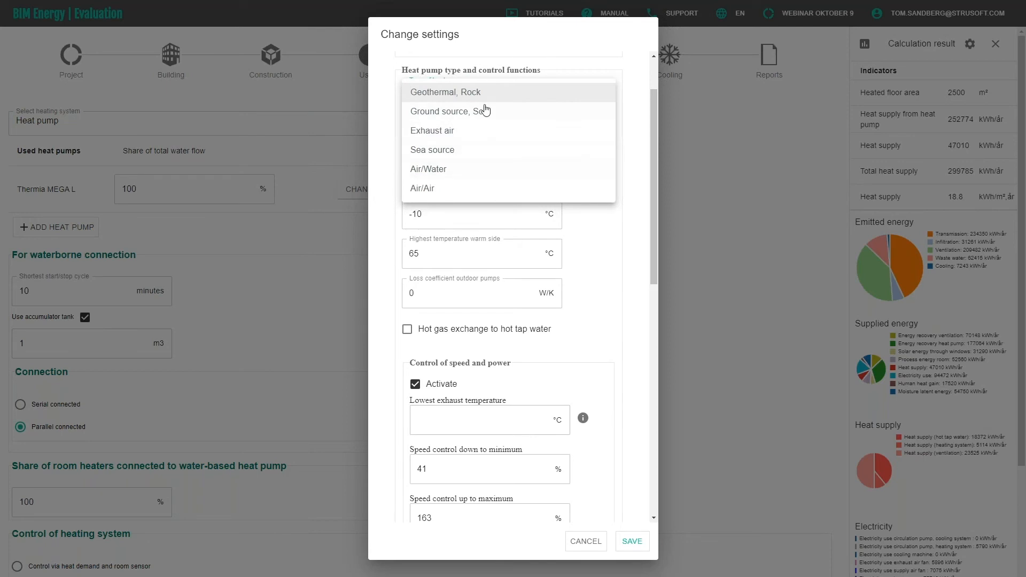
left_click(515, 94)
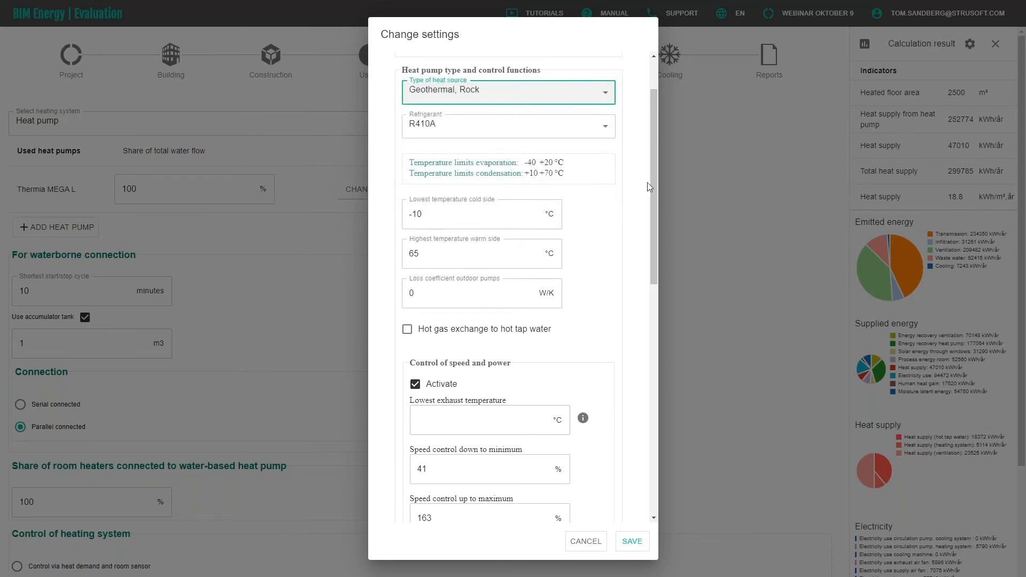
left_click_drag(659, 169, 656, 216)
left_click(631, 187)
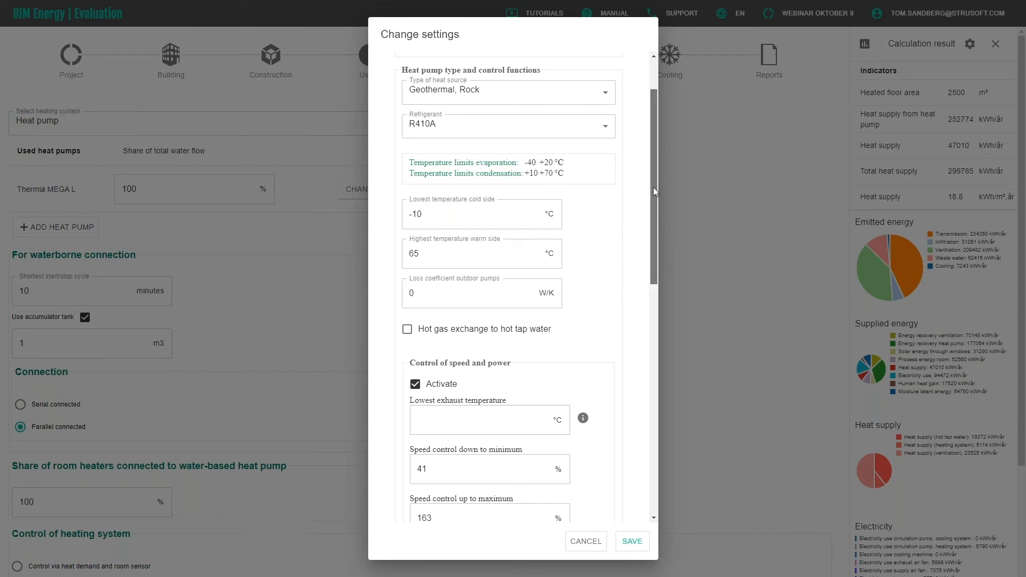
- Examine the heat pump's temperature limits, speed and power control, testing results, testing standard and distribution settings
left_click_drag(653, 187, 649, 226)
scroll(649, 228, "down", 1)
left_click(417, 115)
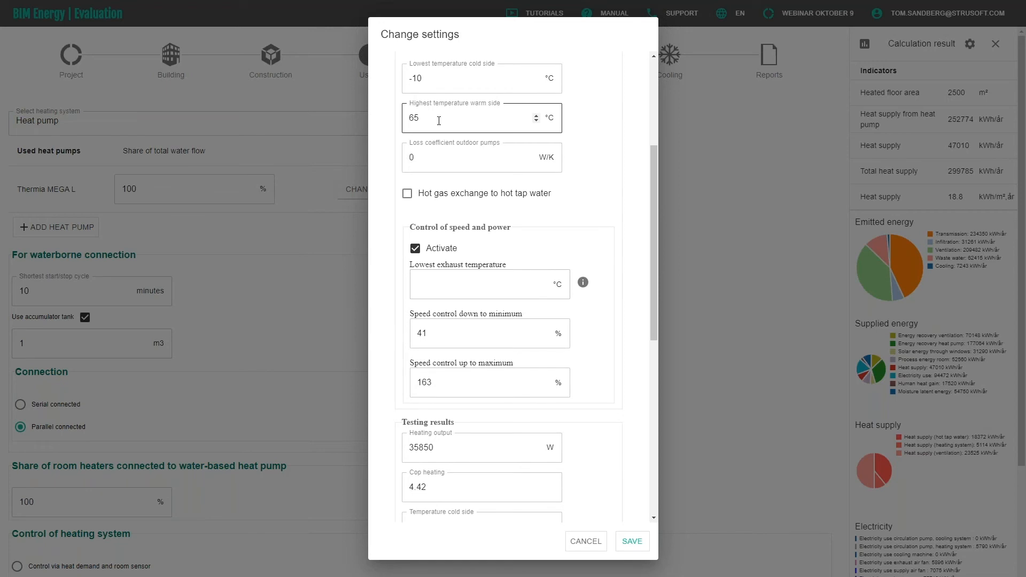
left_click_drag(654, 171, 653, 241)
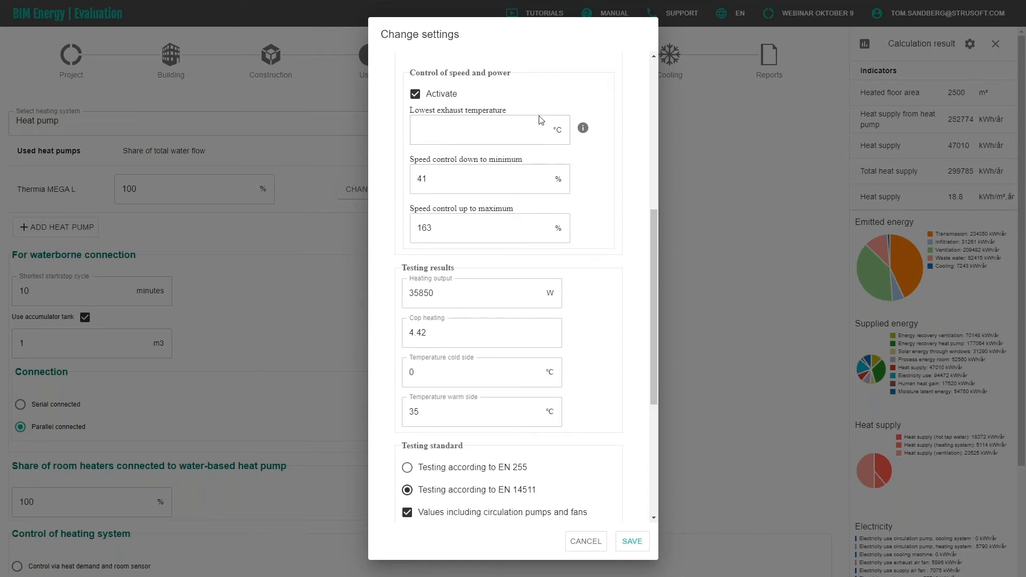
left_click_drag(656, 236, 652, 339)
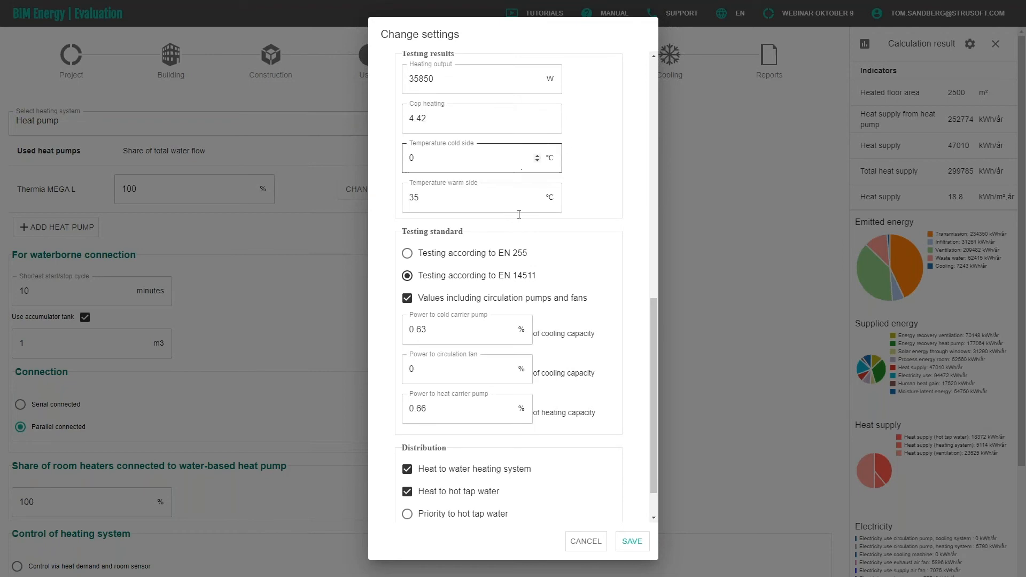
scroll(512, 238, "up", 4)
scroll(512, 238, "up", 6)
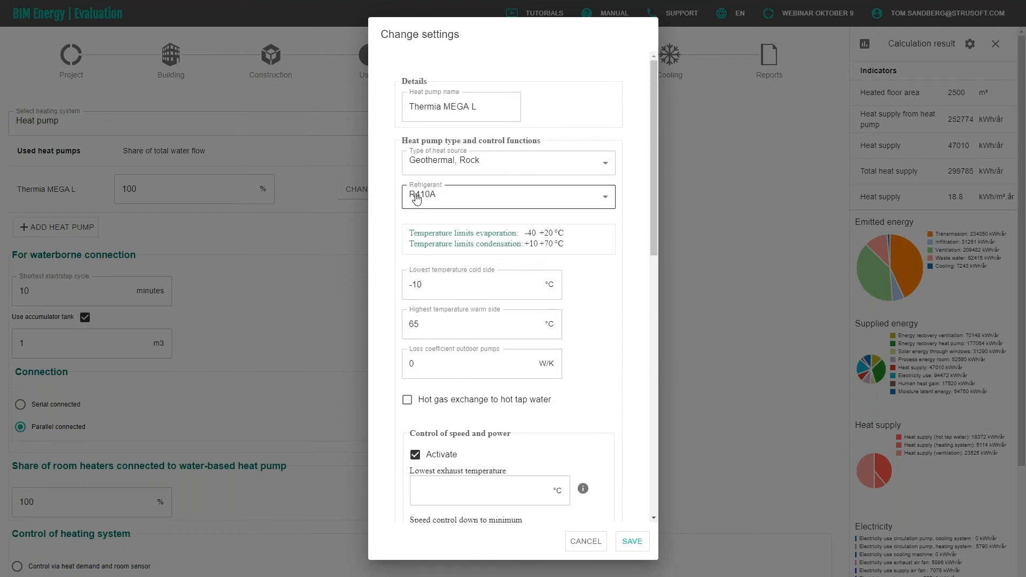
scroll(443, 196, "down", 6)
scroll(443, 199, "down", 2)
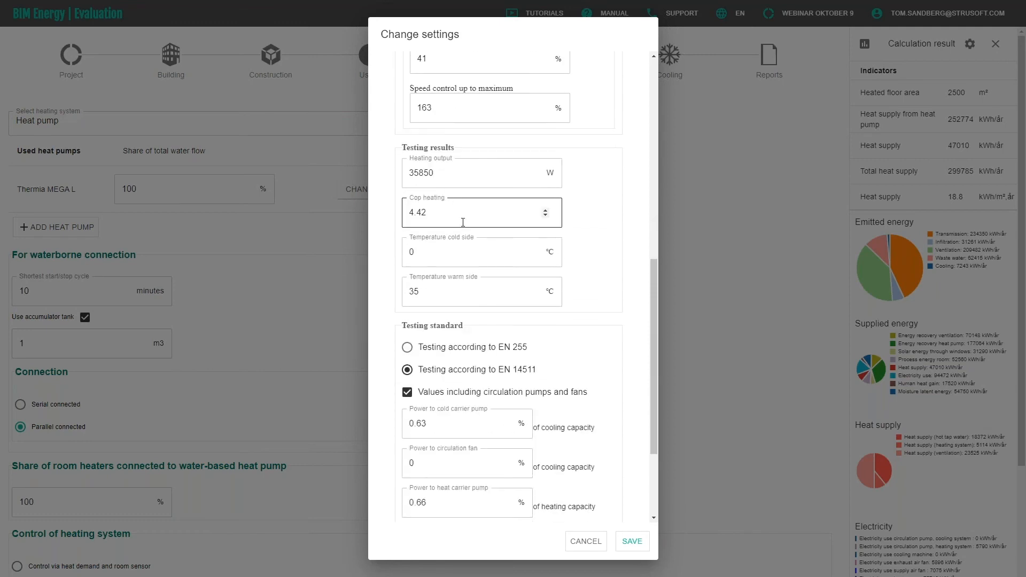
scroll(463, 222, "down", 1)
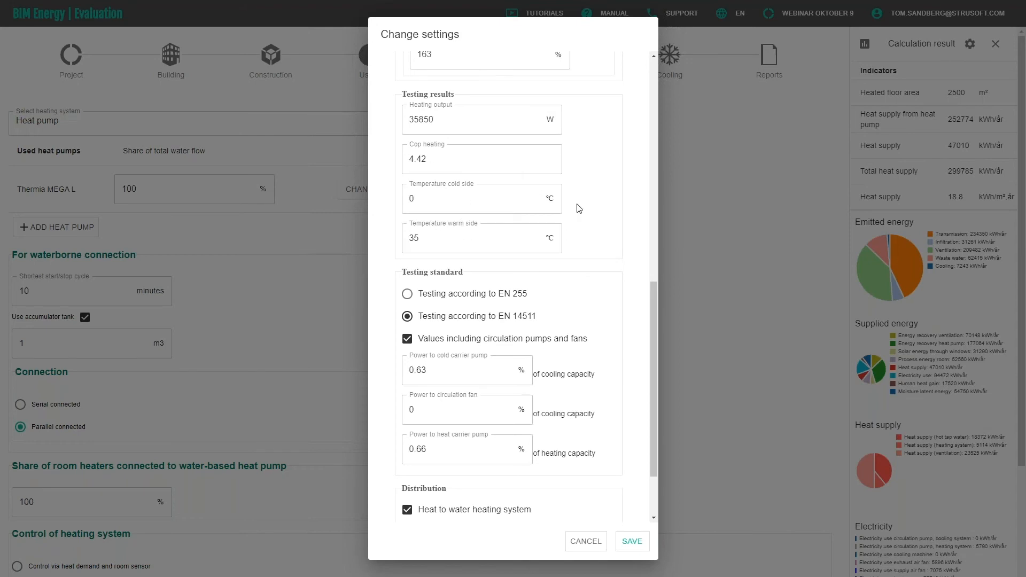
scroll(579, 208, "down", 2)
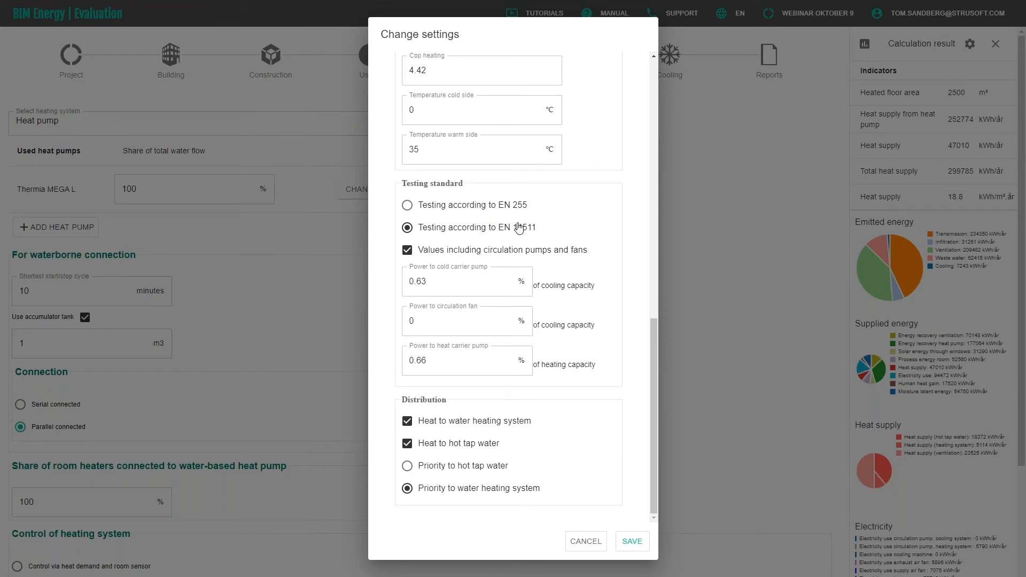
- Set the heat pump's distribution to Priority to hot tap water, keeping heat to both water heating and hot tap water, and save the settings
left_click(409, 423)
left_click(408, 424)
left_click(407, 446)
left_click(407, 446)
left_click(500, 470)
left_click(632, 541)
left_click(691, 466)
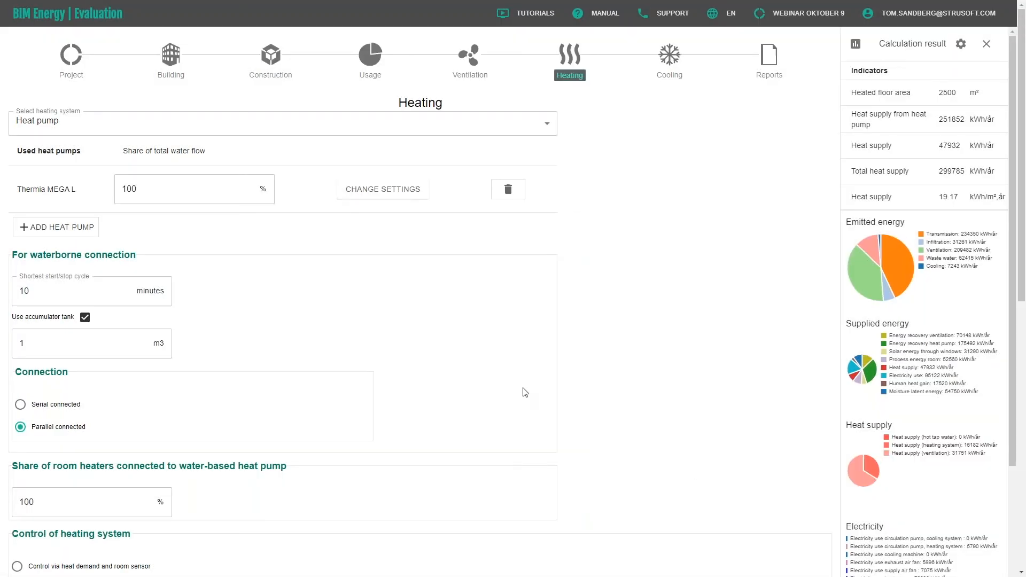
- On the cooling page, try District cooling and switch the type of cooling to Cooling machine
left_click(676, 68)
left_click(156, 124)
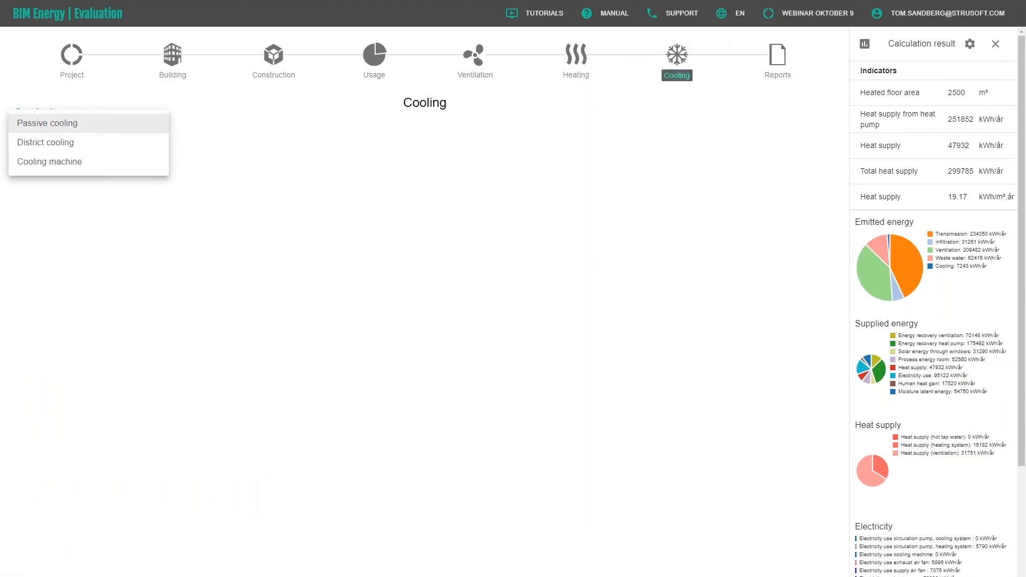
left_click(119, 145)
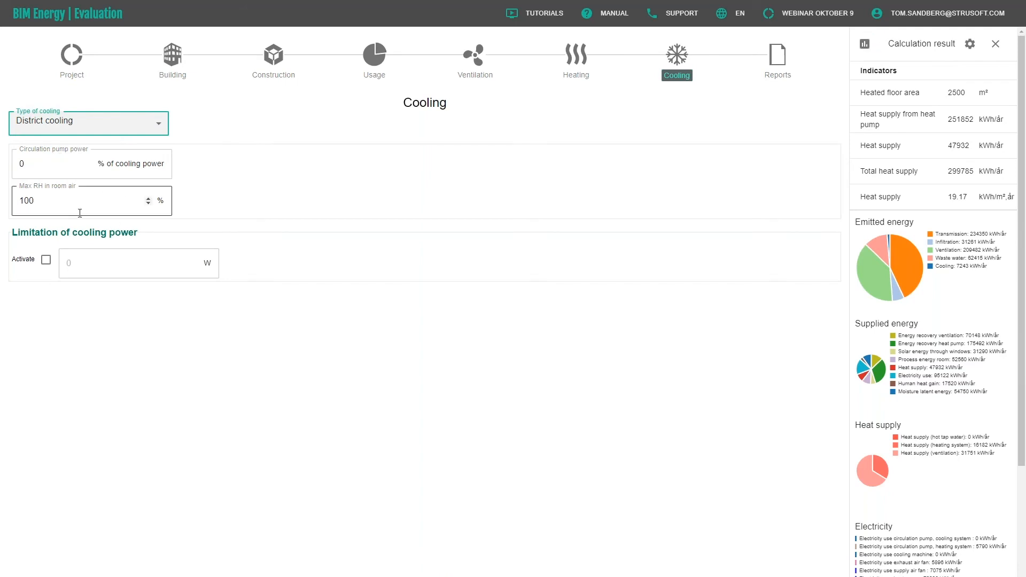
left_click(154, 130)
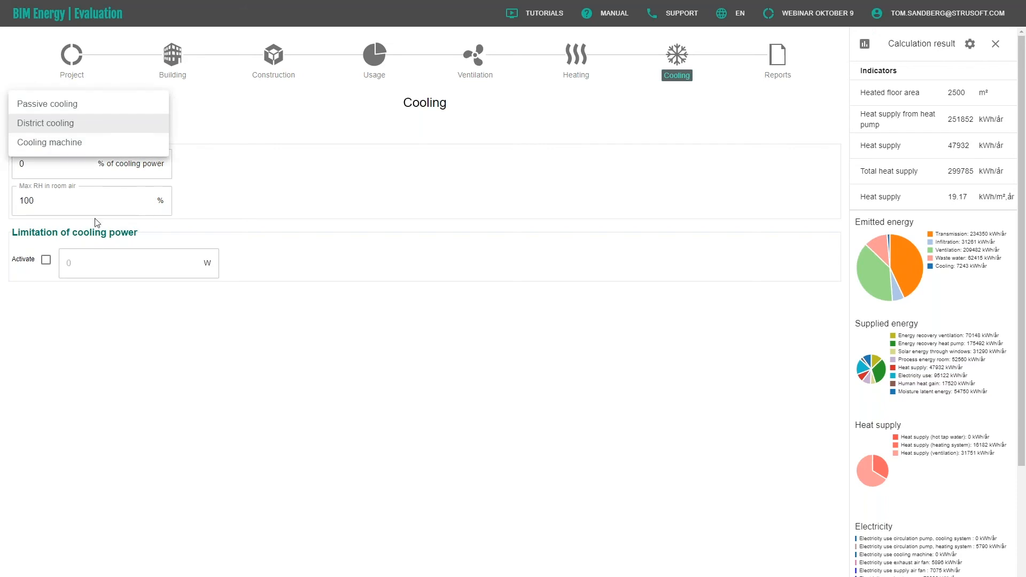
left_click(92, 144)
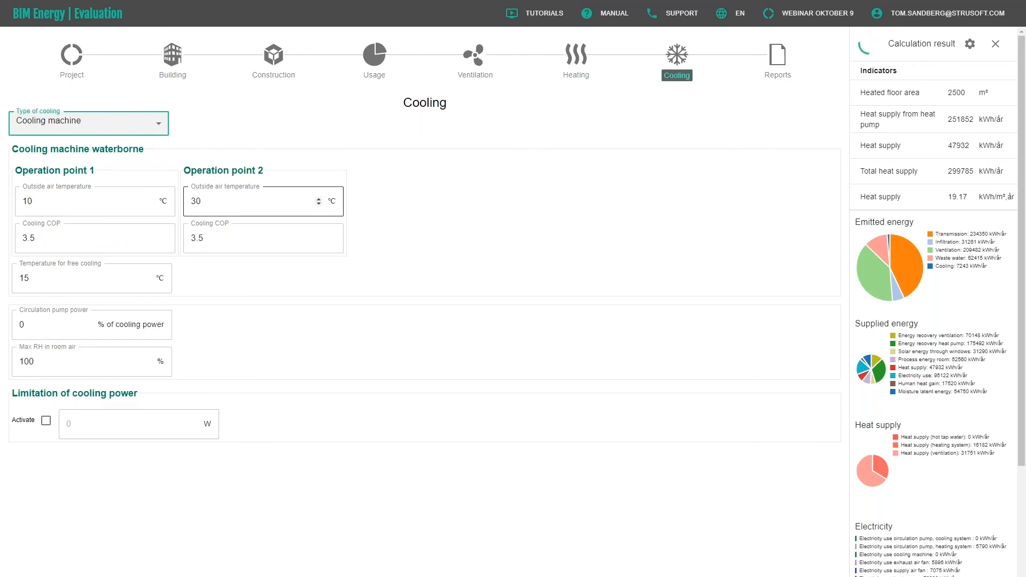
- Set the cooling machine's cooling COP at operation point 1 to 4 and the maximum RH in room air to 75 %
double_click(110, 241)
type("4")
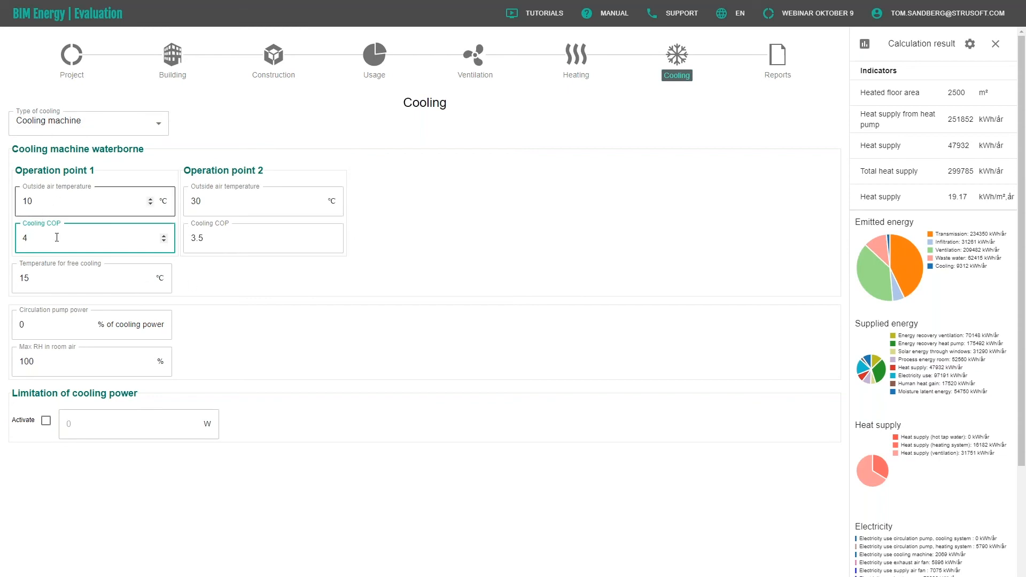
left_click(268, 286)
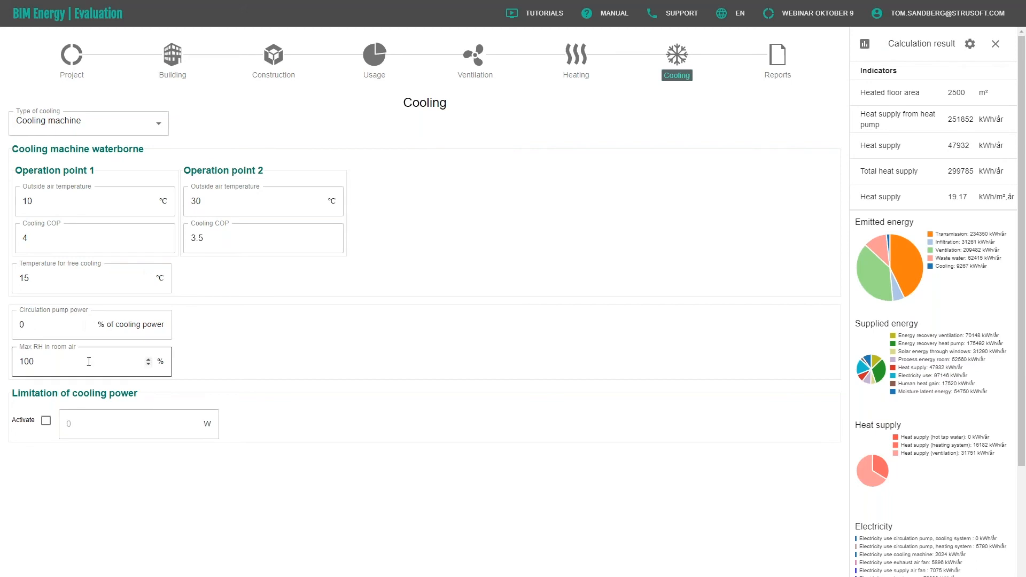
left_click(37, 361)
double_click(42, 366)
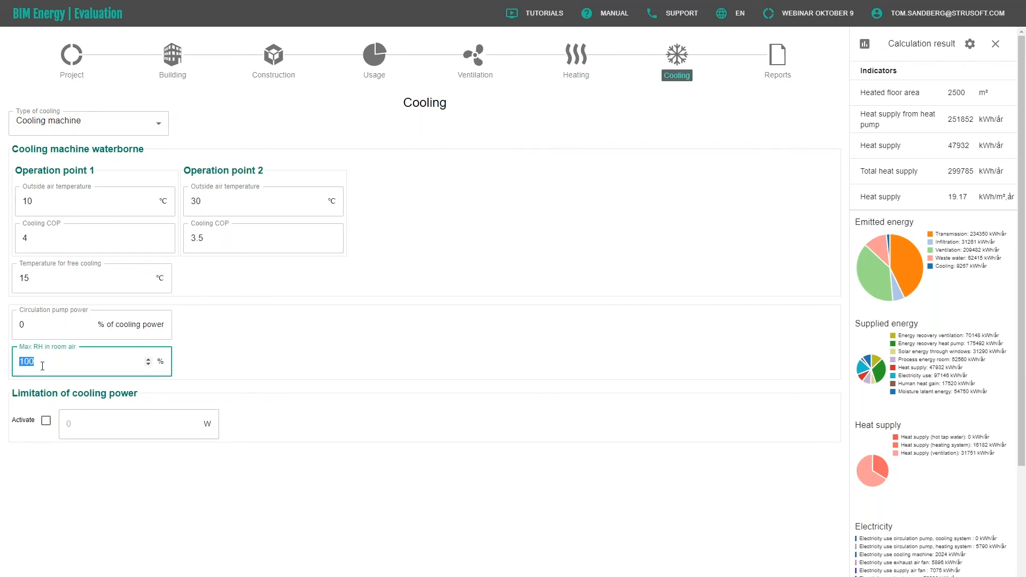
type("75")
- Set the type of cooling back to Passive cooling
left_click(156, 134)
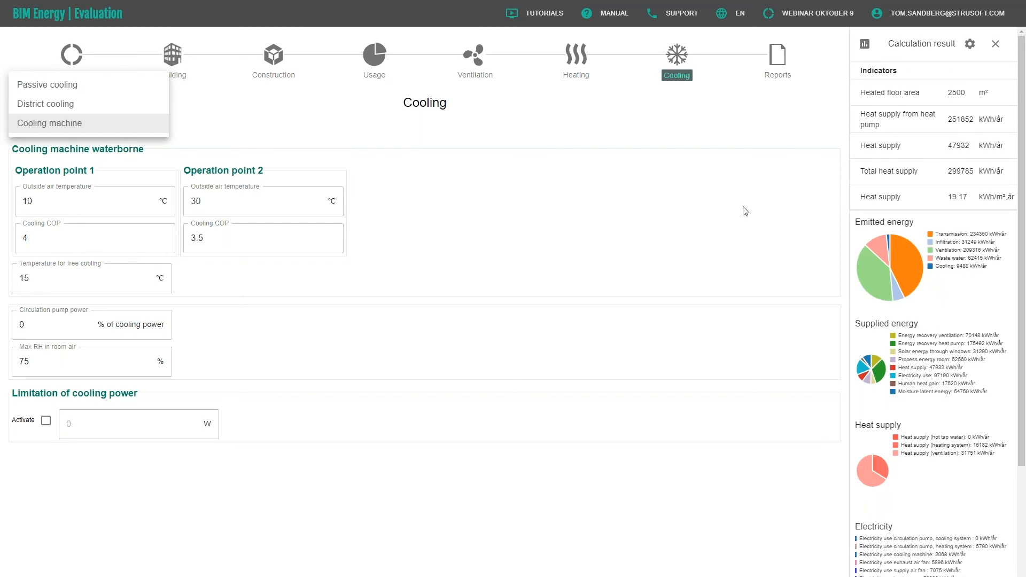
left_click(95, 85)
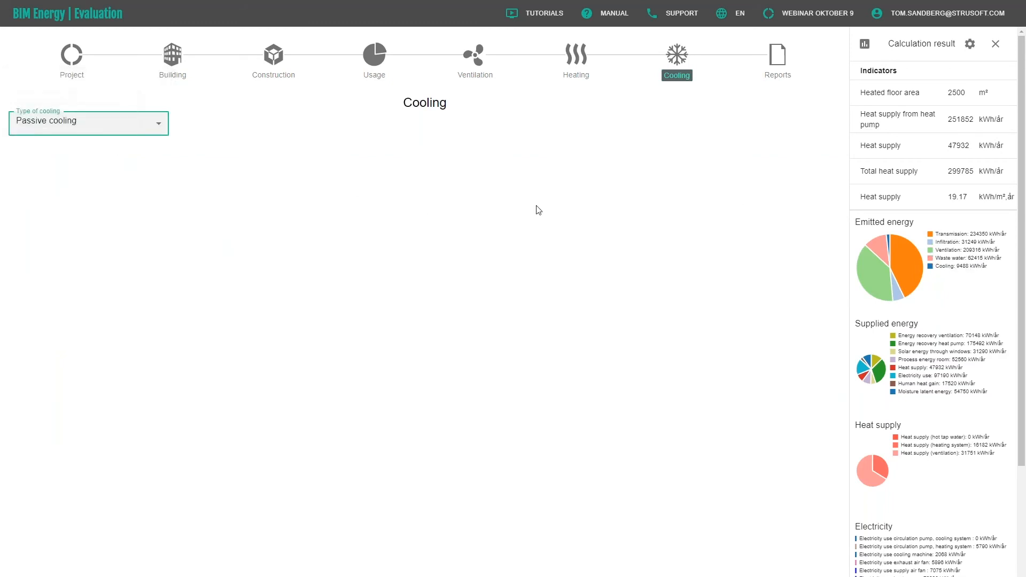
- Open the project report and review its input data, from surrounding conditions and constructions through usage, ventilation, heat supply and cooling
left_click(788, 76)
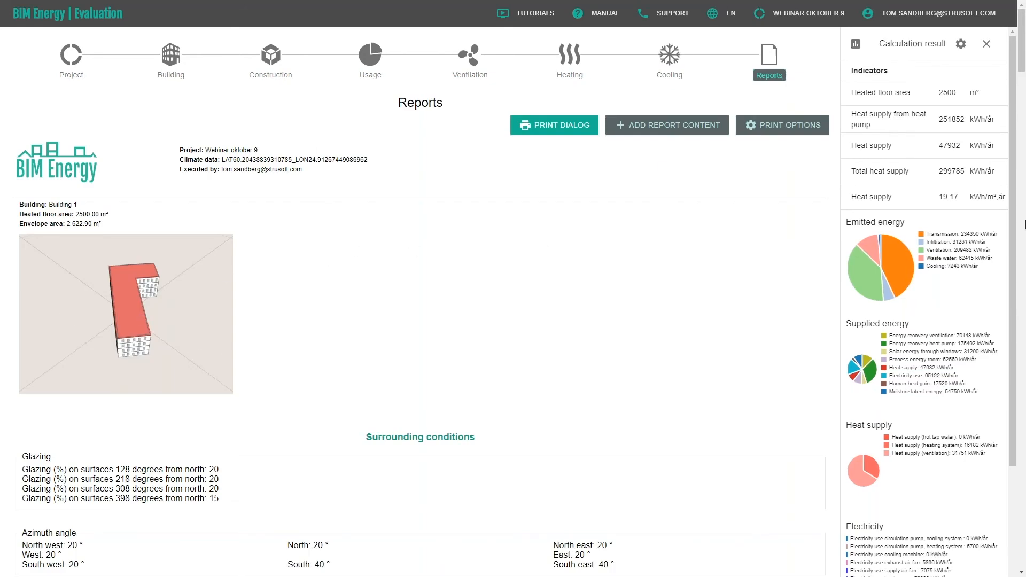
left_click_drag(1025, 76, 1025, 102)
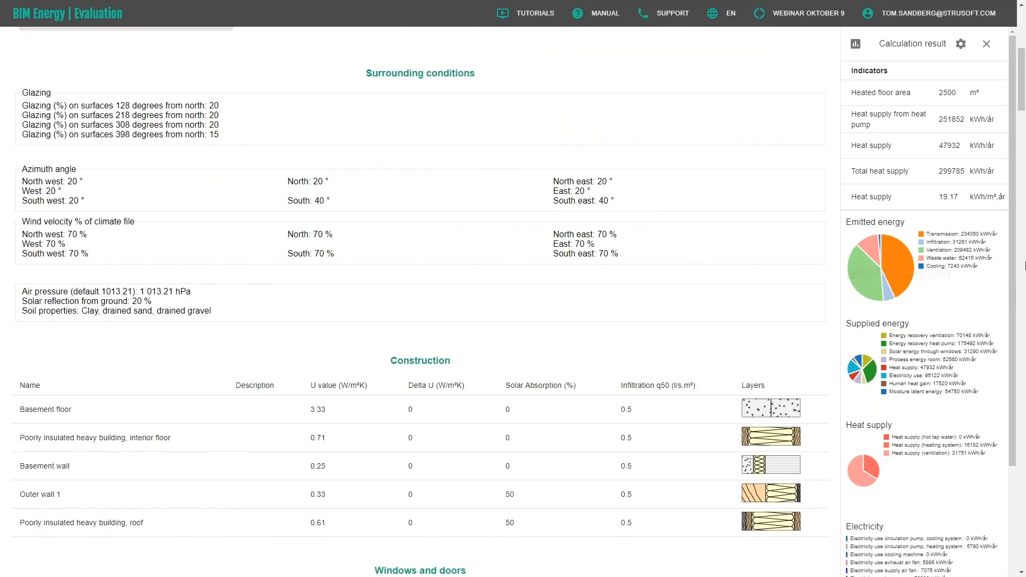
scroll(1025, 176, "down", 5)
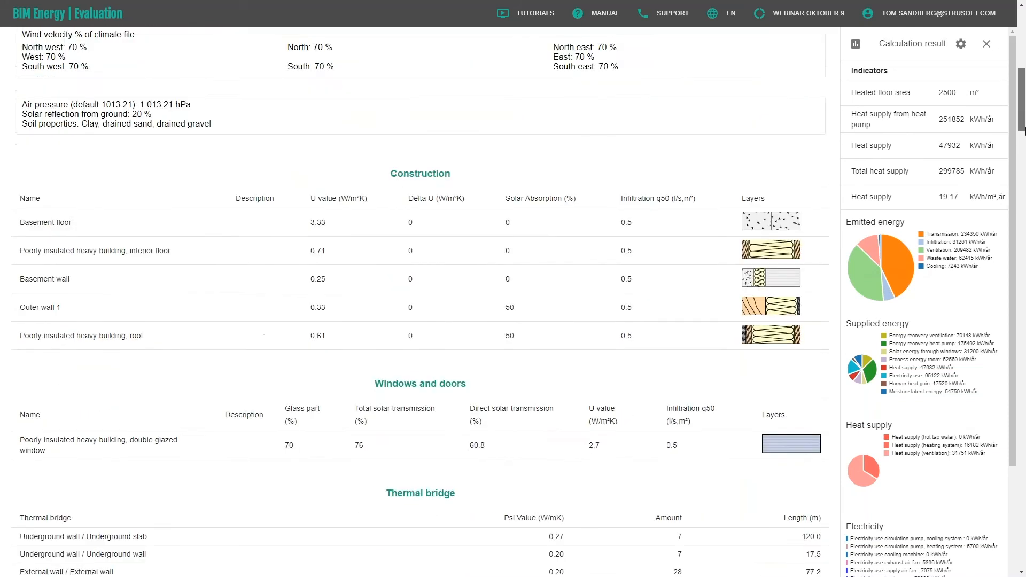
left_click_drag(1024, 133, 1025, 192)
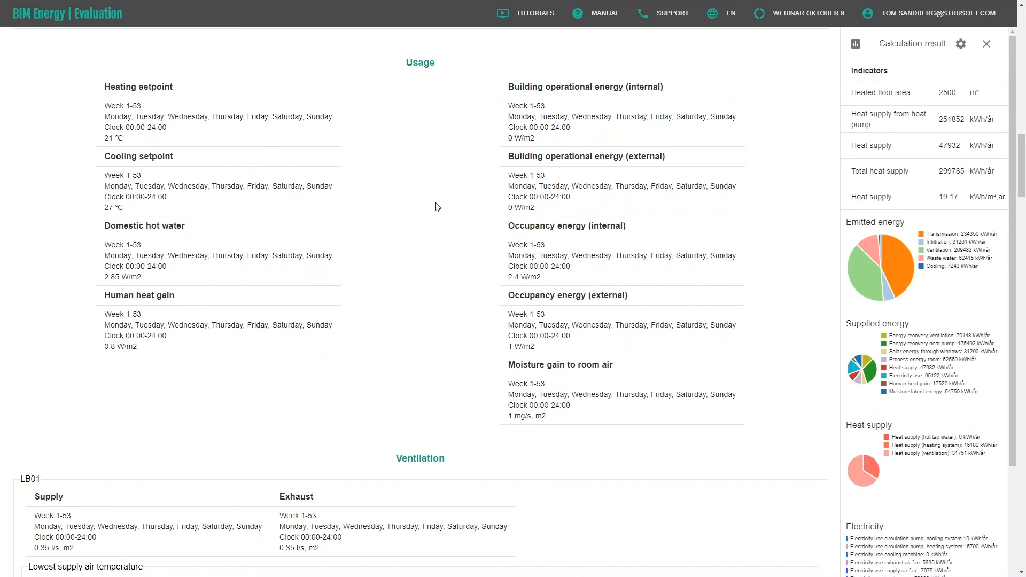
scroll(437, 206, "down", 7)
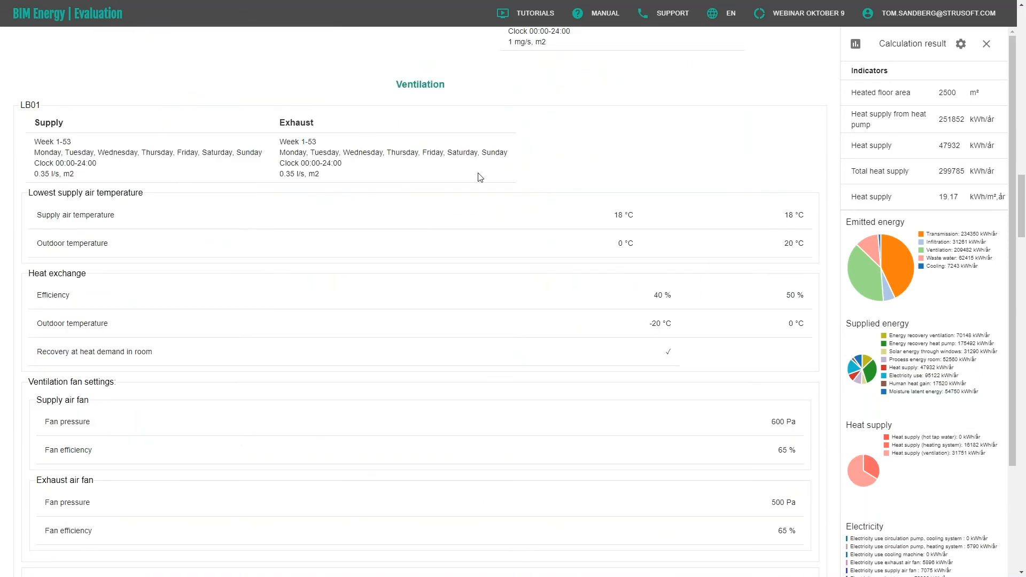
scroll(400, 314, "down", 1)
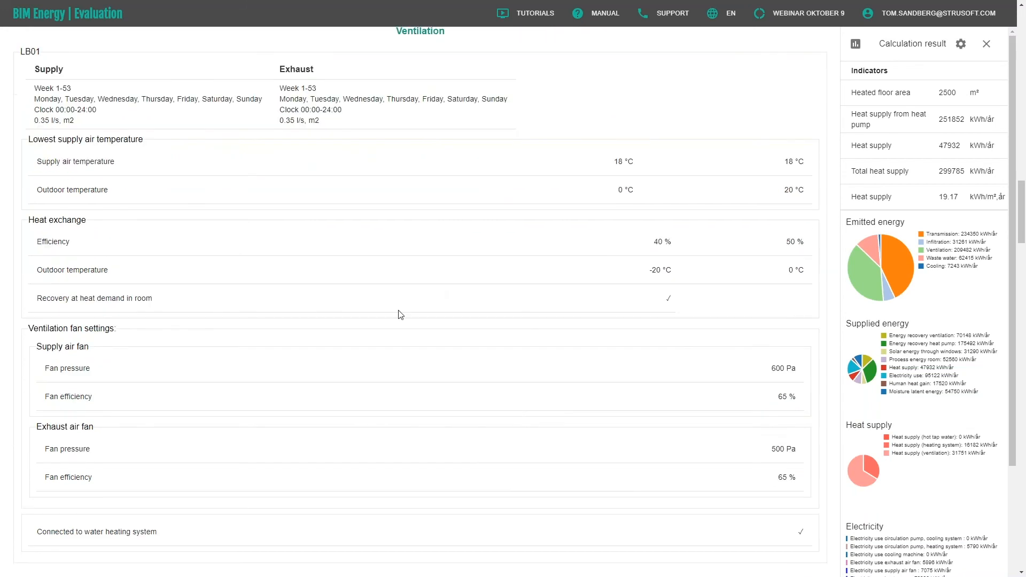
scroll(452, 284, "down", 3)
scroll(452, 283, "down", 7)
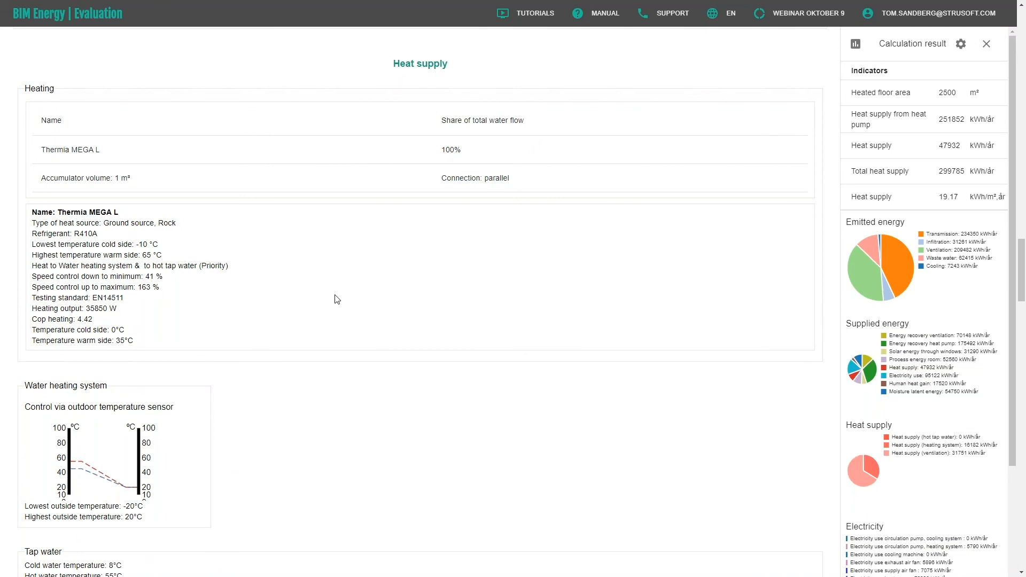
scroll(337, 298, "down", 2)
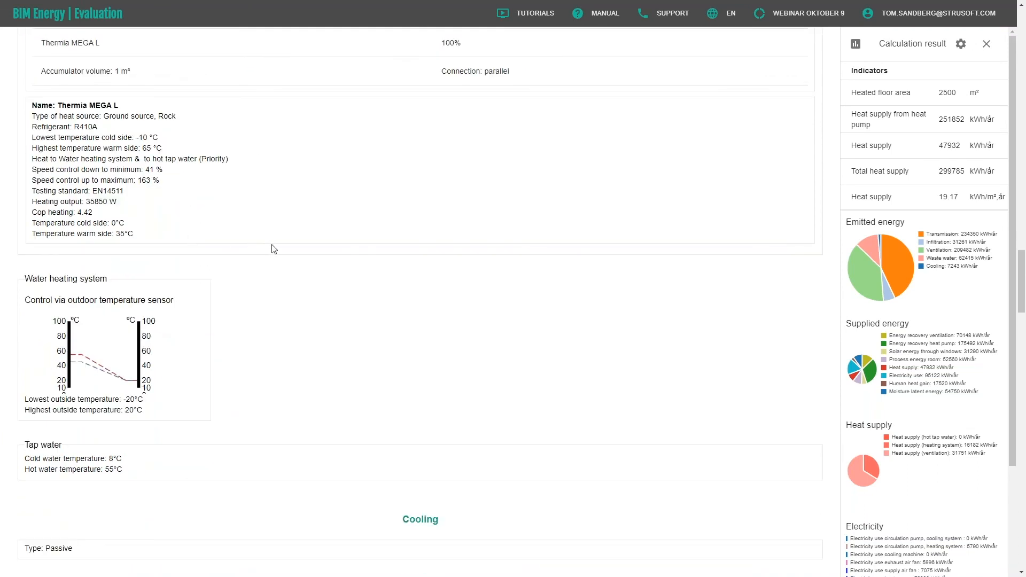
scroll(328, 260, "down", 3)
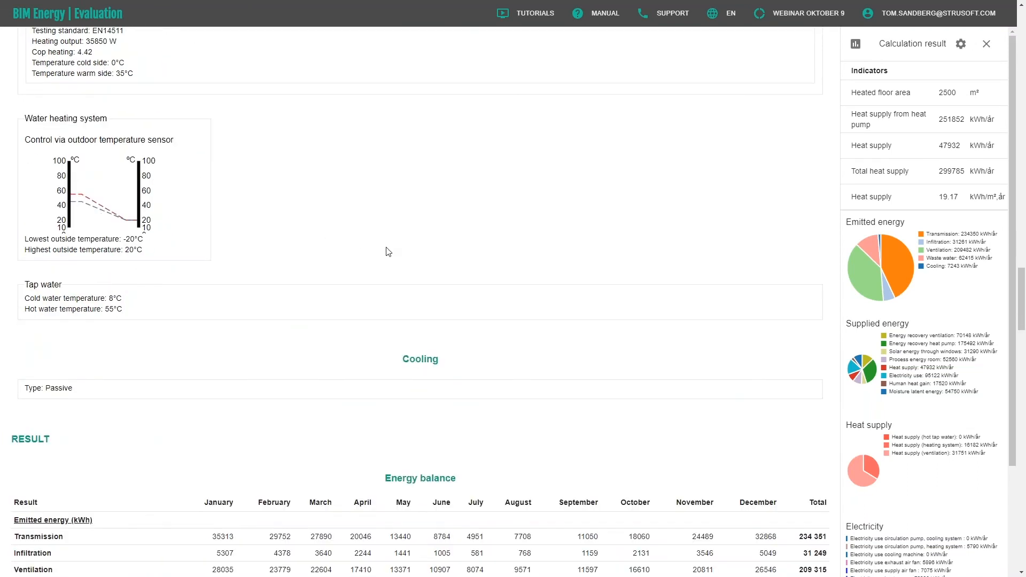
- Examine the report's monthly energy balance of emitted and supplied energy and the building's key values
scroll(388, 251, "down", 4)
scroll(388, 251, "down", 1)
scroll(416, 156, "down", 2)
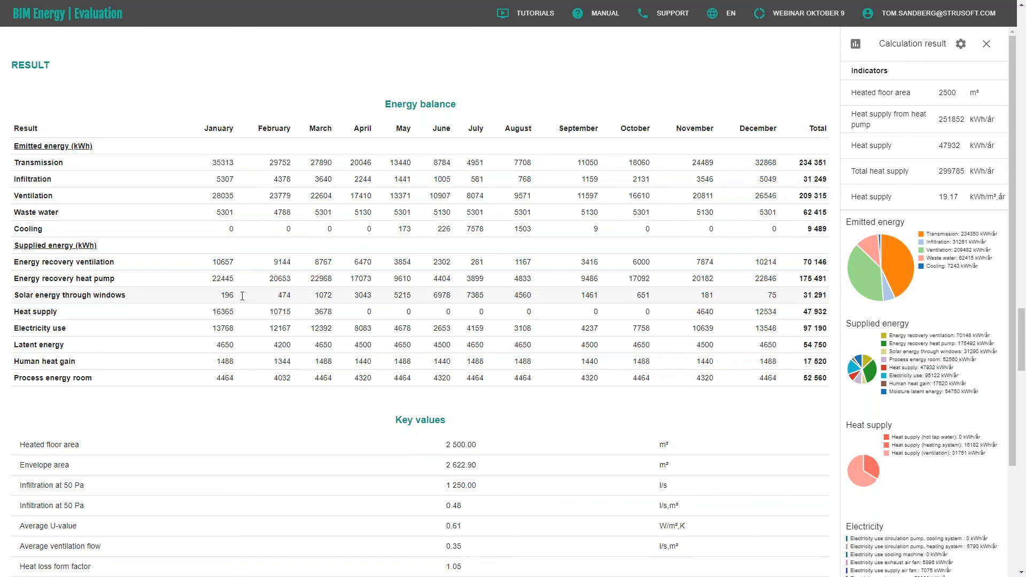
scroll(242, 297, "down", 4)
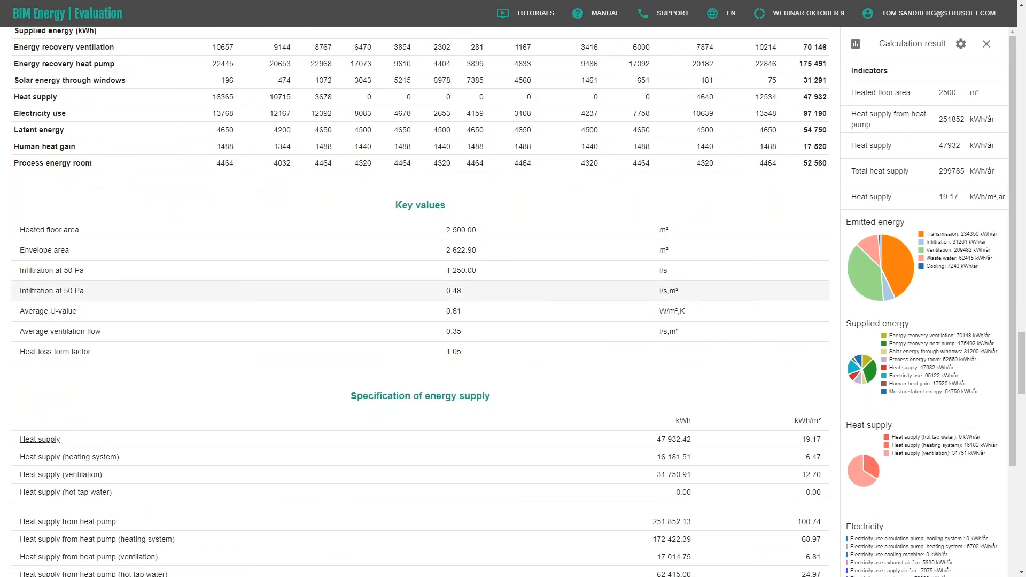
scroll(497, 288, "down", 1)
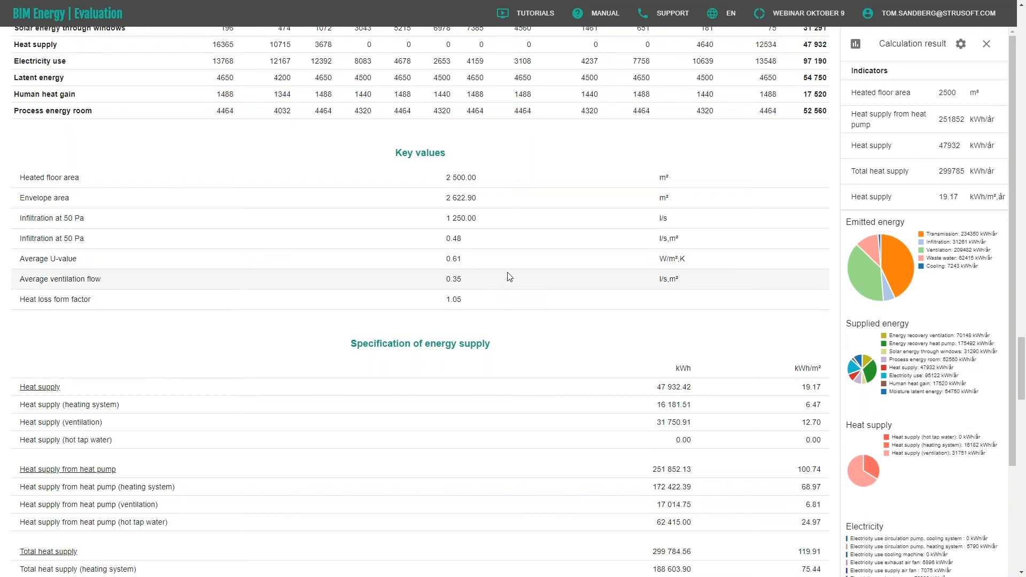
- Examine the specification of energy supply for heating, cooling and electricity, plus the schedule result and outdoor temperature charts
scroll(528, 300, "down", 2)
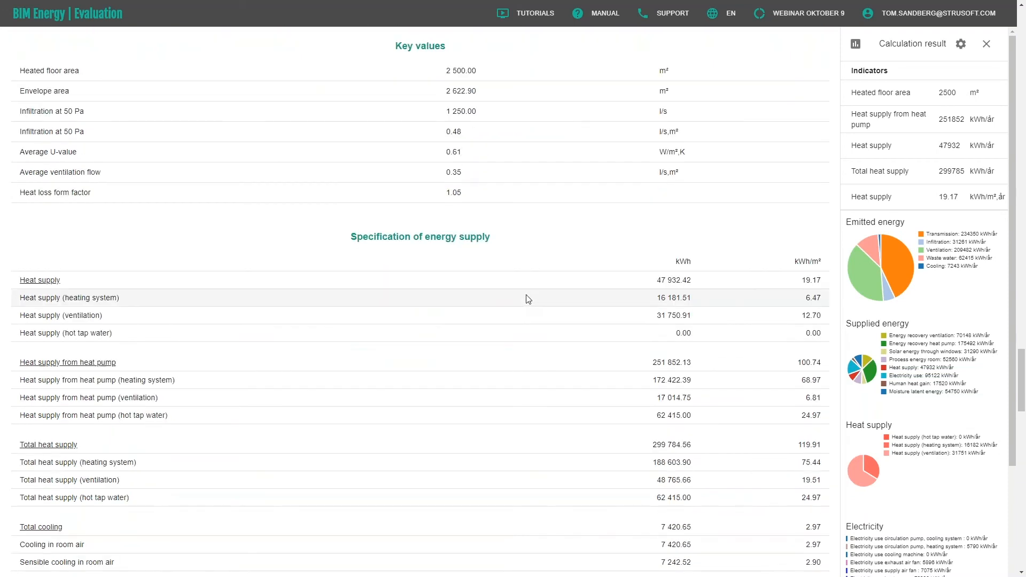
scroll(527, 298, "down", 2)
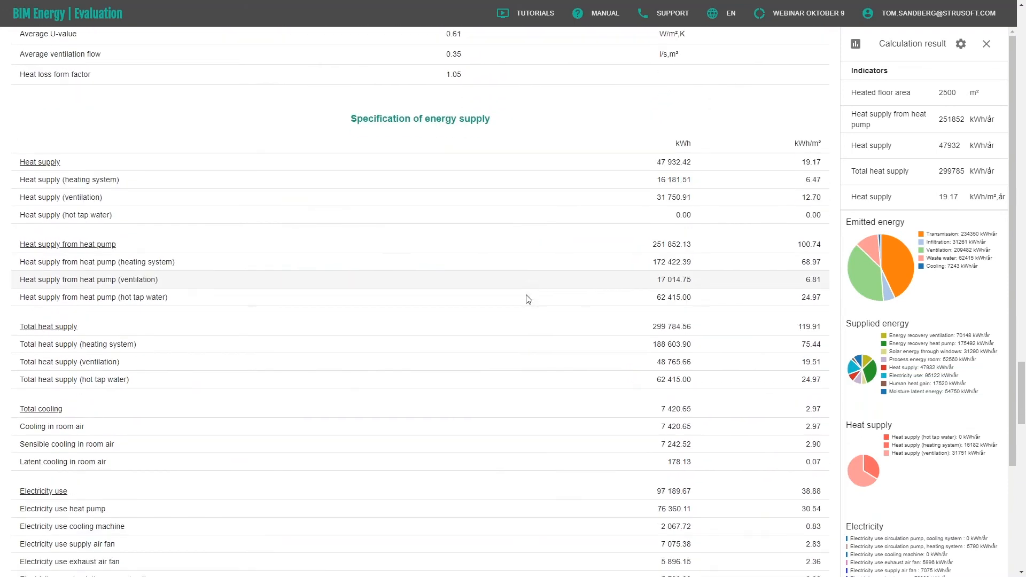
scroll(506, 271, "down", 1)
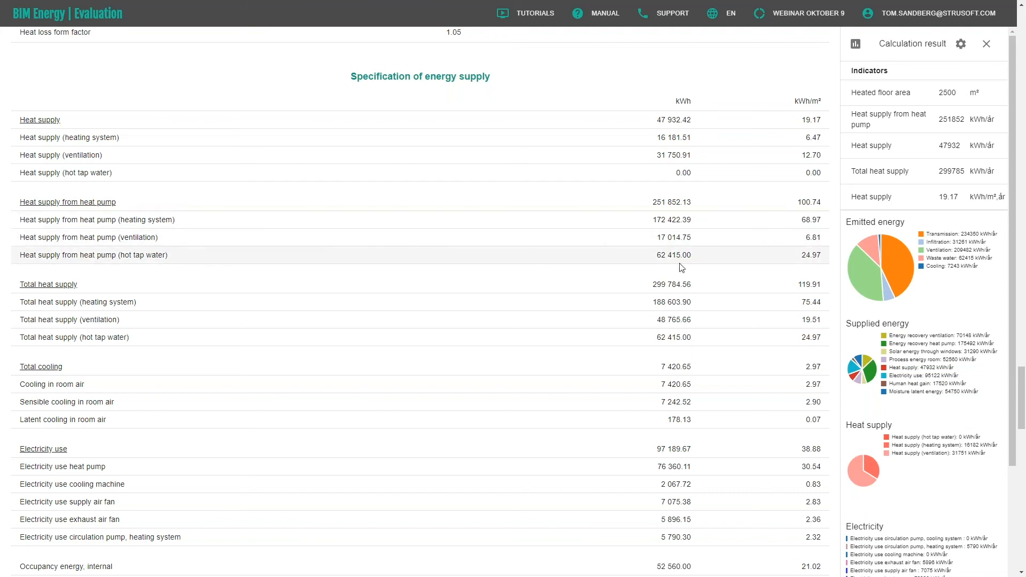
scroll(593, 278, "down", 2)
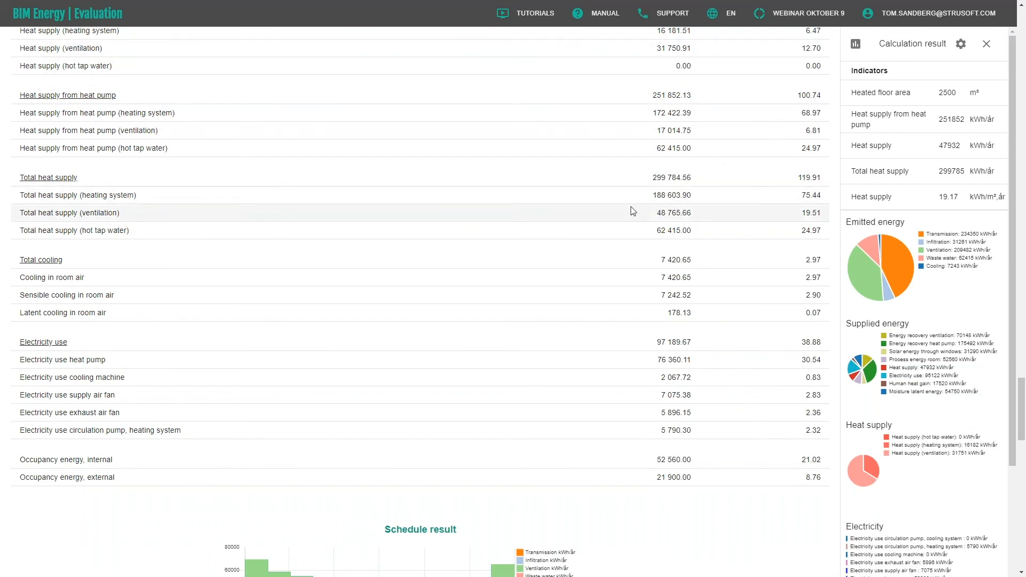
scroll(632, 211, "down", 2)
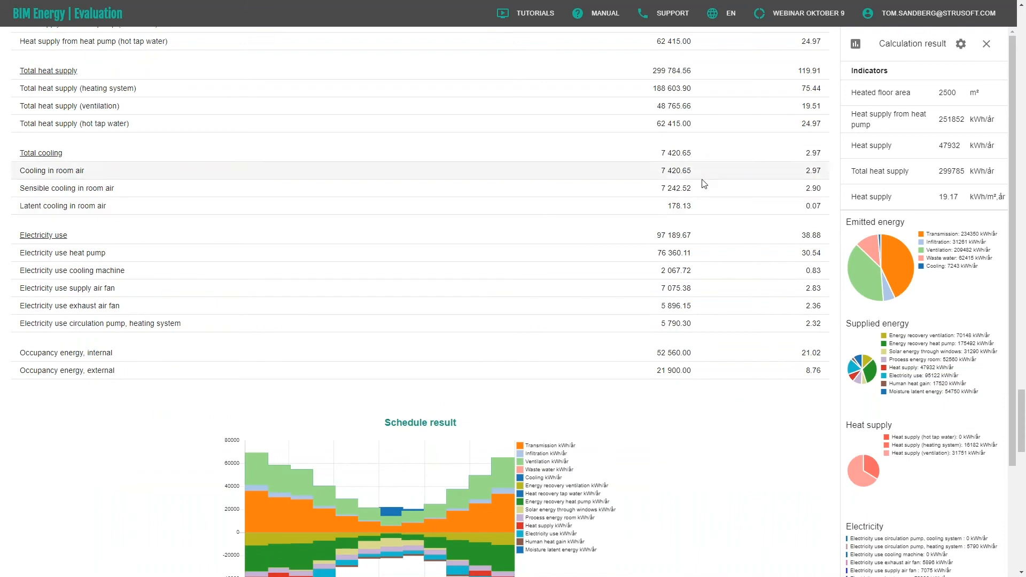
scroll(705, 184, "down", 1)
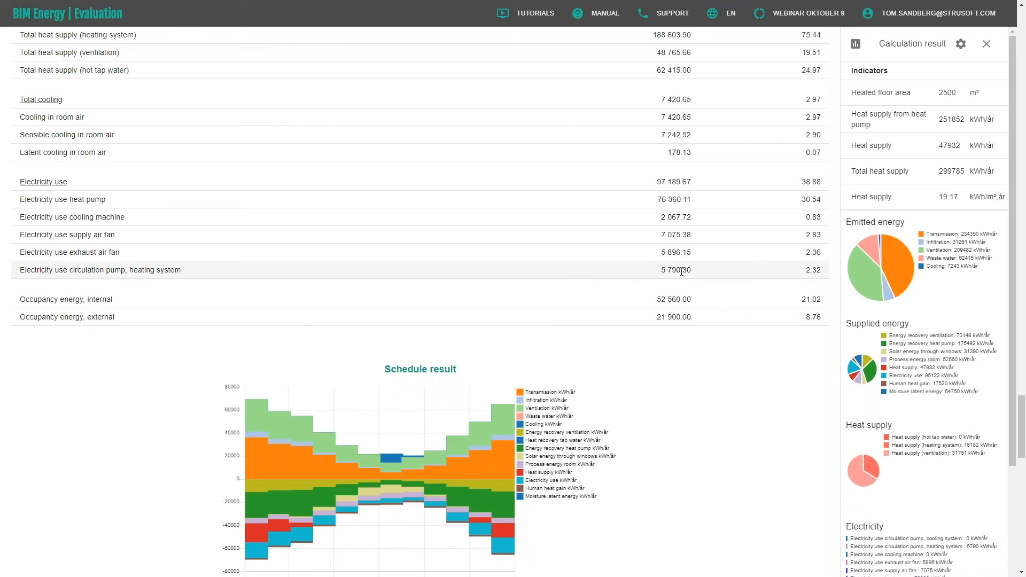
scroll(698, 270, "down", 1)
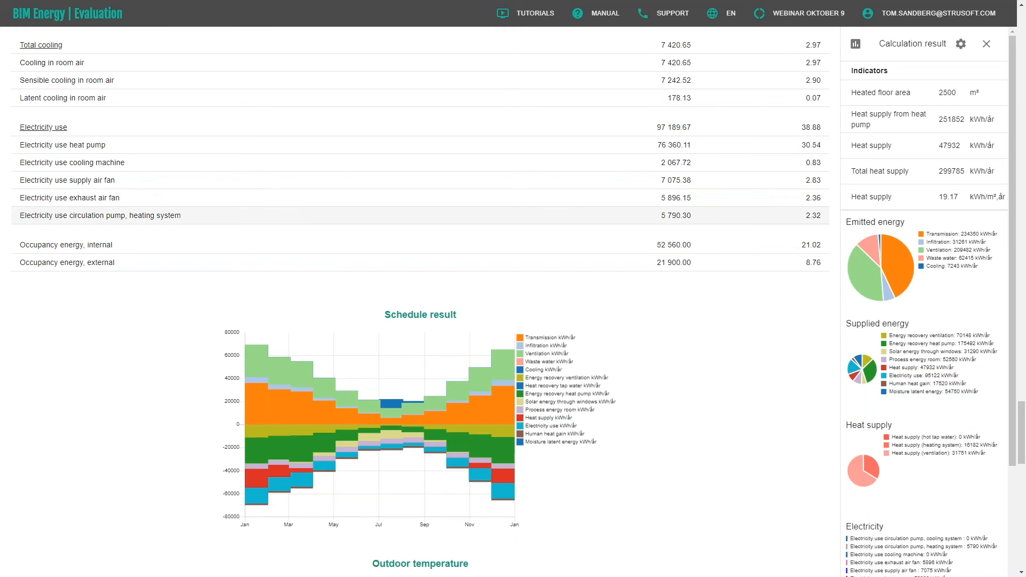
scroll(665, 219, "down", 2)
scroll(746, 265, "down", 3)
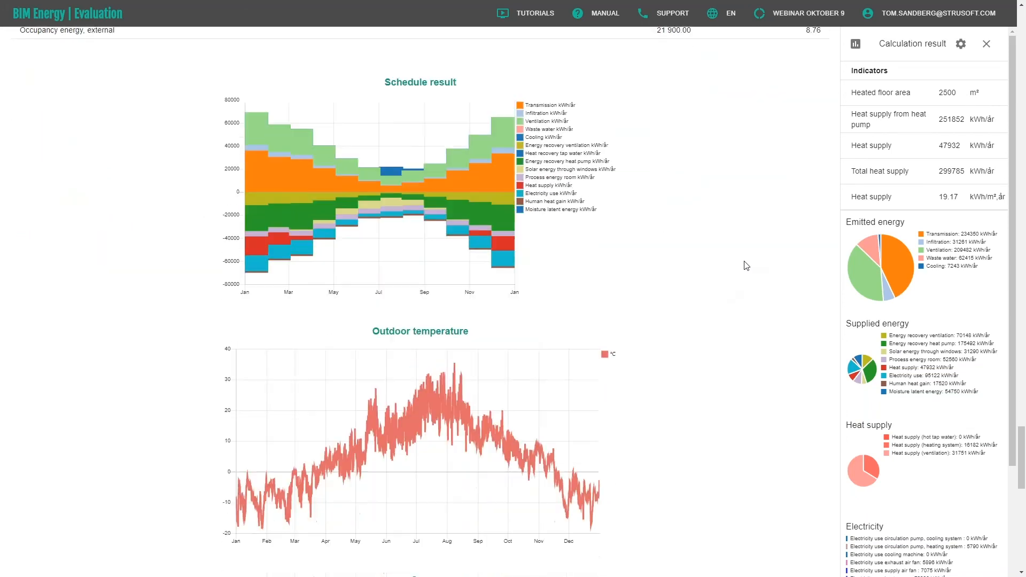
- In new report content, choose the Heat supply category with the Total heat supply indicator and plot it against outside temperature
scroll(746, 266, "up", 10)
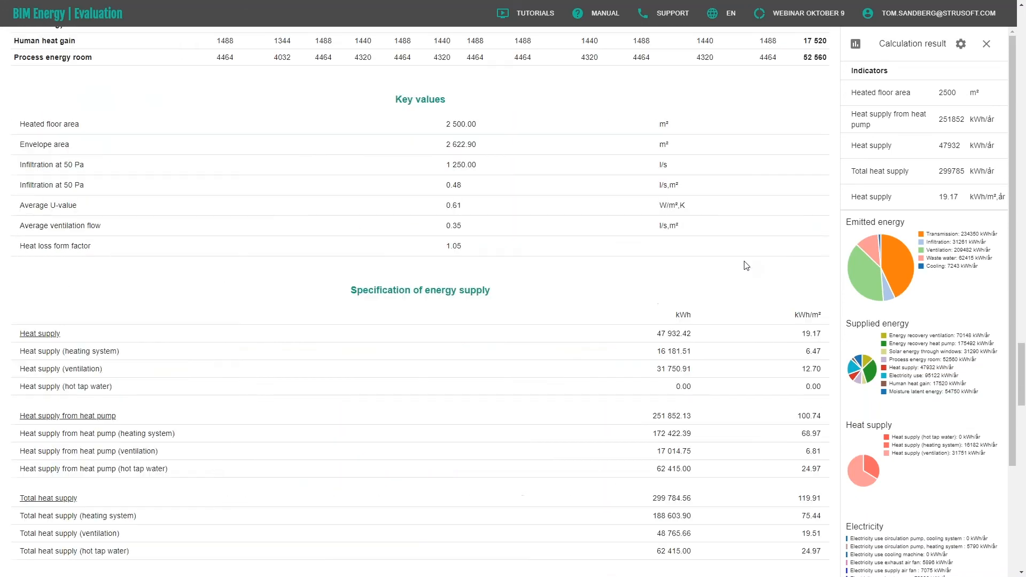
scroll(747, 265, "up", 15)
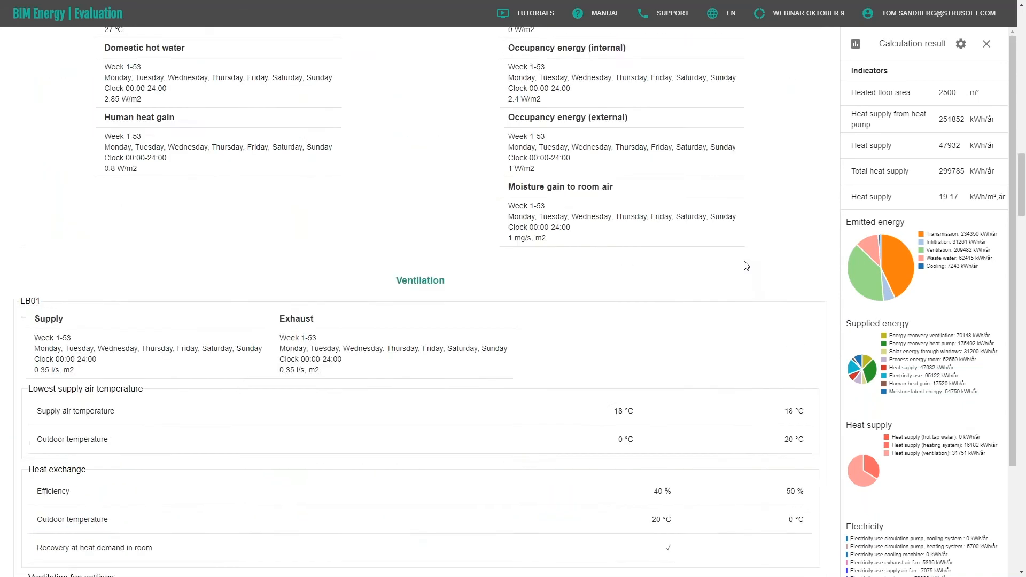
scroll(746, 265, "up", 5)
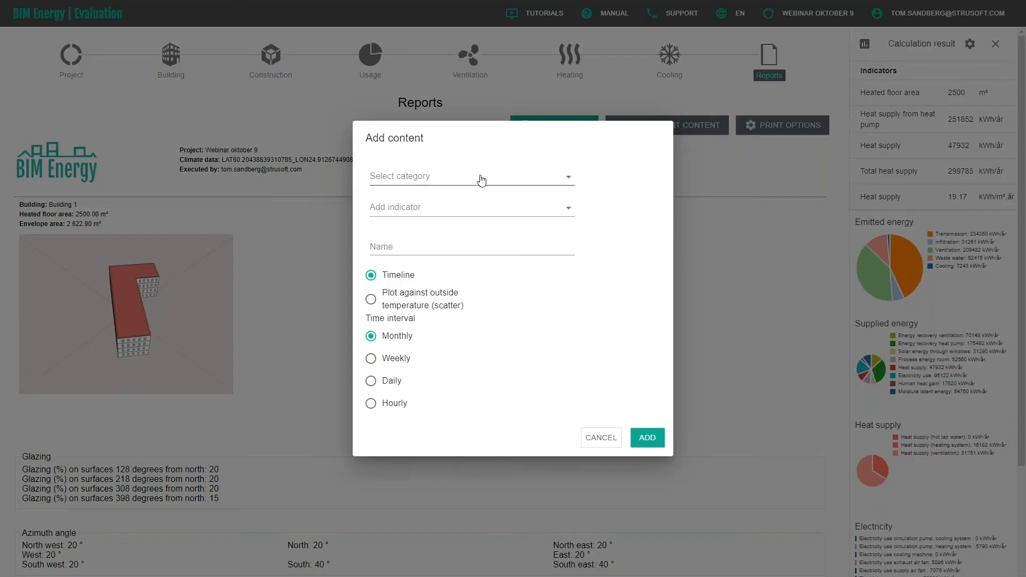
left_click(471, 180)
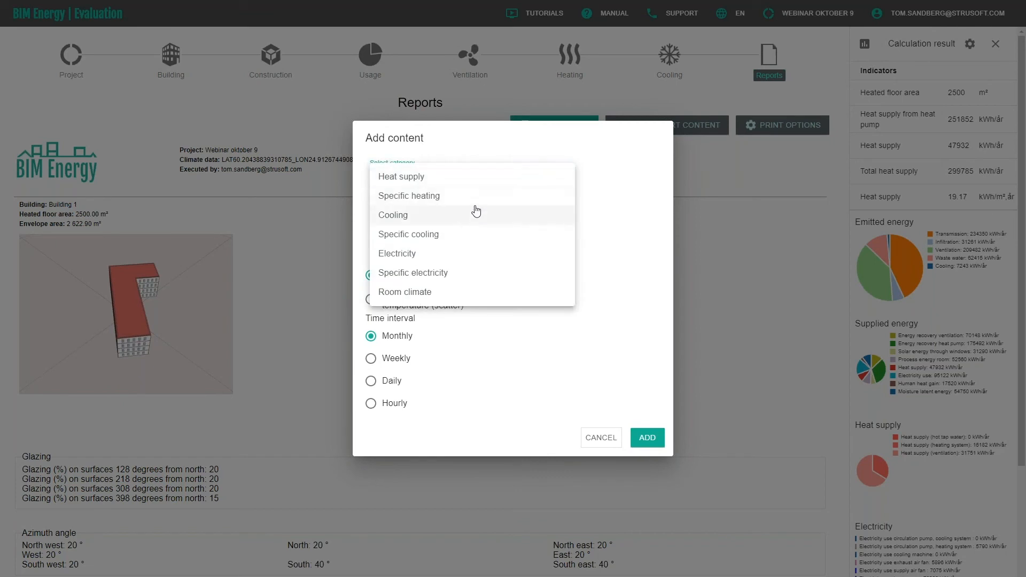
left_click(485, 178)
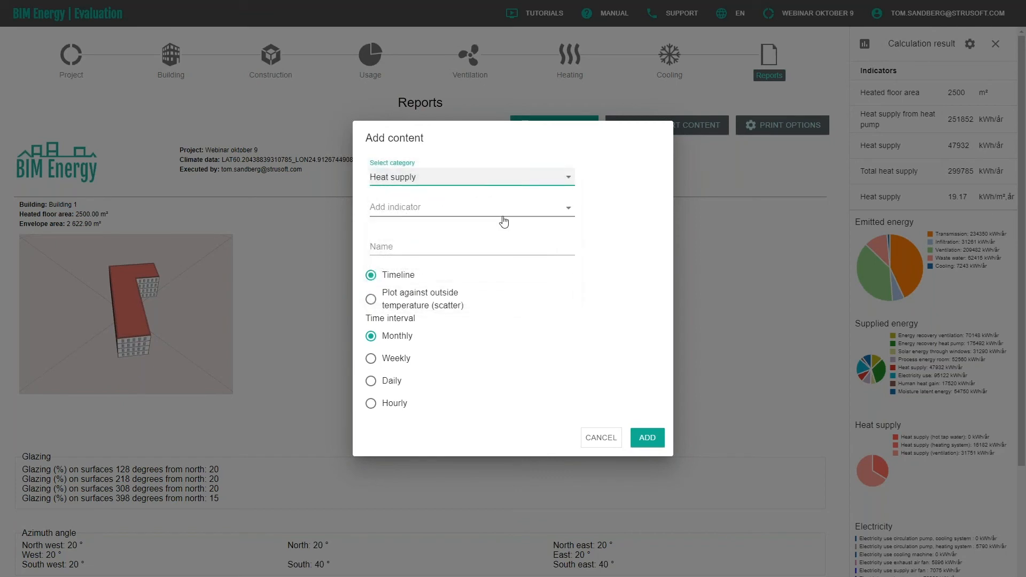
left_click(571, 209)
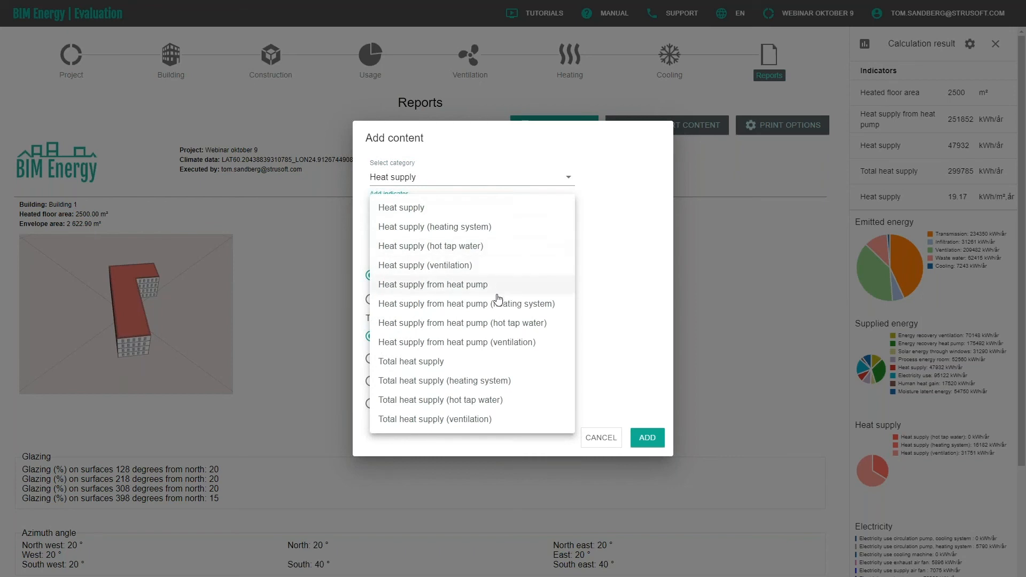
left_click(492, 361)
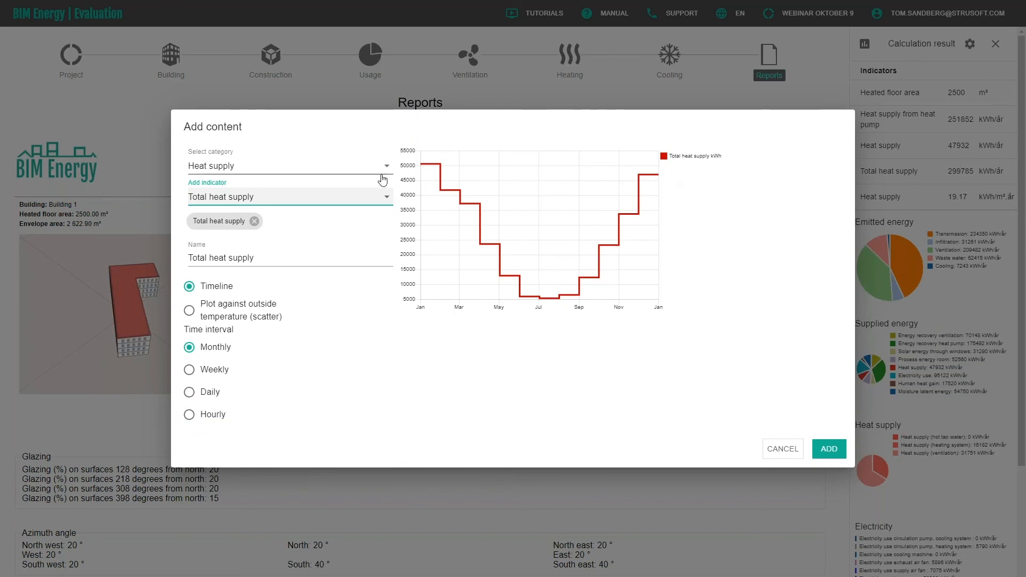
left_click(190, 316)
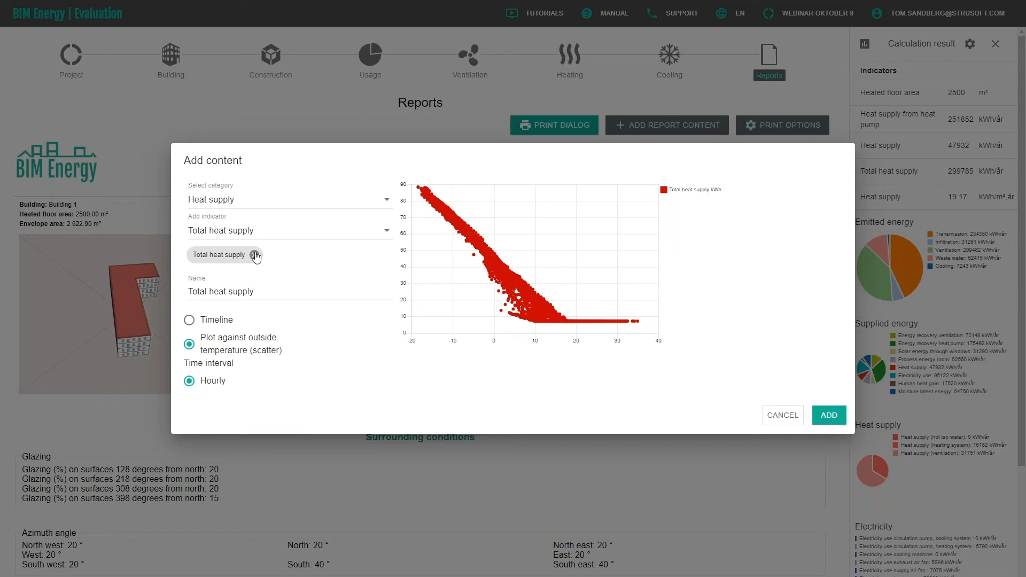
- Preview the outside-temperature scatter plots for Heat supply and Heat supply from heat pump, and discard the new report content
left_click(384, 231)
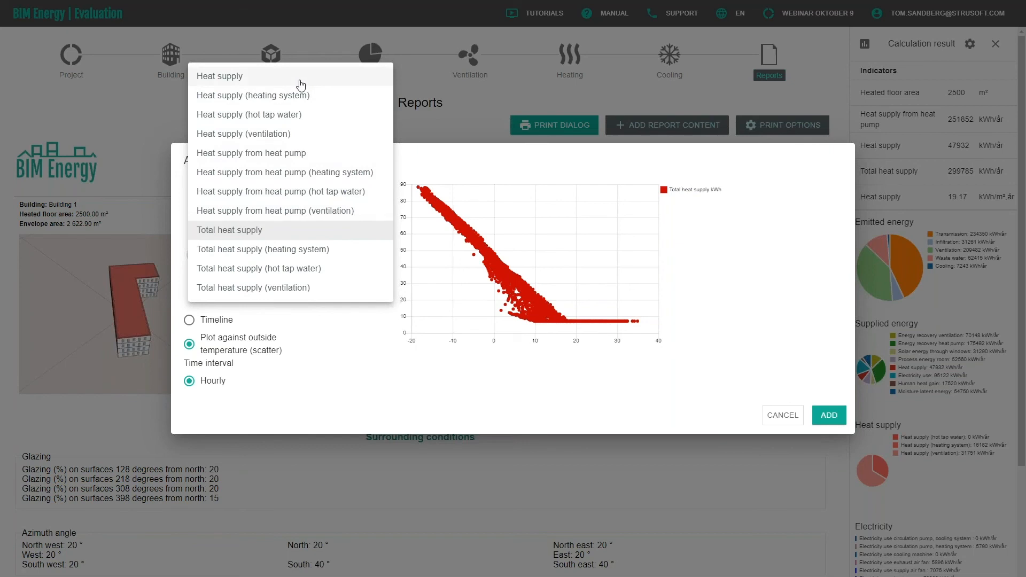
left_click(300, 83)
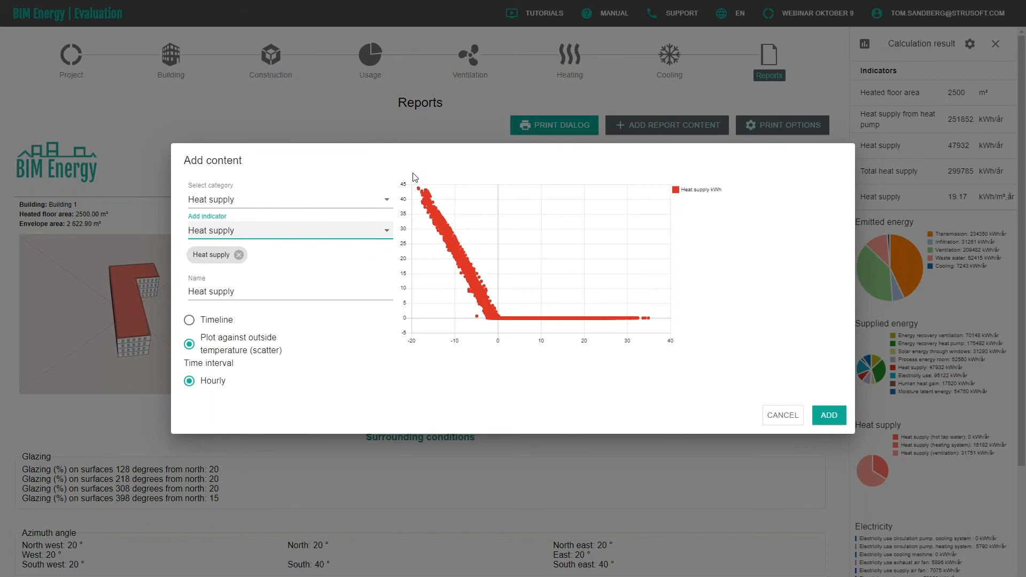
mouse_move(427, 200)
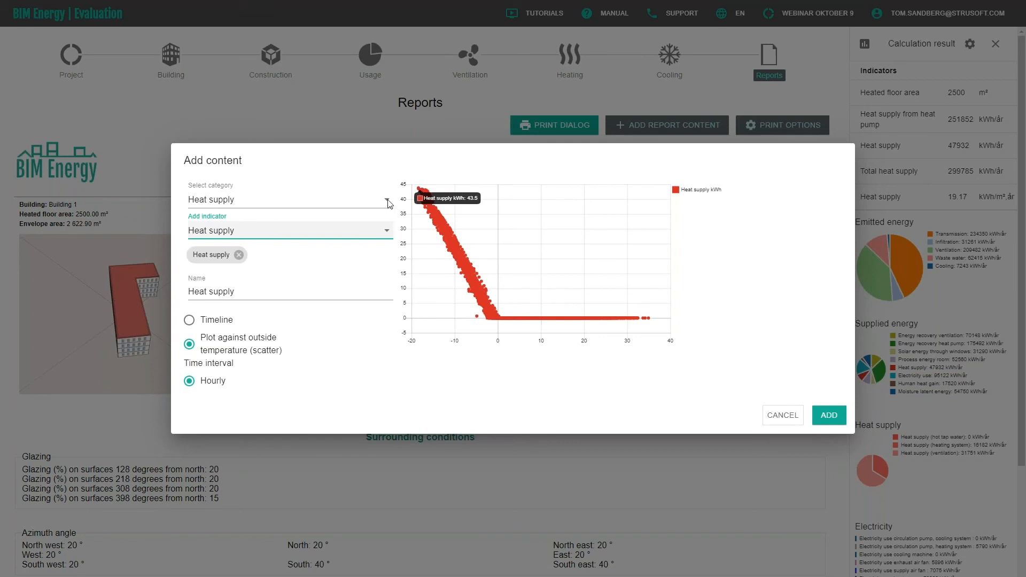
left_click(384, 231)
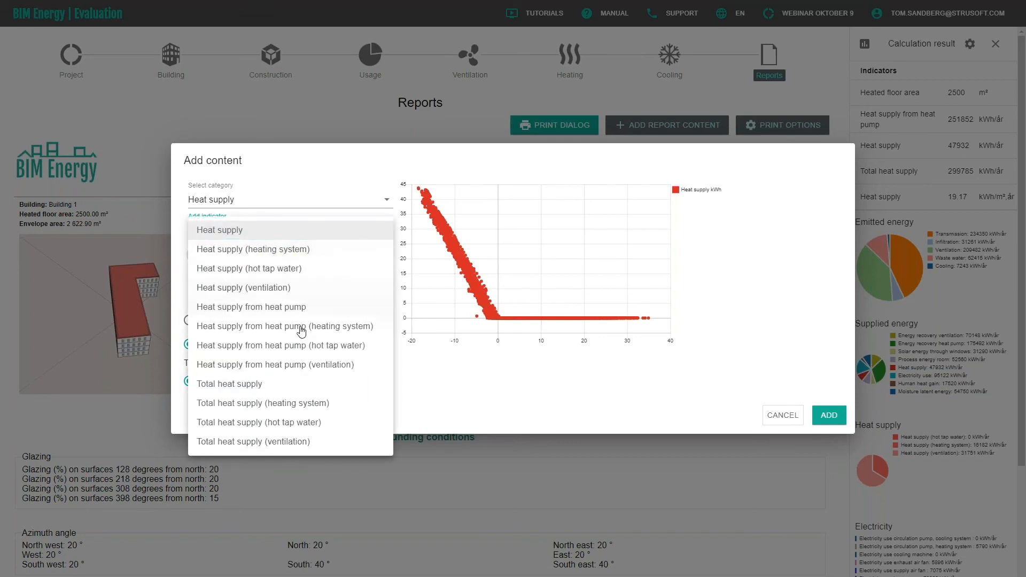
left_click(327, 309)
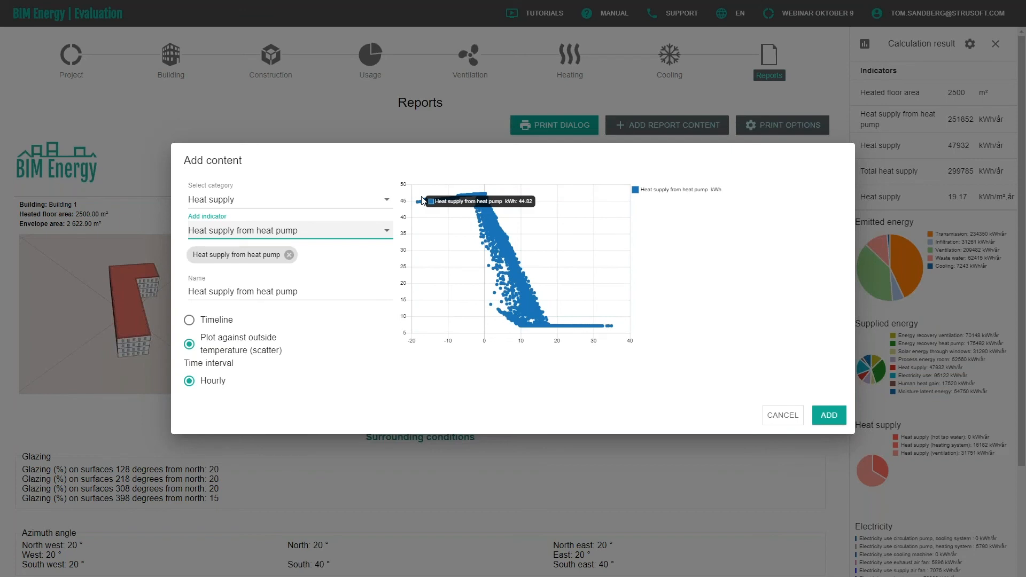
left_click(777, 419)
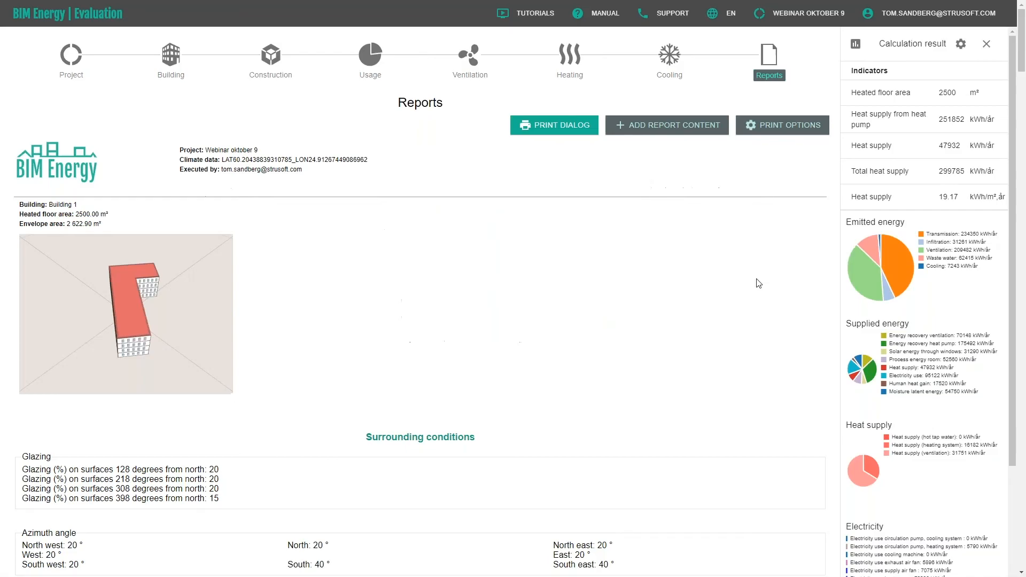
- Rotate the 3D building image in the report to show the building from a different angle
left_click_drag(137, 370, 151, 372)
left_click_drag(171, 365, 152, 366)
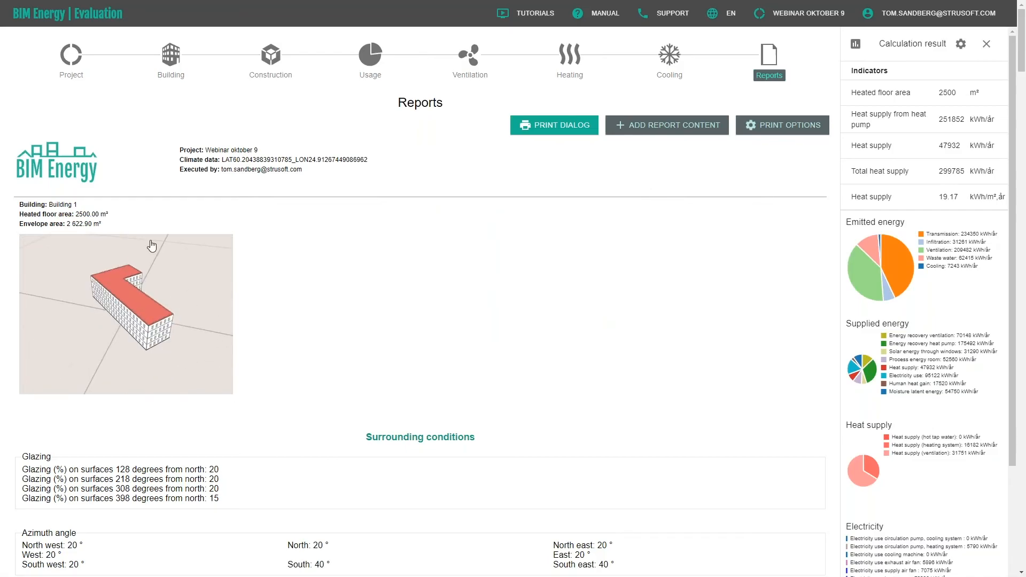
- Rotate the report's 3D building image further and zoom in so the building fills more of the frame
left_click_drag(188, 330, 192, 332)
scroll(192, 333, "up", 3)
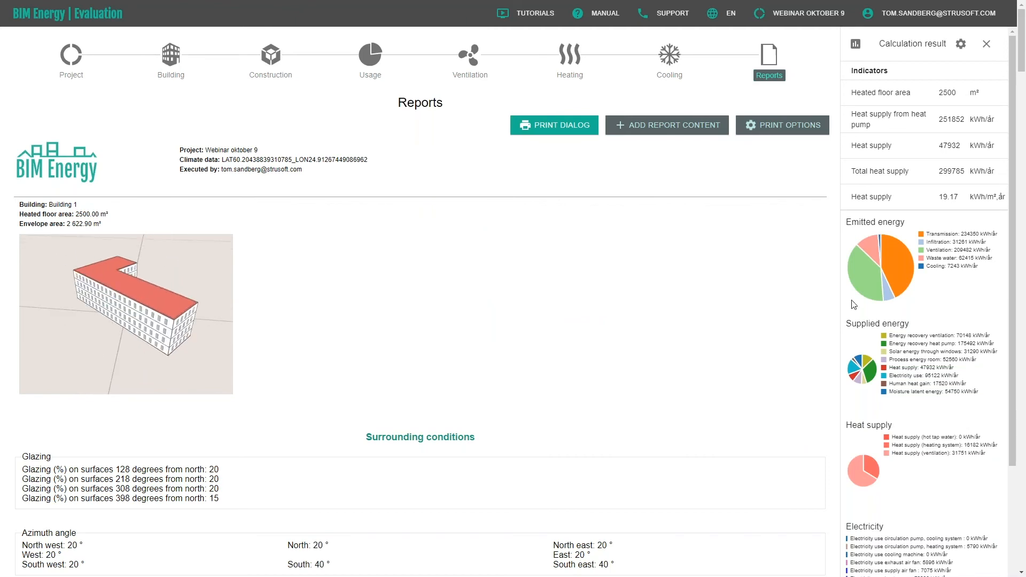
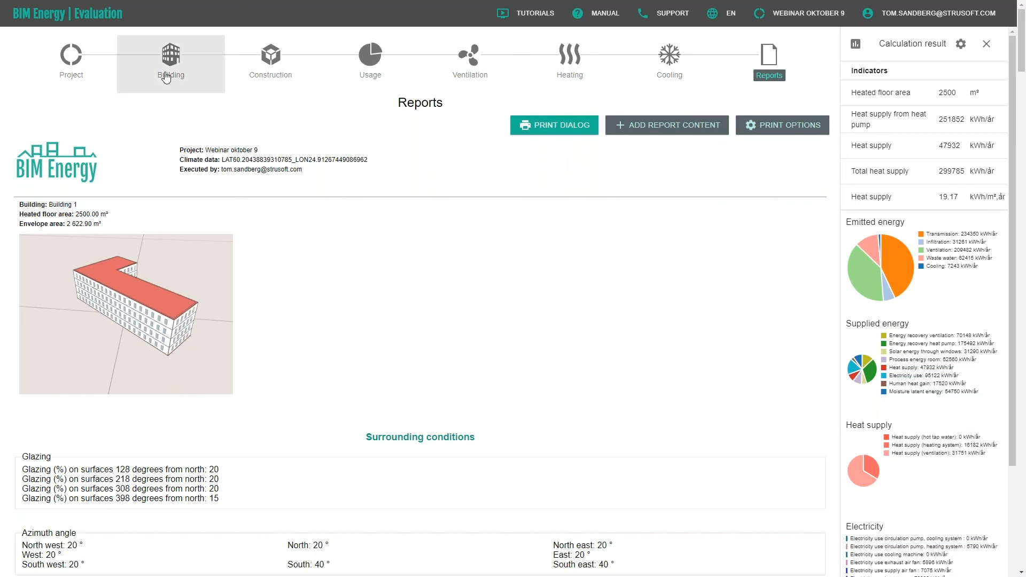
- Create an alternative of Building 1 named "Building 1_alt 1" with new catalog data for typology, activity and ventilation
left_click(167, 77)
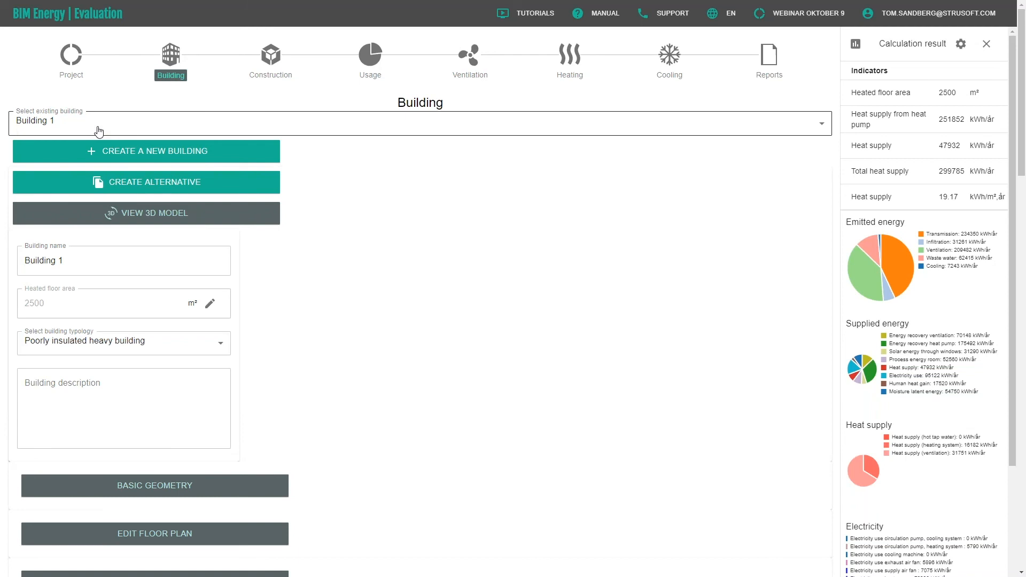
left_click(132, 184)
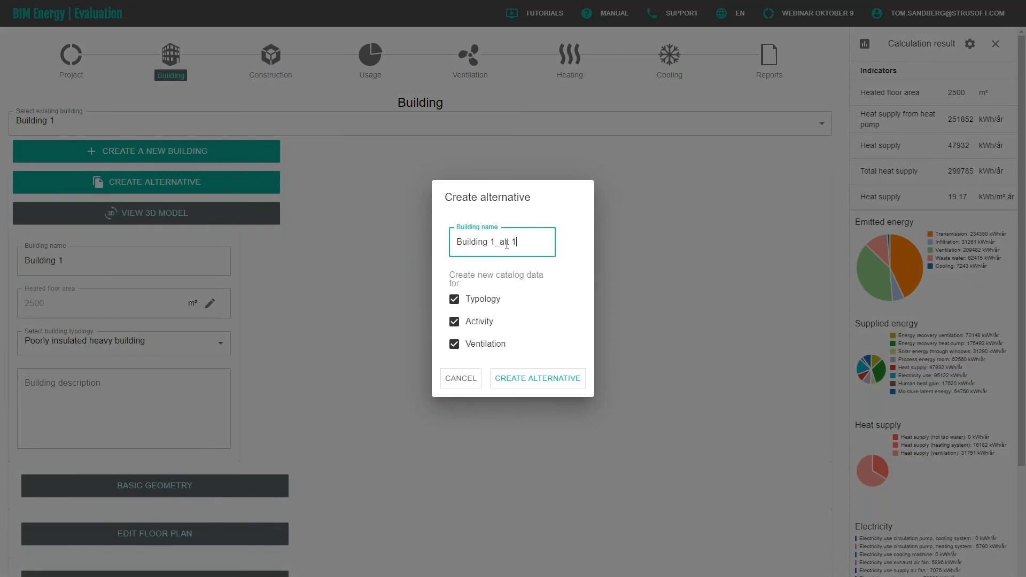
left_click(536, 379)
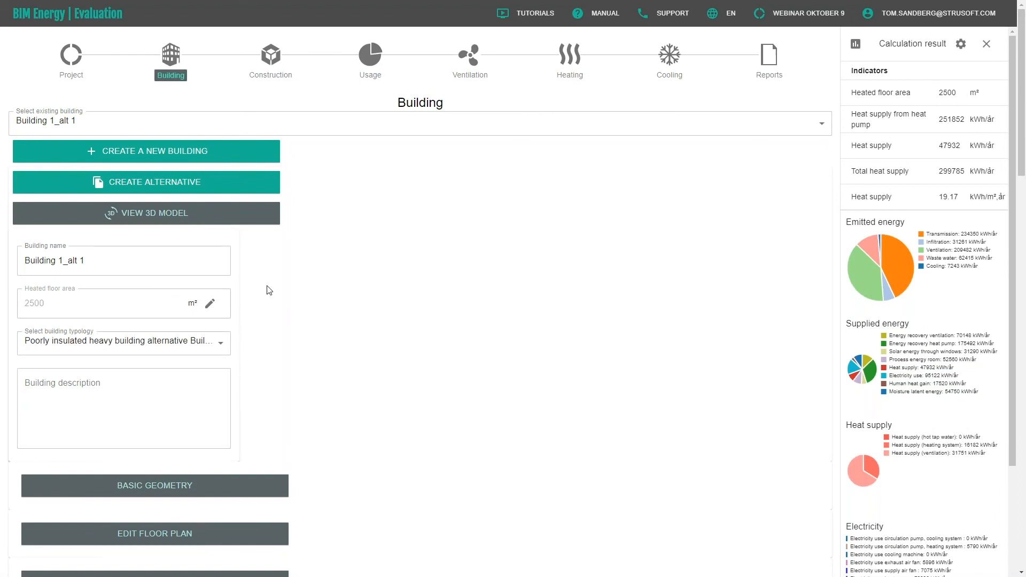
- Review the building components table, 3D model and positioning of Building 1_alt 1
scroll(288, 264, "down", 7)
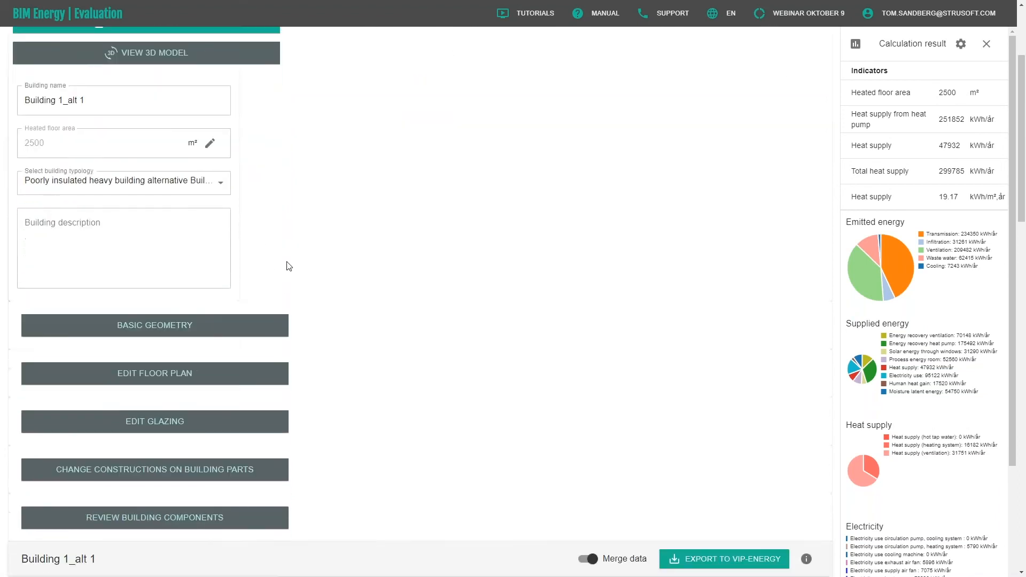
scroll(289, 265, "down", 5)
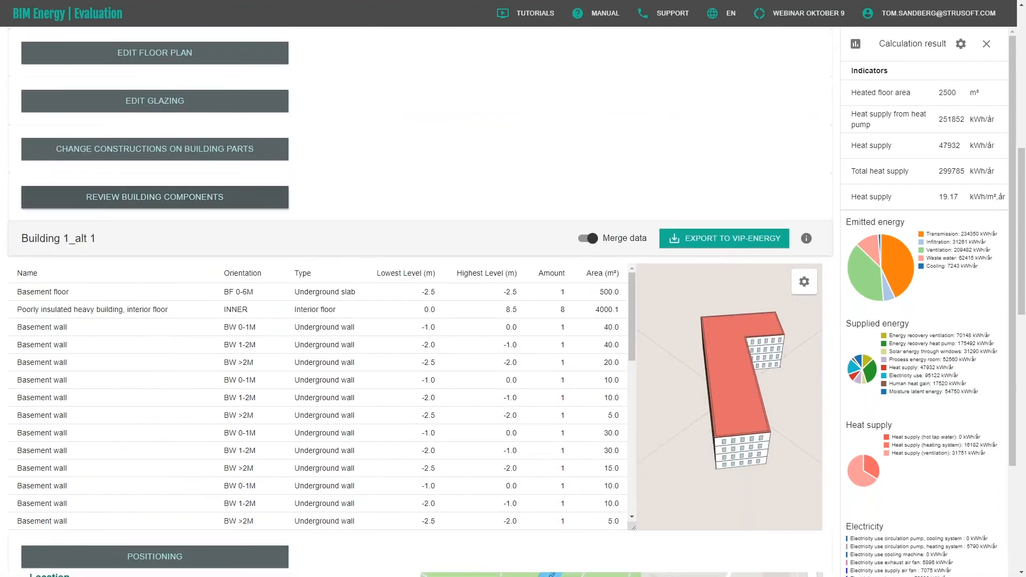
scroll(513, 353, "down", 2)
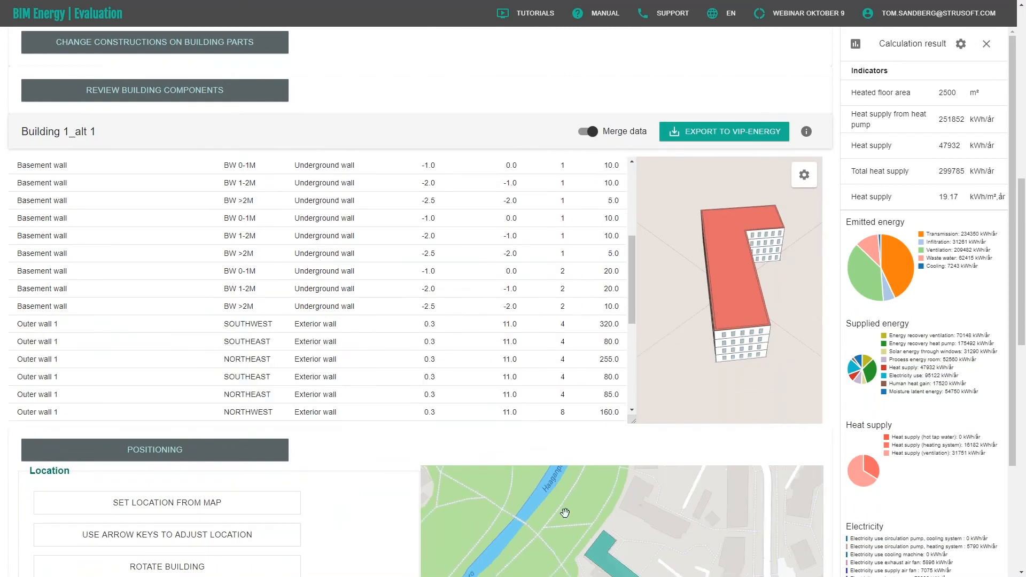
scroll(513, 353, "up", 5)
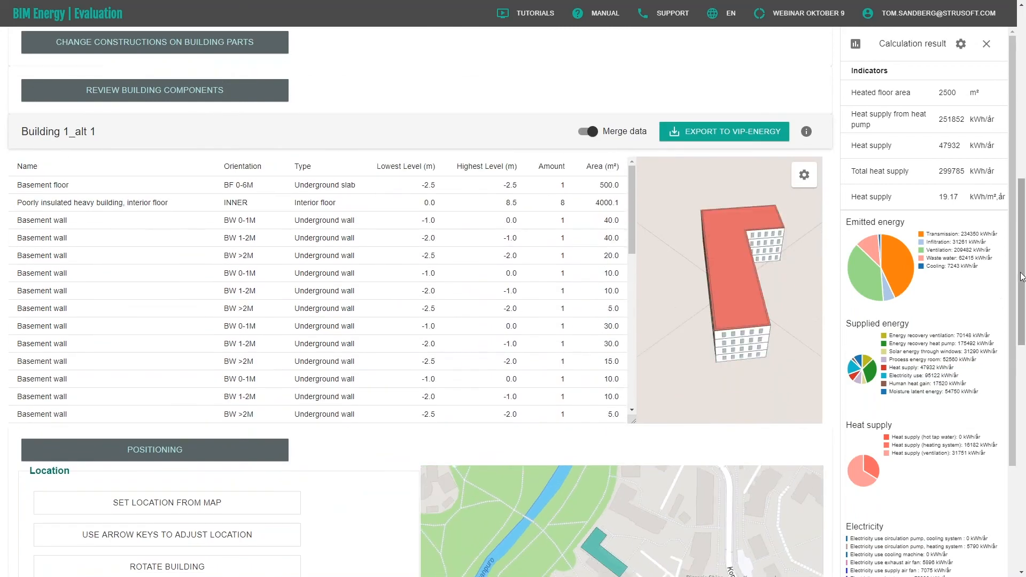
left_click_drag(1023, 270, 1018, 99)
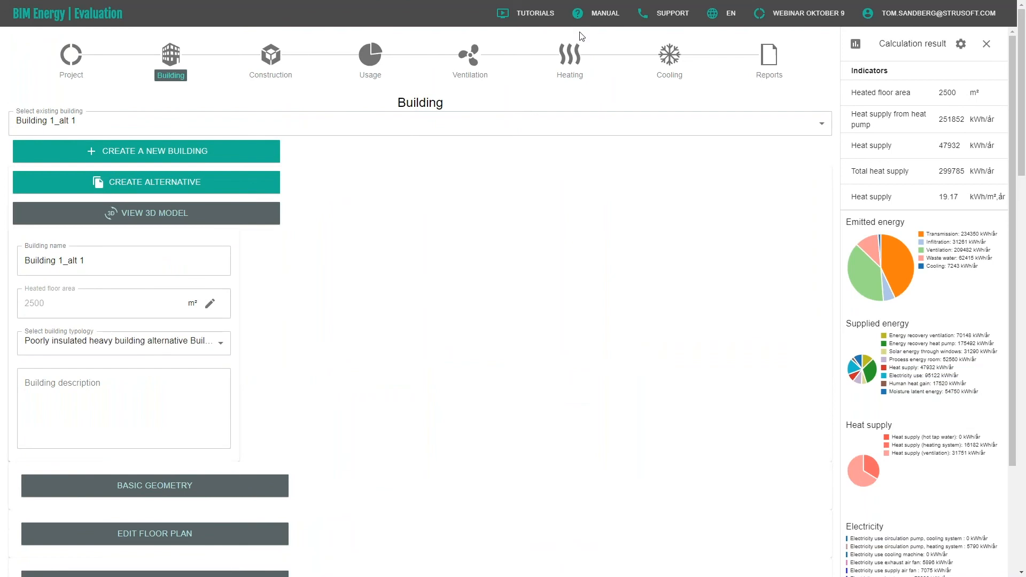
- Examine the constructions set of the typology "Poorly insulated heavy building alternative Building 1_alt 1"
left_click(273, 64)
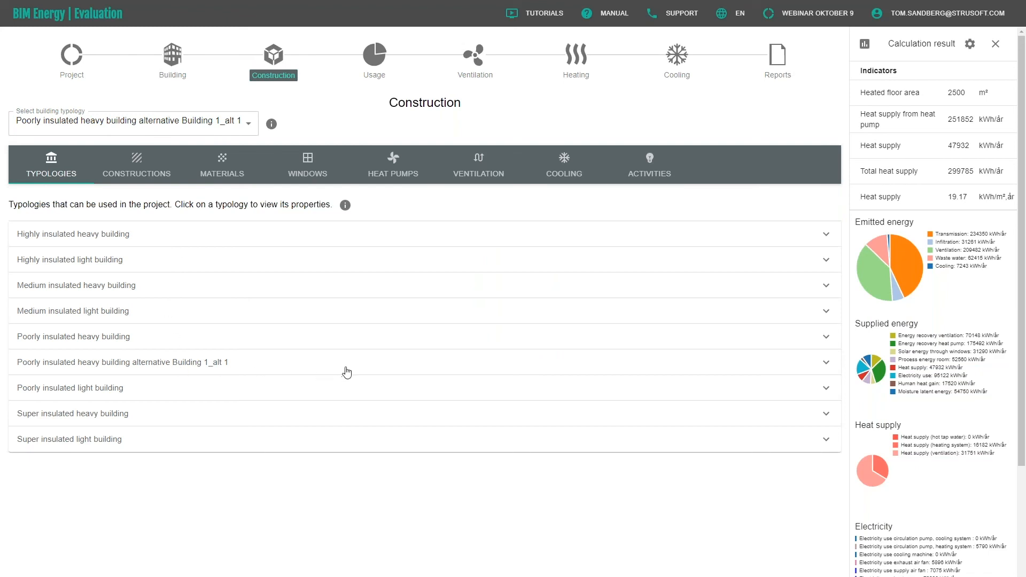
left_click(438, 368)
scroll(431, 369, "down", 3)
scroll(208, 383, "down", 4)
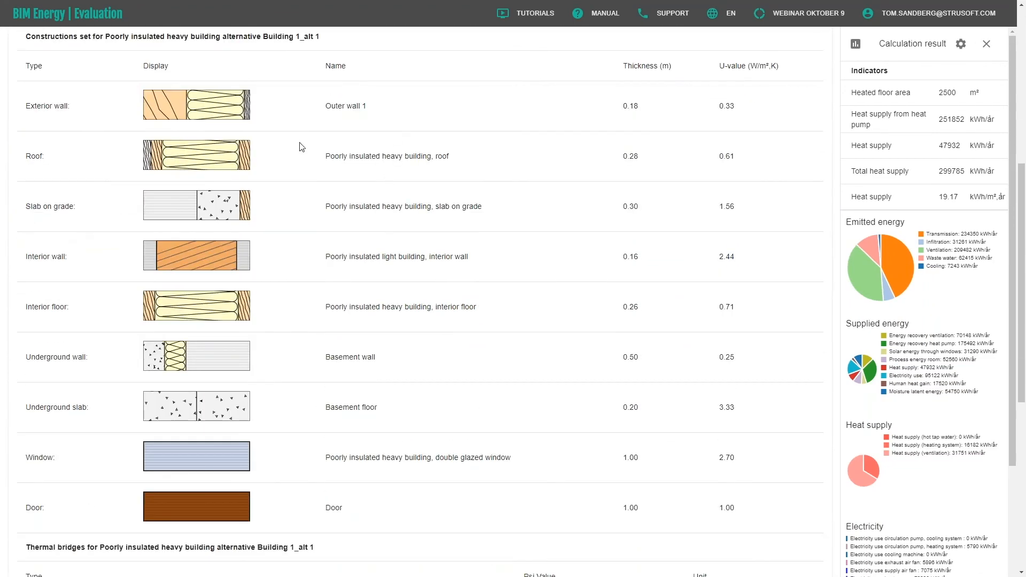
scroll(240, 351, "up", 7)
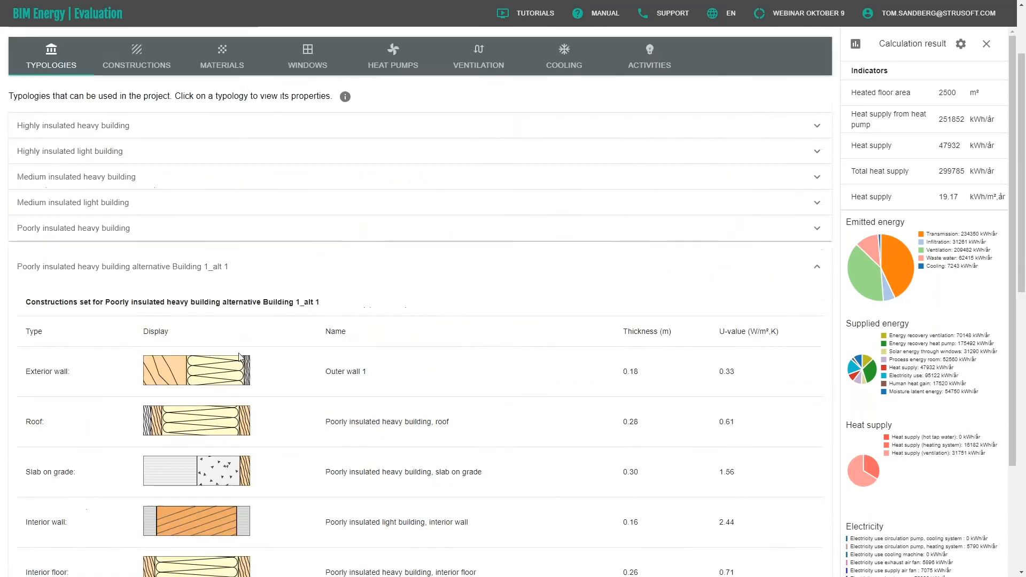
- Make a copy of the construction "Poorly insulated heavy building, roof" in the project's catalog
left_click(159, 172)
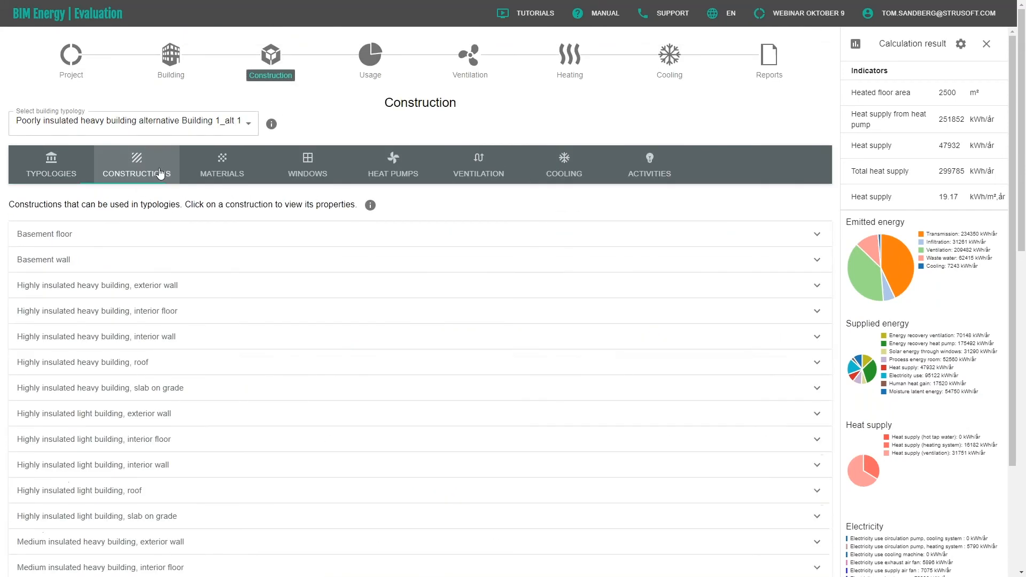
scroll(302, 371, "down", 11)
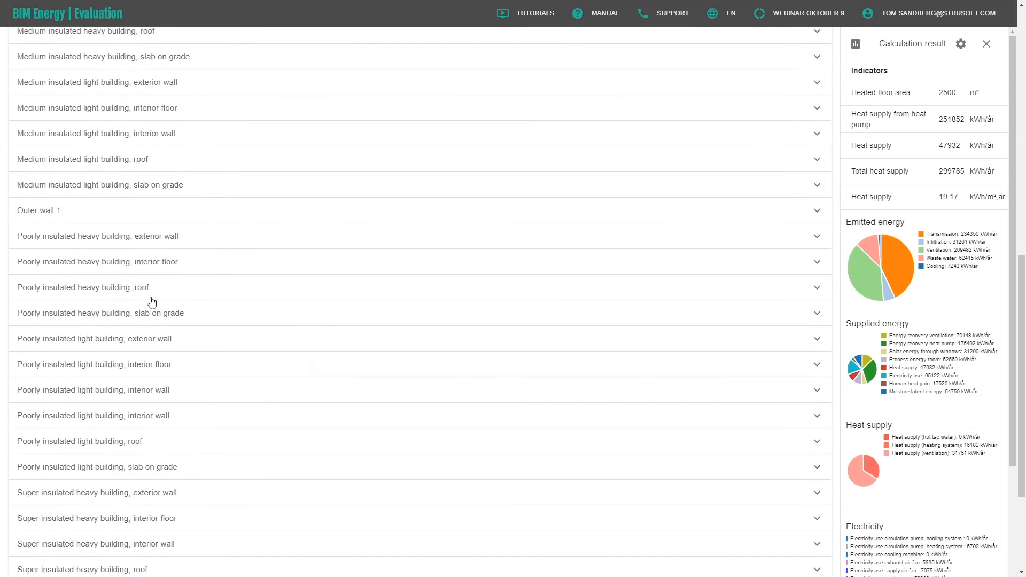
left_click(817, 289)
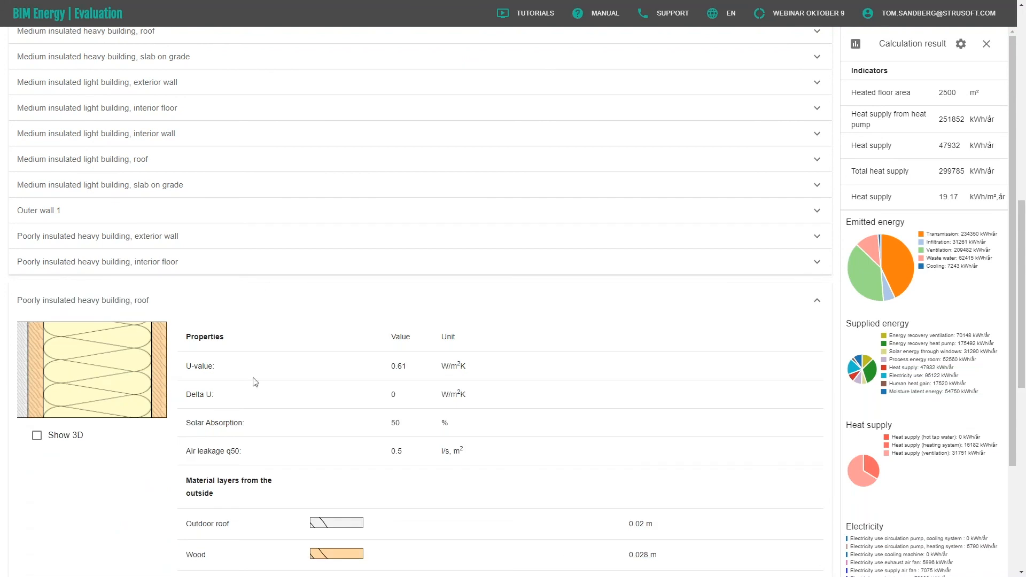
scroll(236, 371, "down", 3)
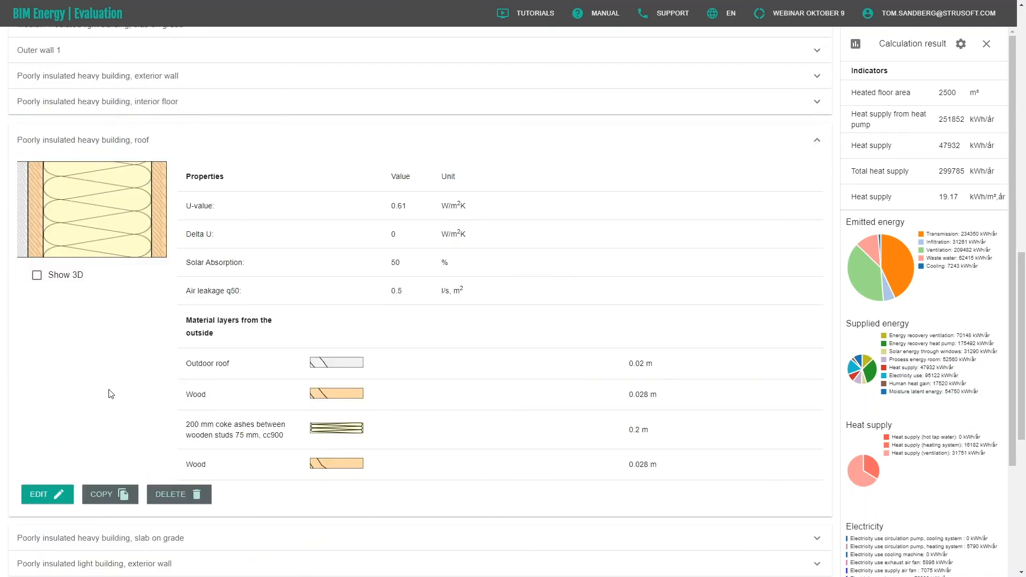
left_click(115, 494)
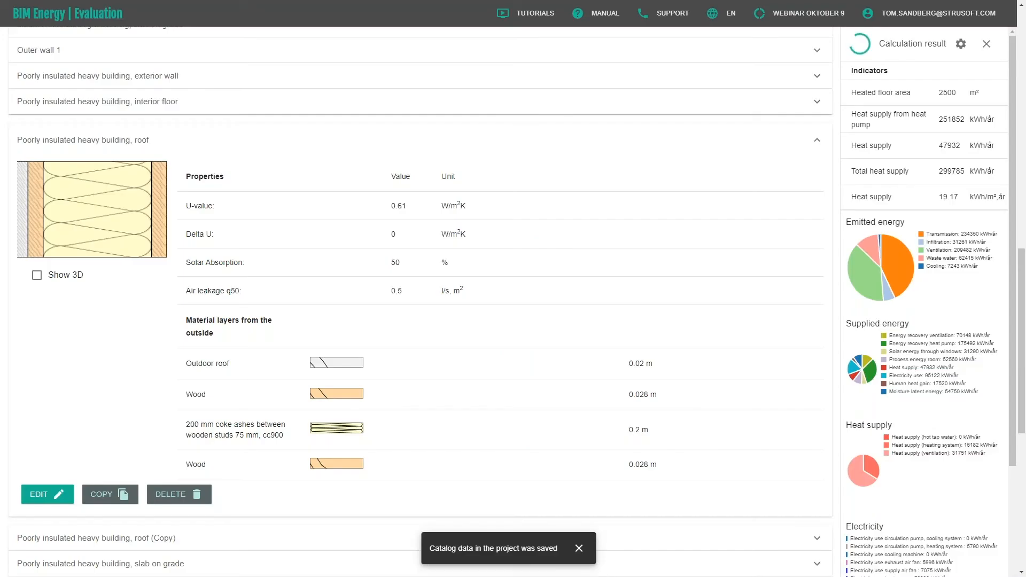
- Open the copied roof construction for editing and rename it "Insulated roof"
scroll(648, 367, "down", 5)
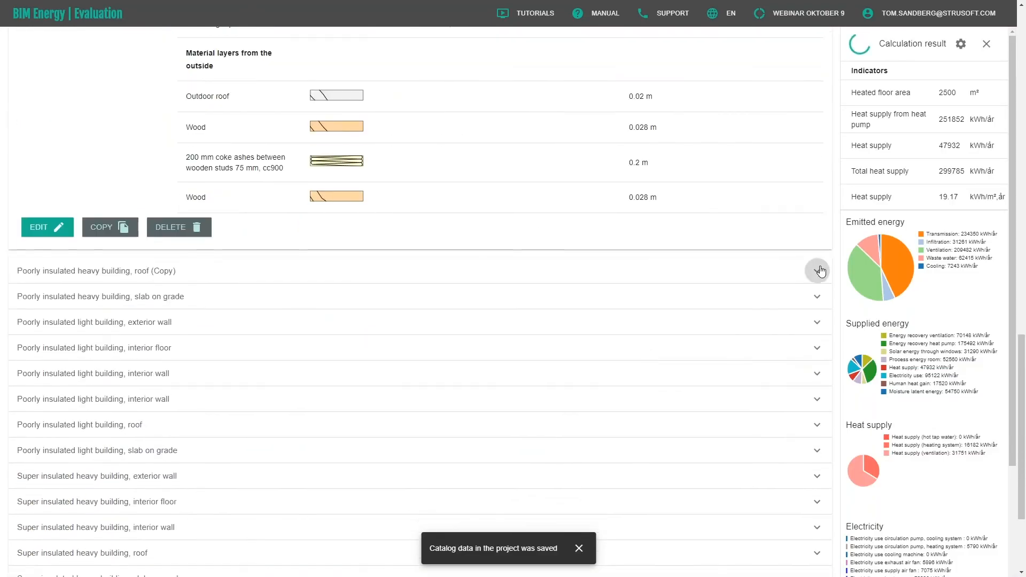
left_click(817, 271)
scroll(740, 279, "down", 2)
left_click(63, 532)
triple_click(220, 203)
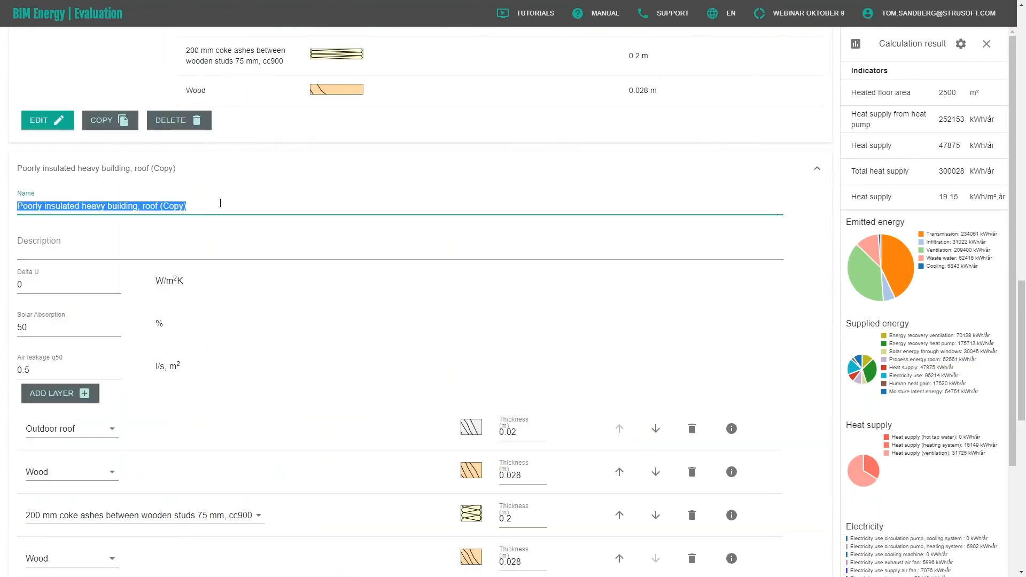
type("Insulated roof")
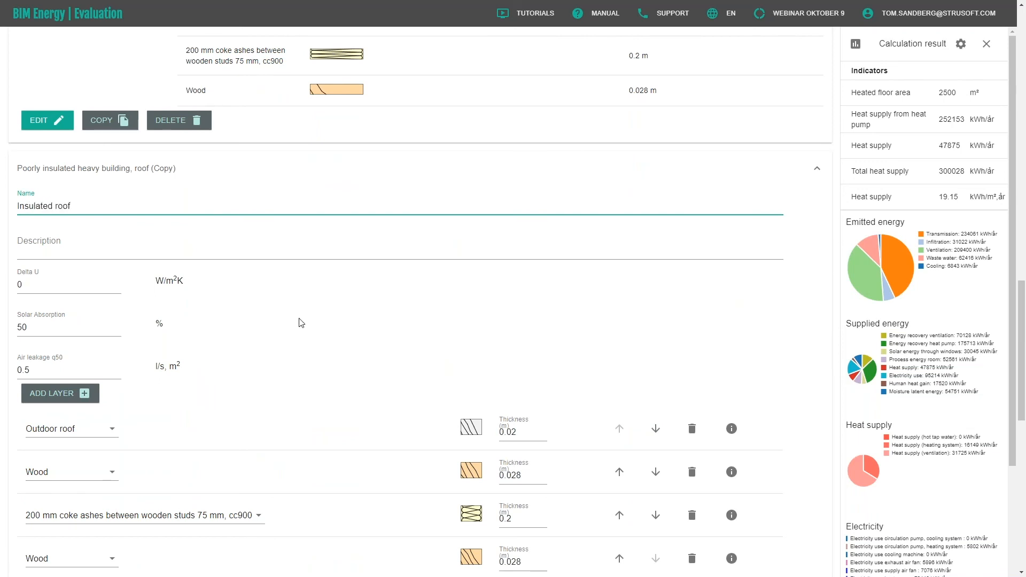
- Add a layer of Loose-fill mineral wool to the Insulated roof construction with a thickness of 4 m
scroll(301, 323, "down", 3)
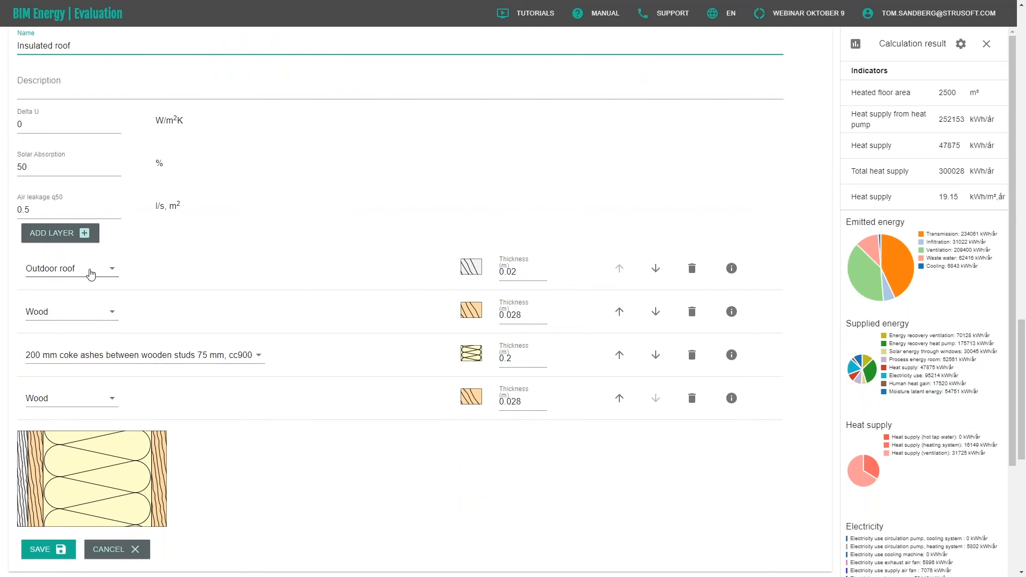
left_click(85, 238)
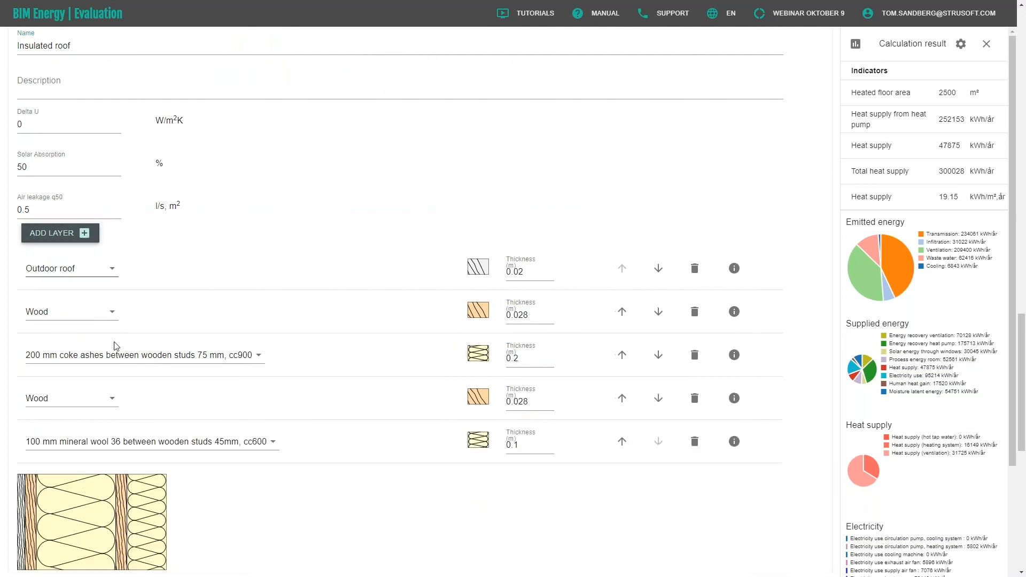
left_click(273, 442)
left_click_drag(303, 207, 294, 534)
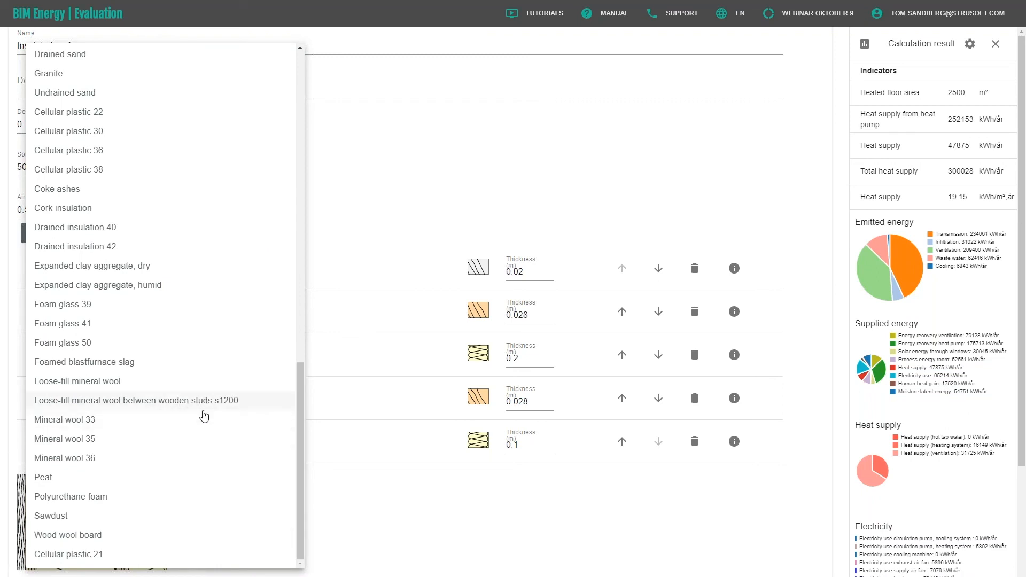
left_click(213, 381)
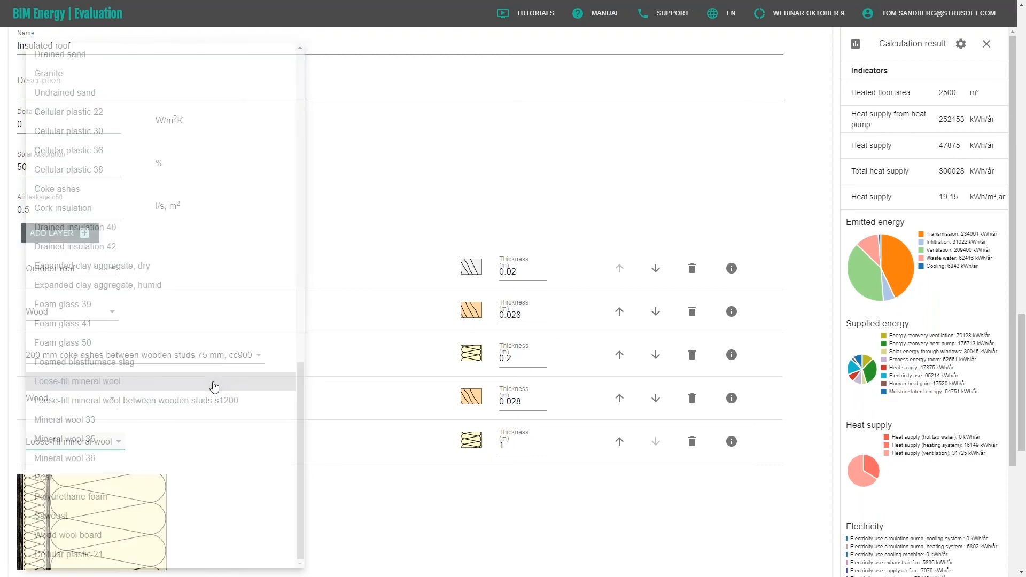
double_click(505, 444)
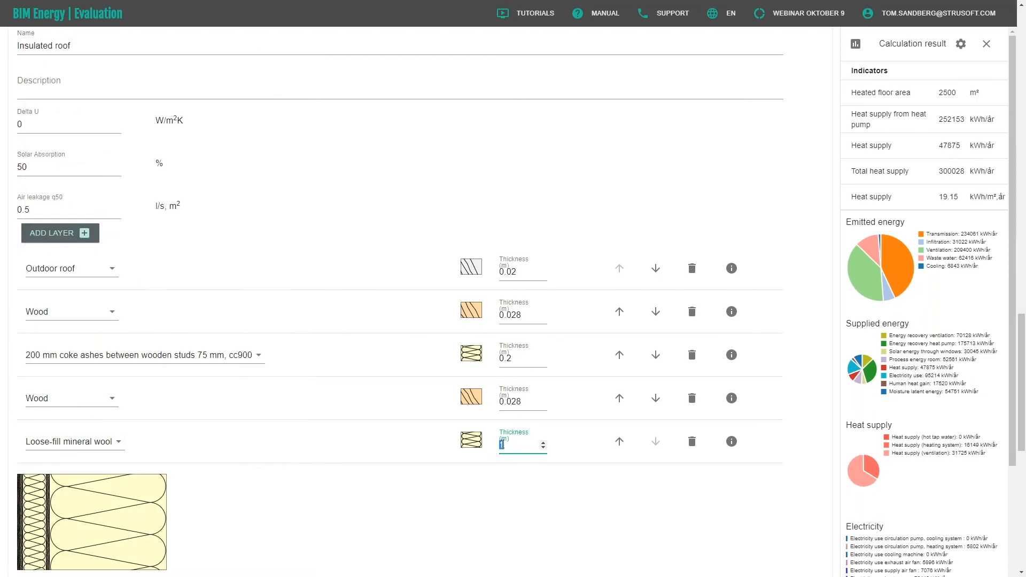
type("04")
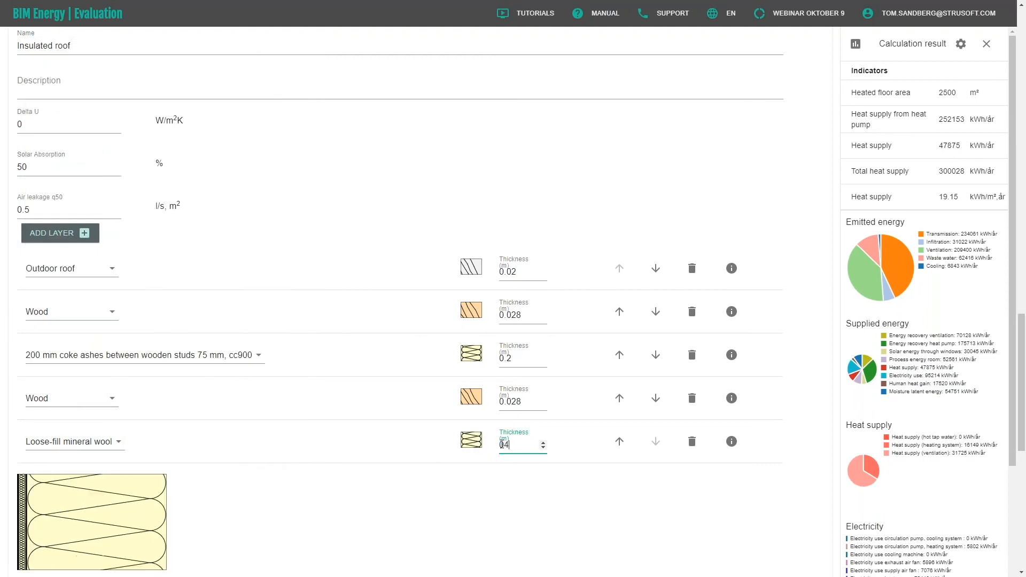
- Move the loose-fill mineral wool layer up to directly after the Outdoor roof layer and save the Insulated roof construction
left_click(620, 442)
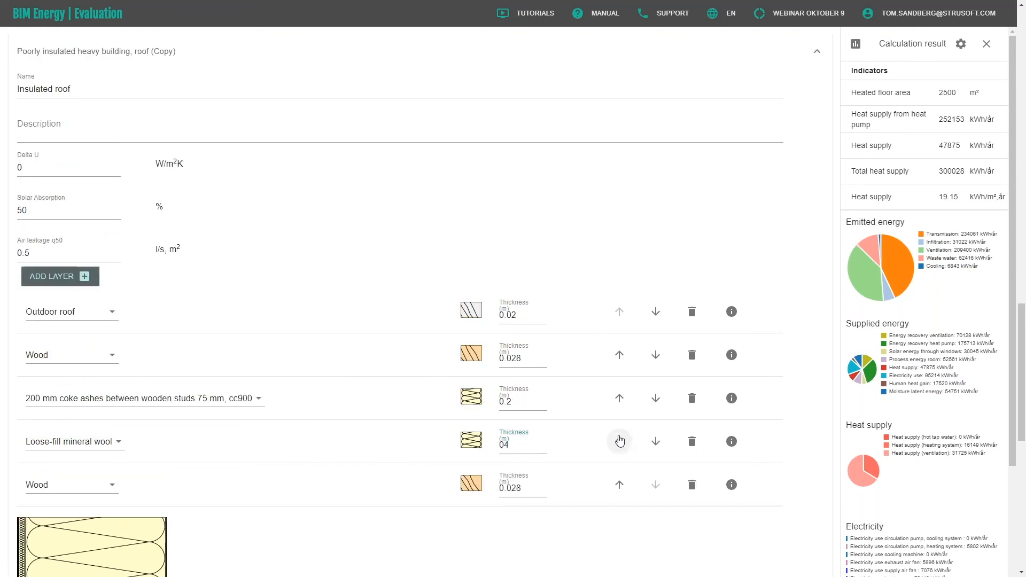
left_click(620, 444)
left_click(619, 443)
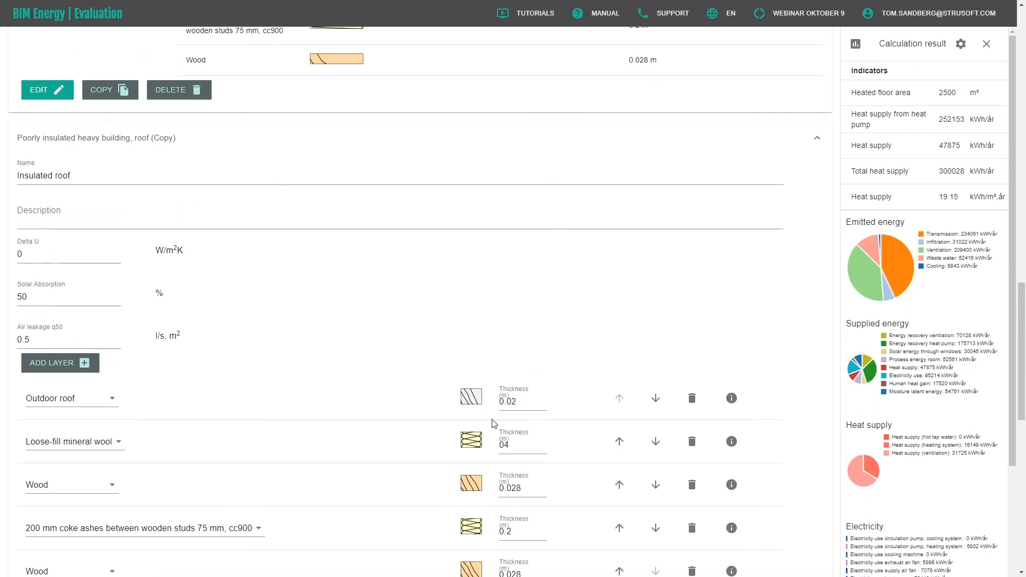
scroll(509, 481, "down", 1)
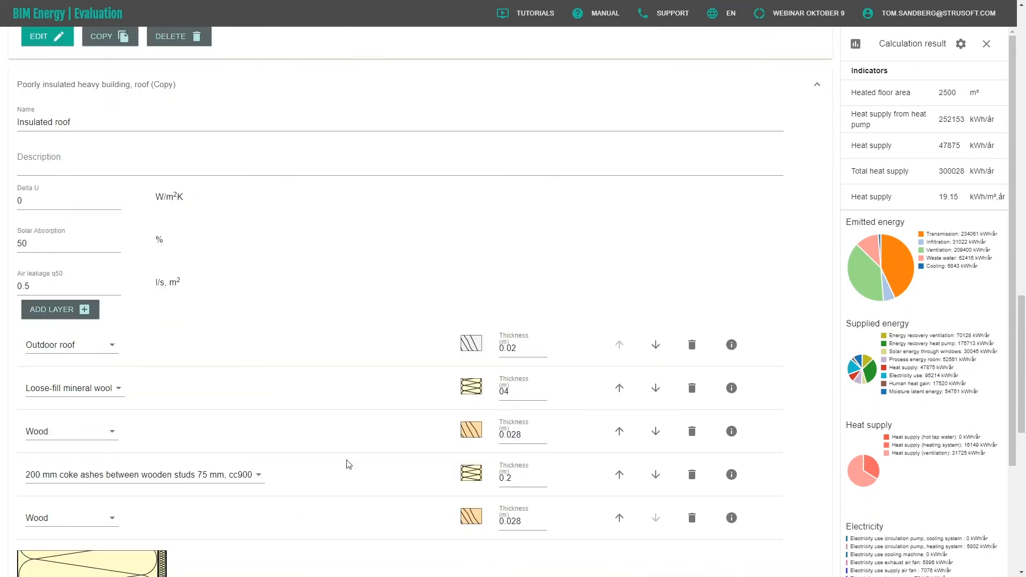
scroll(527, 428, "down", 5)
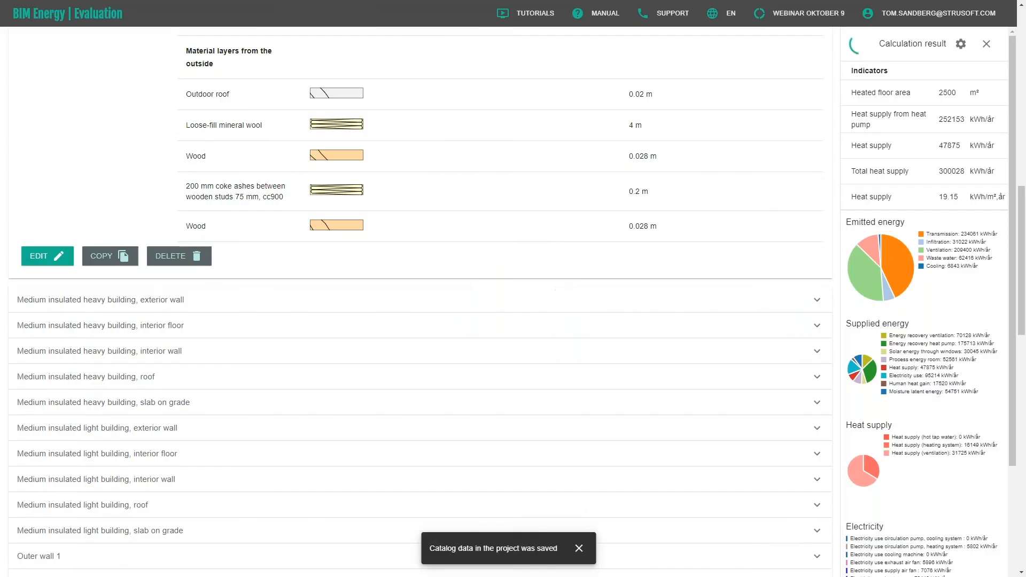
left_click(816, 85)
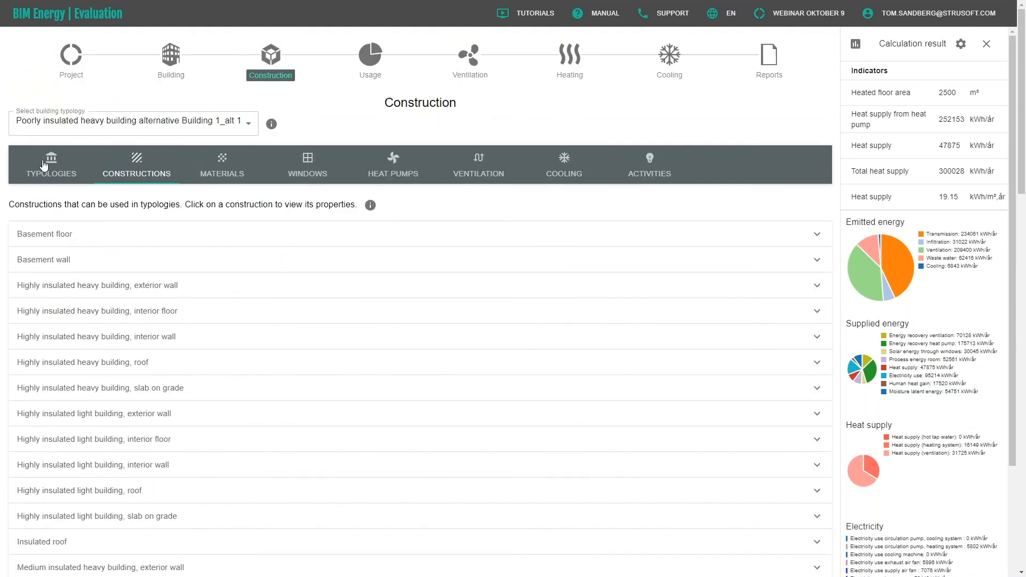
- Set the roof of the typology "Poorly insulated heavy building alternative Building 1_alt 1" to Insulated roof and save the typology
left_click(45, 166)
left_click(823, 365)
scroll(565, 285, "down", 4)
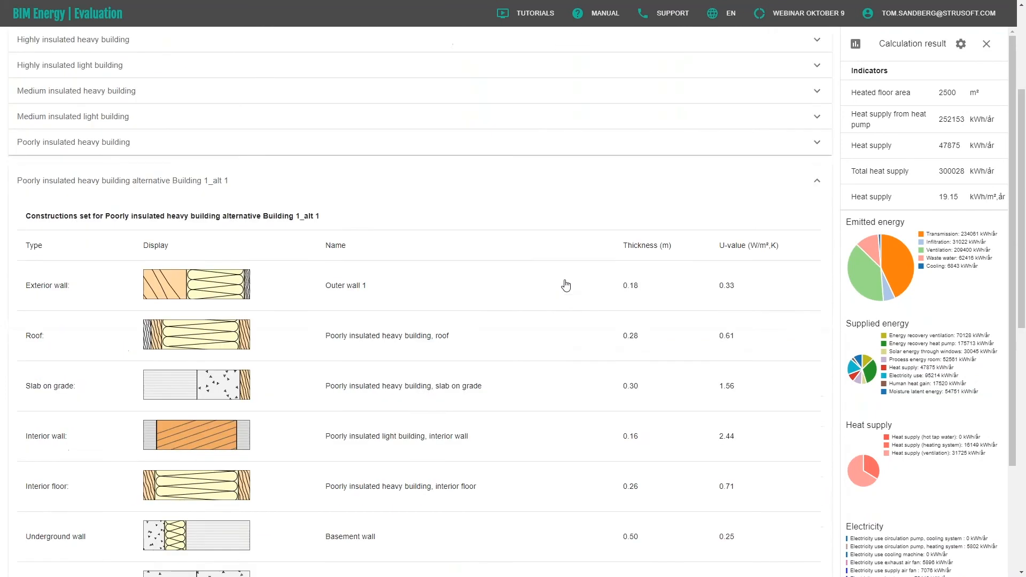
scroll(566, 286, "down", 11)
scroll(419, 291, "up", 1)
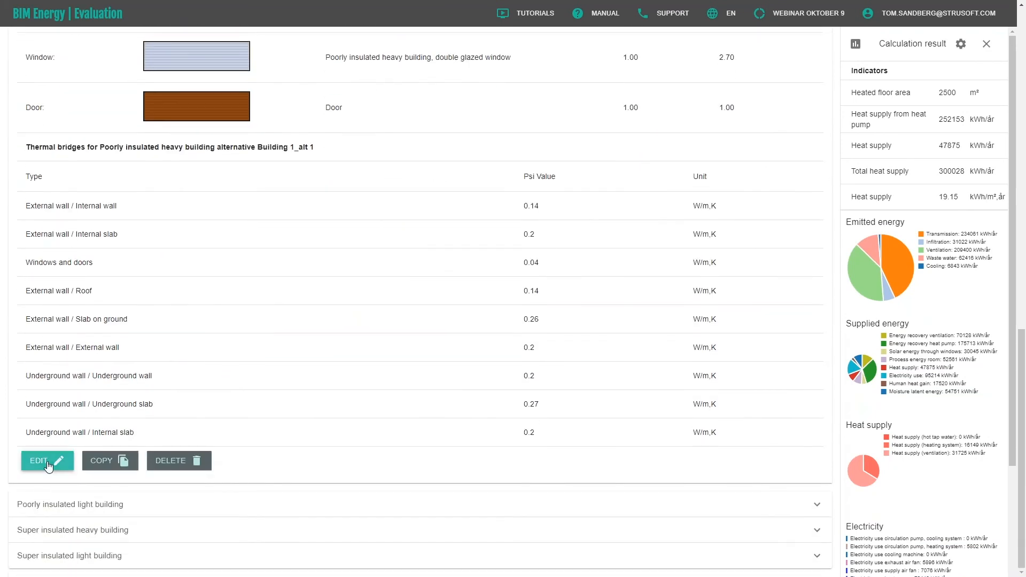
left_click(49, 466)
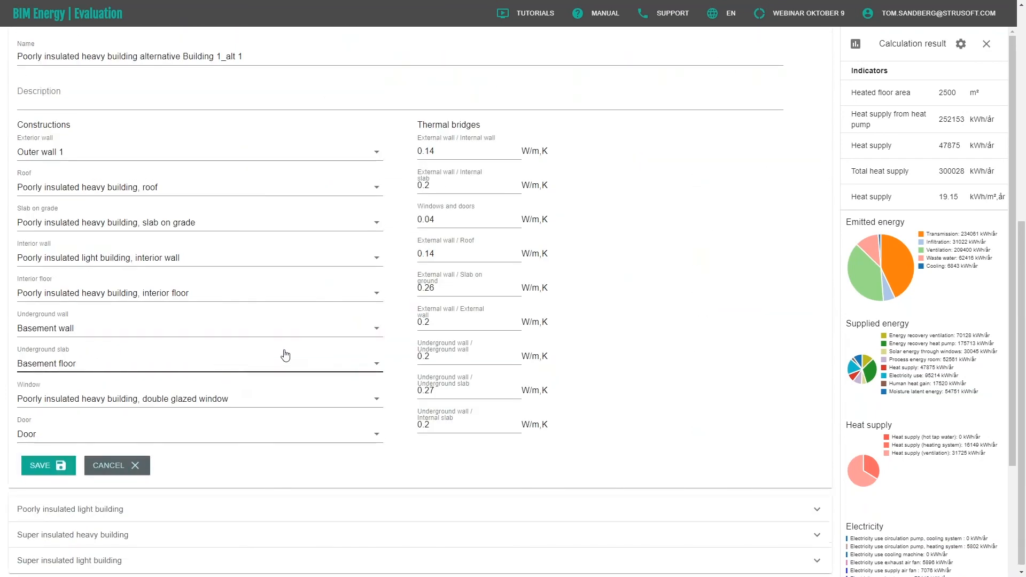
scroll(342, 299, "up", 1)
left_click(377, 239)
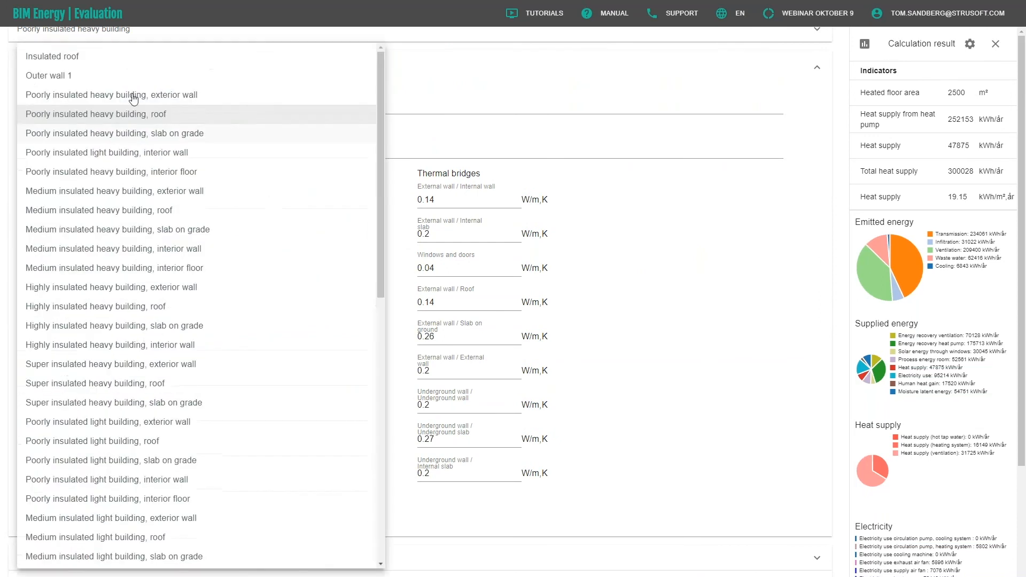
left_click(86, 58)
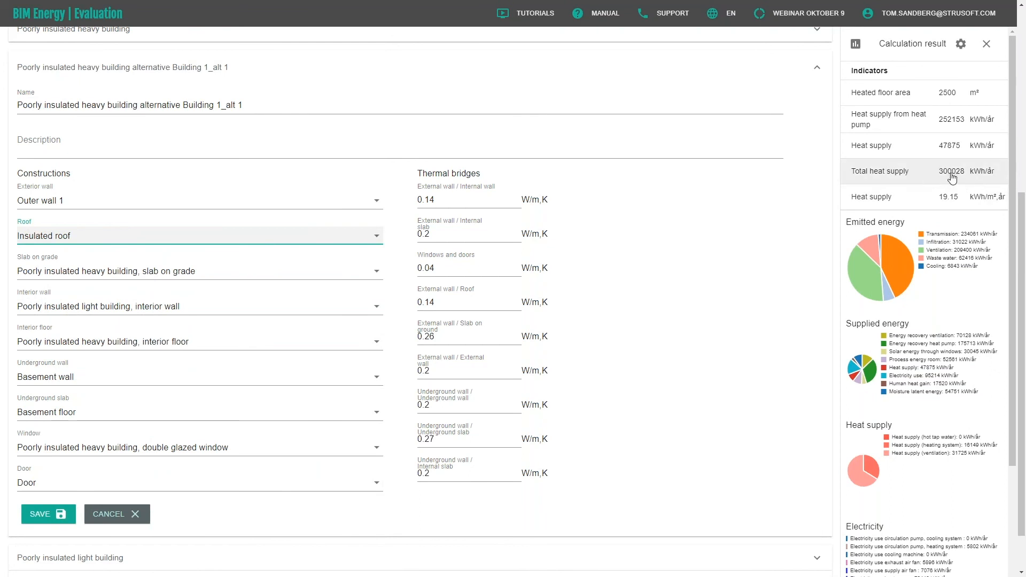
left_click(50, 513)
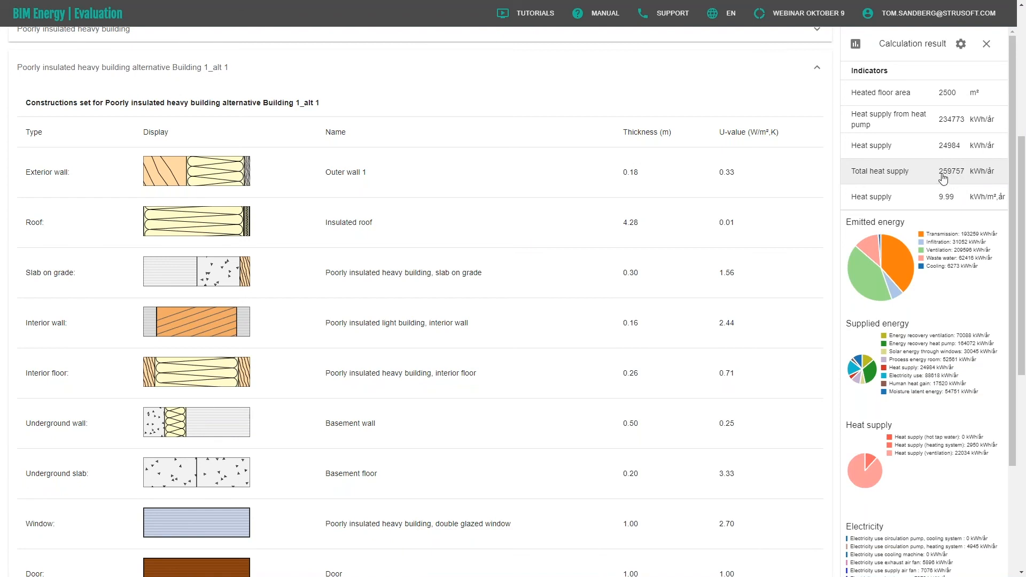
- Set the same typology's window to "Super insulated heavy building, triple glazed window argon-filled with selective coating" and save it
scroll(641, 265, "up", 3)
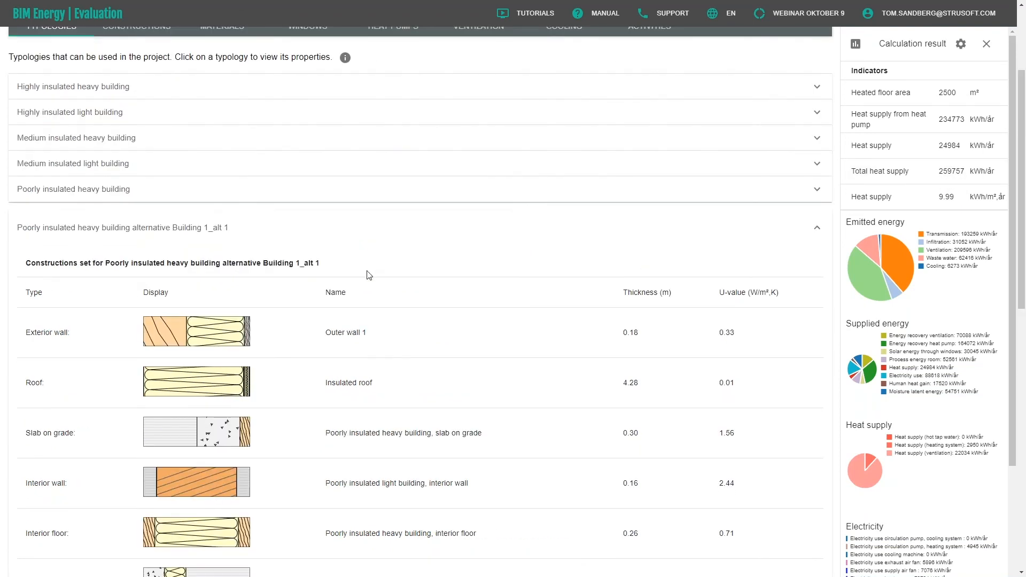
scroll(342, 273, "down", 10)
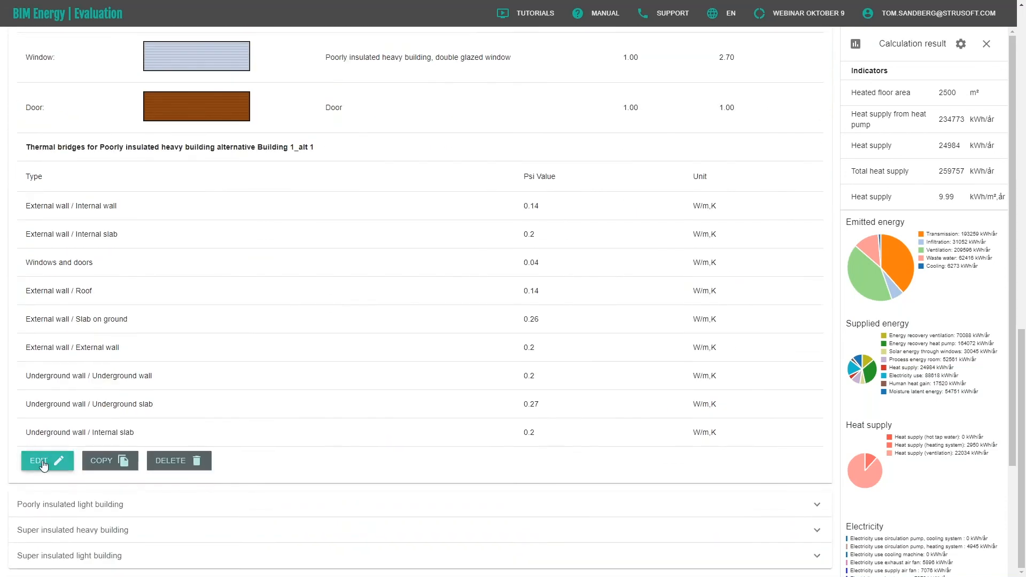
scroll(270, 230, "up", 10)
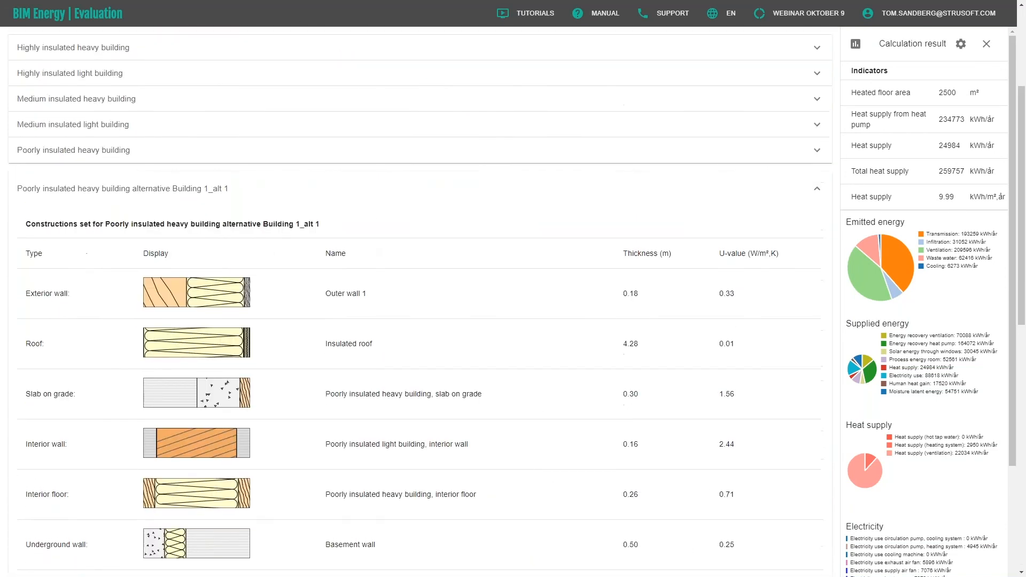
scroll(380, 254, "down", 4)
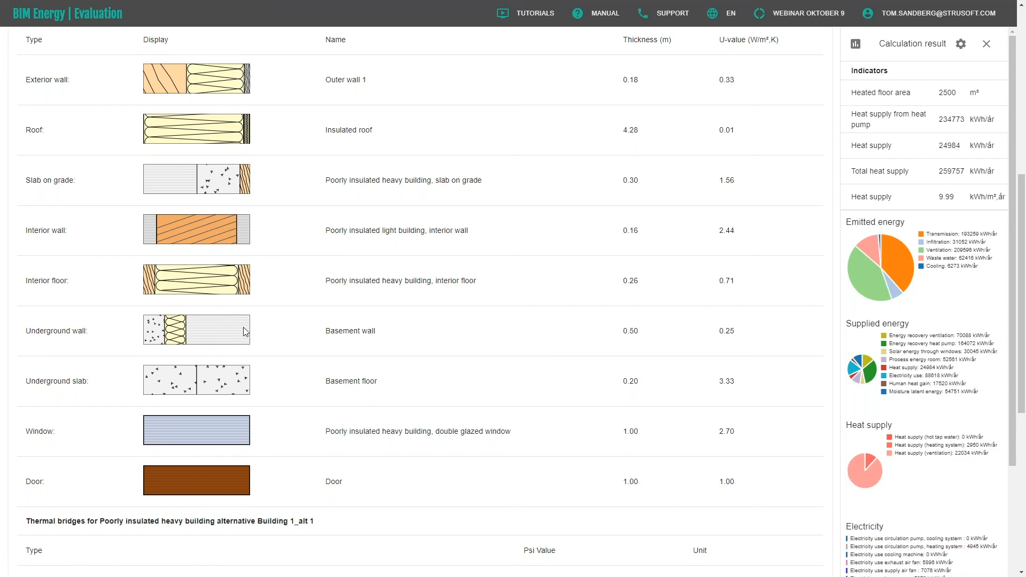
scroll(323, 313, "down", 2)
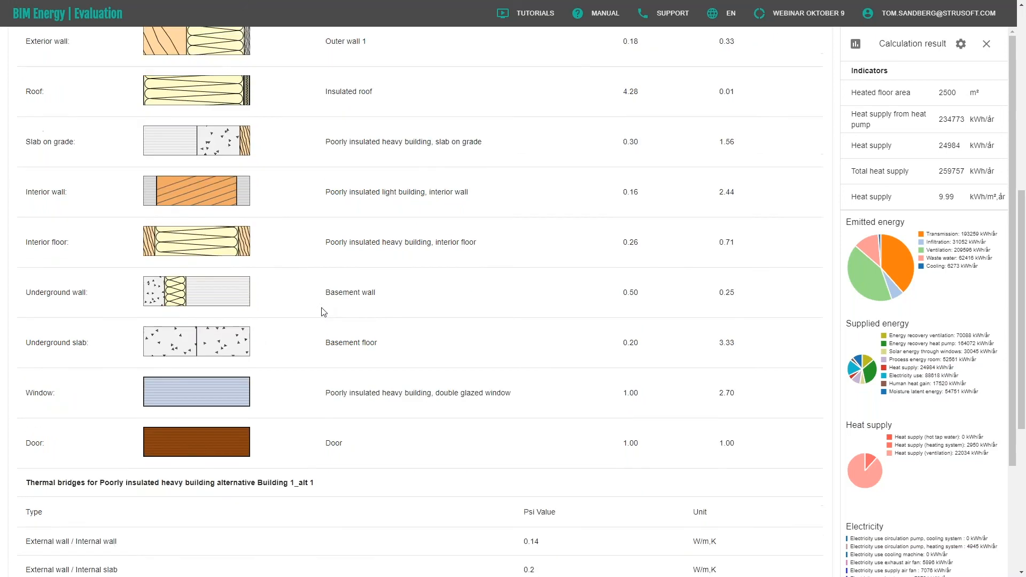
scroll(330, 321, "down", 5)
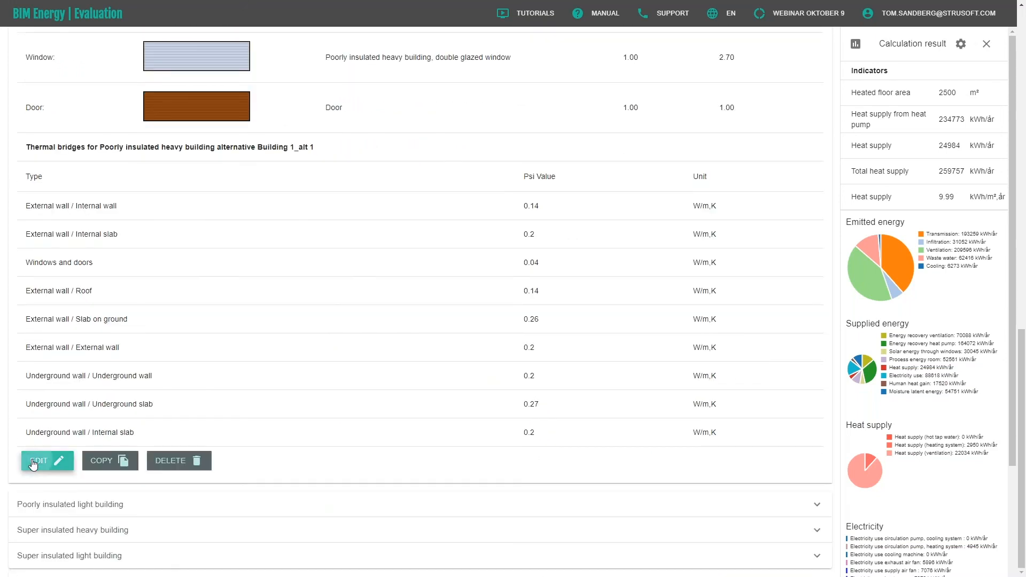
left_click(31, 462)
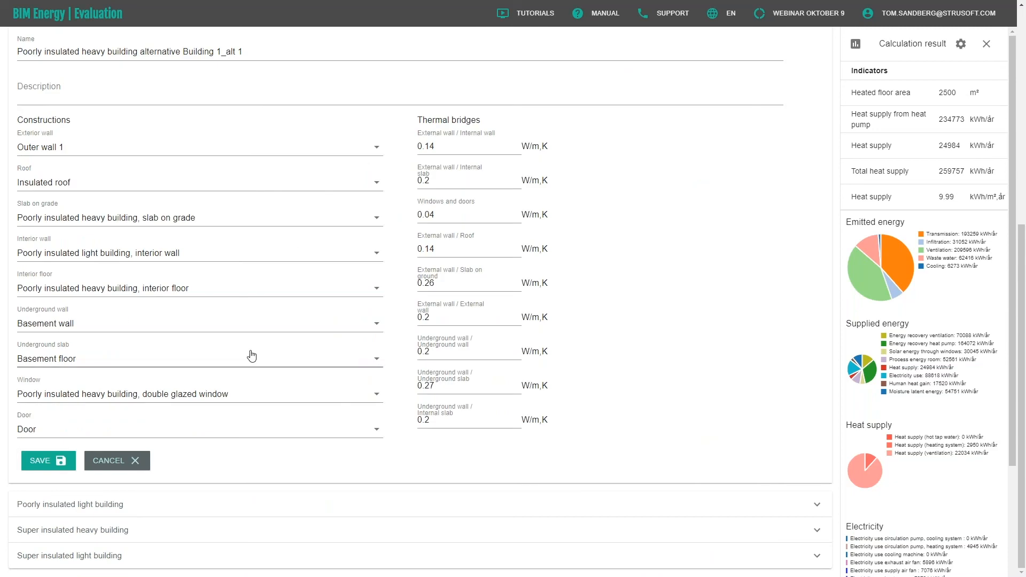
left_click(377, 398)
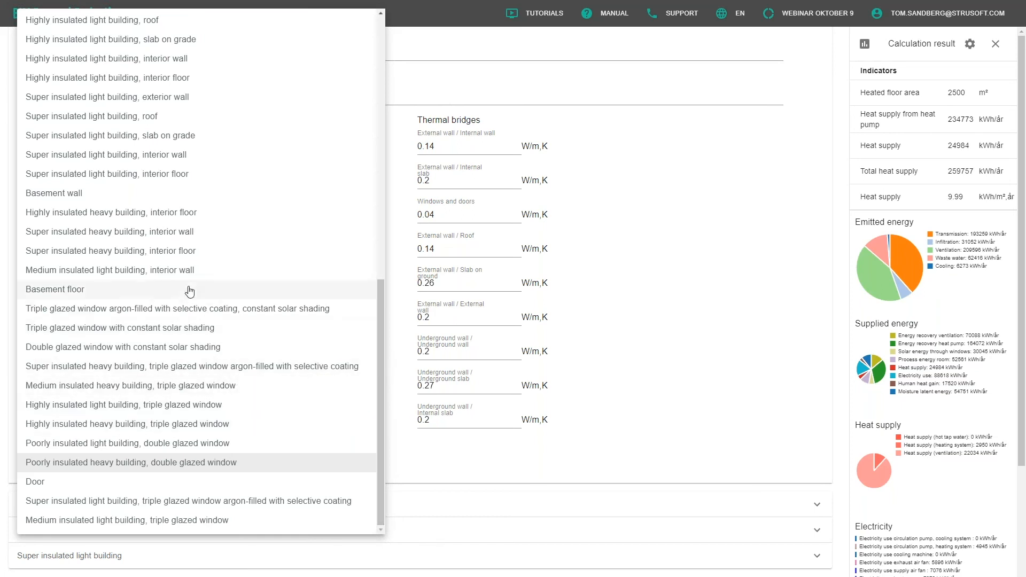
left_click(288, 367)
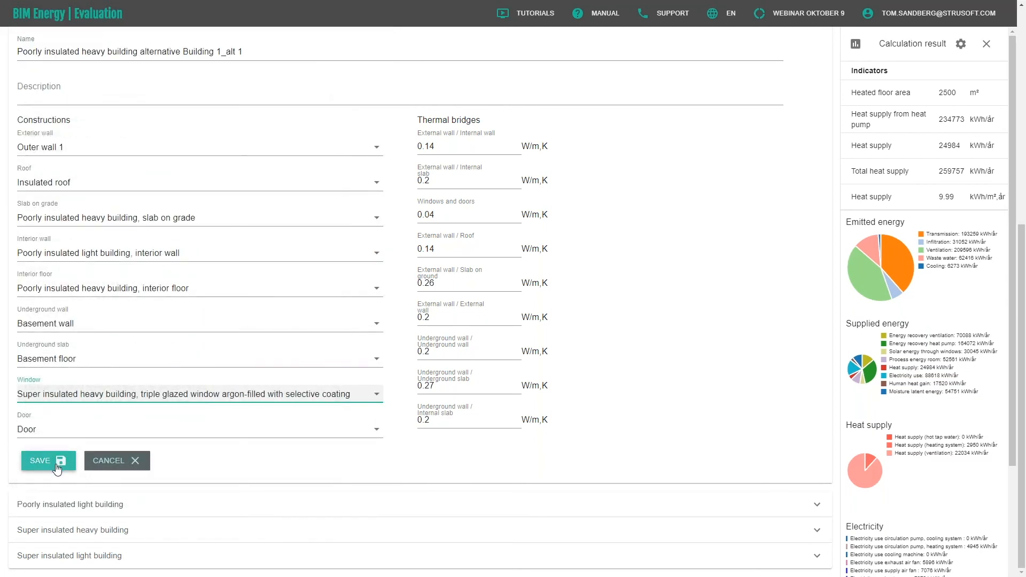
left_click(48, 461)
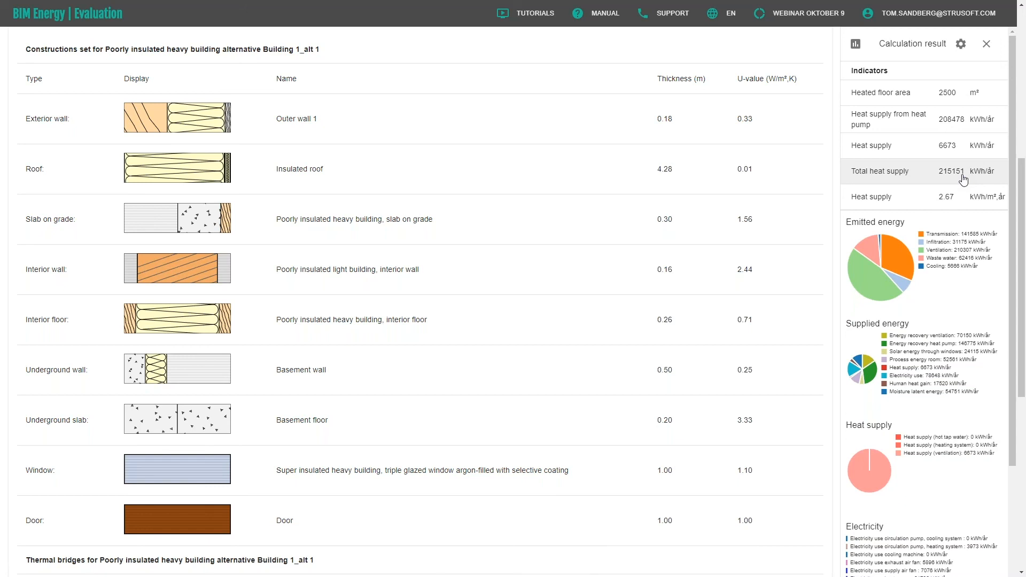
- Look through the usage schedules of the template "Building 1 alternative Building 1_alt 1"
scroll(617, 304, "up", 5)
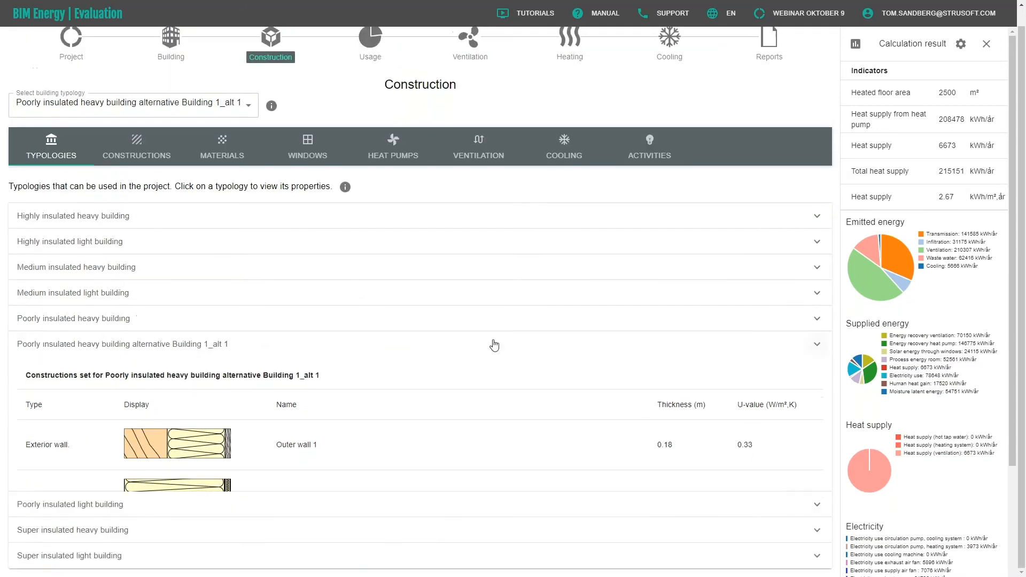
left_click(384, 69)
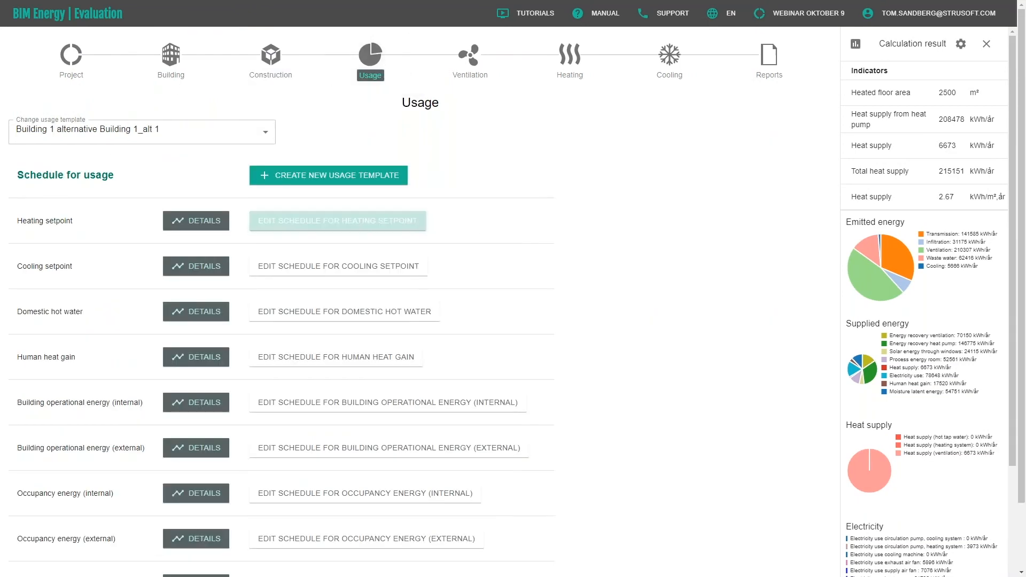
scroll(556, 238, "down", 2)
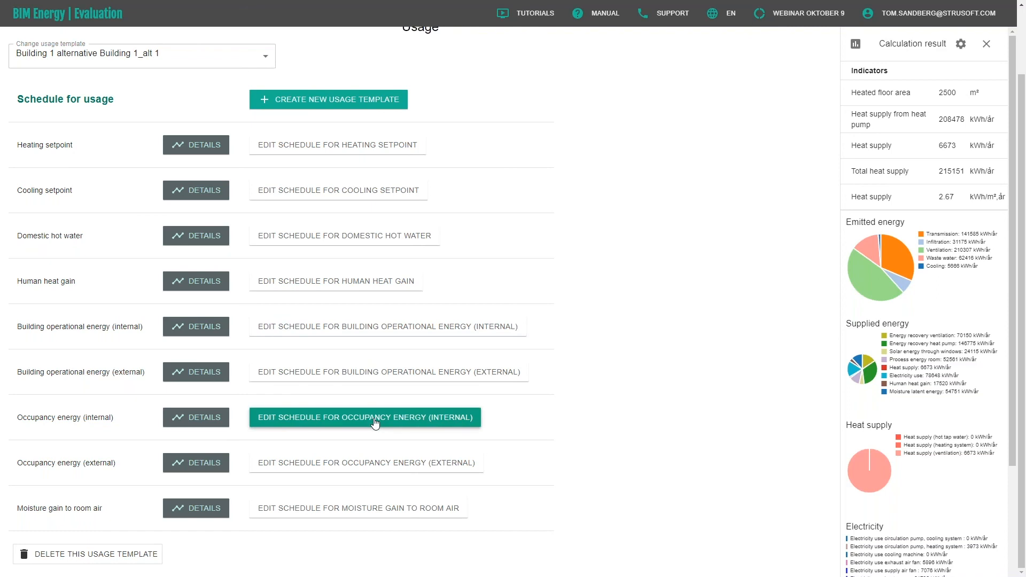
scroll(377, 422, "up", 2)
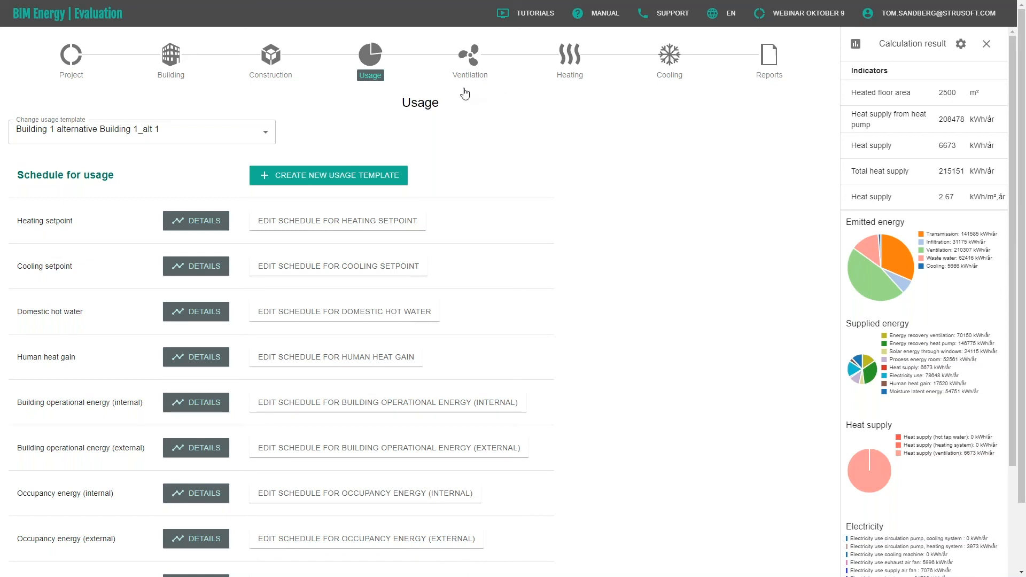
- Set the heat exchange efficiency of ventilation system LB01 to 75% at -20 °C and 85% at 0 °C outdoors, and save
left_click(480, 64)
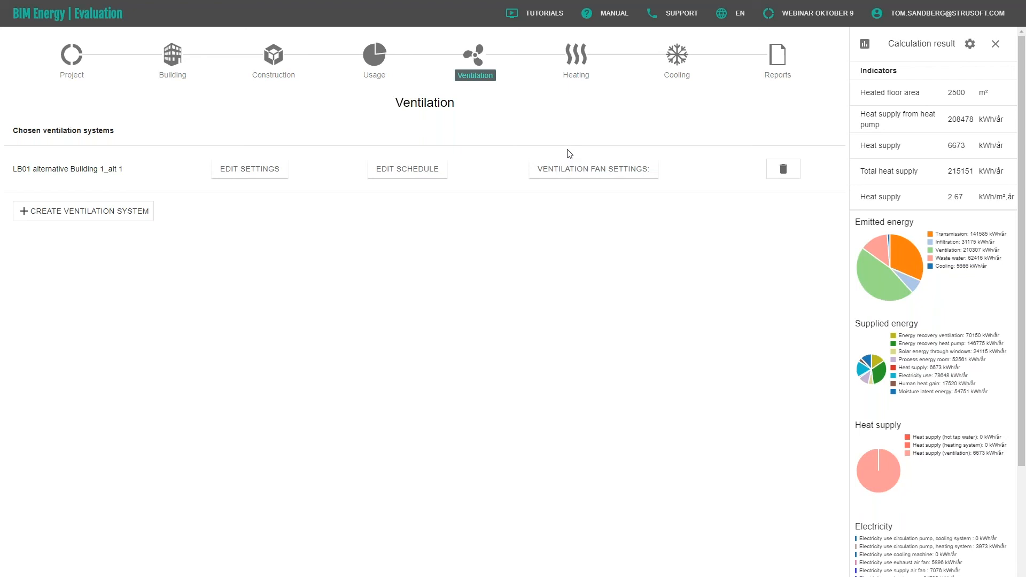
left_click(261, 169)
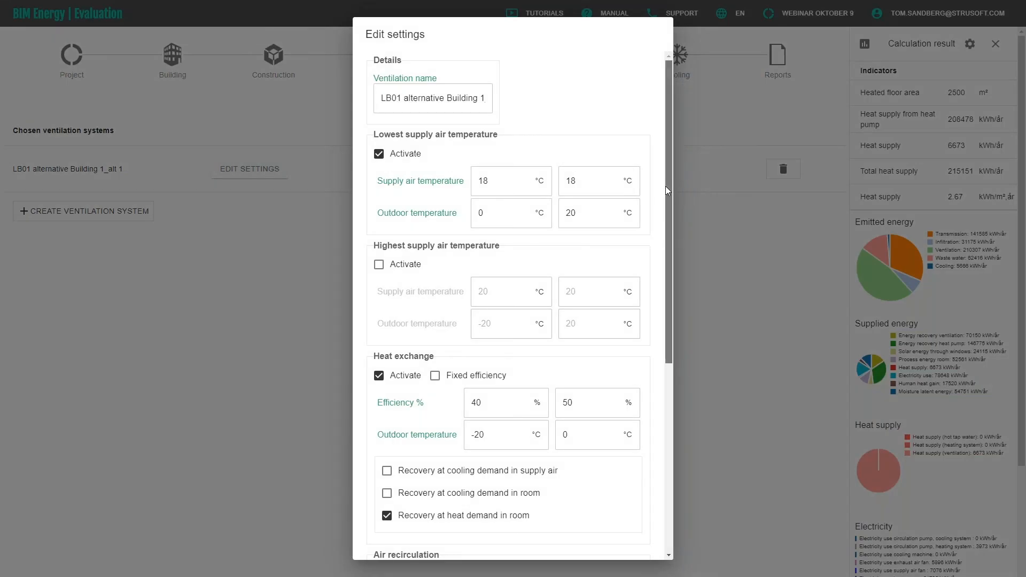
left_click_drag(665, 186, 666, 318)
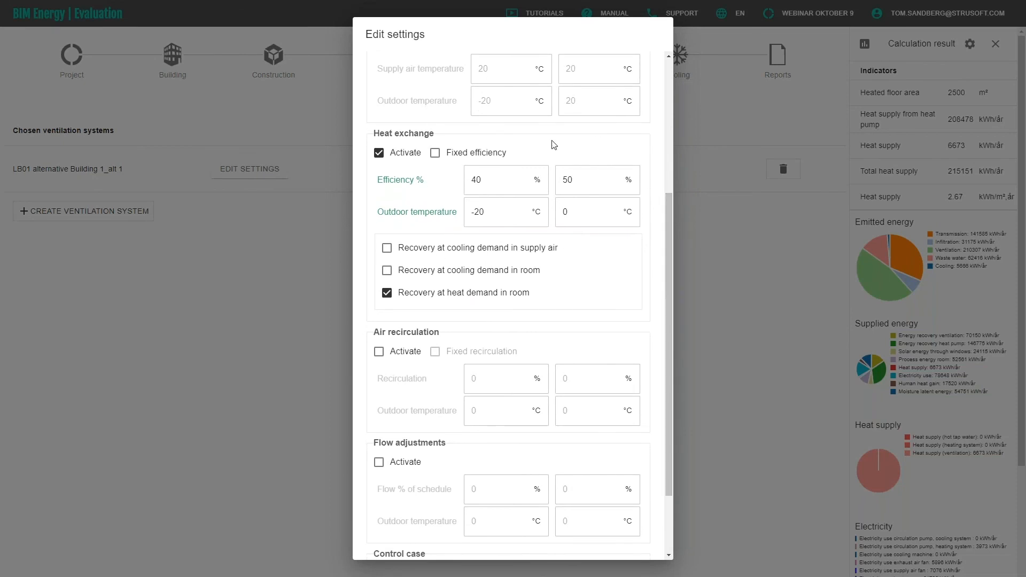
double_click(563, 184)
double_click(485, 183)
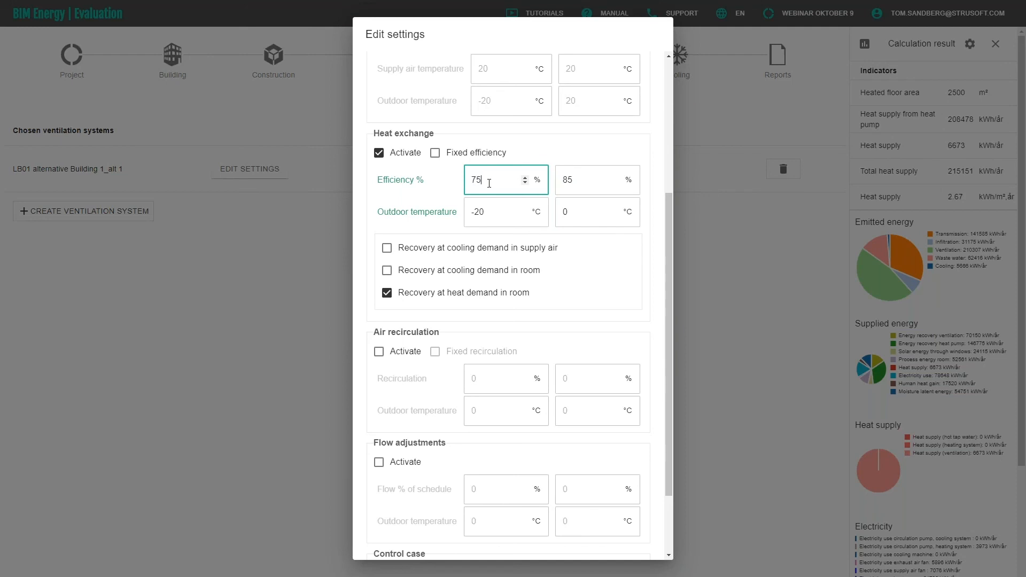
left_click_drag(665, 246, 659, 309)
left_click(632, 542)
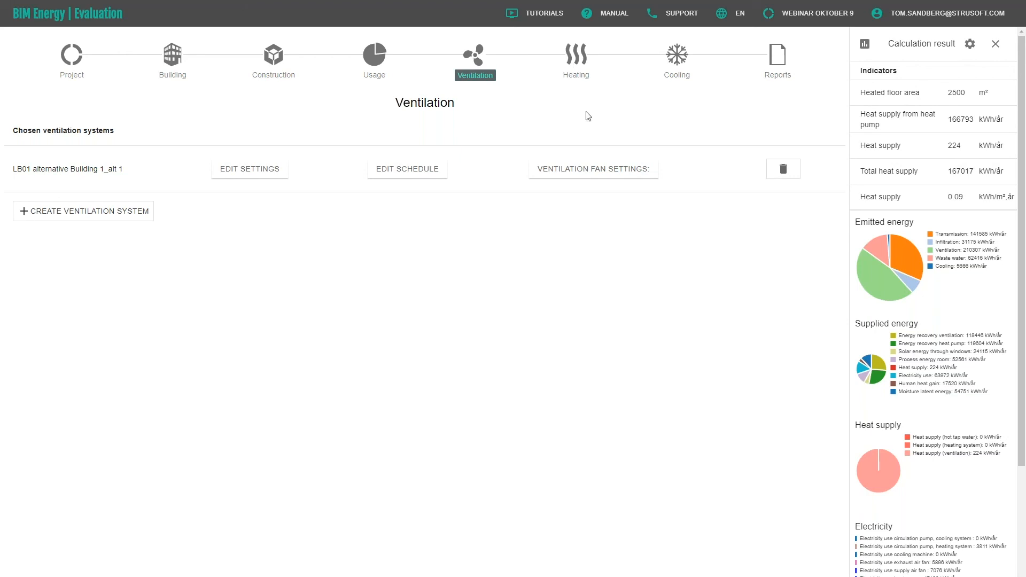
- Check the heat pump heating settings and look through the report for Building 1_alt 1
left_click(585, 67)
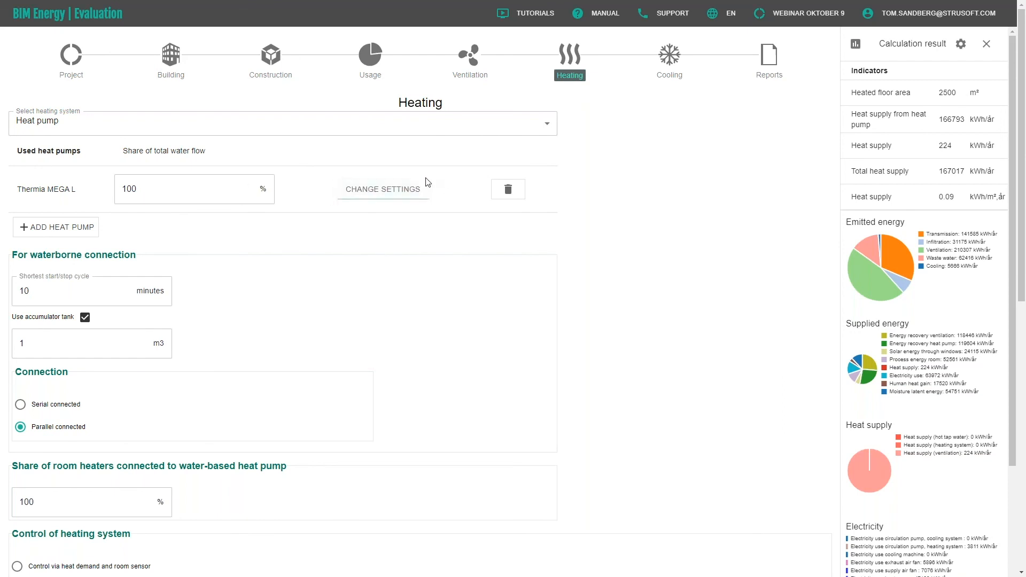
left_click(775, 68)
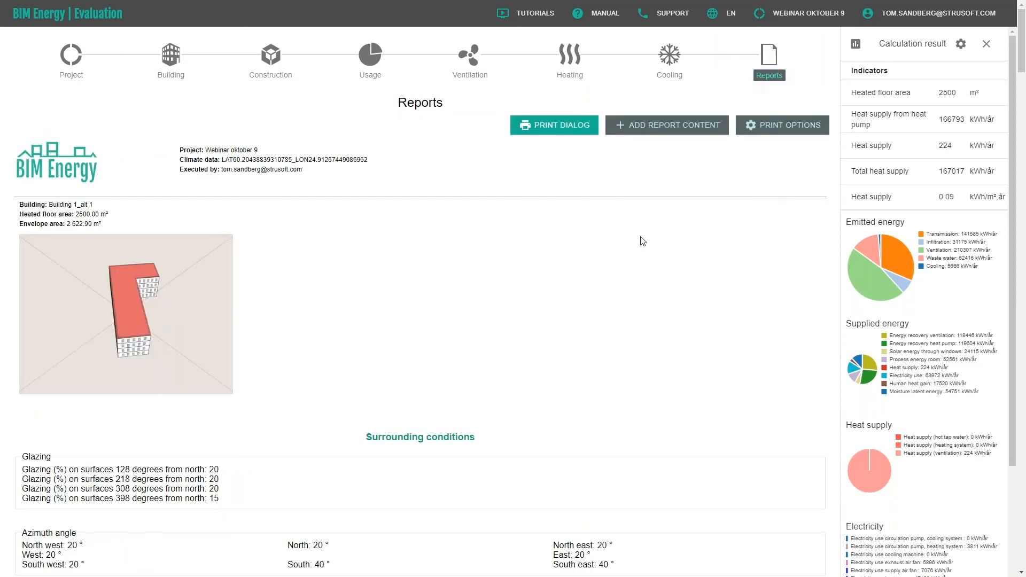
scroll(642, 241, "down", 15)
scroll(643, 241, "up", 13)
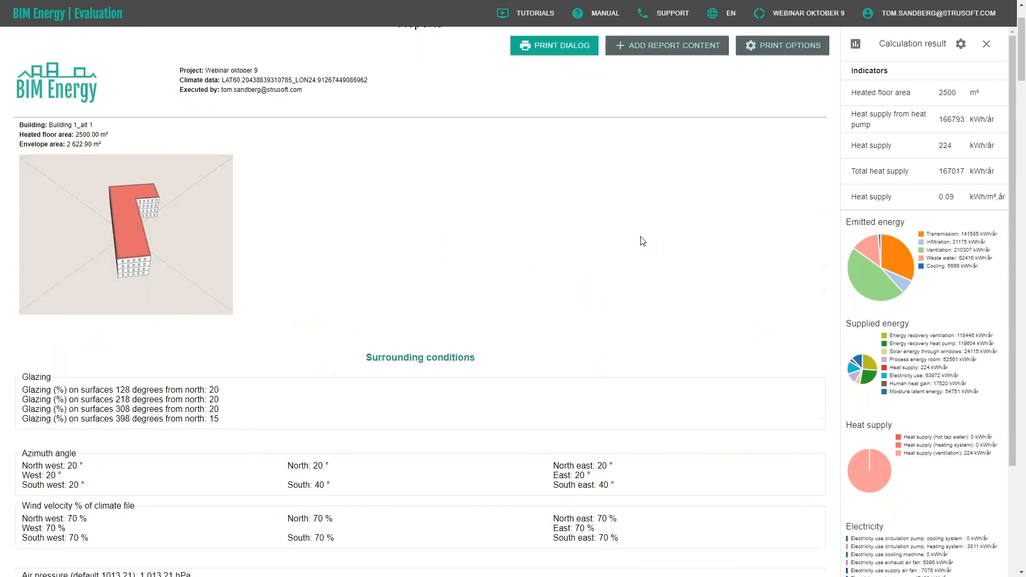
scroll(643, 241, "up", 2)
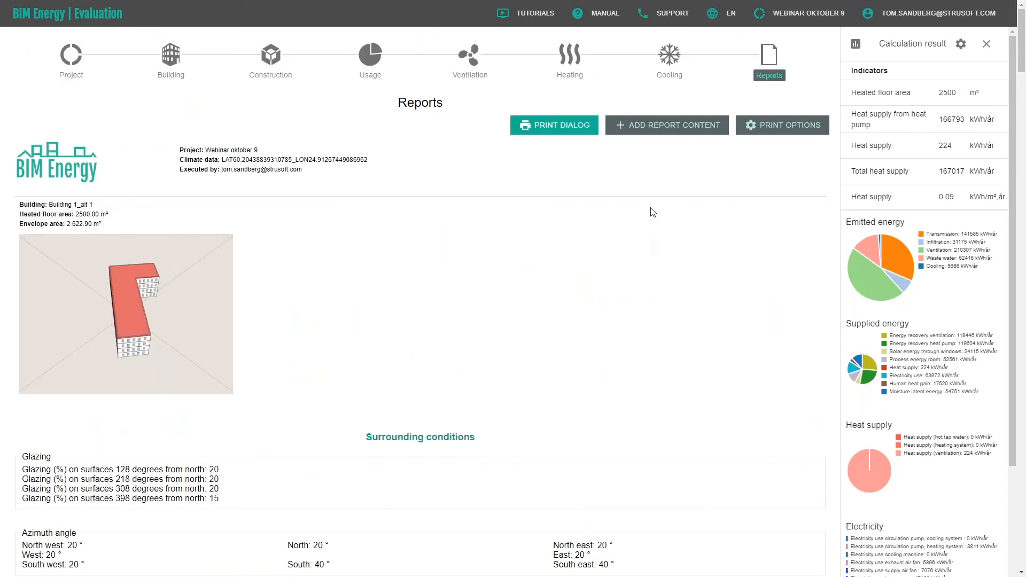
- Exclude Relative humidity, Wind speed, Sun, Outdoor temperature, Key values, Cooling, Usage and Surroundings from the report's printing selection
left_click(781, 127)
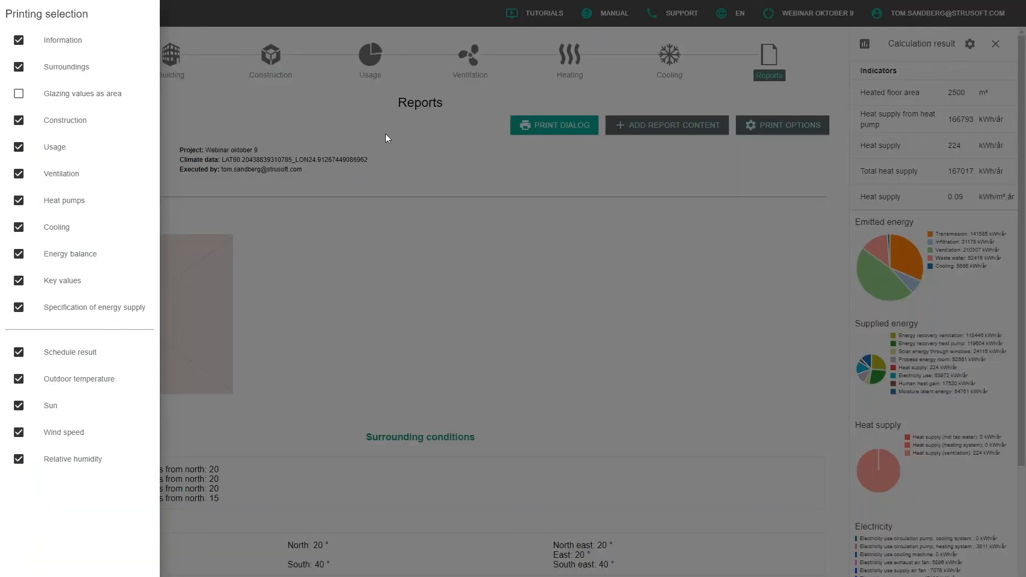
left_click(18, 434)
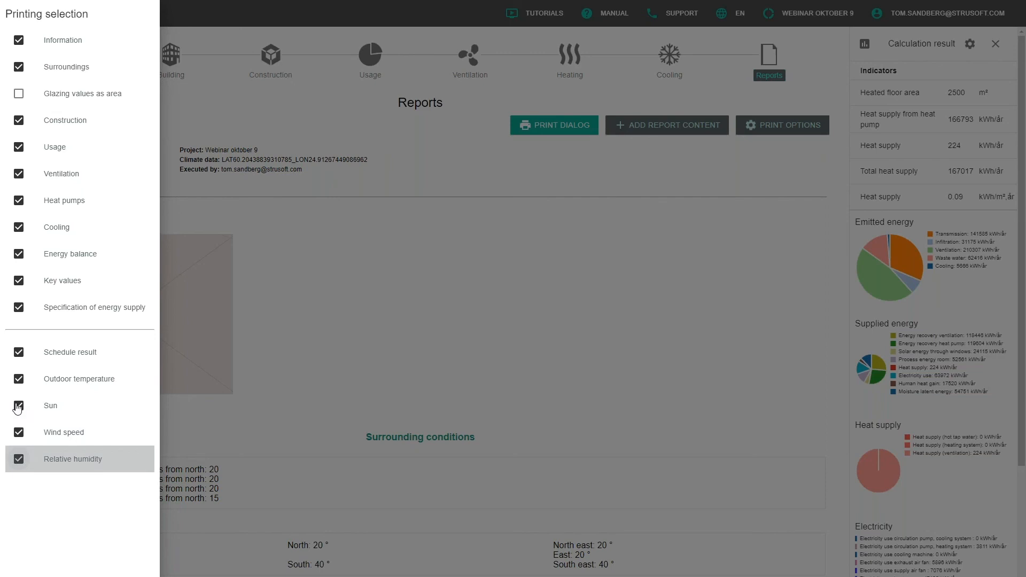
left_click(19, 406)
left_click(18, 379)
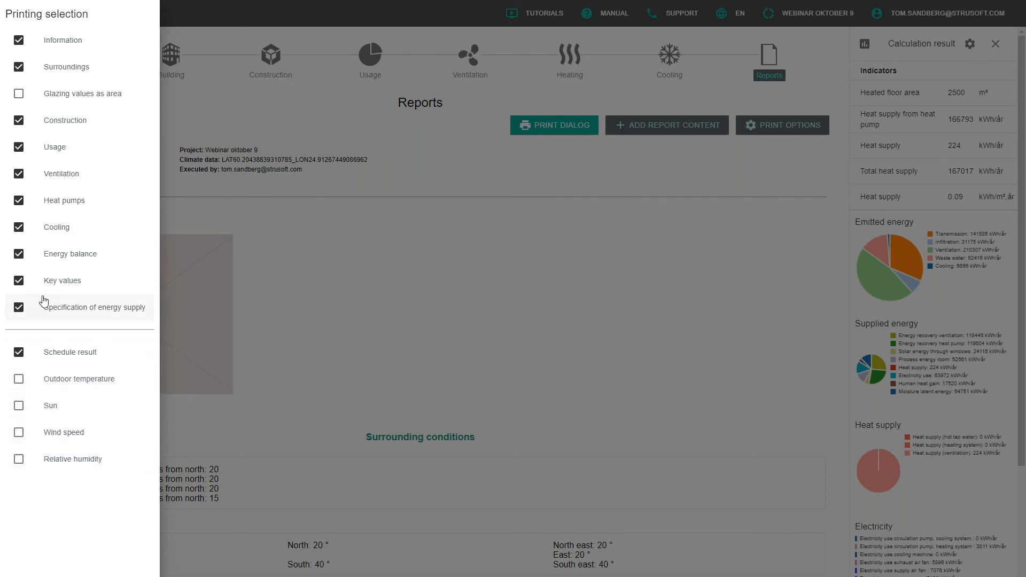
left_click(19, 281)
left_click(18, 229)
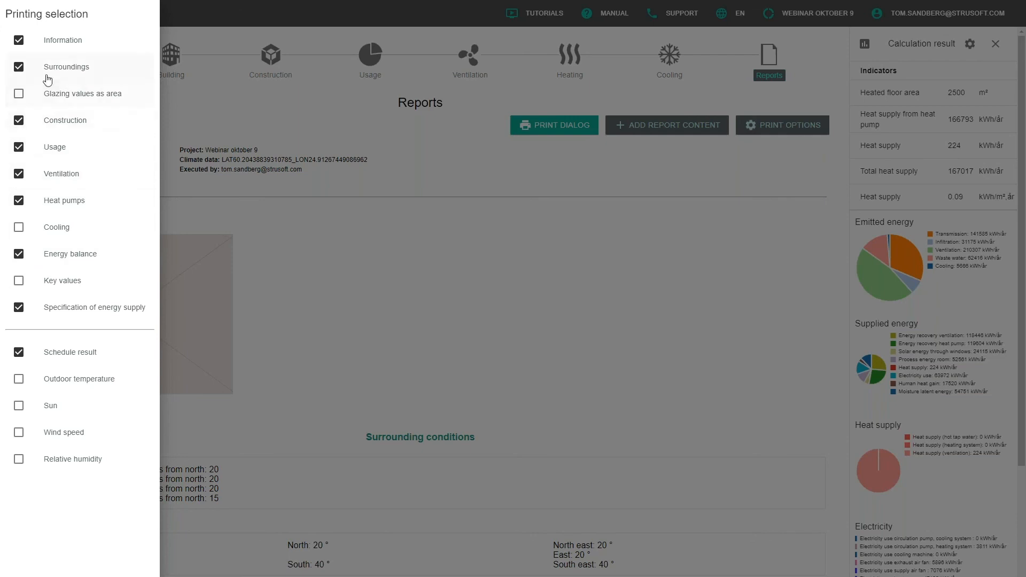
left_click(20, 147)
left_click(19, 66)
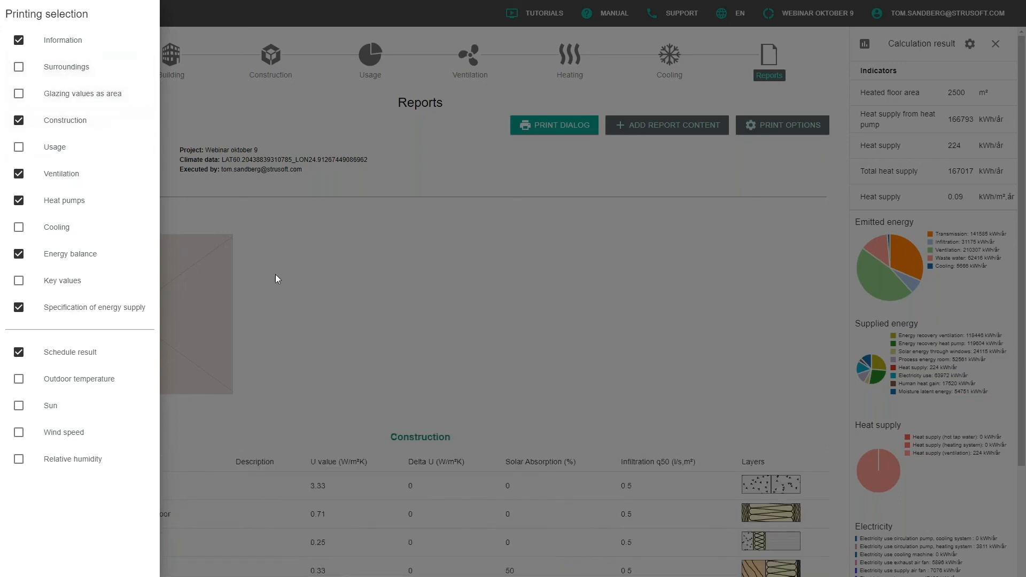
left_click(378, 273)
scroll(573, 286, "down", 12)
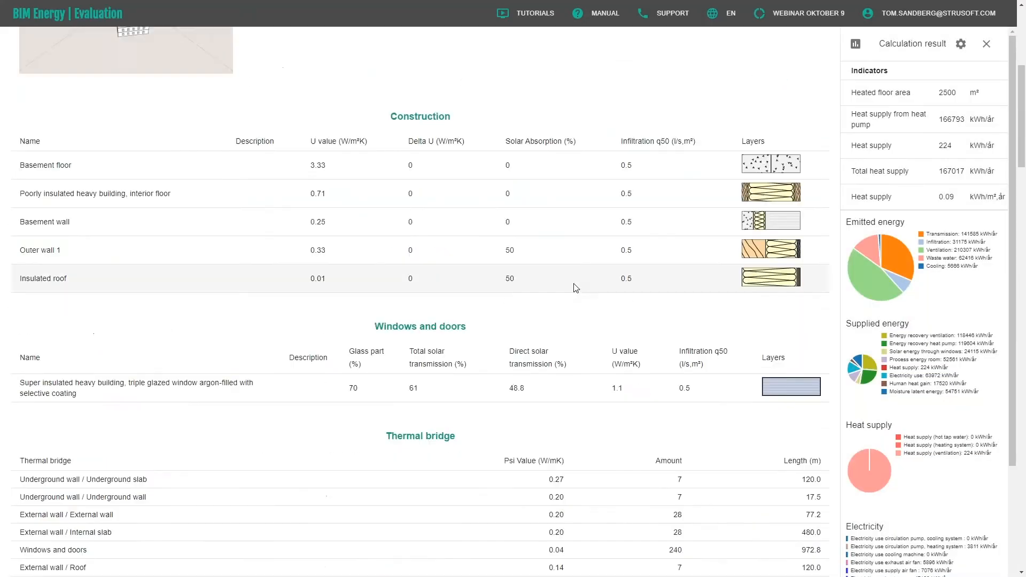
- Preview the Total heat supply indicator as new report content, as a scatter plot against outside temperature
scroll(573, 286, "up", 10)
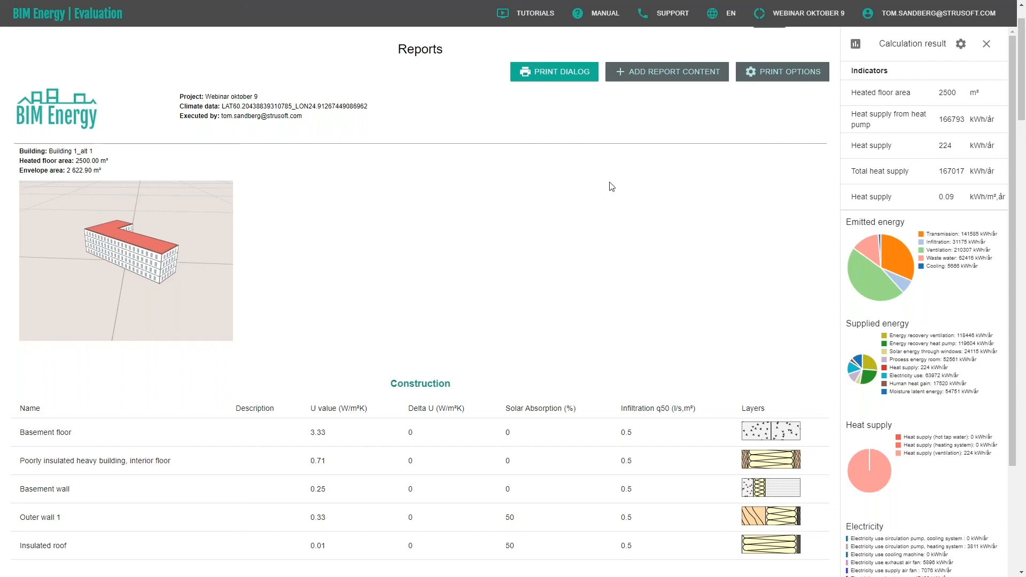
left_click(691, 78)
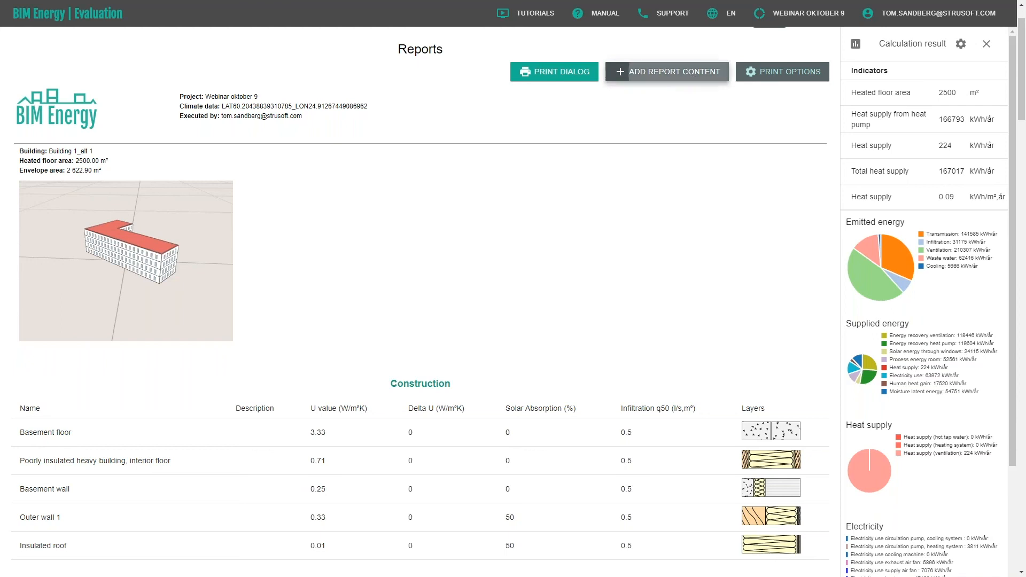
left_click(567, 177)
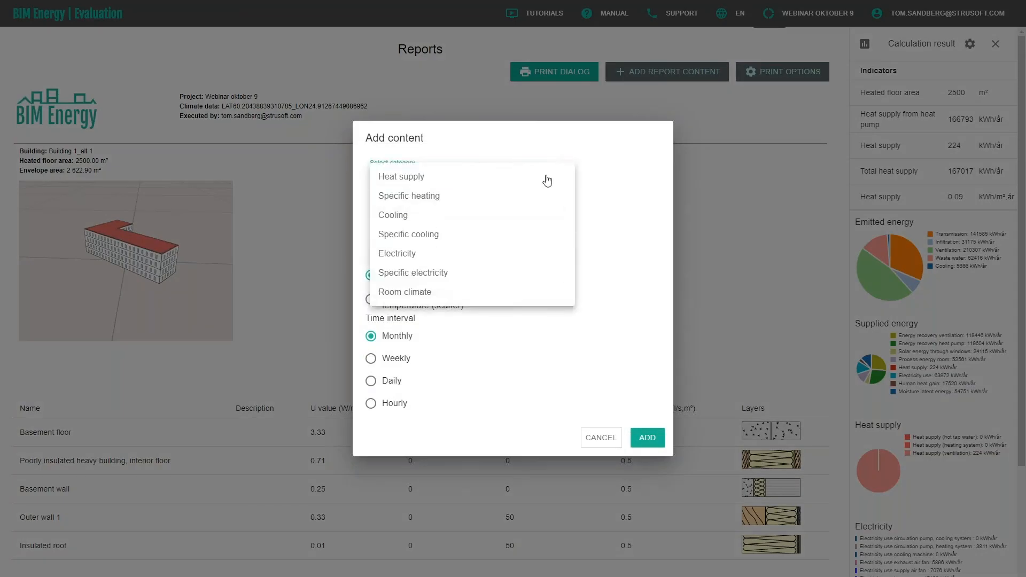
left_click(463, 184)
left_click(523, 207)
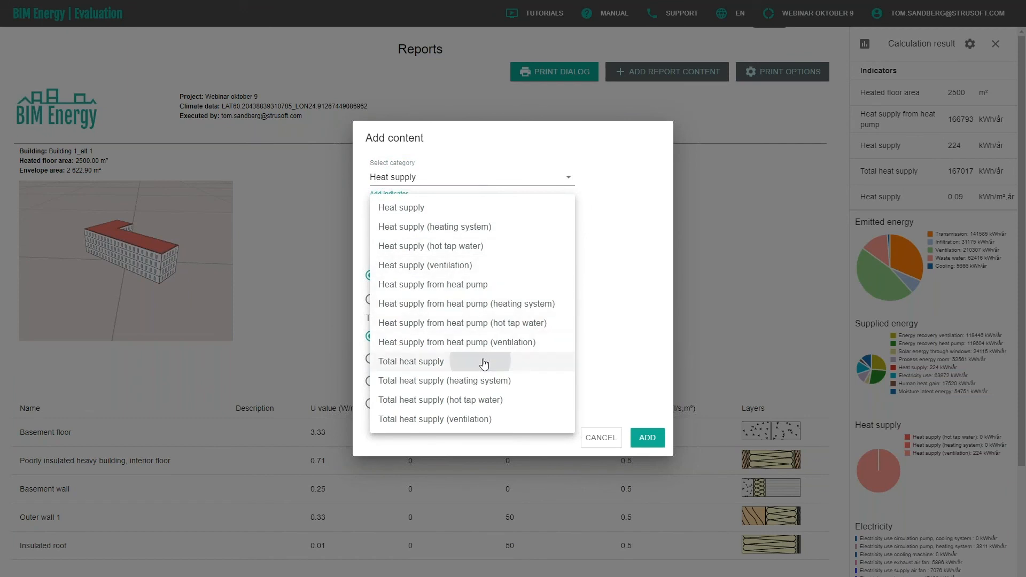
left_click(481, 361)
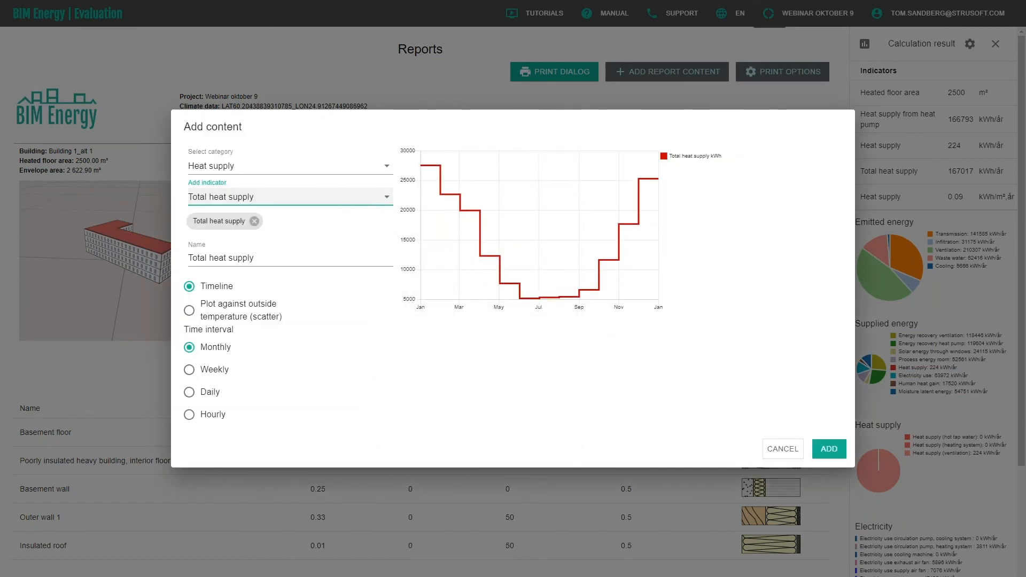
left_click(187, 314)
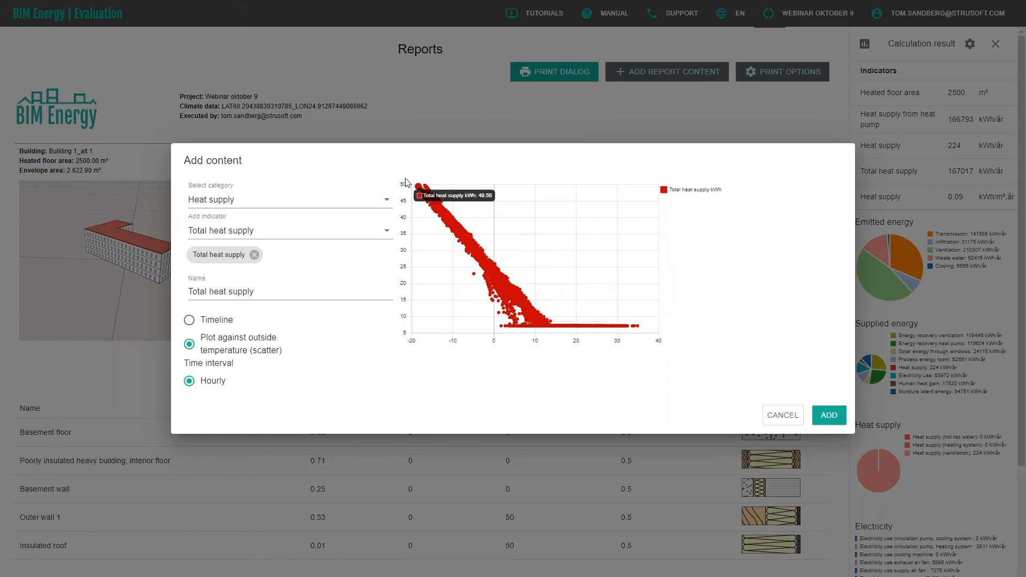
mouse_move(412, 189)
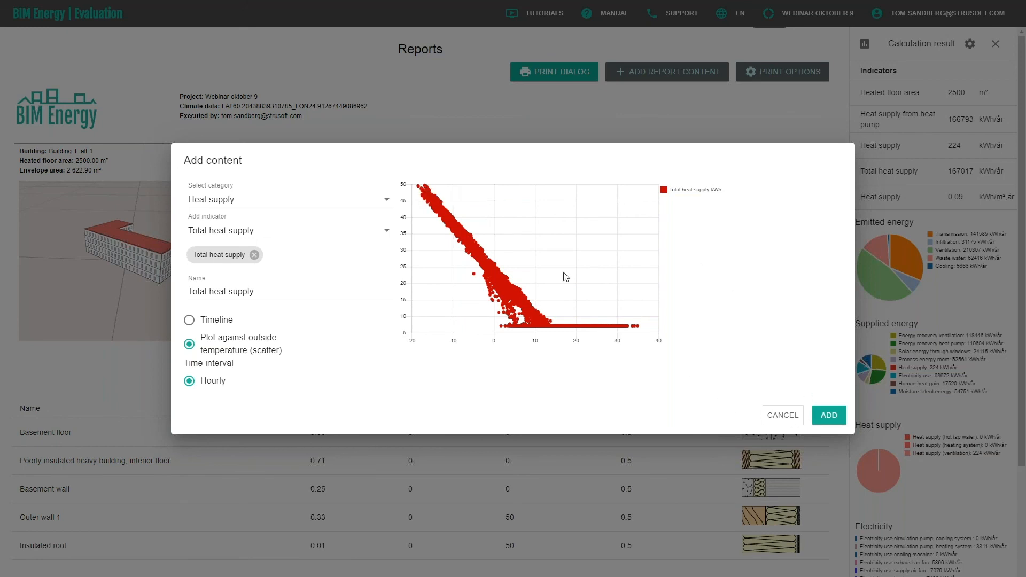
- Preview the Heat supply from heat pump and Heat supply indicators against outside temperature, and Heat supply as an hourly timeline
left_click(386, 234)
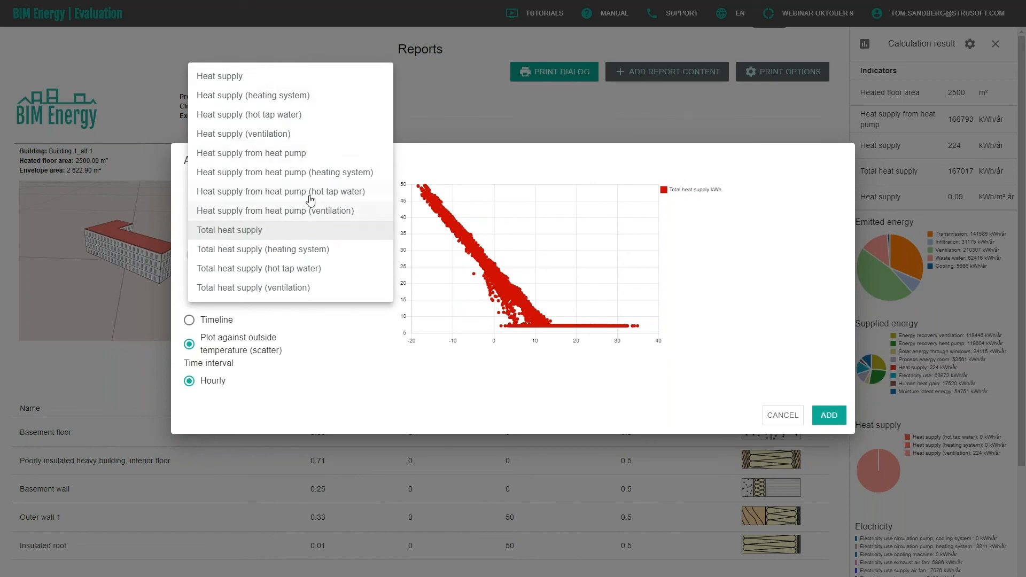
left_click(293, 155)
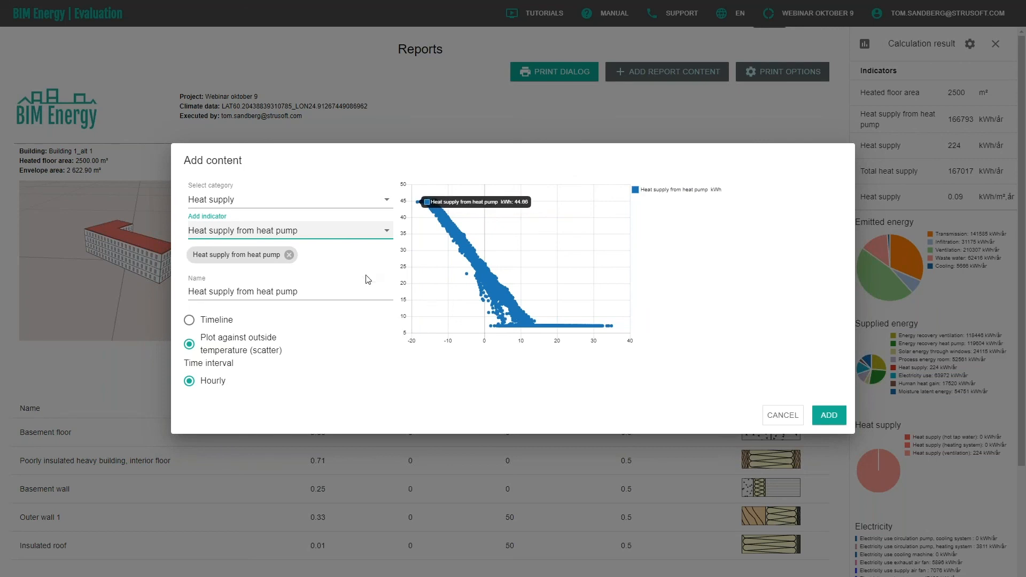
left_click(387, 231)
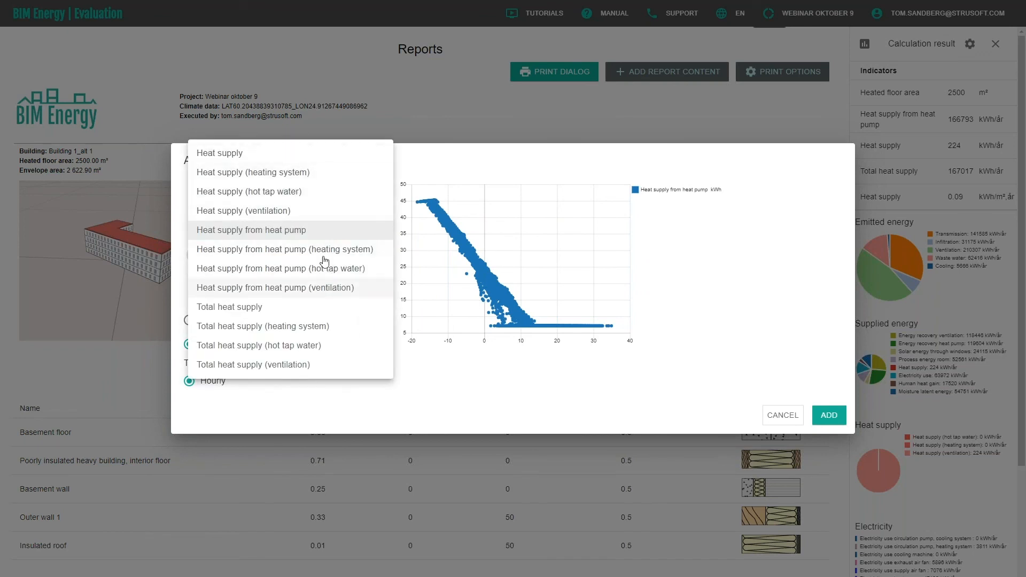
left_click(297, 155)
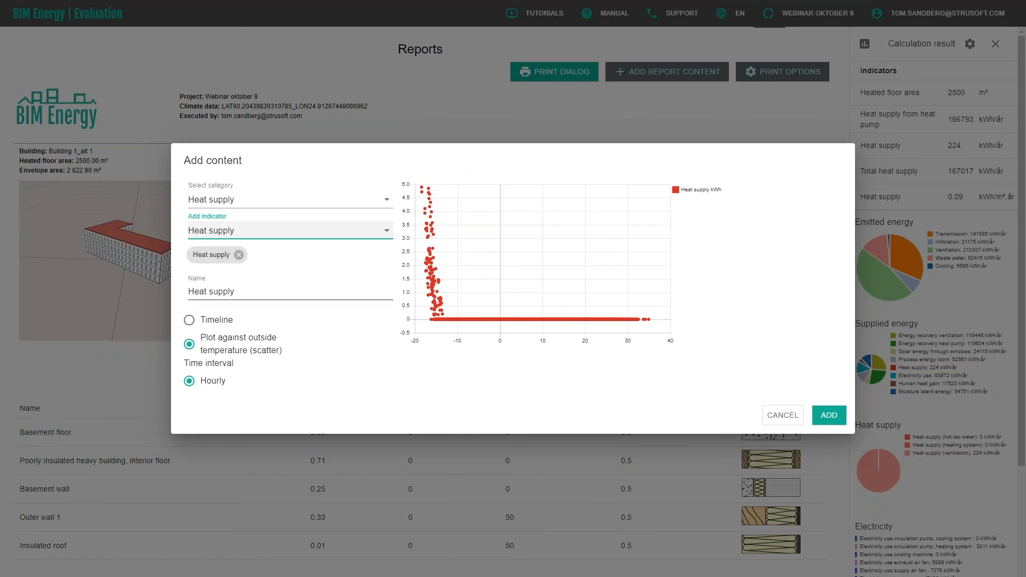
left_click(189, 321)
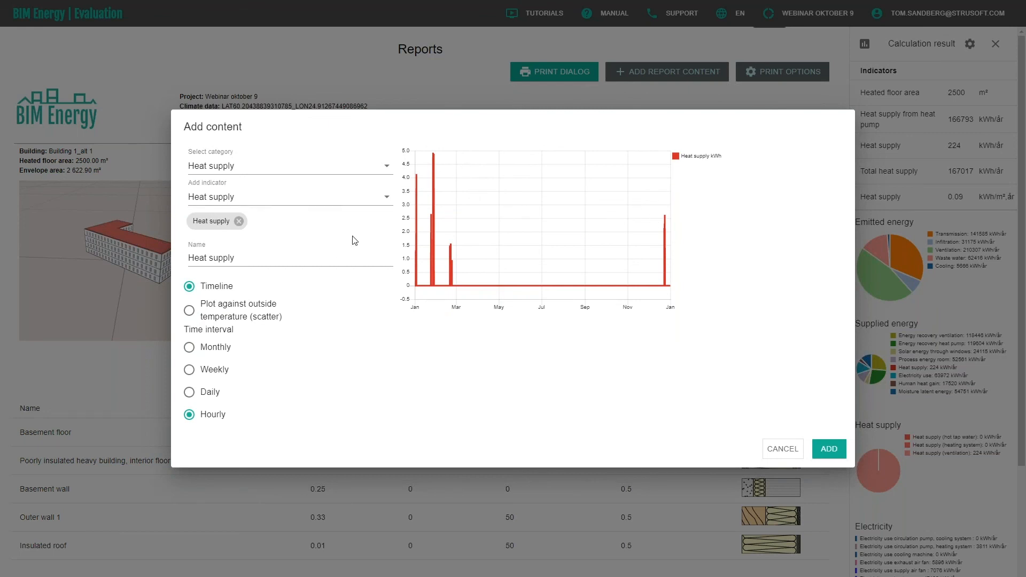
- Try the Electricity use heat pump indicator in place of Heat supply and discard the new report content
left_click(382, 166)
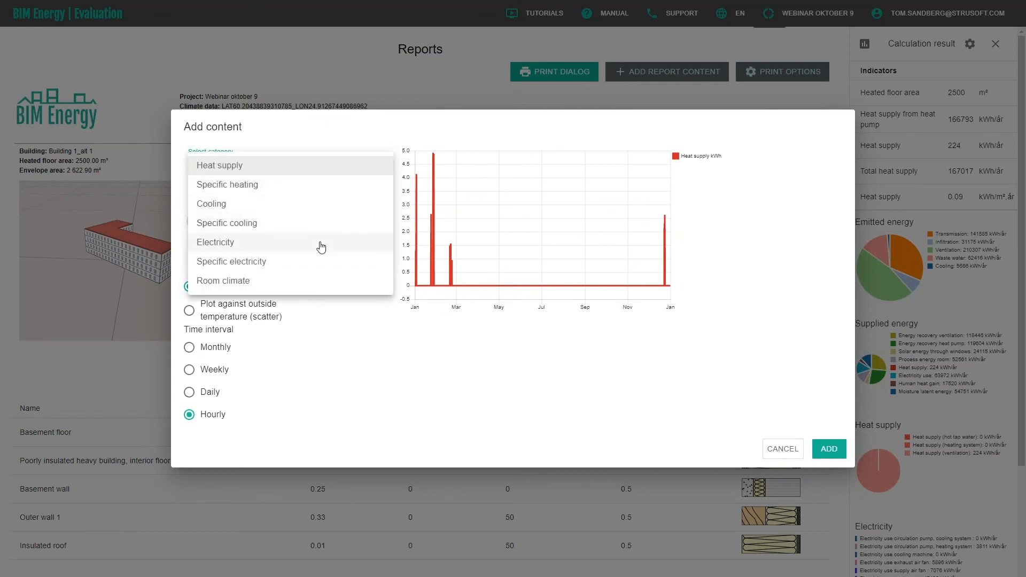
left_click(319, 244)
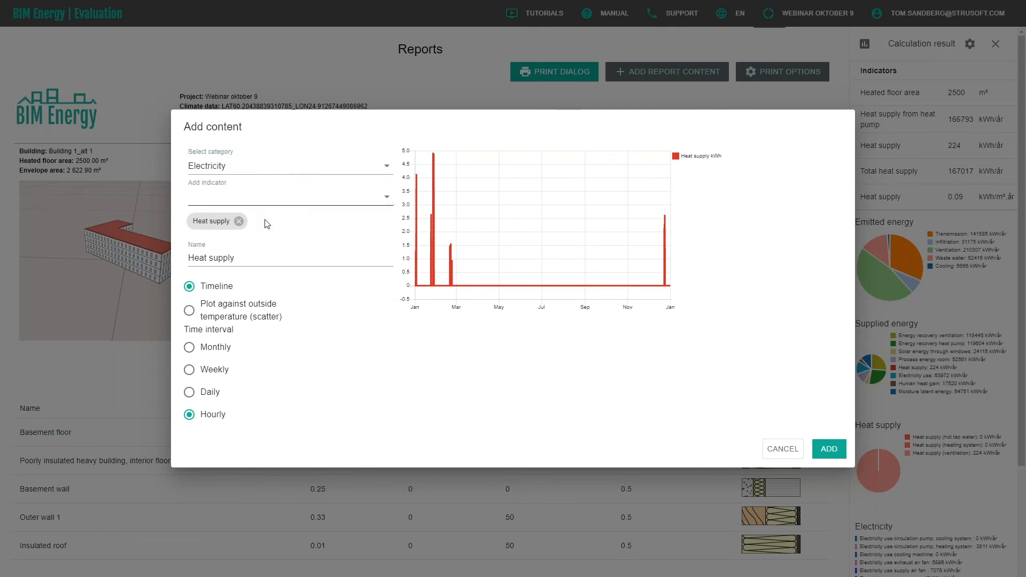
left_click(238, 221)
left_click(386, 213)
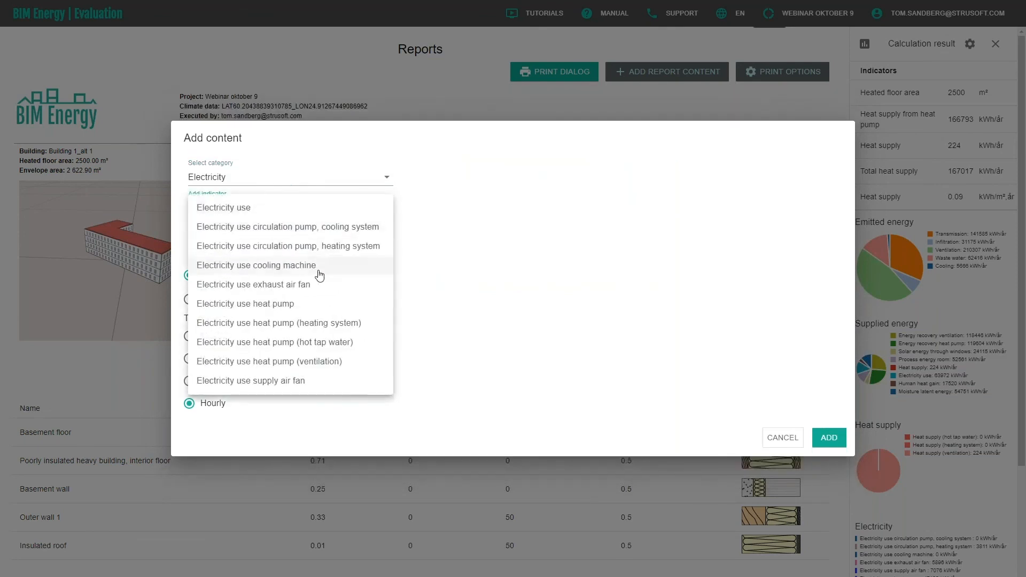
left_click(336, 304)
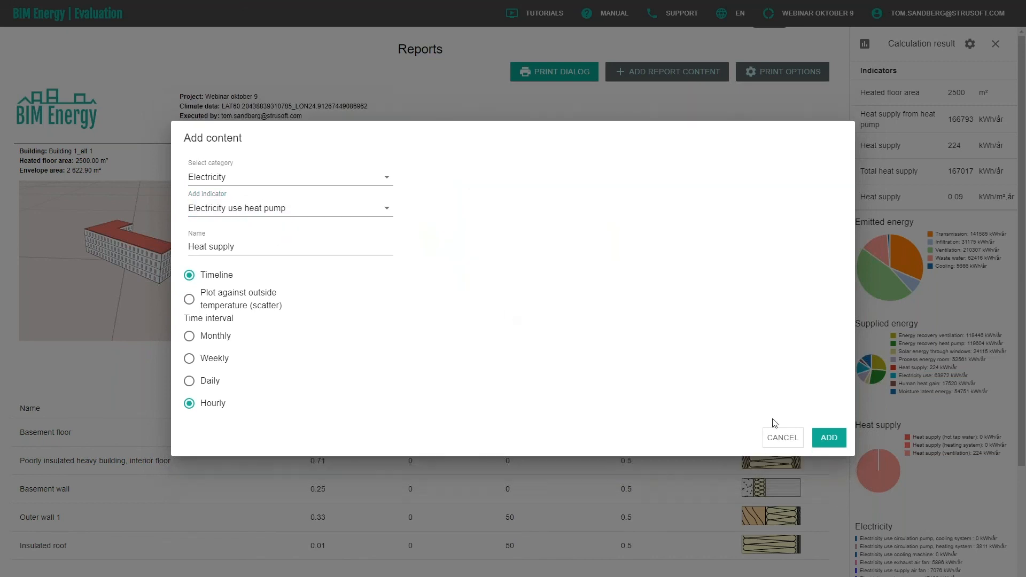
left_click(782, 449)
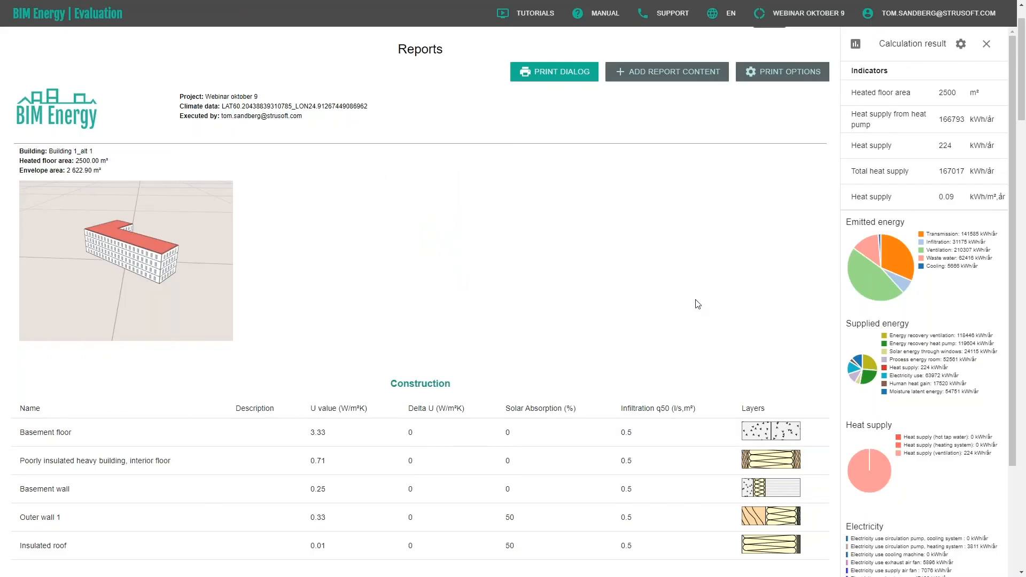
- Rotate the 3D building view in the report so the L-shaped building is seen from its other side
left_click_drag(175, 298, 151, 301)
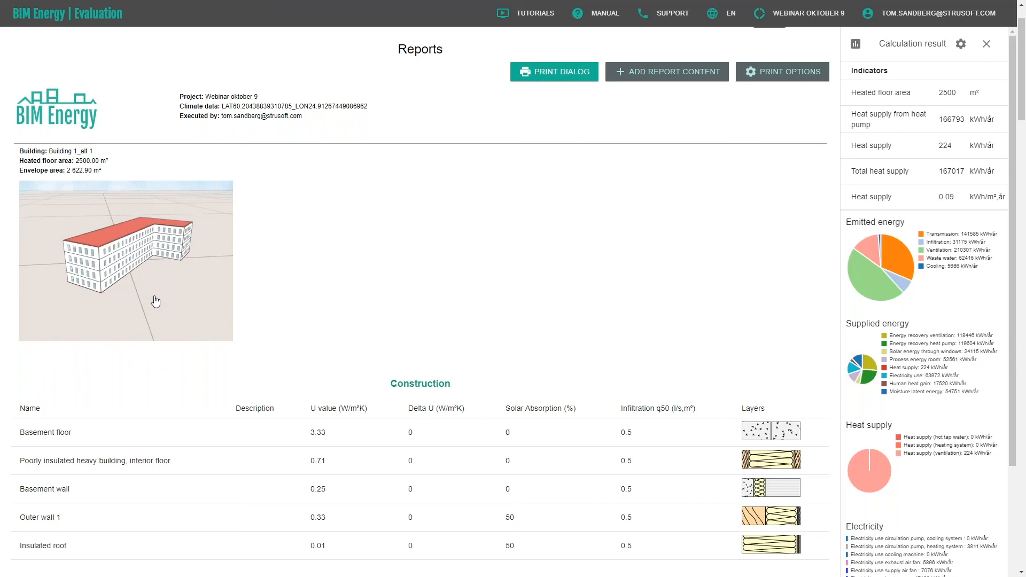
left_click_drag(177, 304, 177, 307)
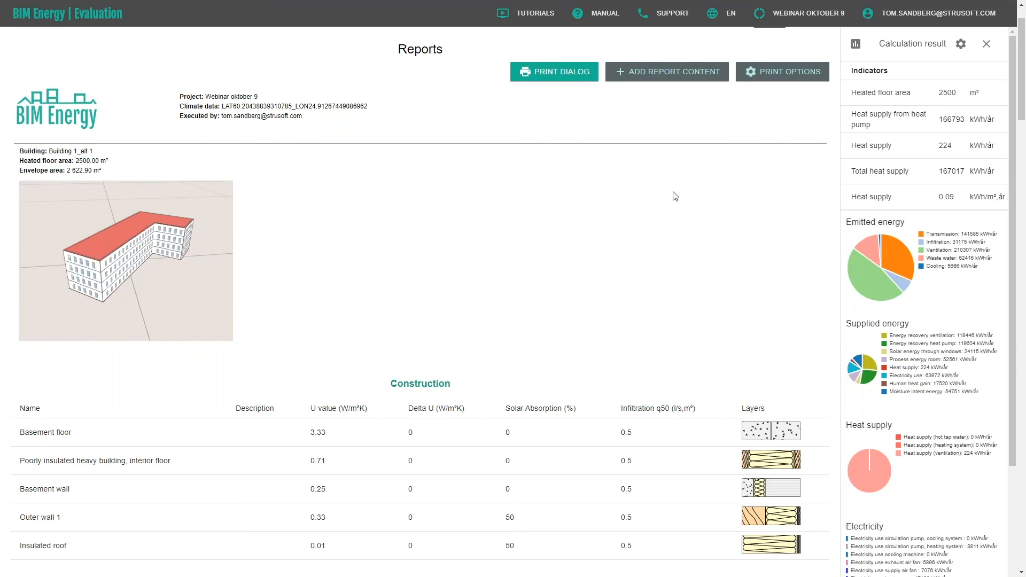
scroll(772, 197, "up", 1)
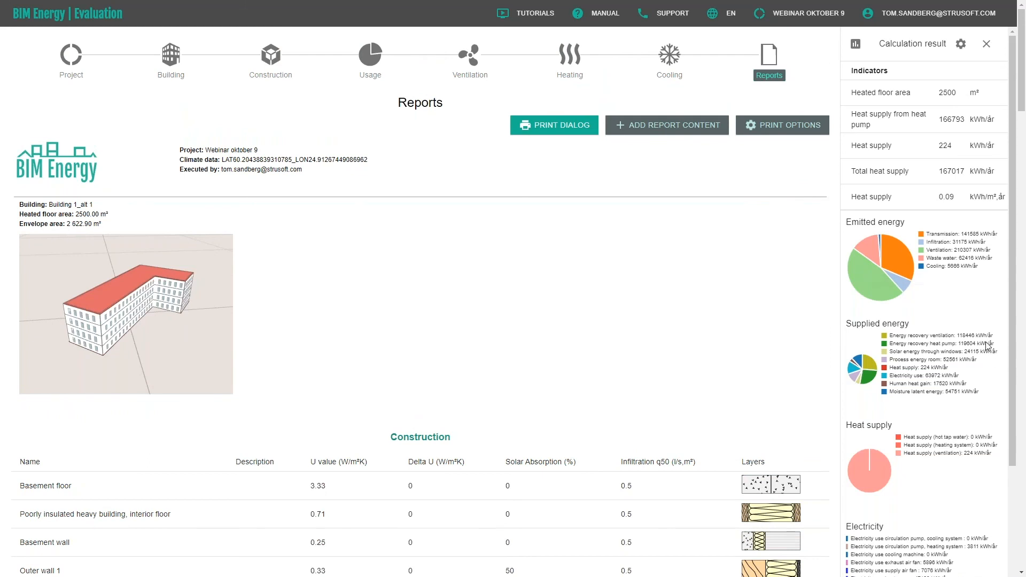
key("F11")
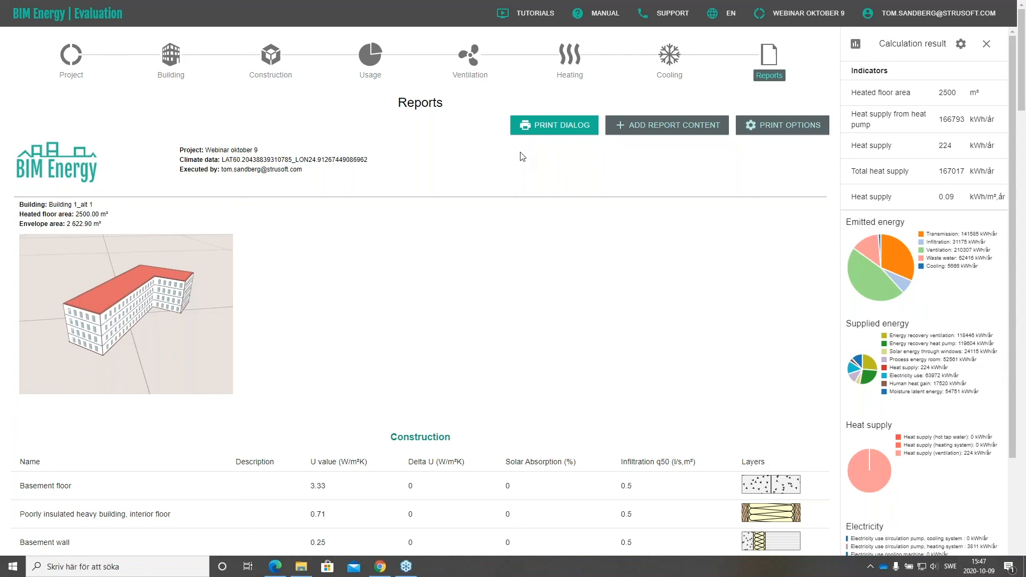
- Create an additional ventilation system named LB02 for Building 1_alt 1
left_click(477, 65)
left_click(110, 212)
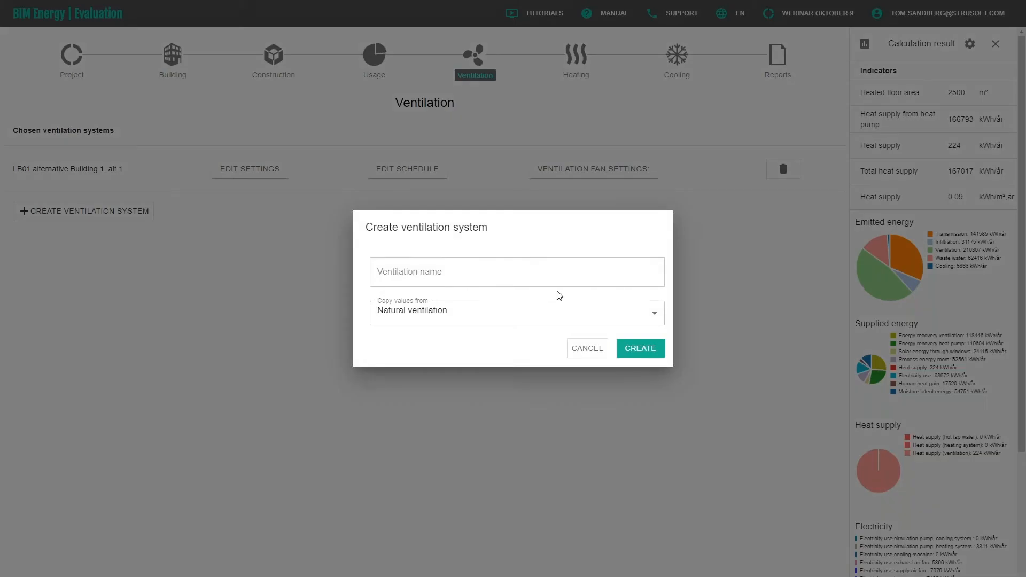
left_click(561, 277)
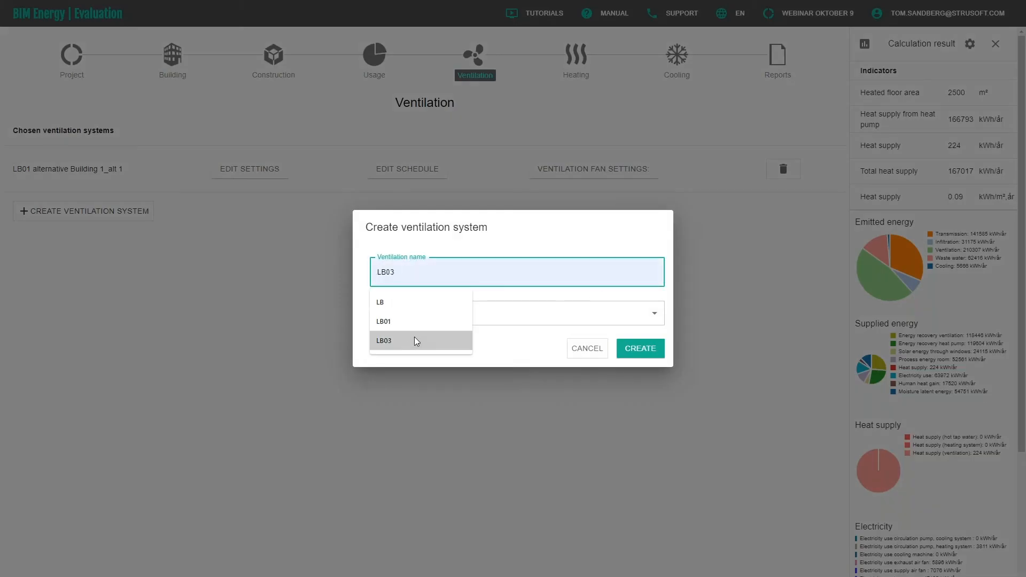
type("LB02")
key("BackSpace")
key("BackSpace")
type("02")
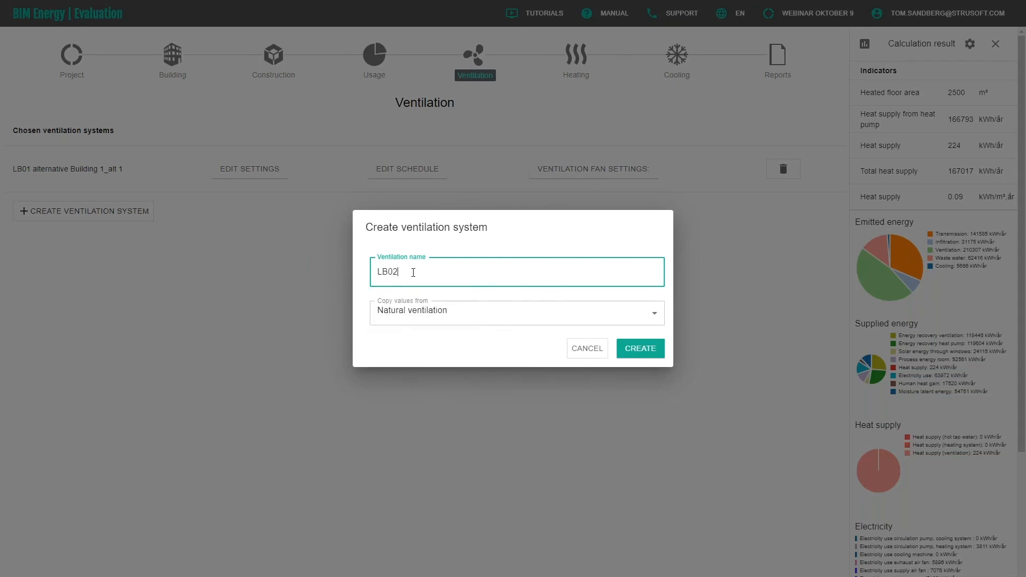
left_click(521, 318)
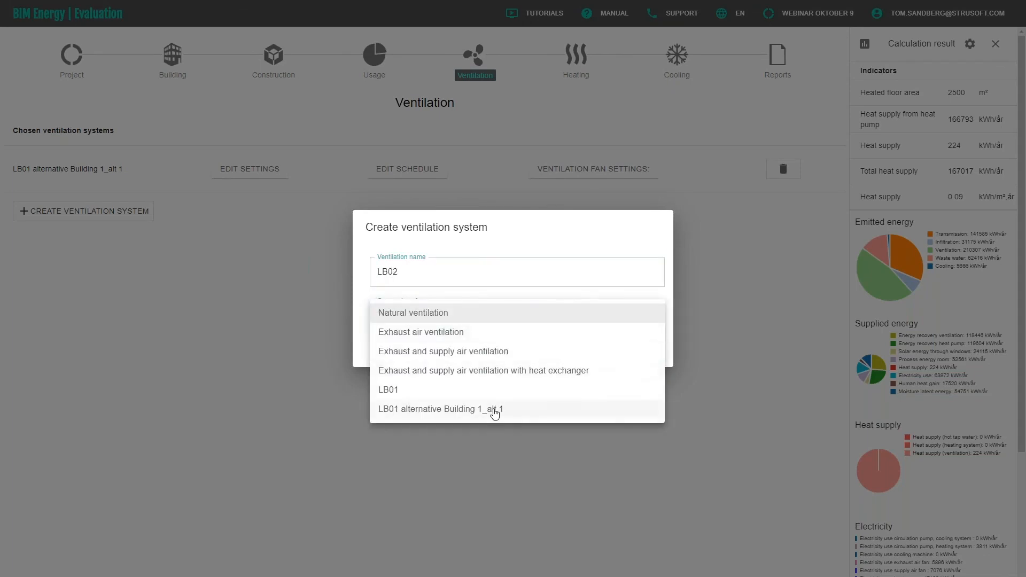
left_click(595, 294)
left_click(639, 356)
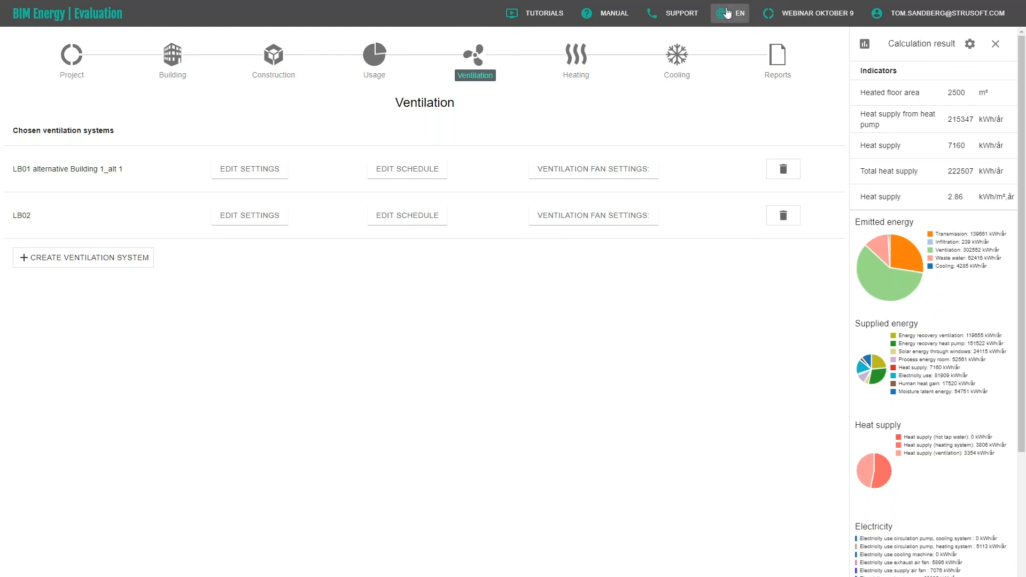
- Look at the support contact information and the list of available tutorials
left_click(668, 16)
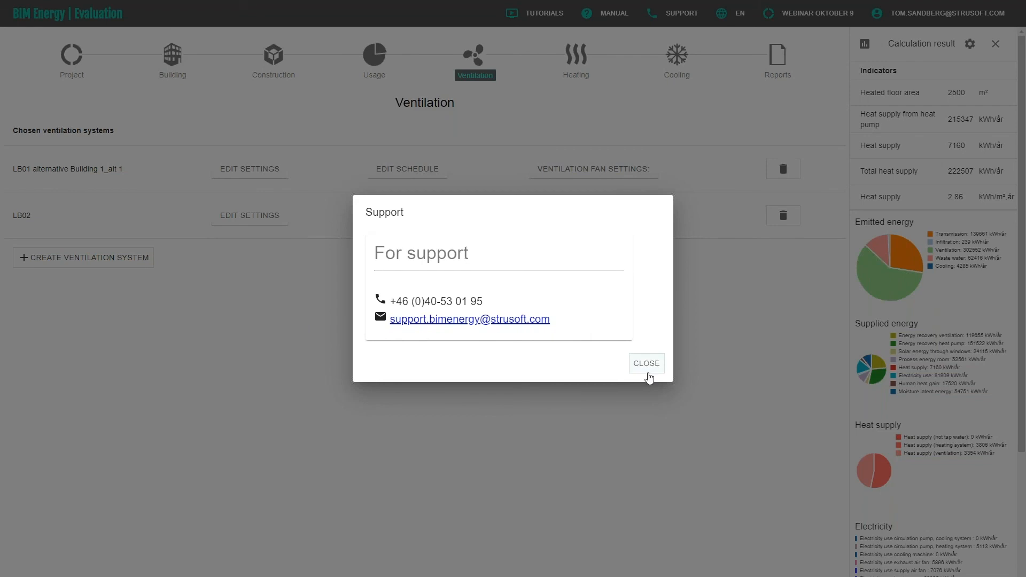
left_click(647, 369)
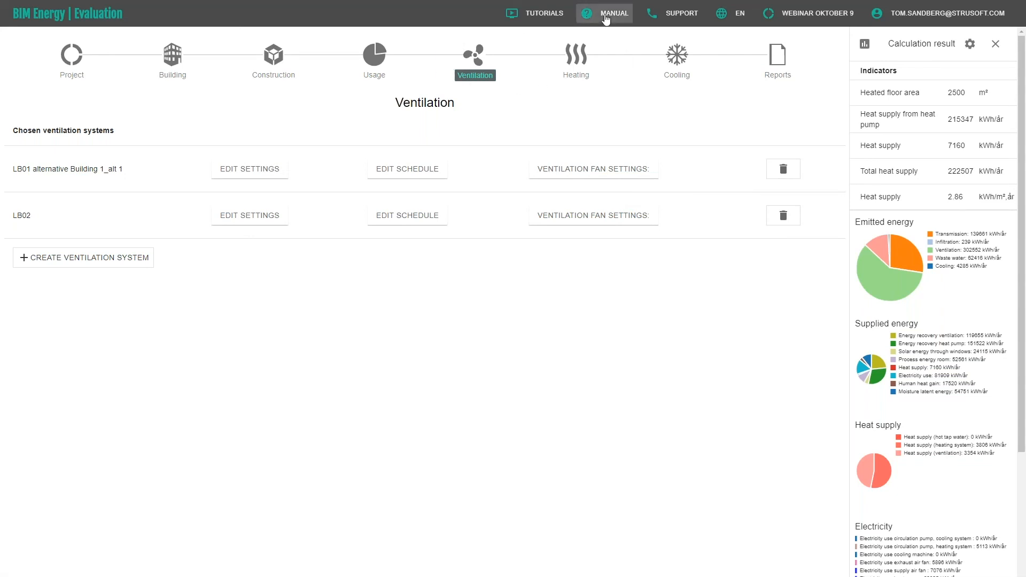
left_click(529, 17)
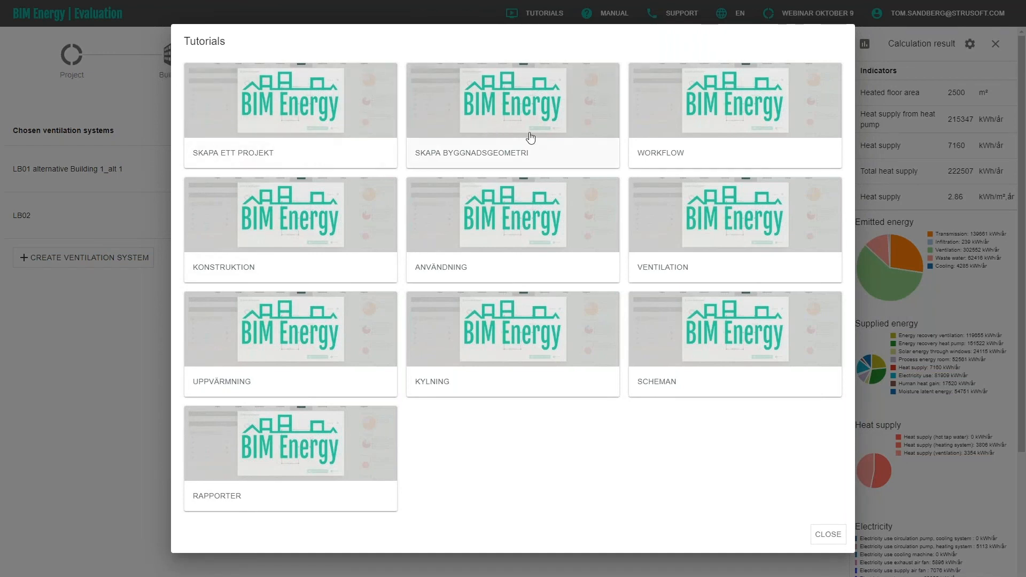
left_click(828, 537)
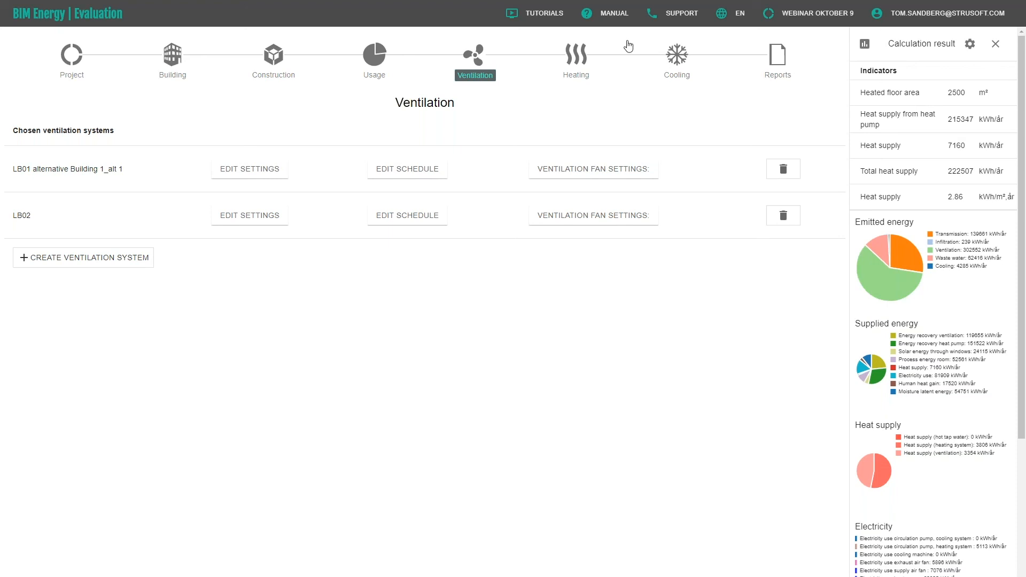
- Look at the footer of the BIM Energy website and return to the ventilation page of the calculation
left_click(496, 54)
right_click(522, 65)
left_click(870, 263)
left_click(513, 37)
left_click(321, 9)
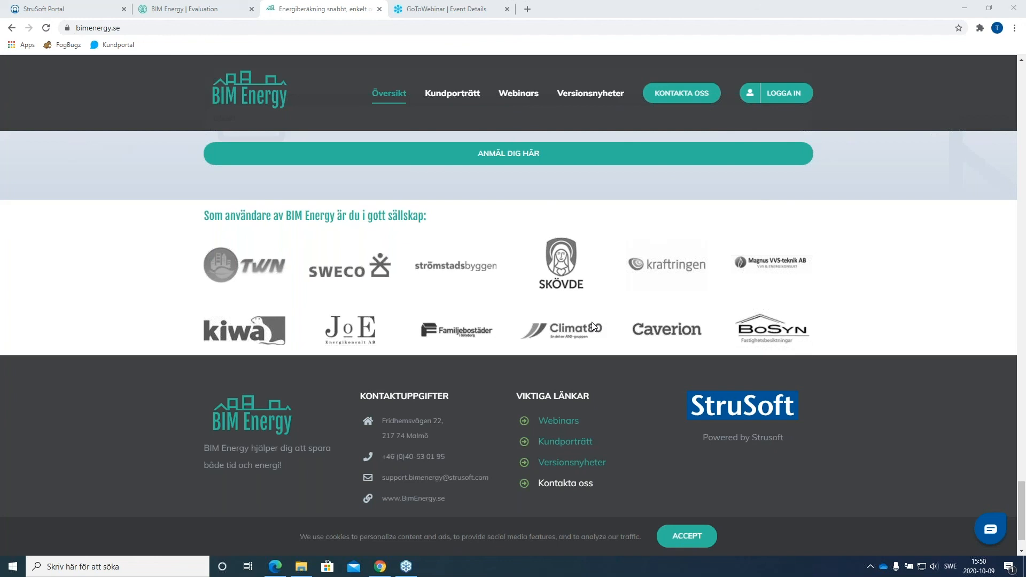
scroll(592, 327, "up", 1)
scroll(592, 327, "down", 1)
left_click(216, 16)
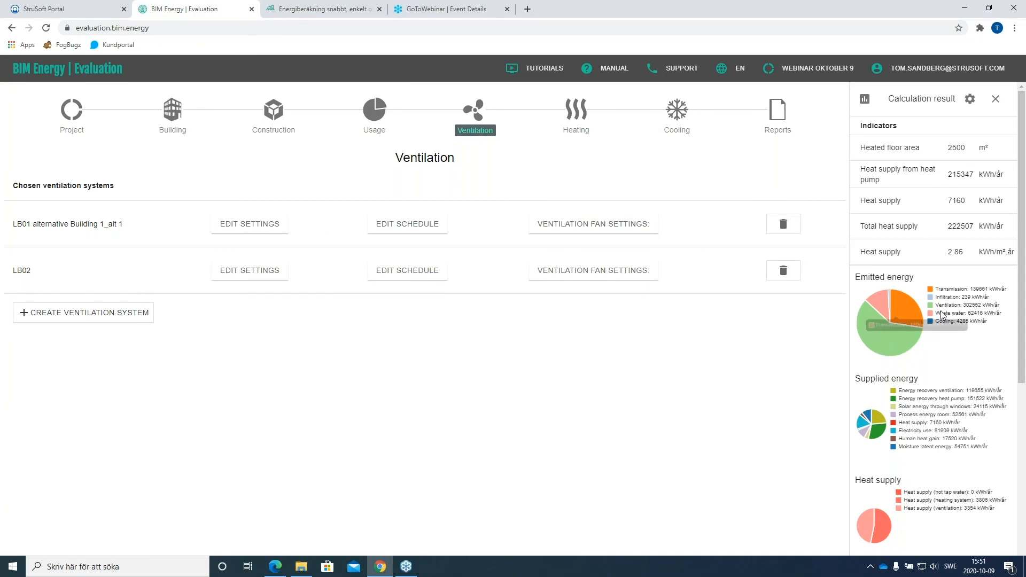